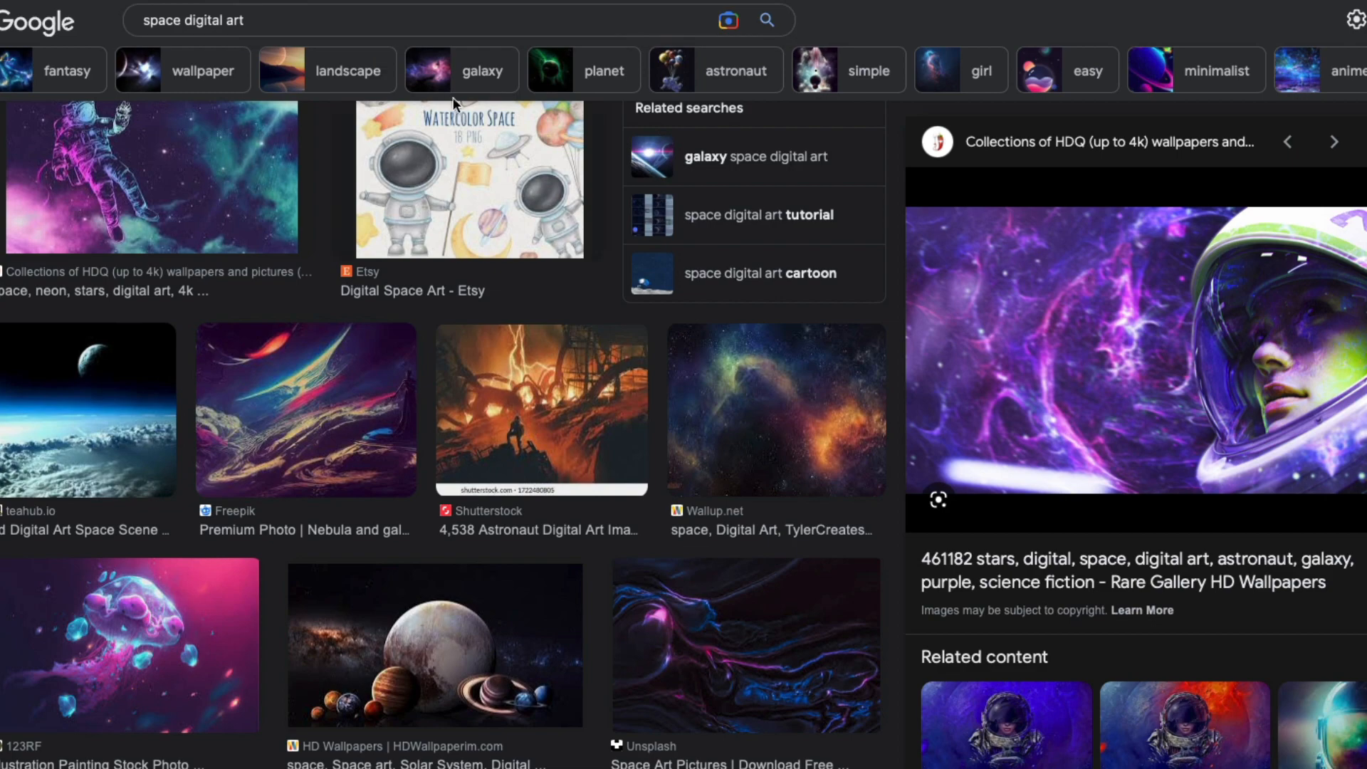
Step: Look through the space digital art image results and save the related blue-purple astronaut wallpaper, ID 118613, to the desktop
scroll(363, 605, "down", 10)
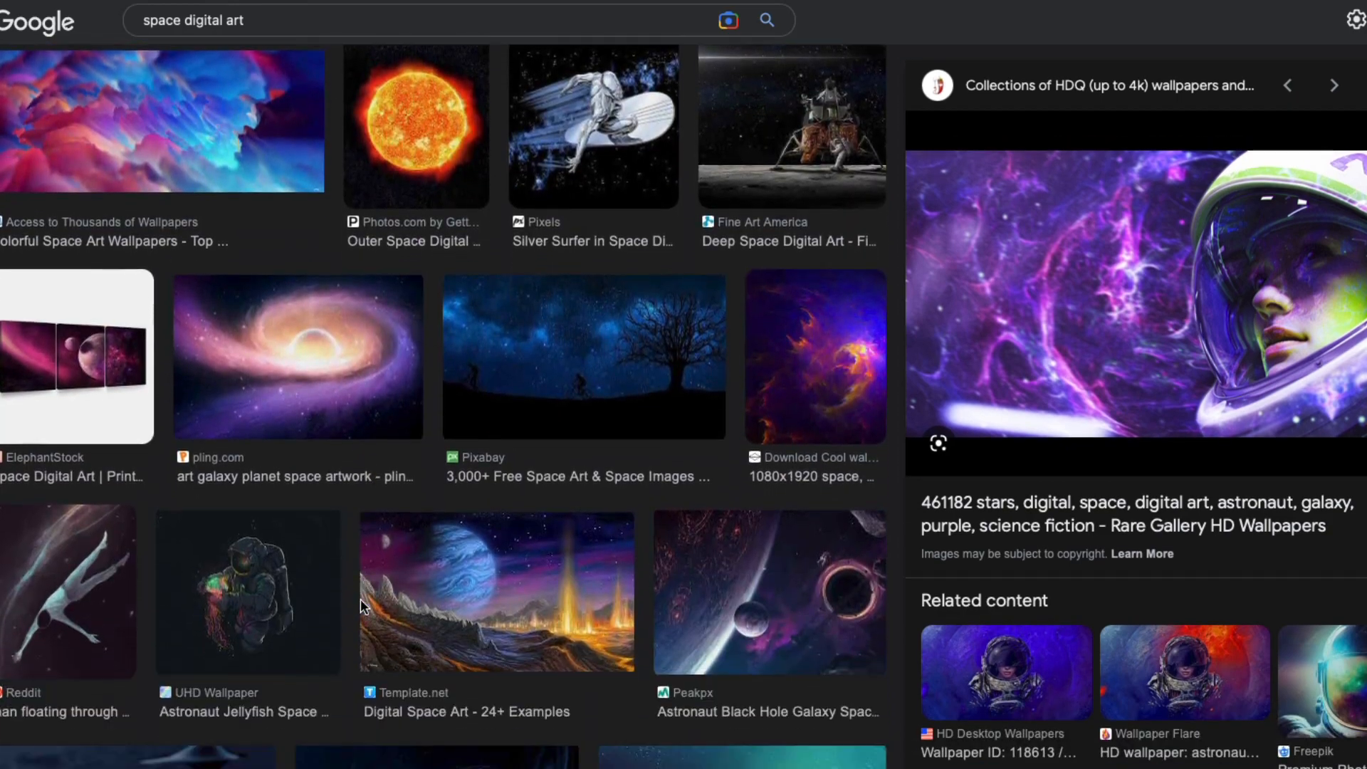
scroll(363, 606, "down", 15)
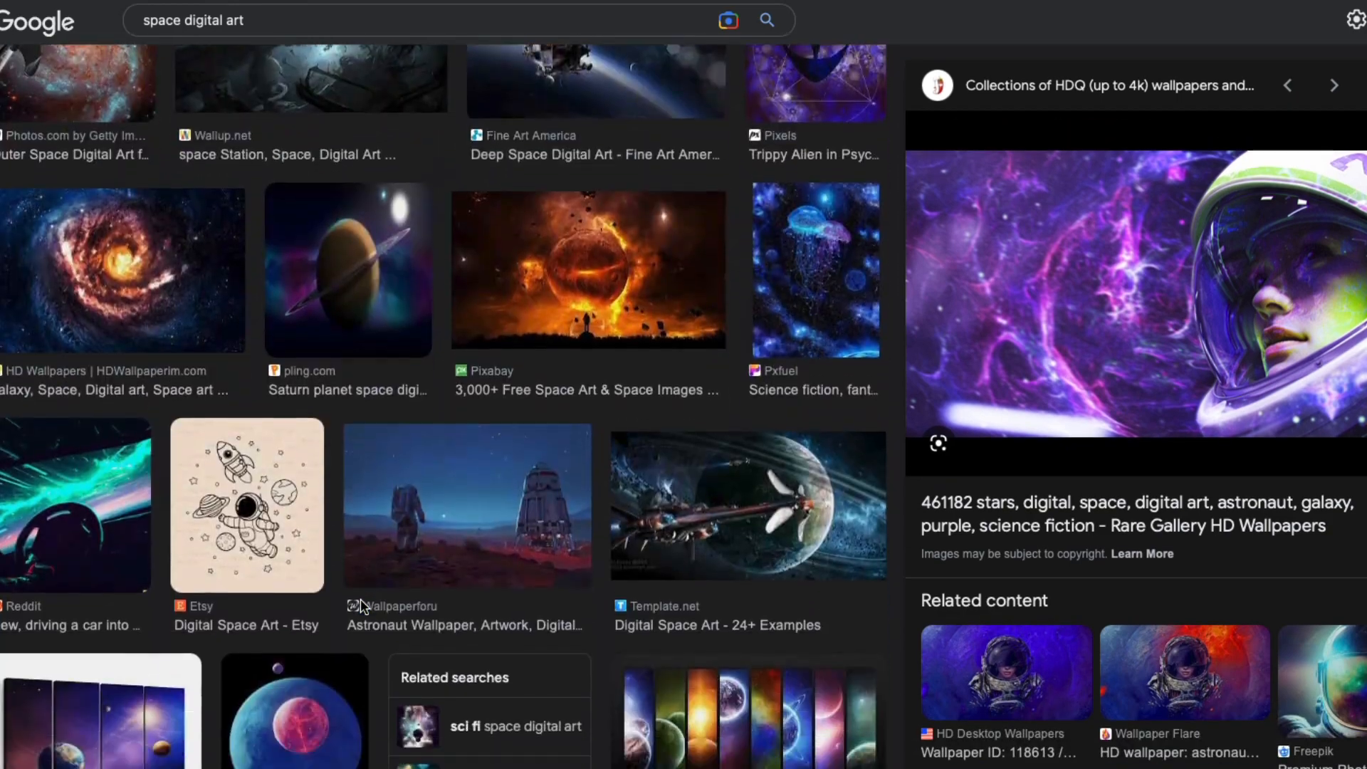
scroll(360, 605, "down", 15)
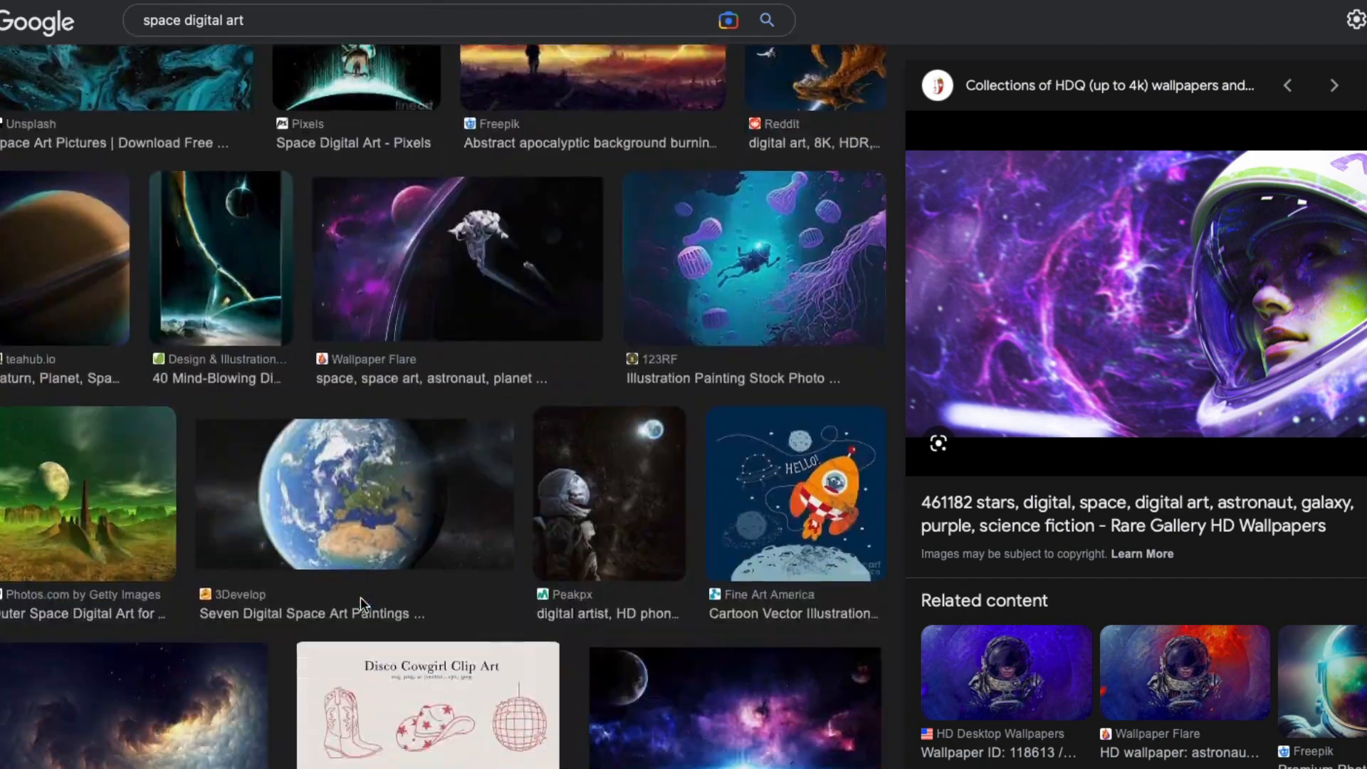
scroll(360, 603, "down", 5)
scroll(356, 605, "up", 5)
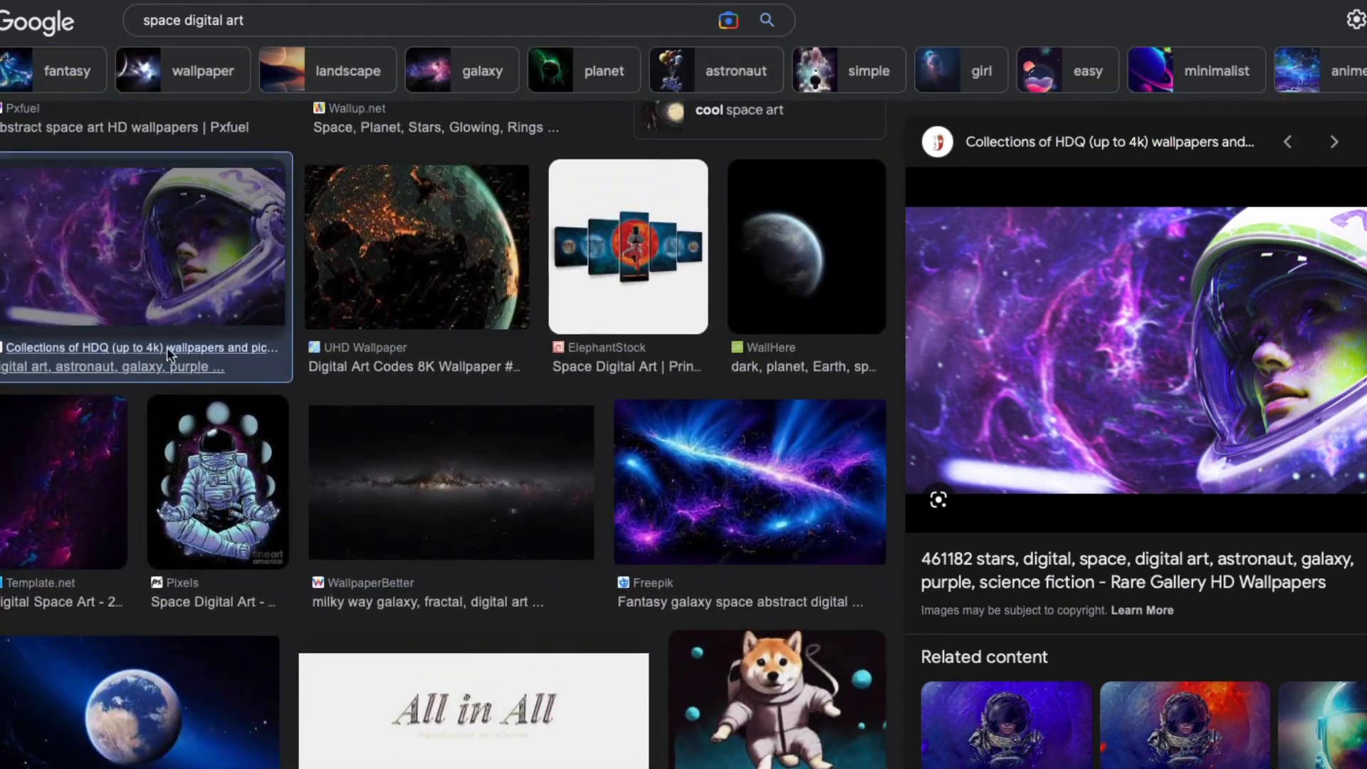
left_click(143, 312)
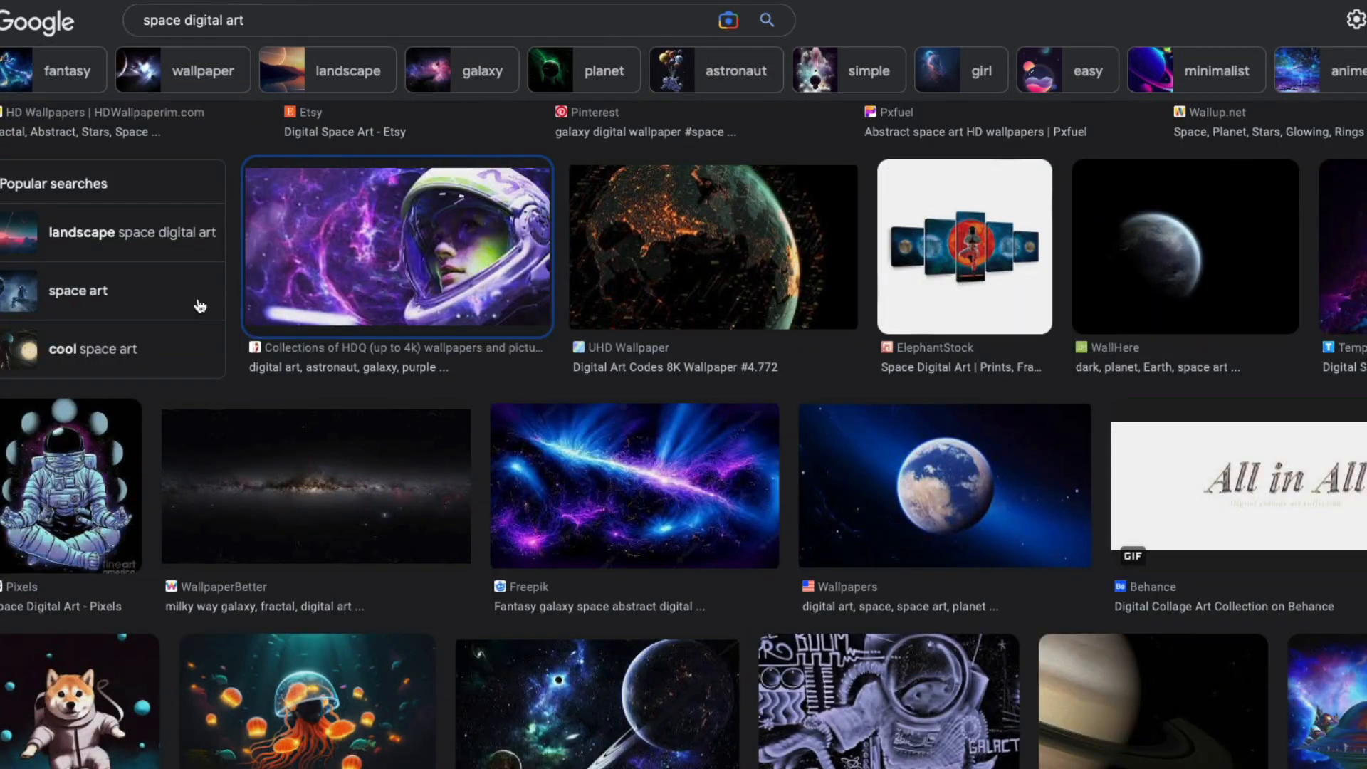
left_click(390, 266)
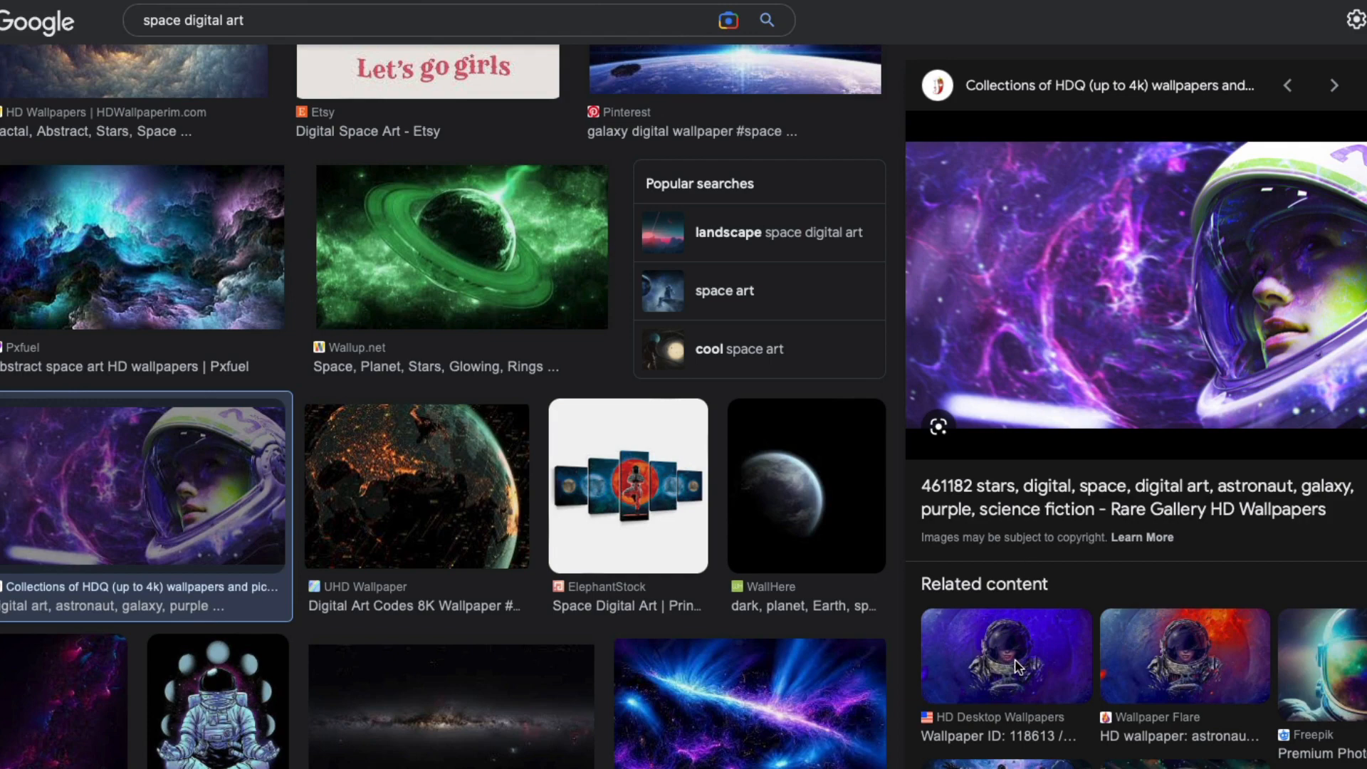
left_click(969, 667)
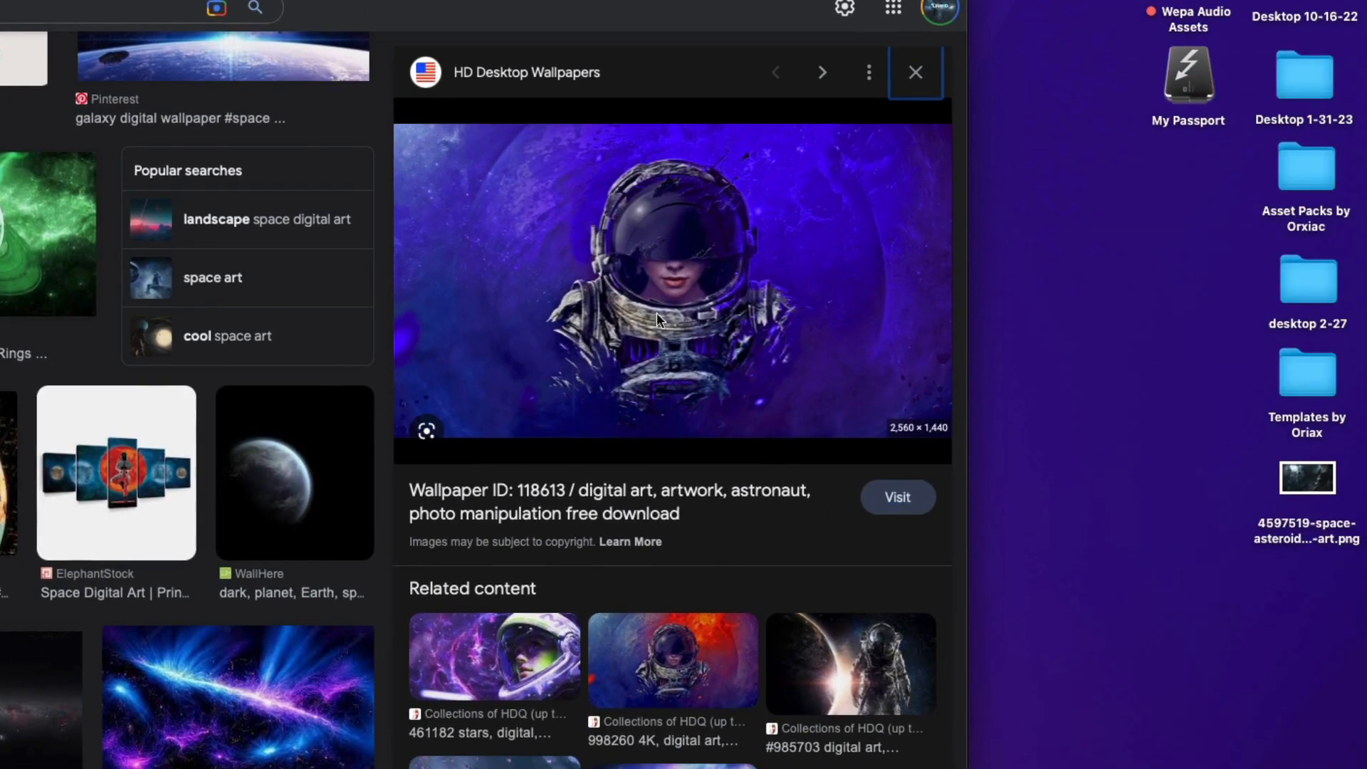
left_click_drag(656, 313, 1305, 605)
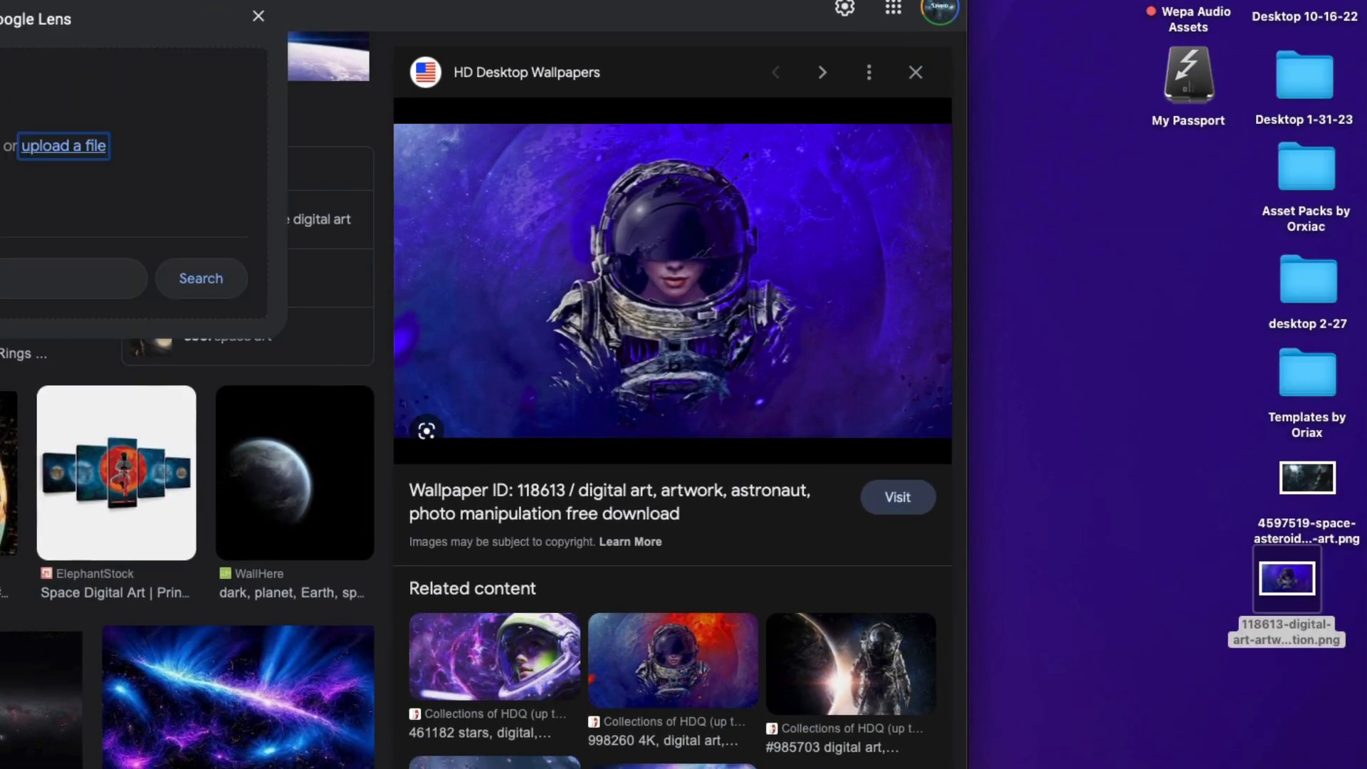
Step: Switch to Romplur and clear the current GUI design in the GUI Editor
key("super+Tab")
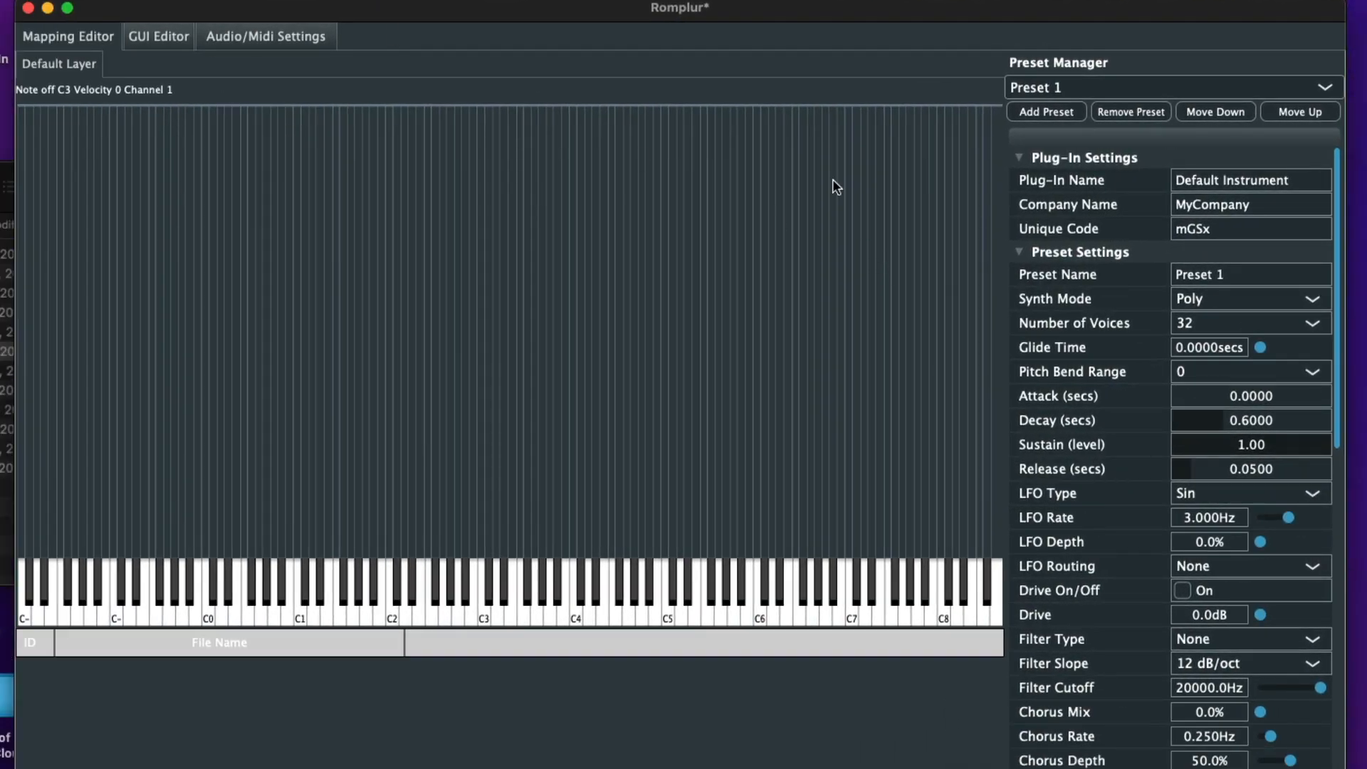
left_click(149, 36)
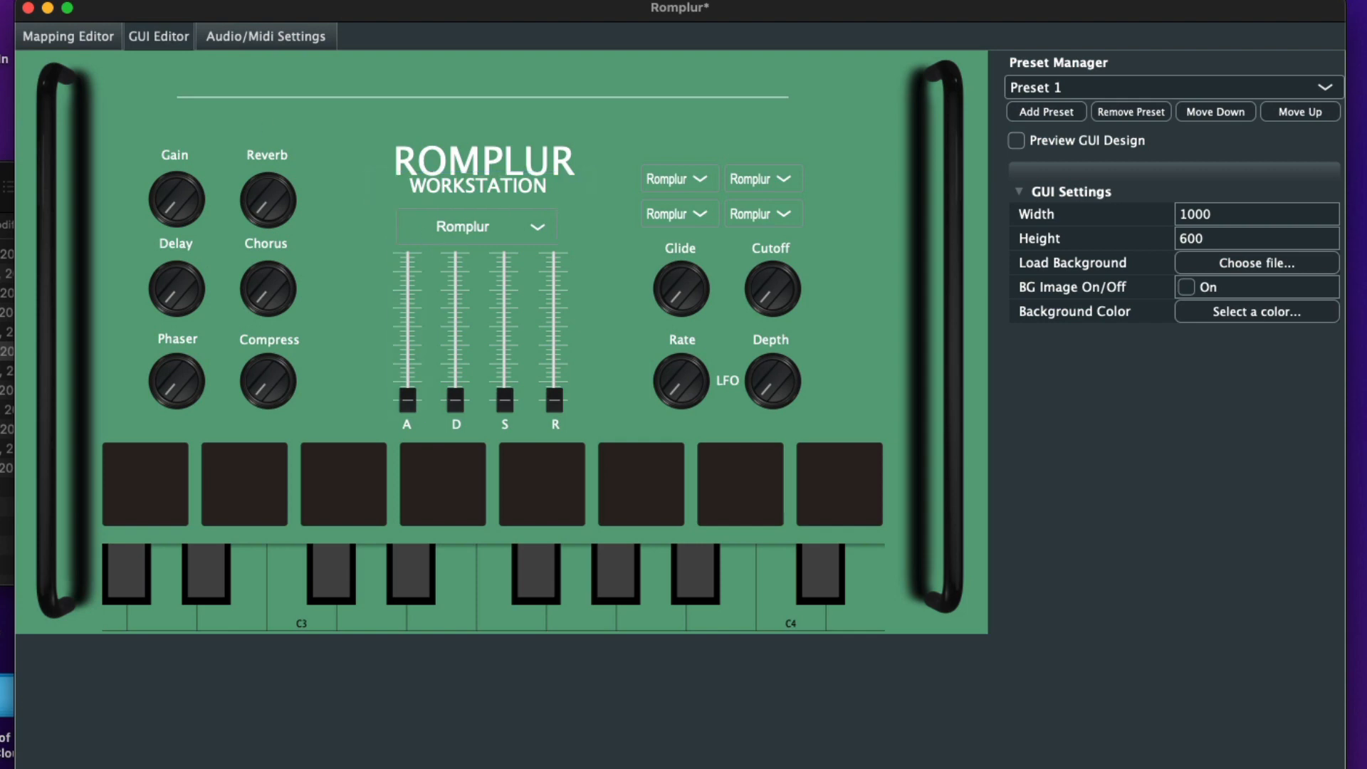
key("super+n")
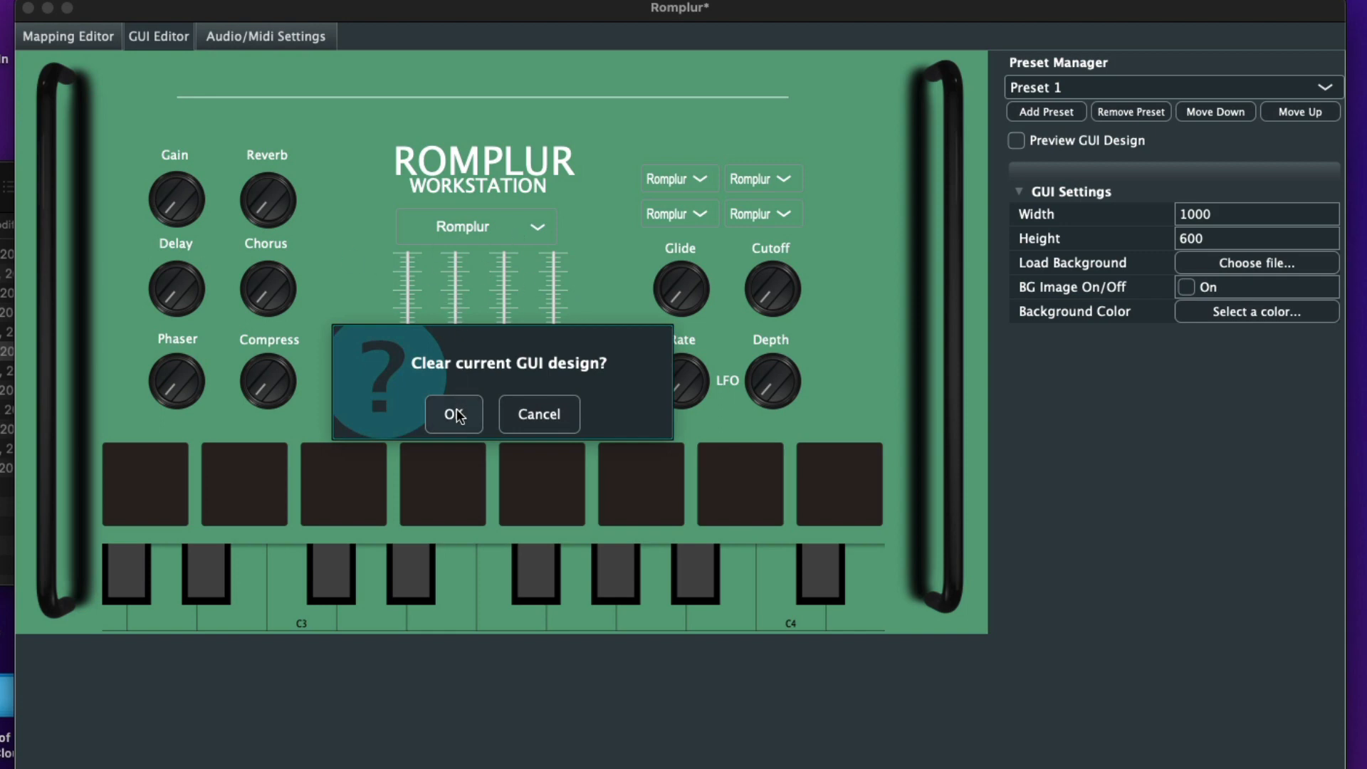
left_click(457, 415)
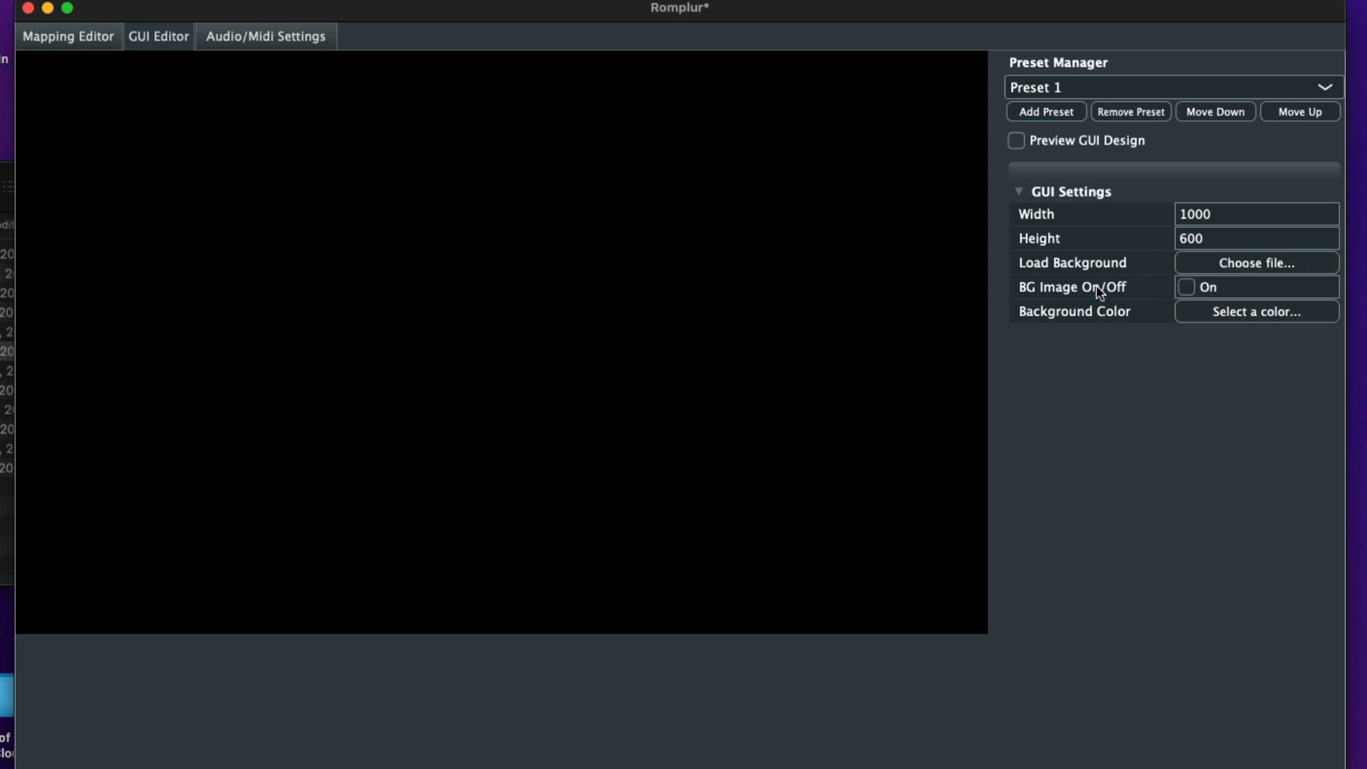
Step: Load 118613-digital-art-artwork-astronaut-photo-manipulation.png from the Desktop as the GUI background and turn the background image on
left_click(1204, 263)
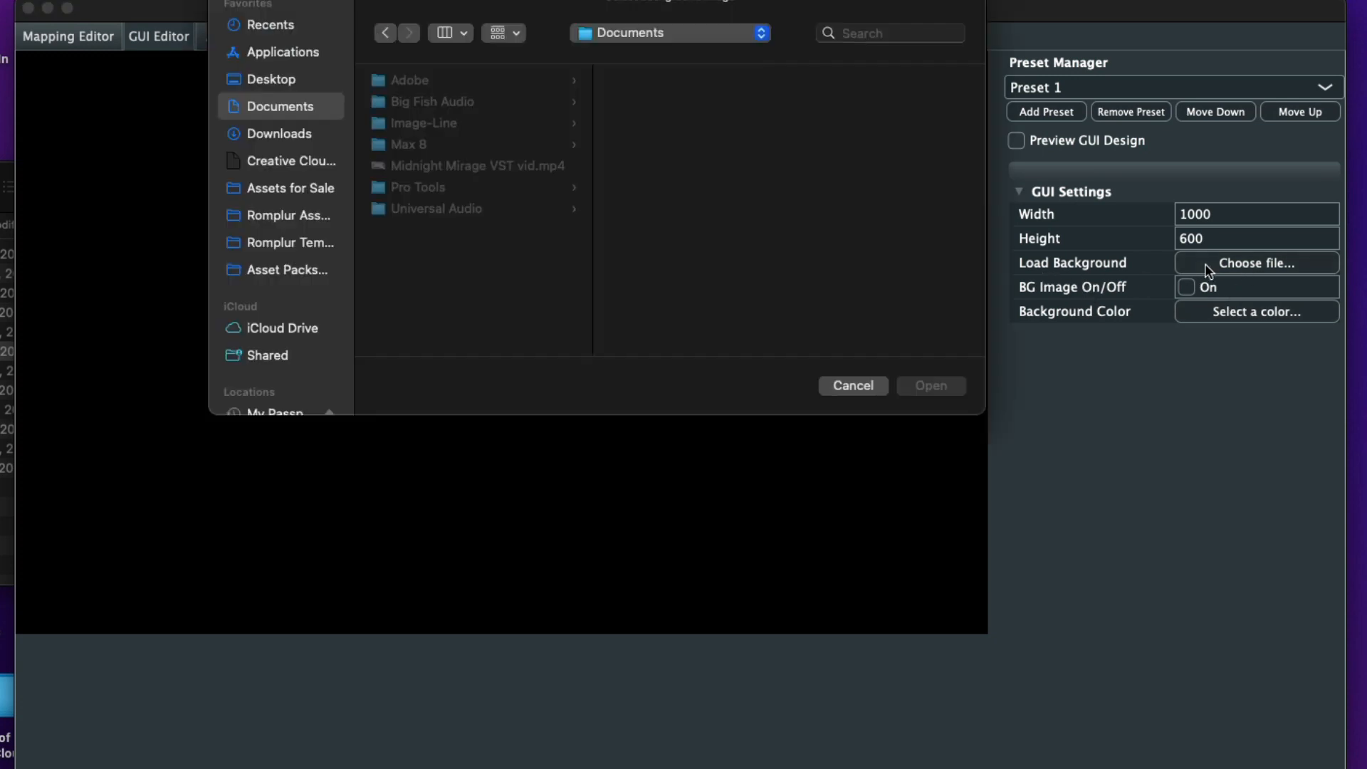
left_click(295, 80)
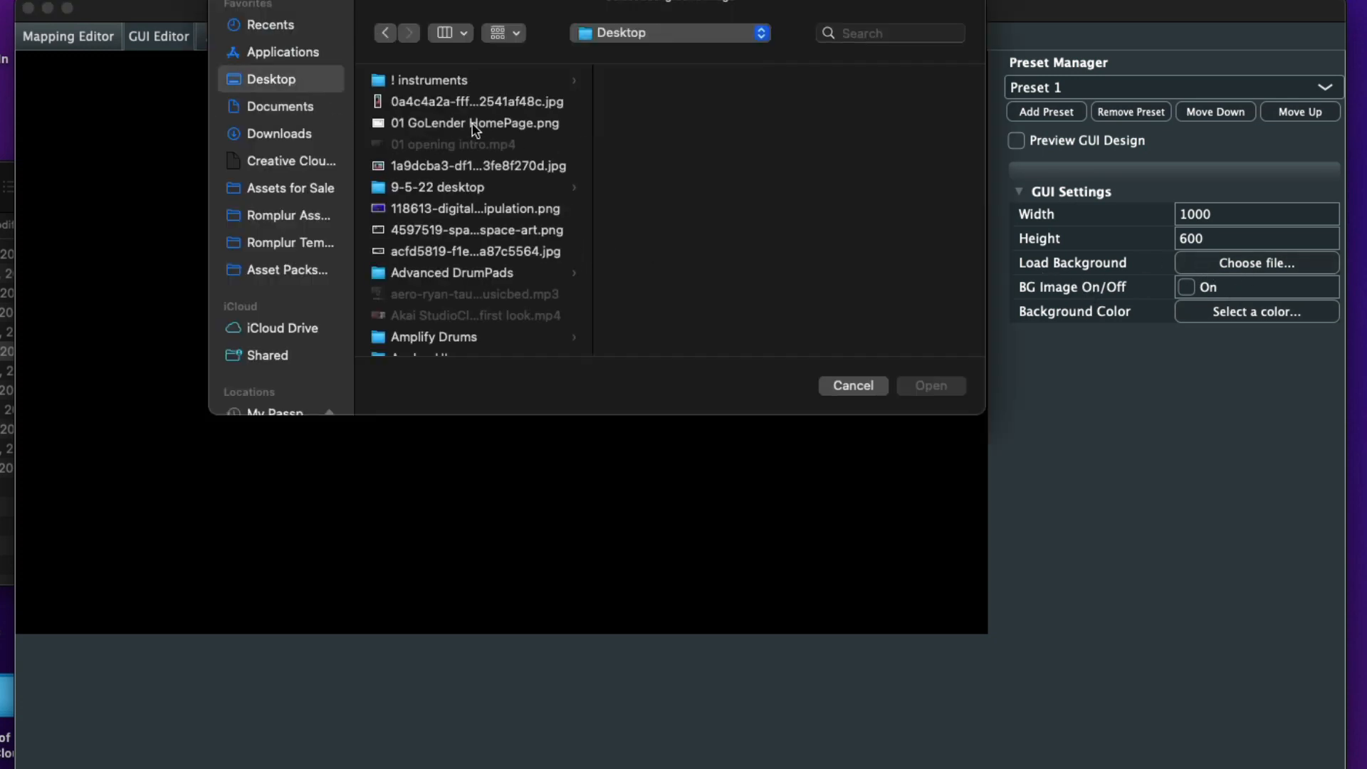
left_click(442, 213)
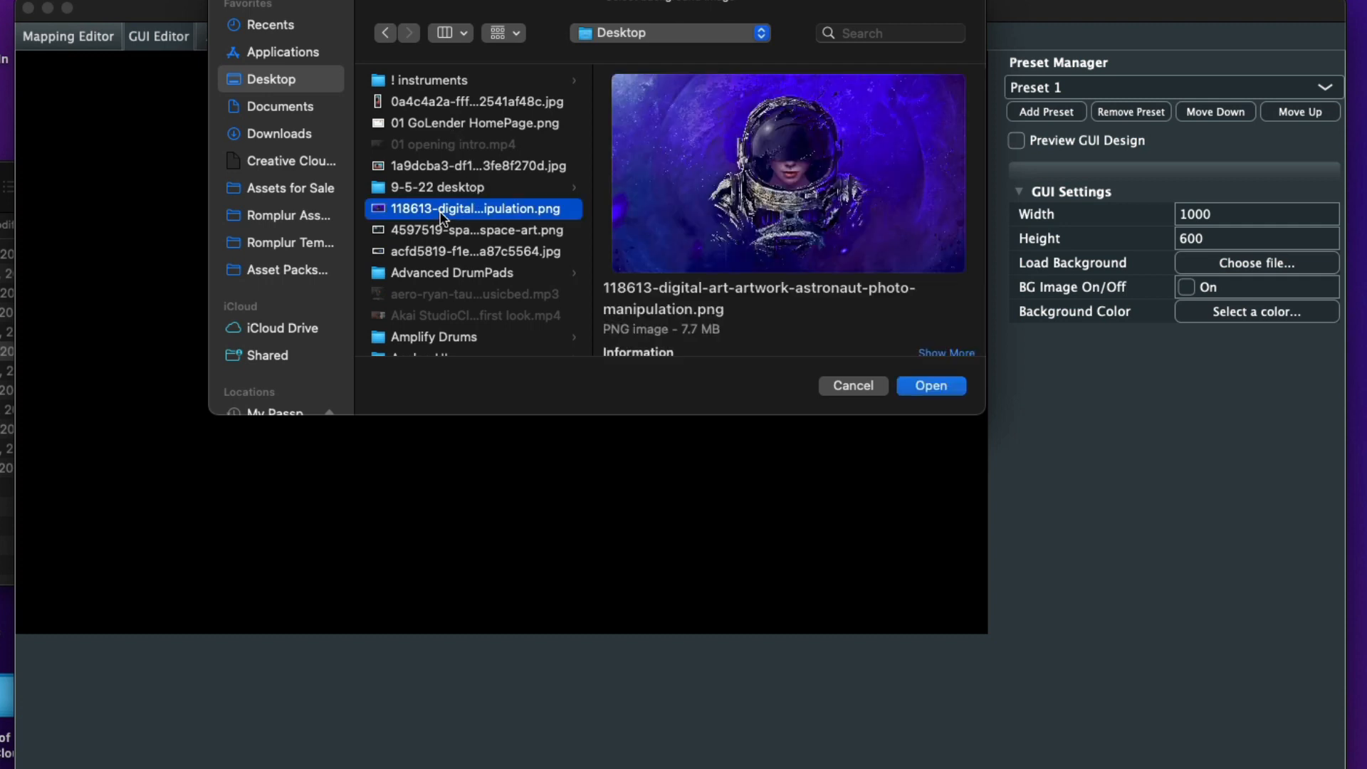
left_click(944, 390)
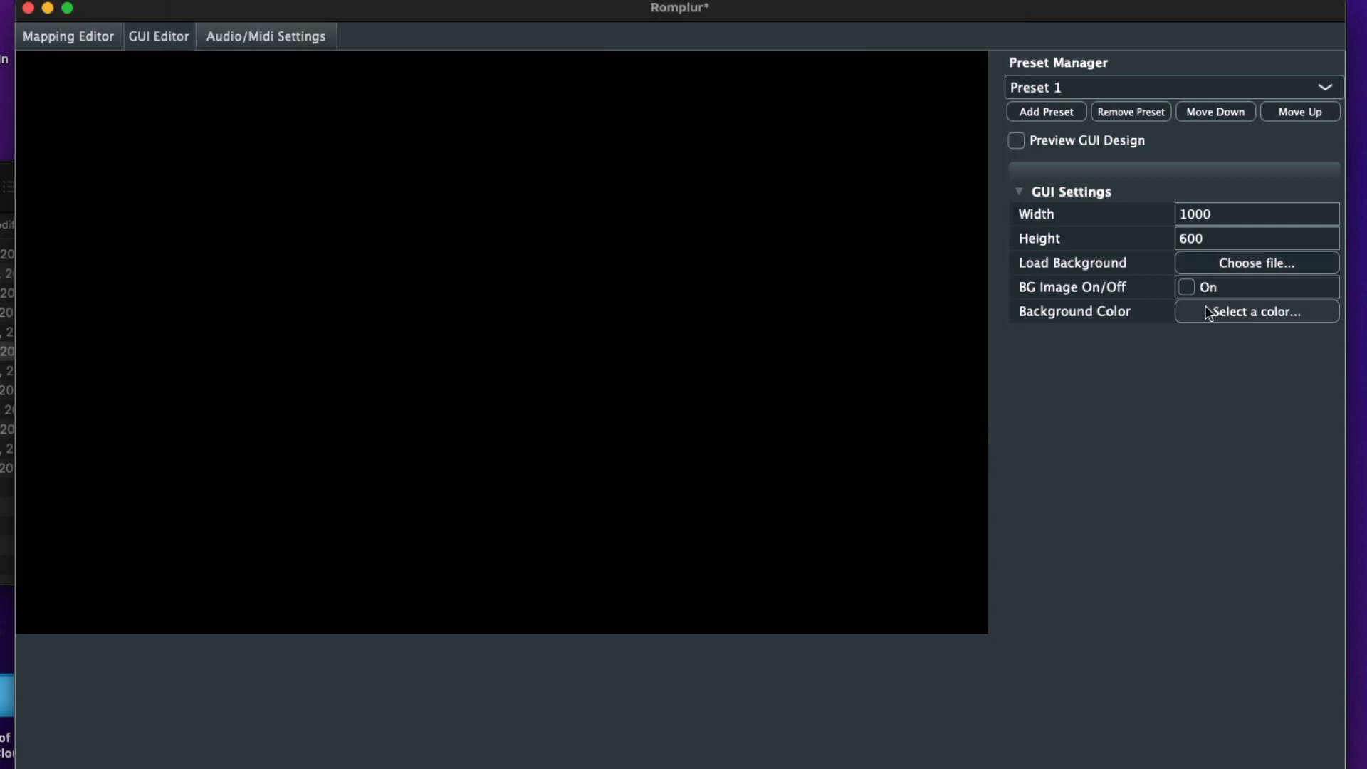
left_click(1186, 288)
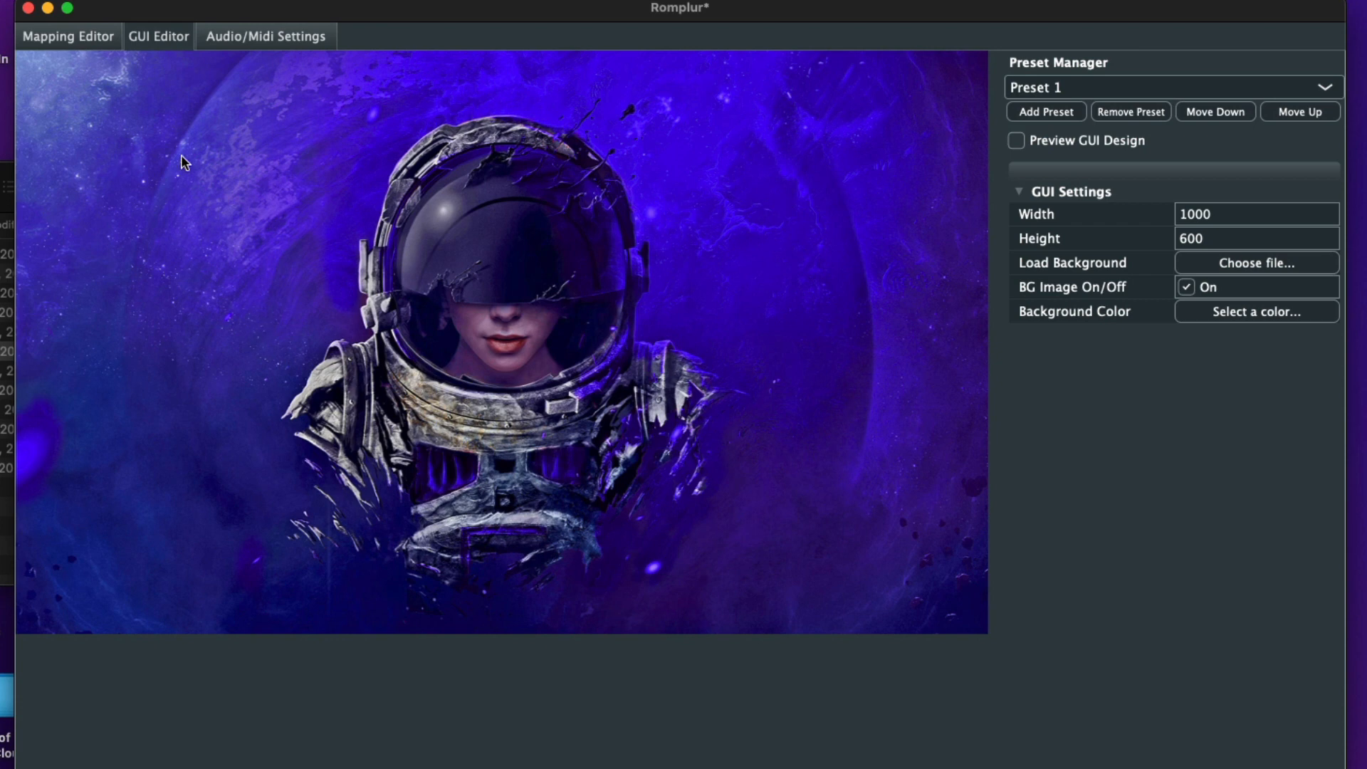
Step: Add a static image beside the astronaut and load Purple Left-1_07.png from the Romplur Assets Bundle's Static/side bars/Modern Bar folder into it
right_click(125, 153)
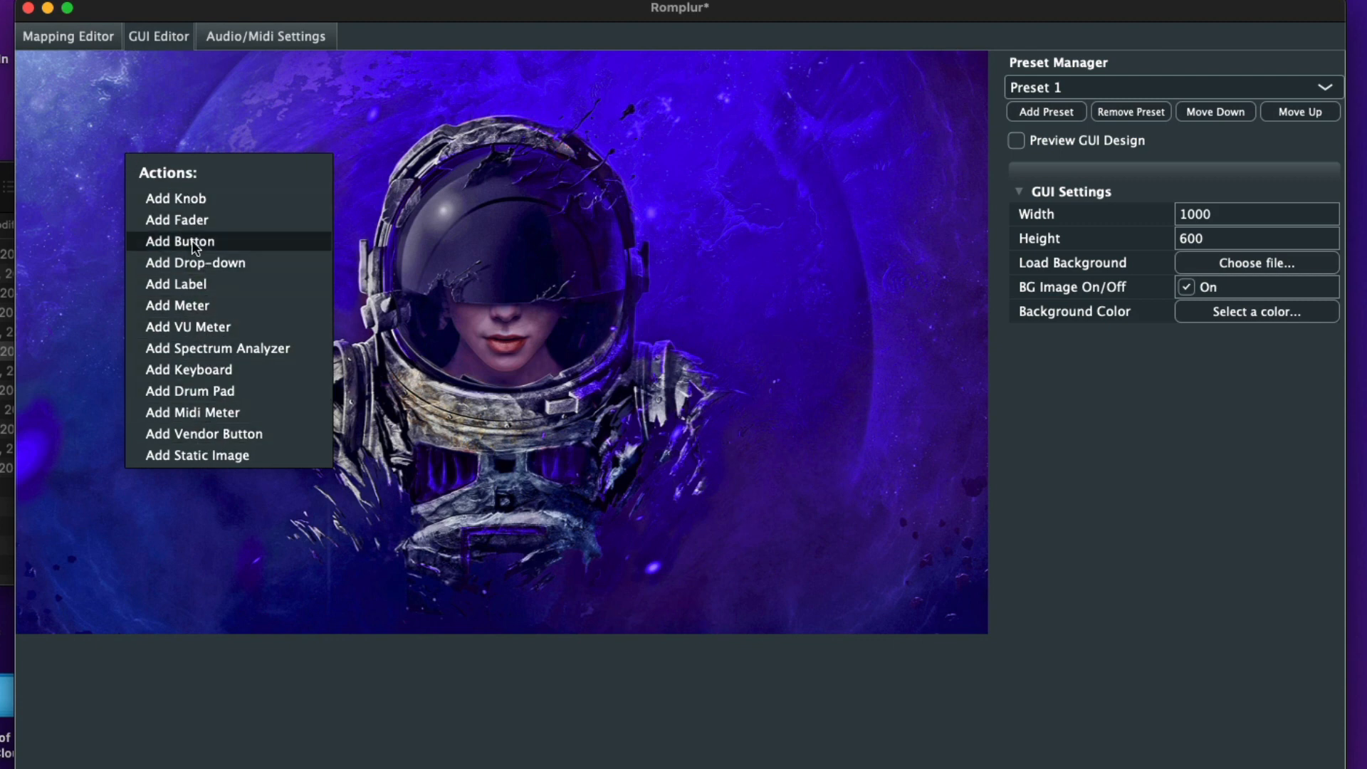
left_click(215, 455)
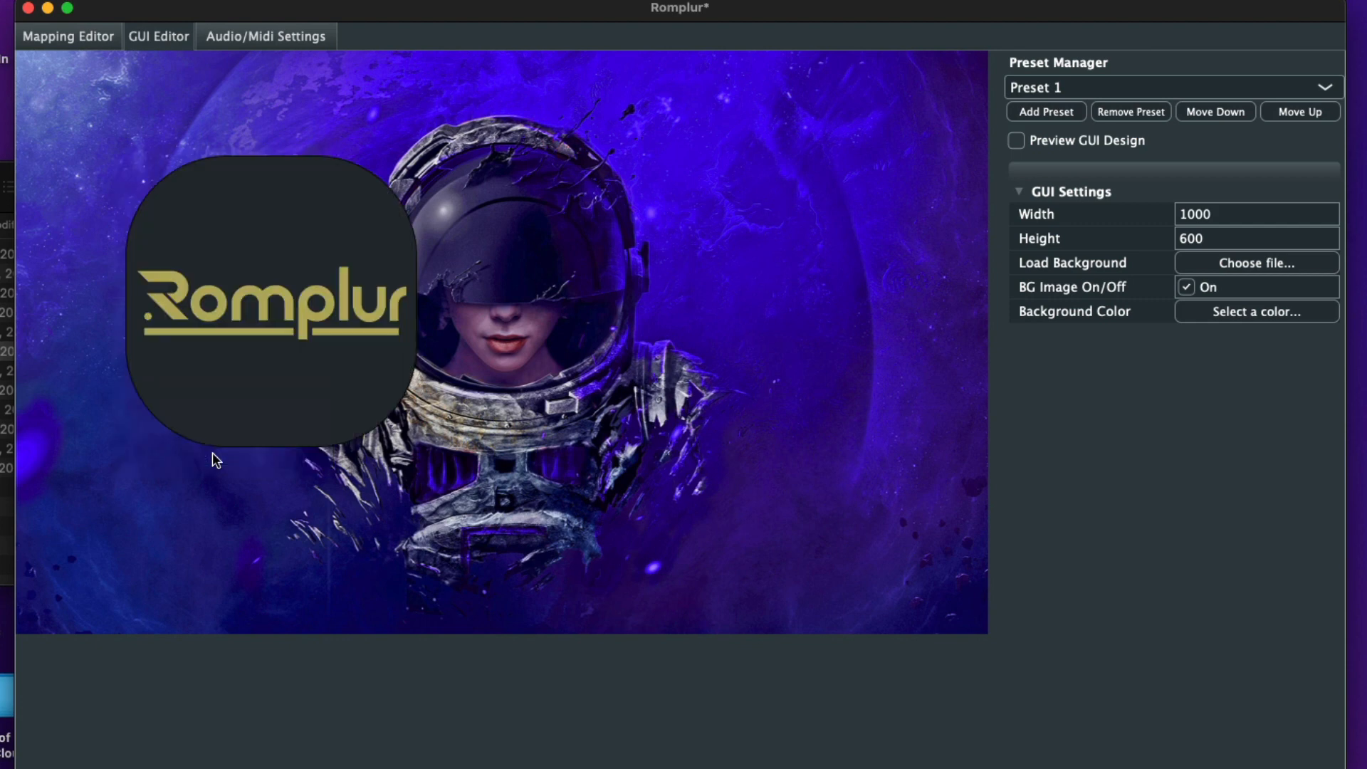
left_click(260, 278)
left_click(1269, 456)
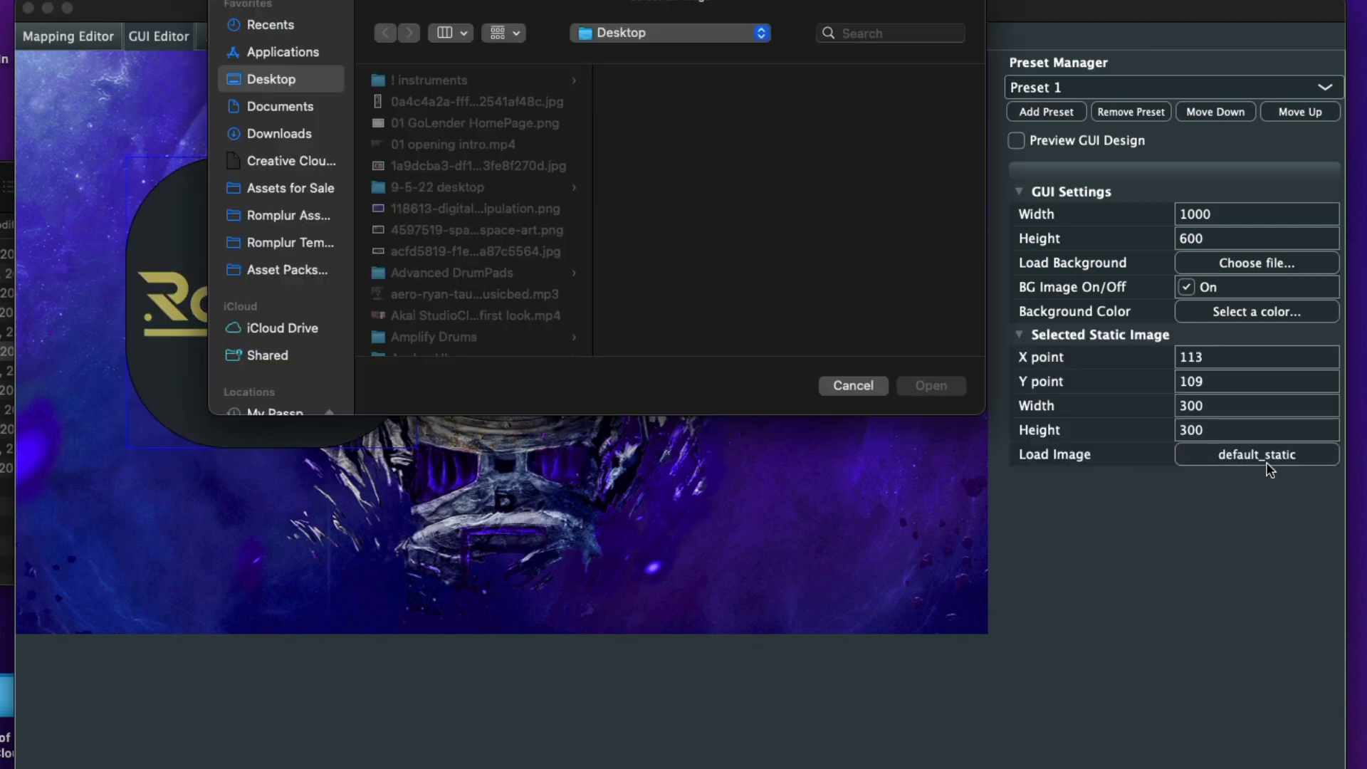
left_click(292, 219)
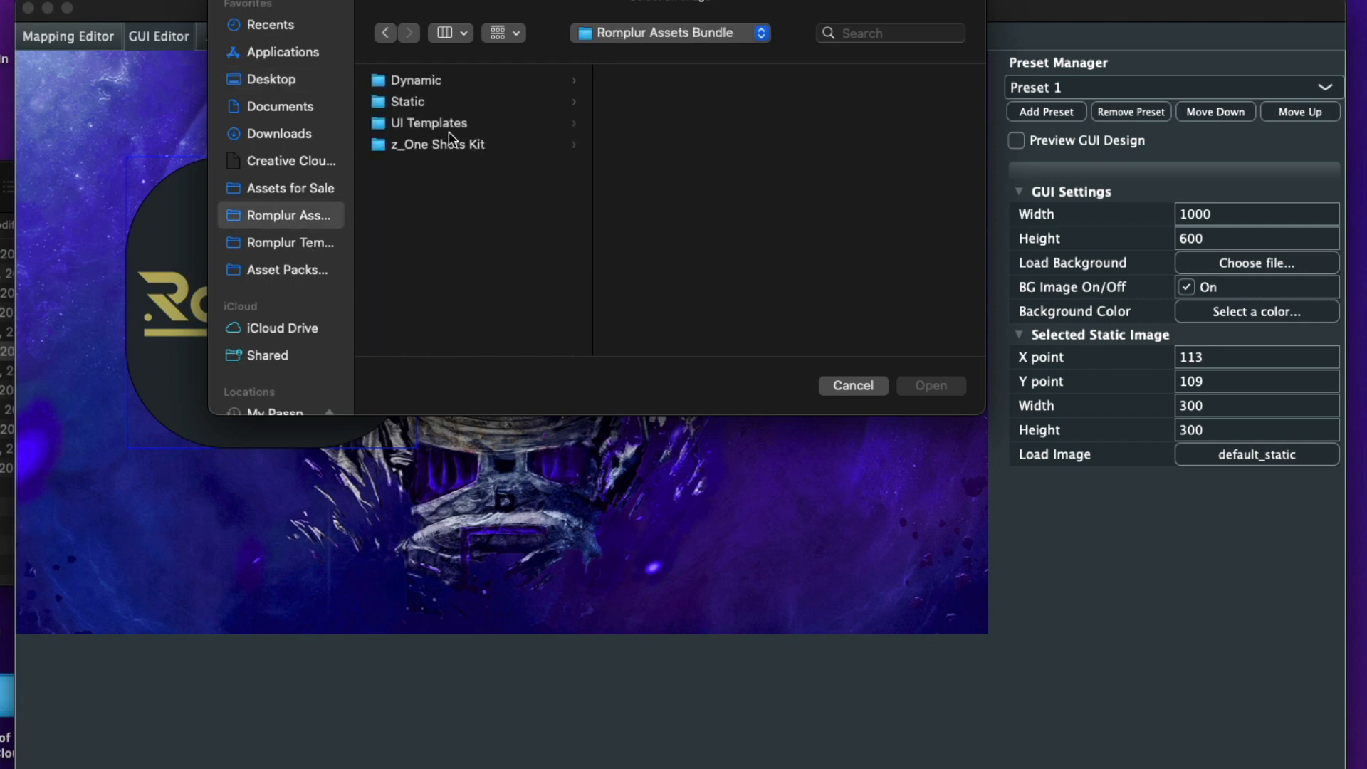
left_click(425, 104)
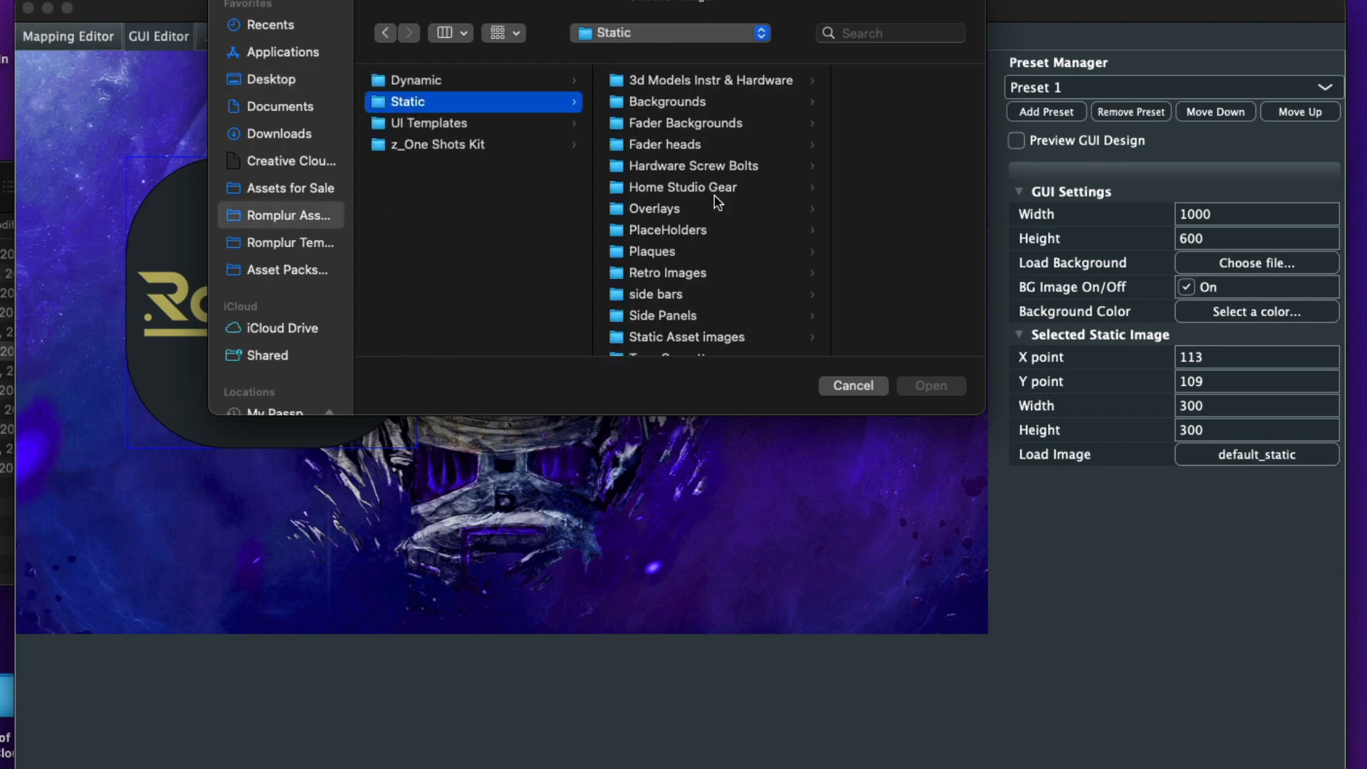
scroll(714, 263, "down", 1)
left_click(664, 273)
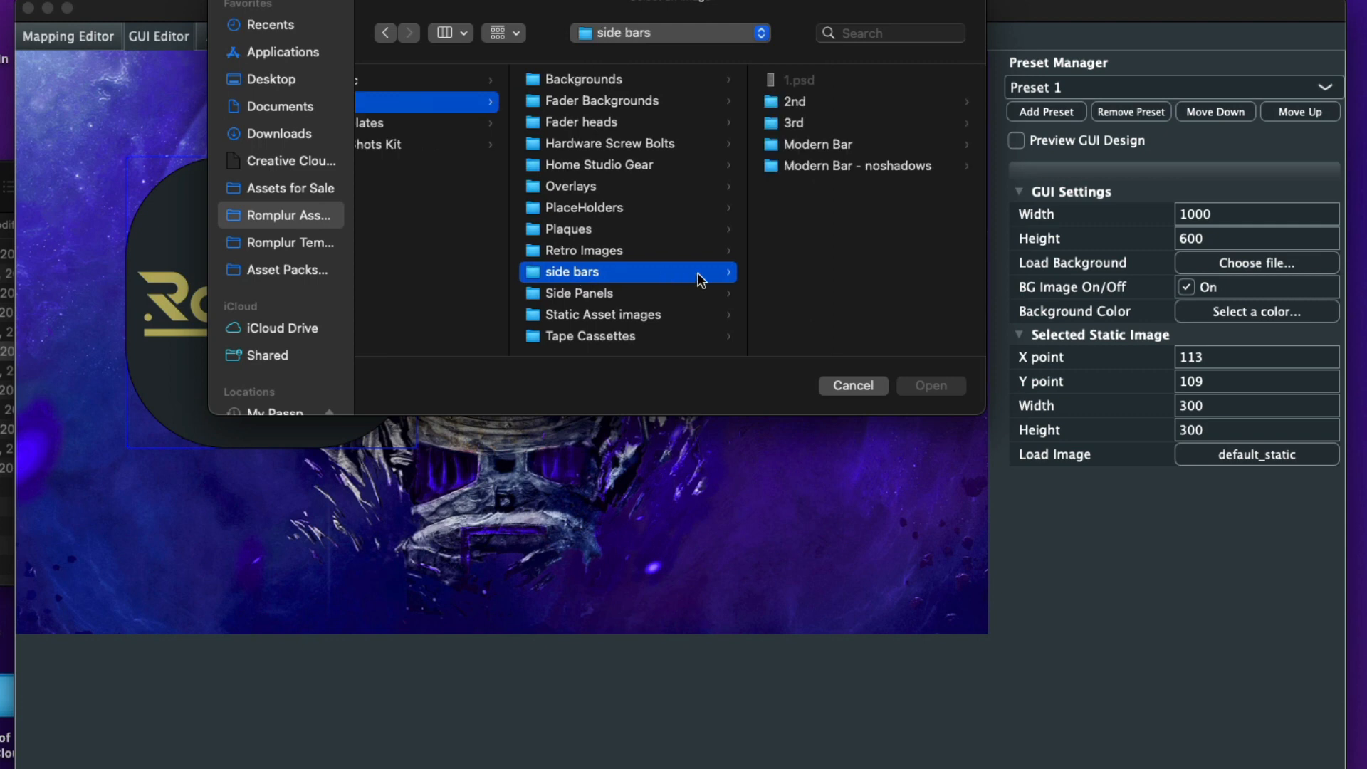
left_click(817, 143)
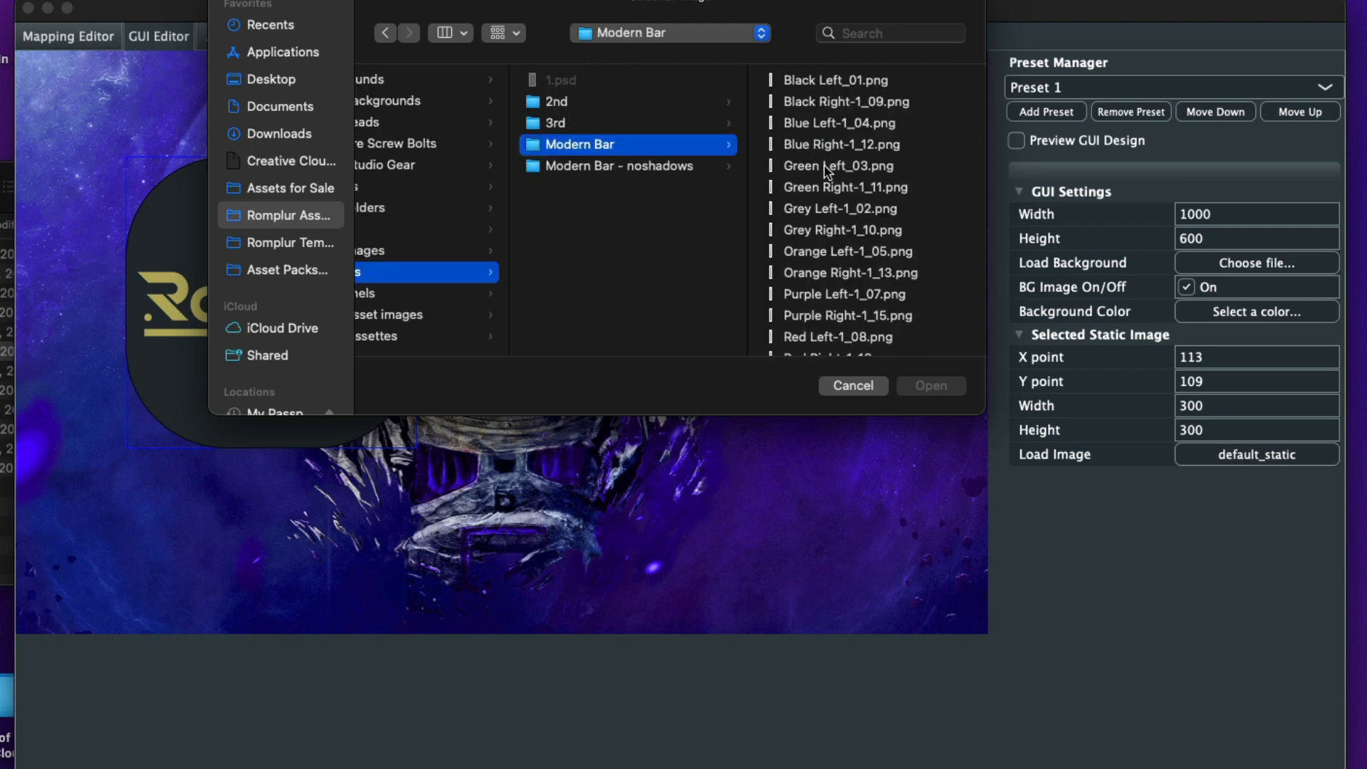
scroll(861, 247, "down", 3)
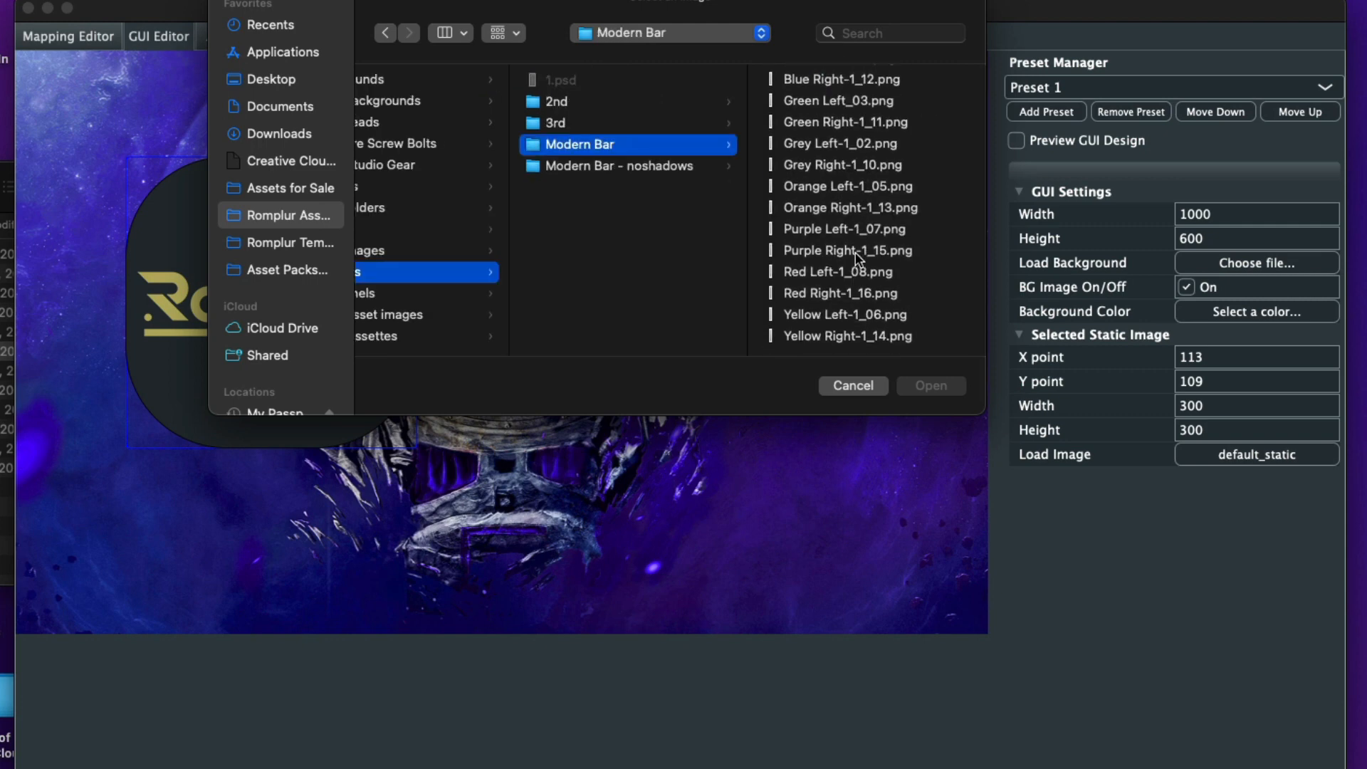
left_click(826, 229)
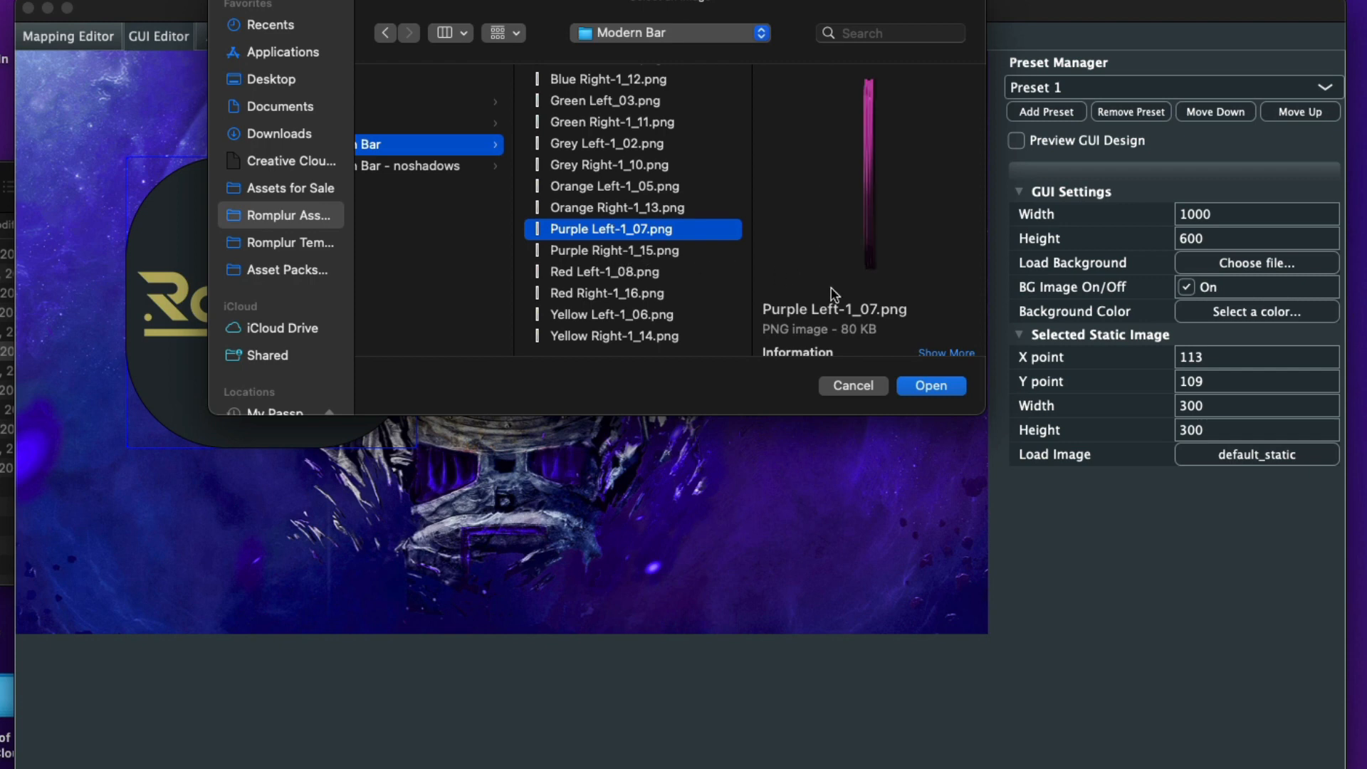
left_click(944, 384)
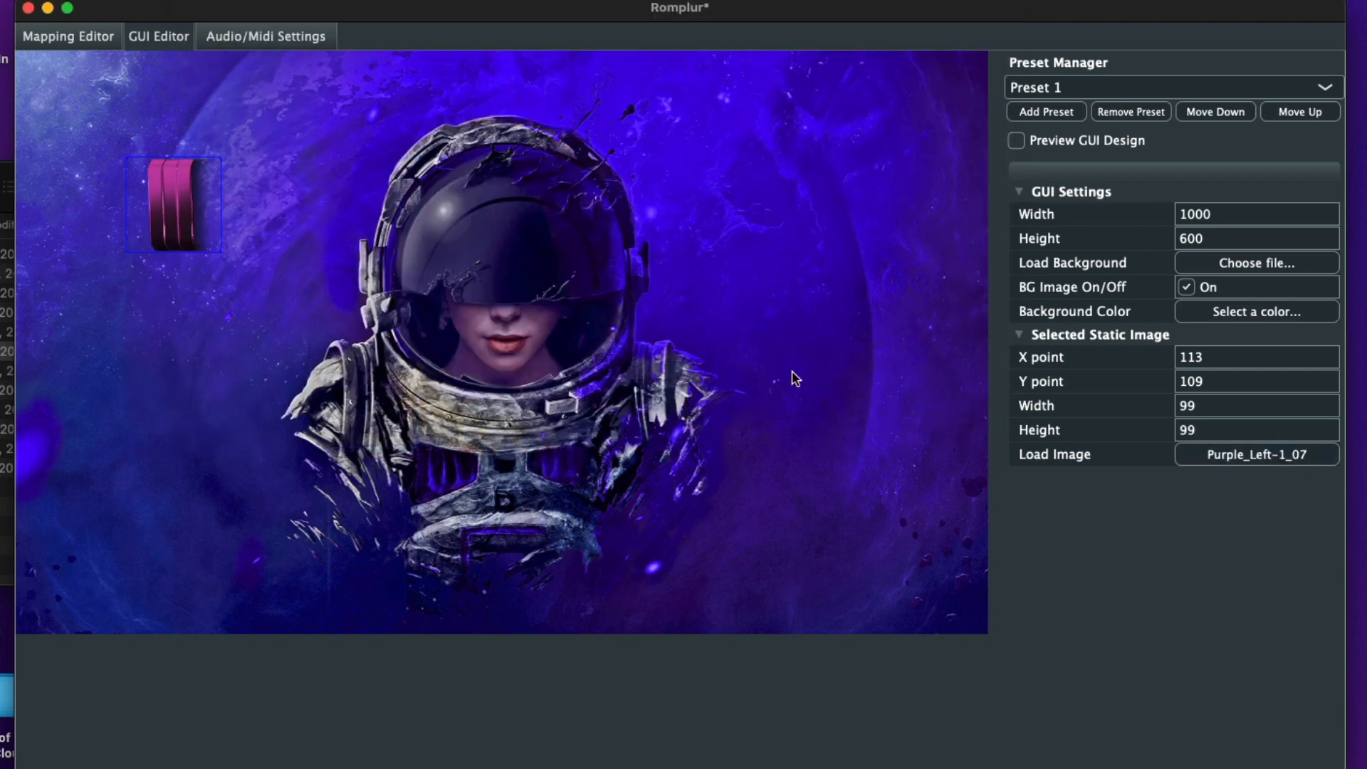
Step: Stretch the purple bar to about 64 wide by 573 high and place it along the background's left edge at about X 11, Y 18
left_click(222, 255)
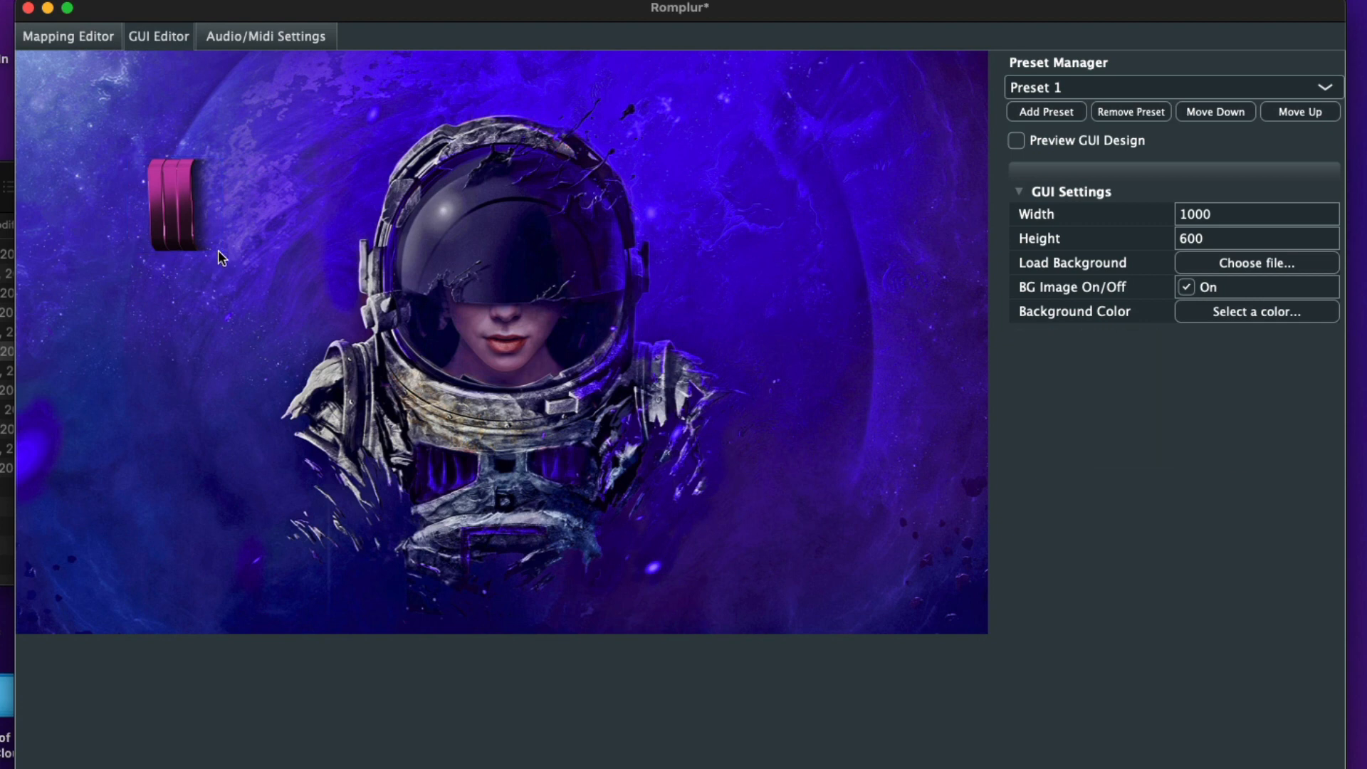
left_click_drag(217, 251, 190, 625)
left_click_drag(152, 488, 77, 404)
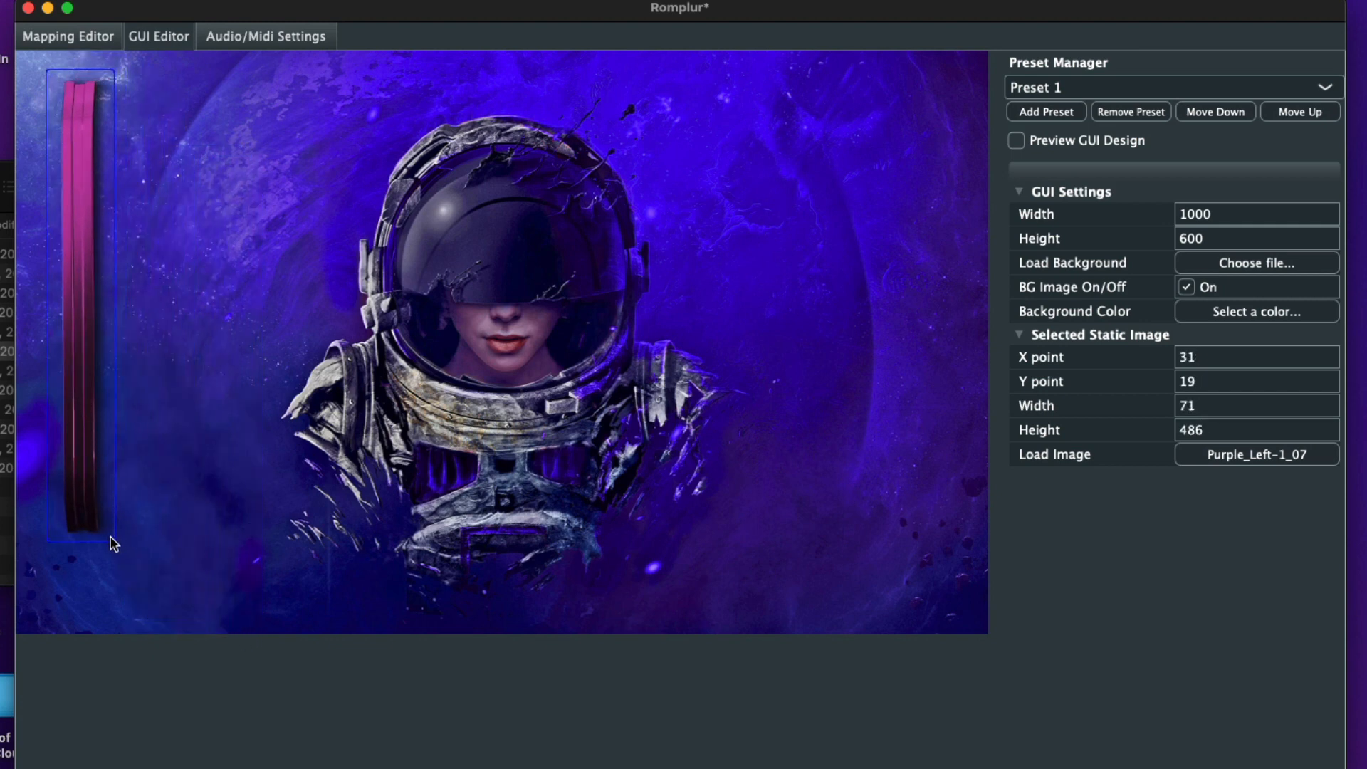
left_click_drag(112, 543, 103, 621)
left_click_drag(78, 489, 59, 488)
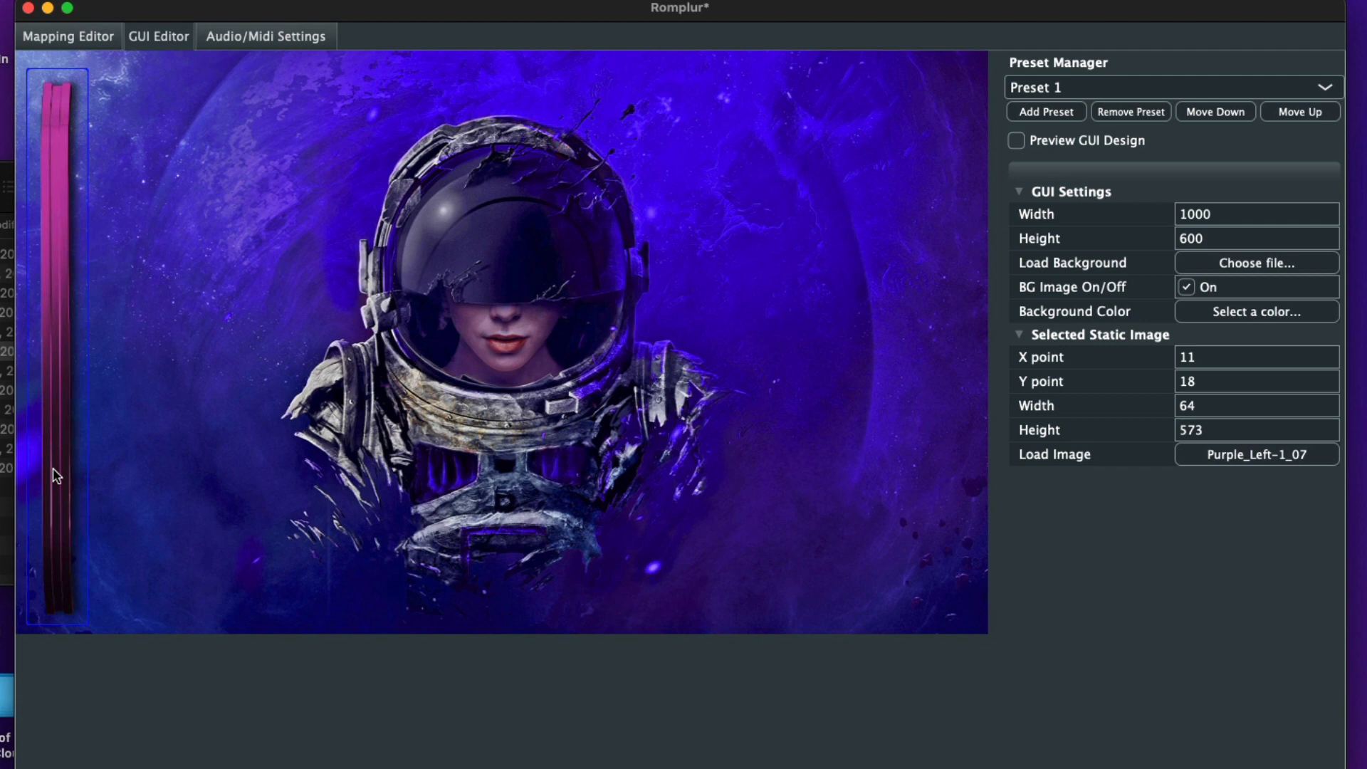
Step: Duplicate the purple side bar and load Purple Right-1_15.png into the copy
key("super+d")
left_click(130, 450)
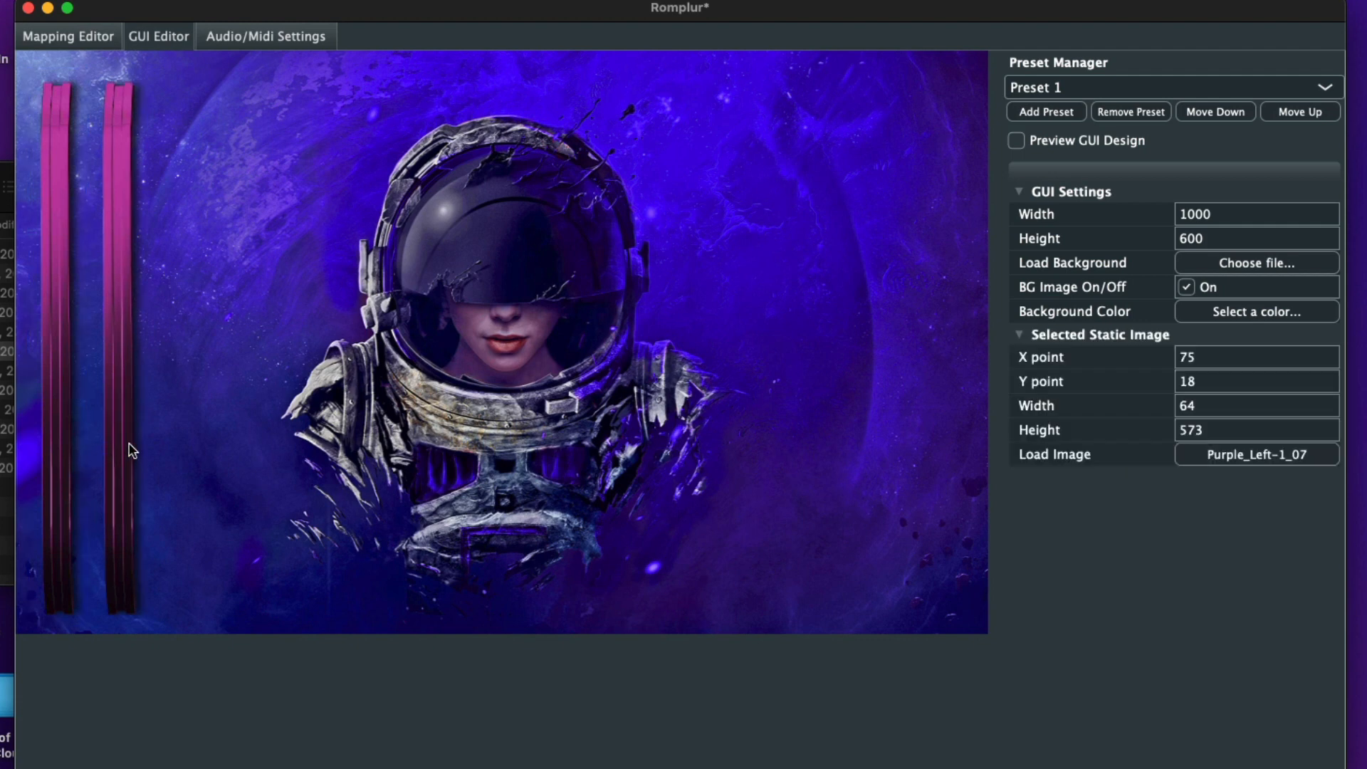
left_click(1257, 457)
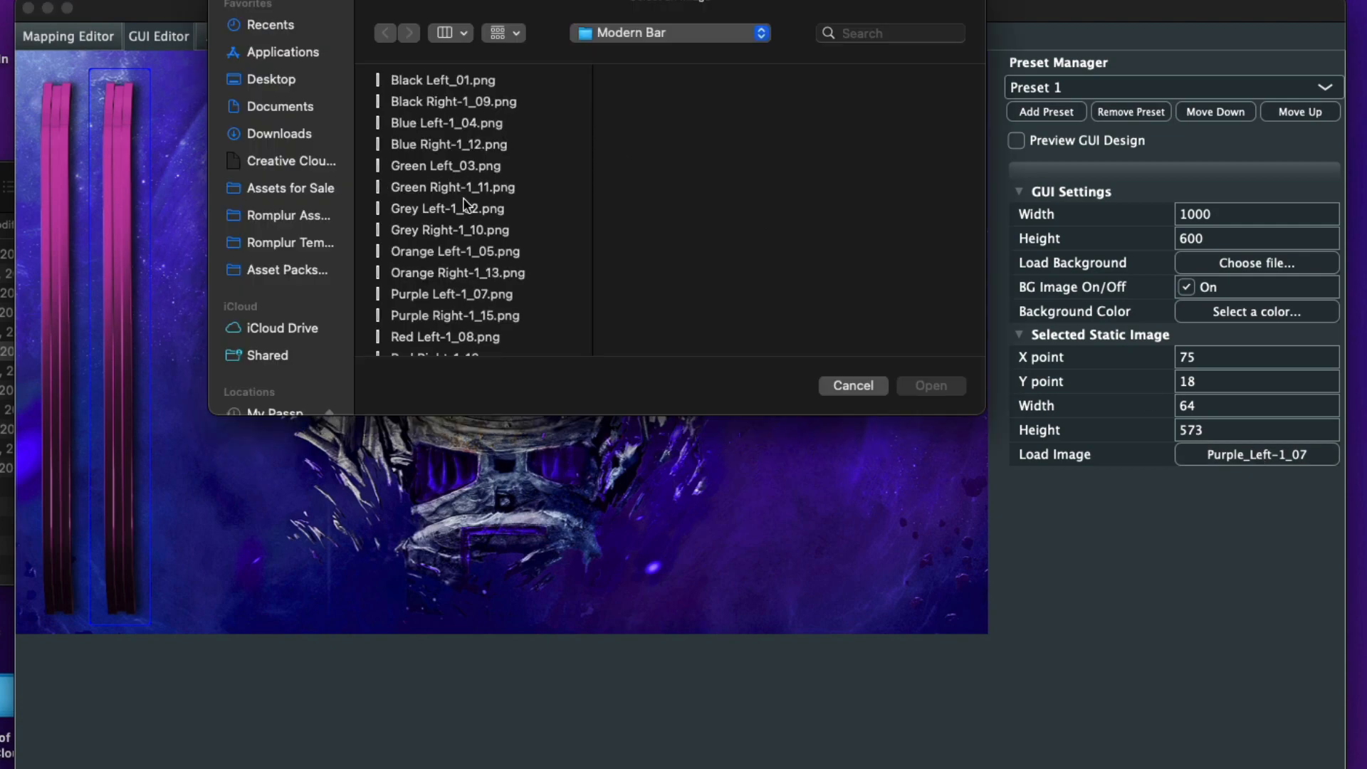
scroll(466, 227, "down", 1)
left_click(456, 291)
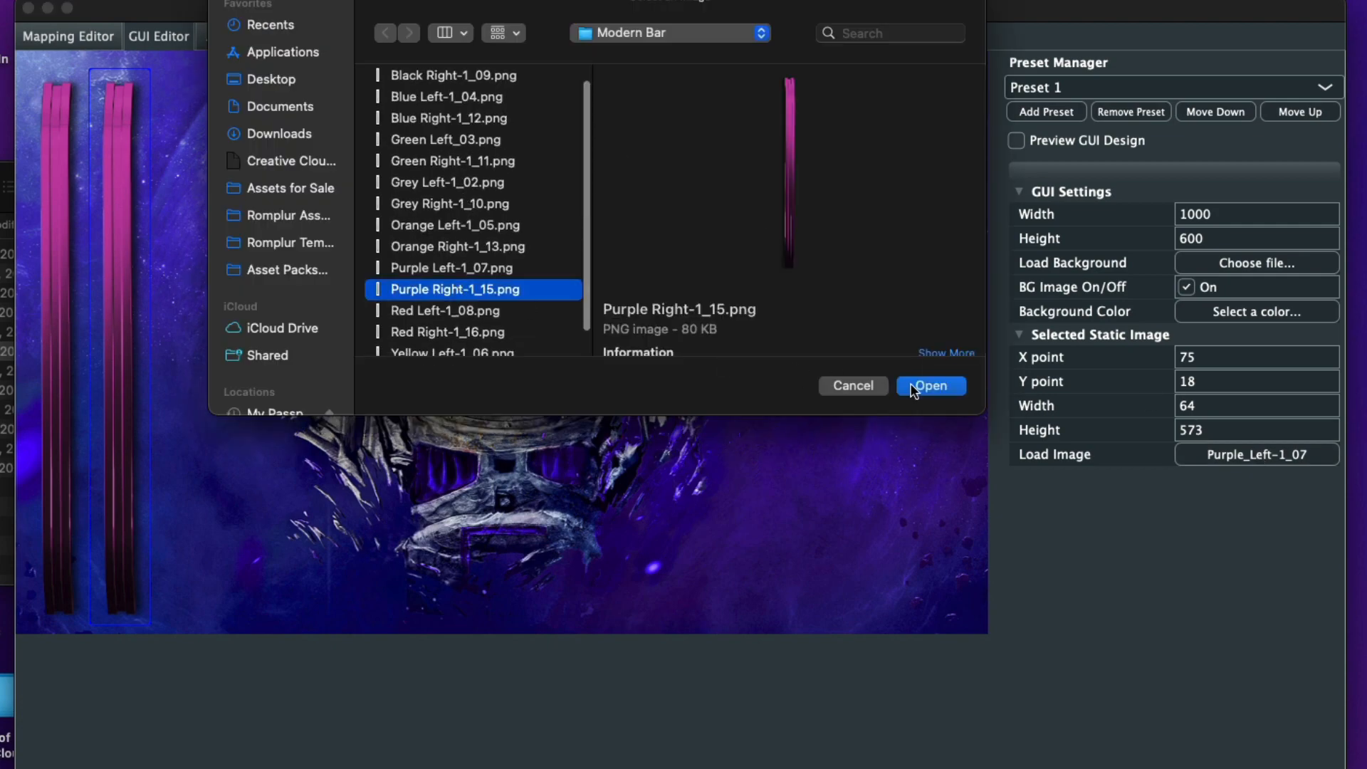
left_click(944, 388)
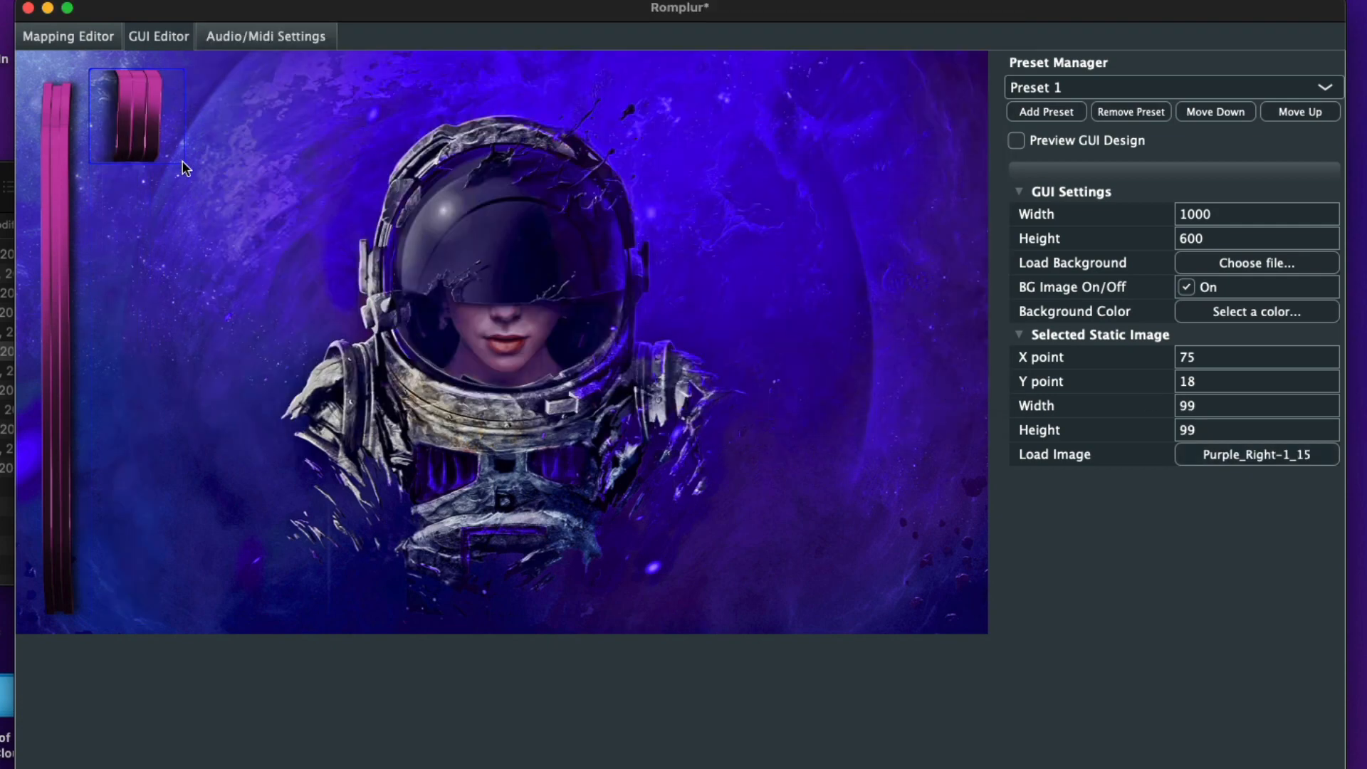
Step: Resize the copied purple bar to about 62 wide by 560 high and place it along the background's right edge at about X 926, Y 22
left_click_drag(182, 167, 146, 622)
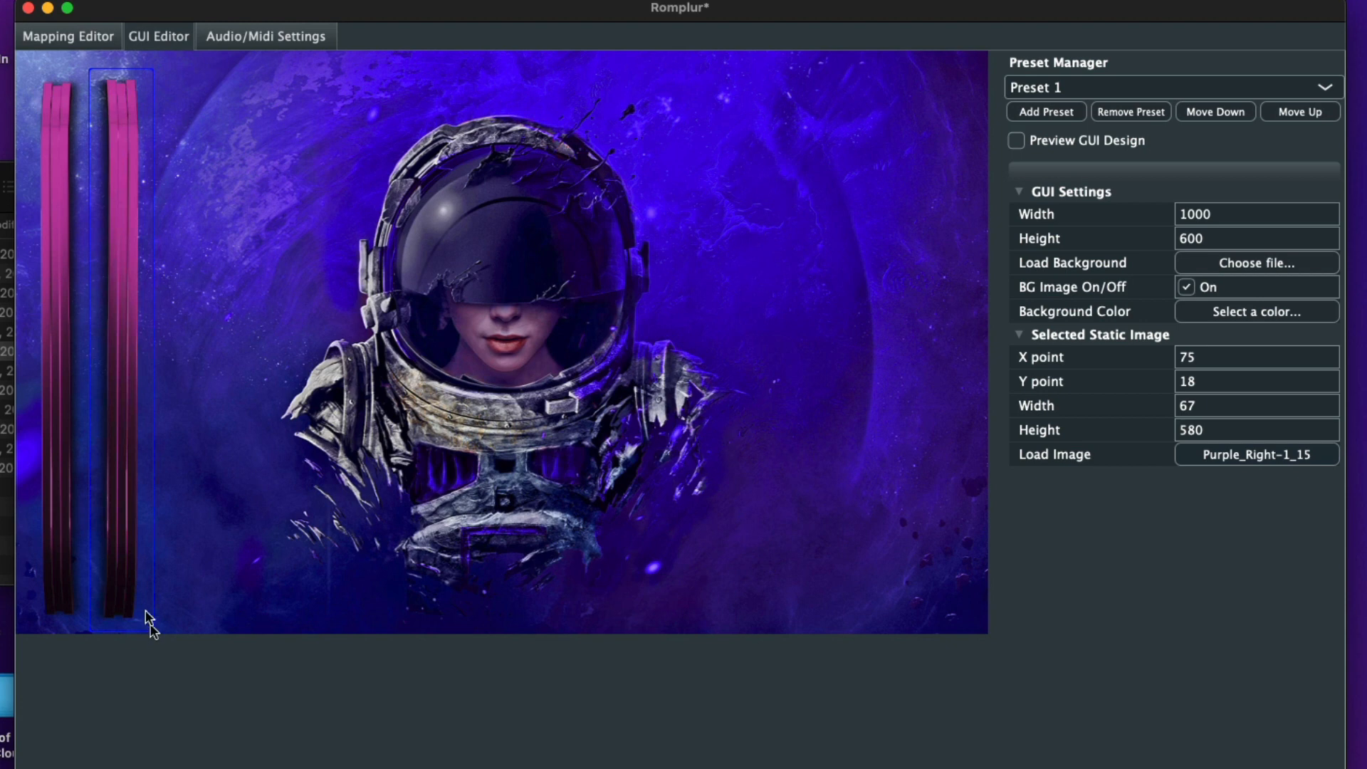
left_click_drag(110, 482, 945, 479)
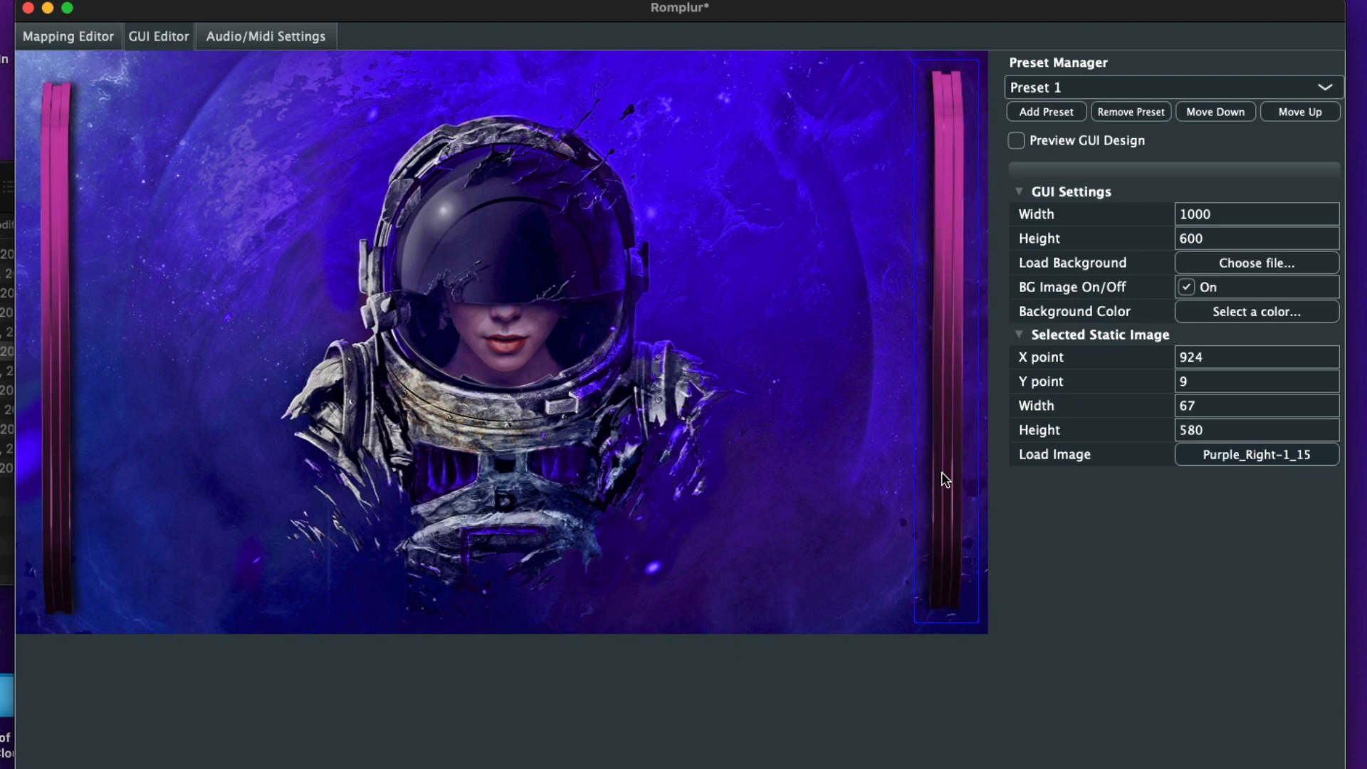
left_click(641, 622)
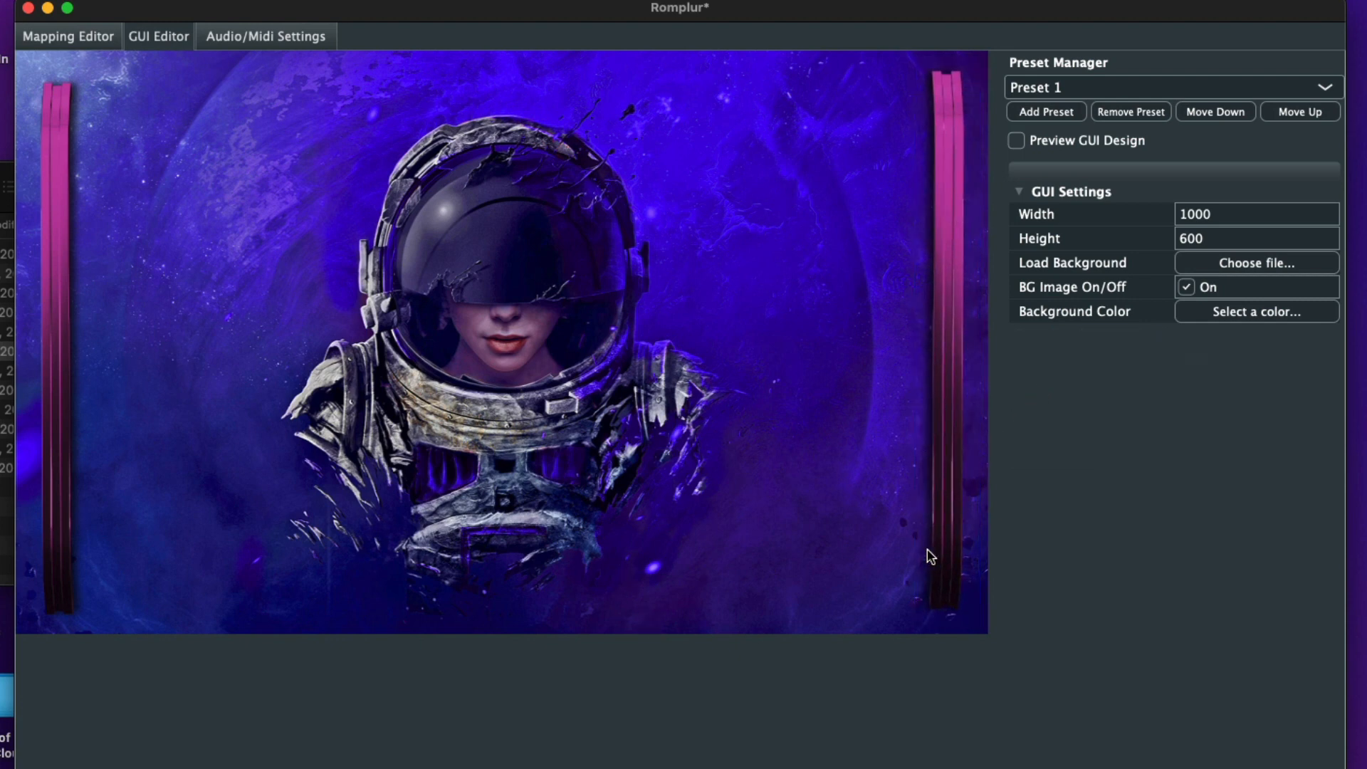
left_click_drag(931, 555, 944, 558)
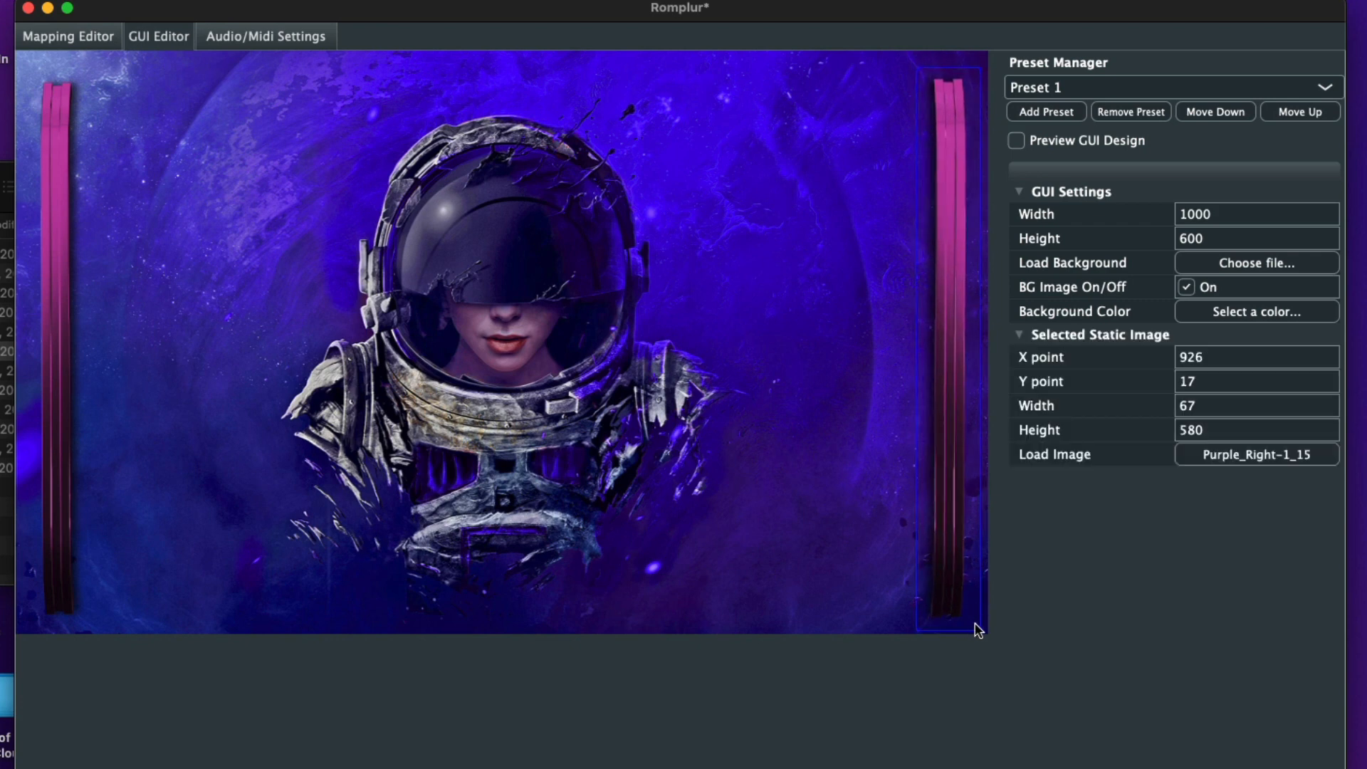
left_click_drag(977, 630, 955, 595)
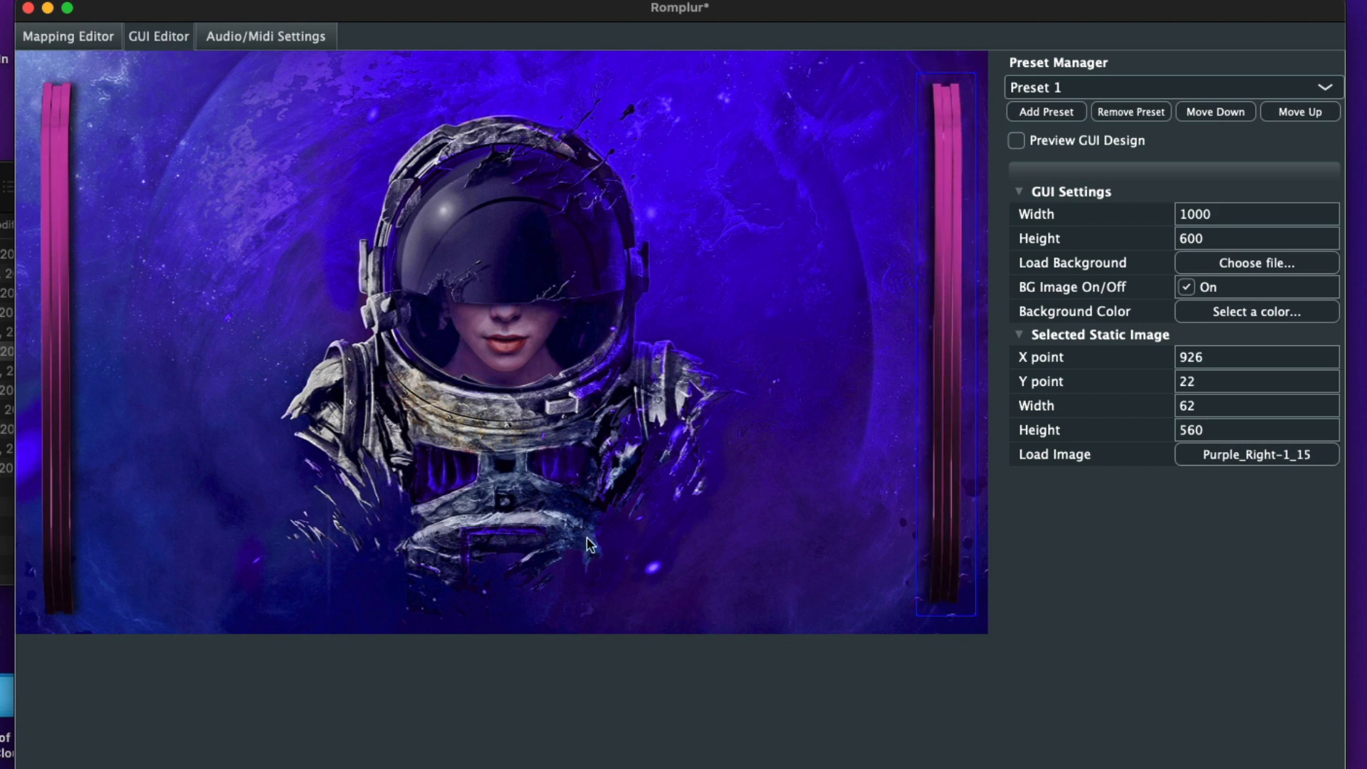
left_click(251, 299)
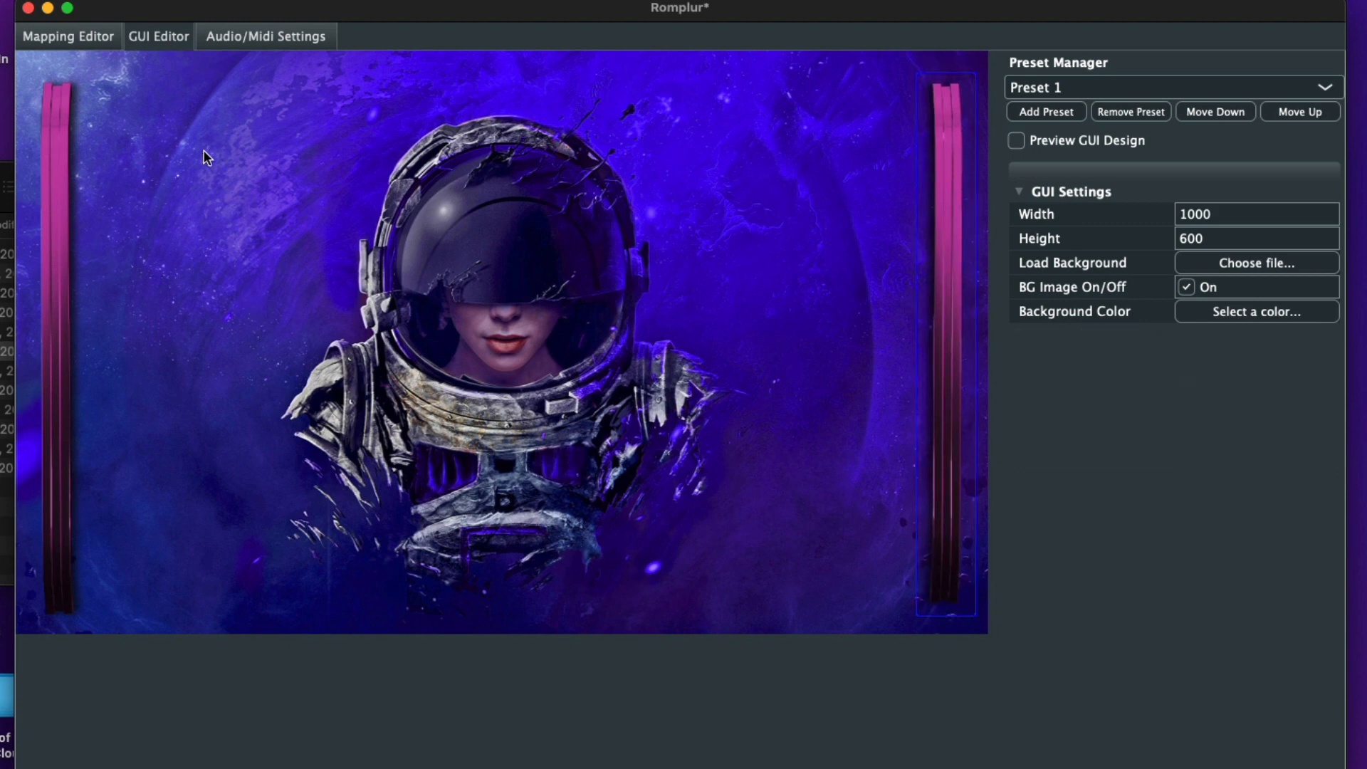
Step: Add a label beside the astronaut's helmet and stretch it to about 251 wide by 106 high
right_click(222, 192)
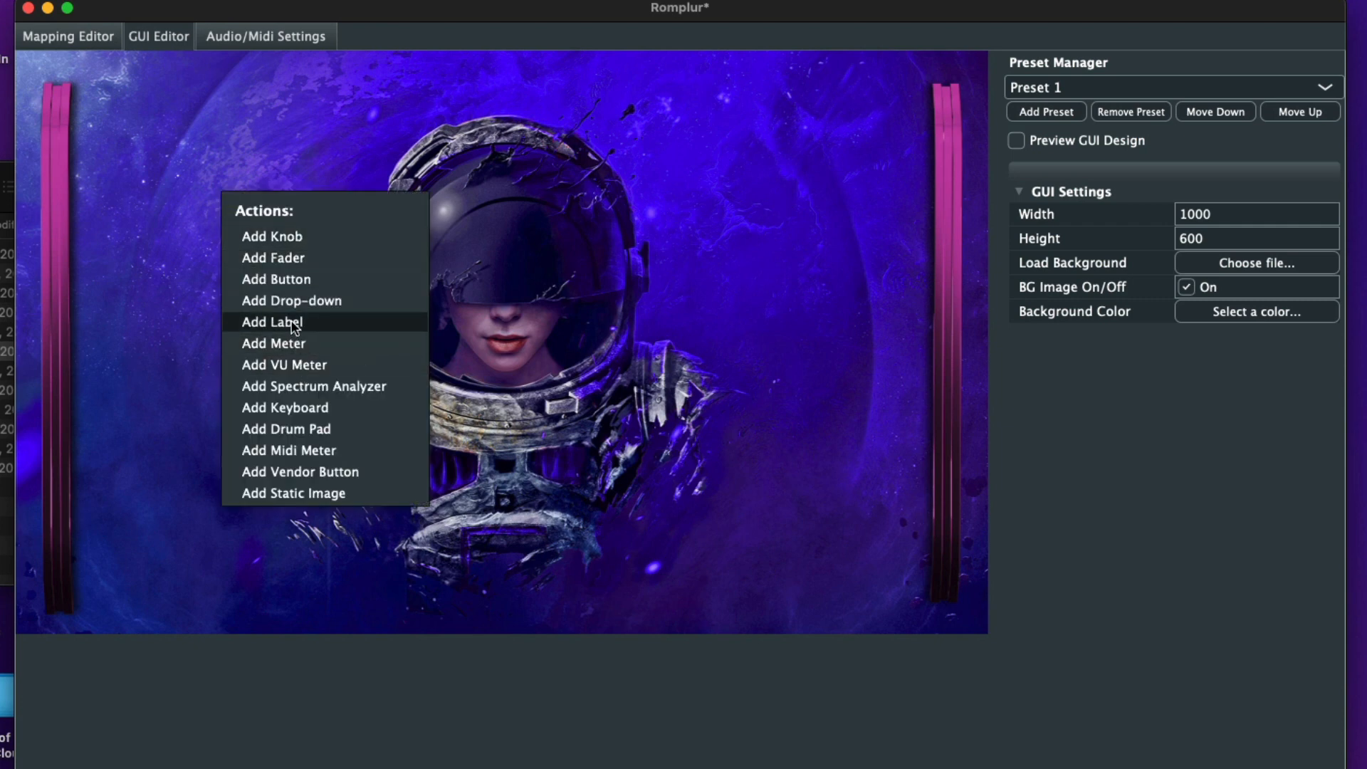
left_click(297, 322)
left_click(276, 231)
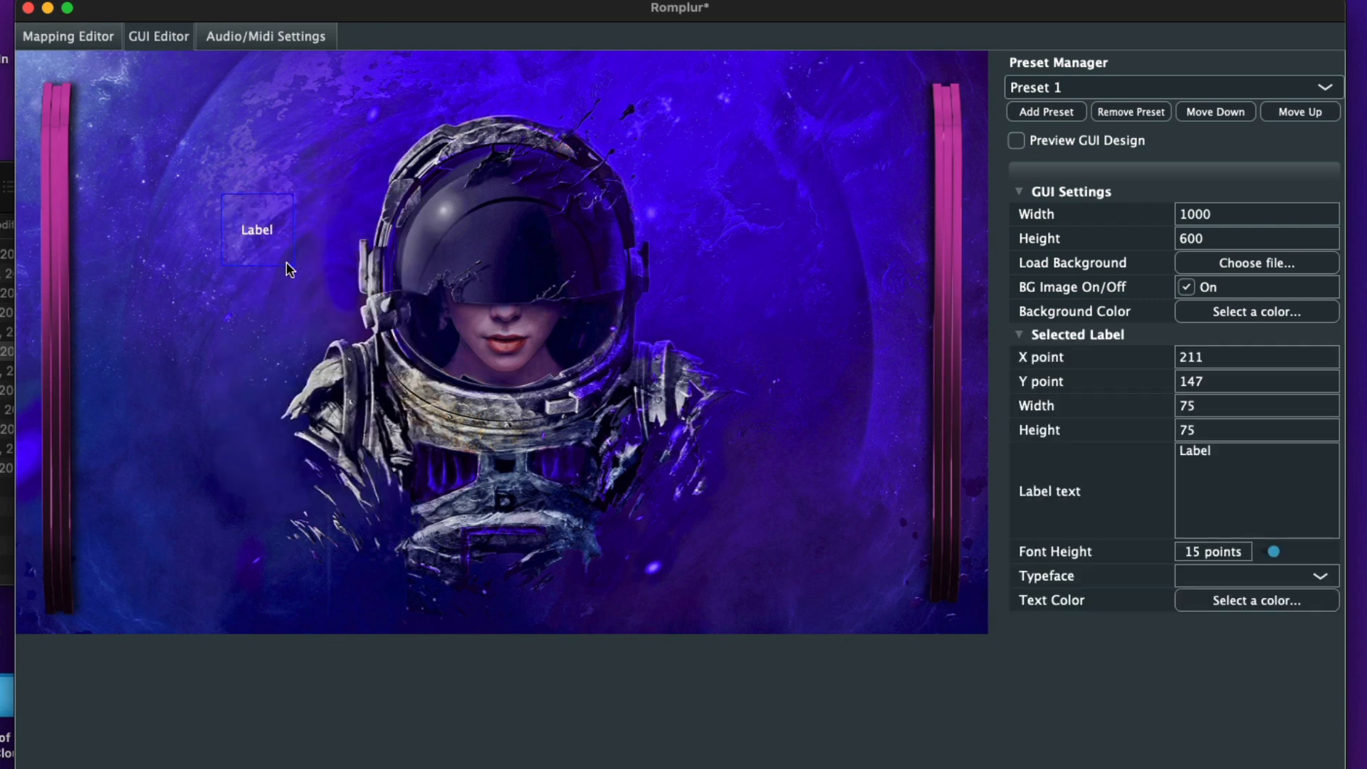
left_click_drag(285, 263, 456, 293)
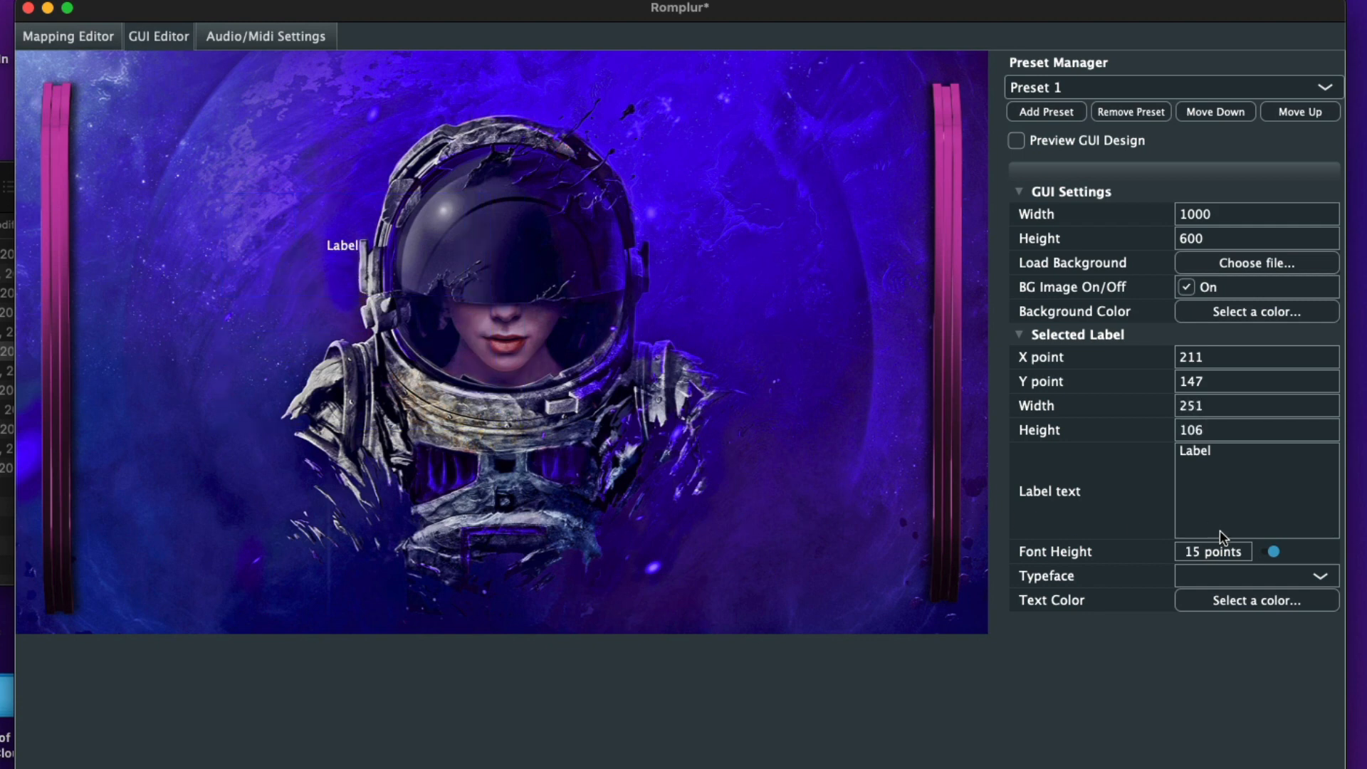
Step: Set the label's font height to about 58 points, its typeface to Qualy Bold and its text to SPACE
left_click_drag(1274, 552, 1316, 567)
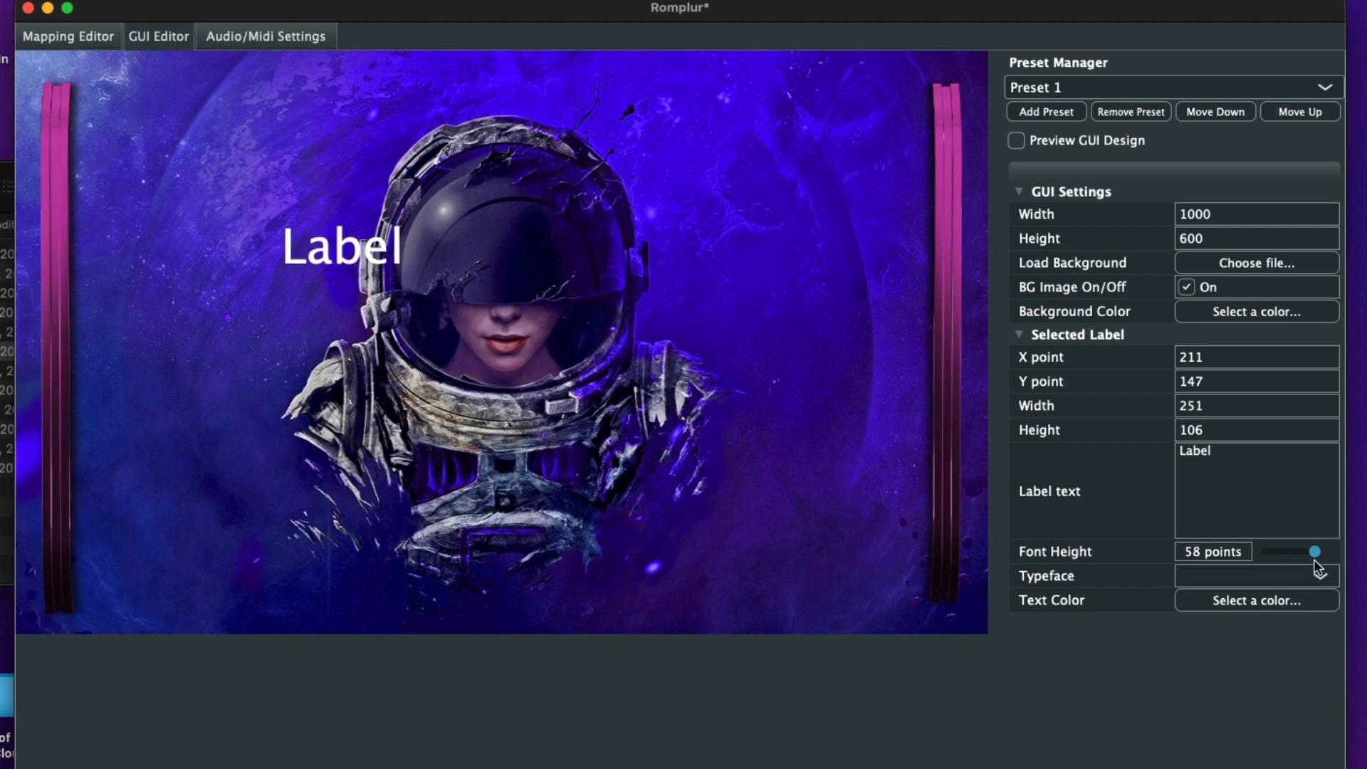
left_click(1258, 587)
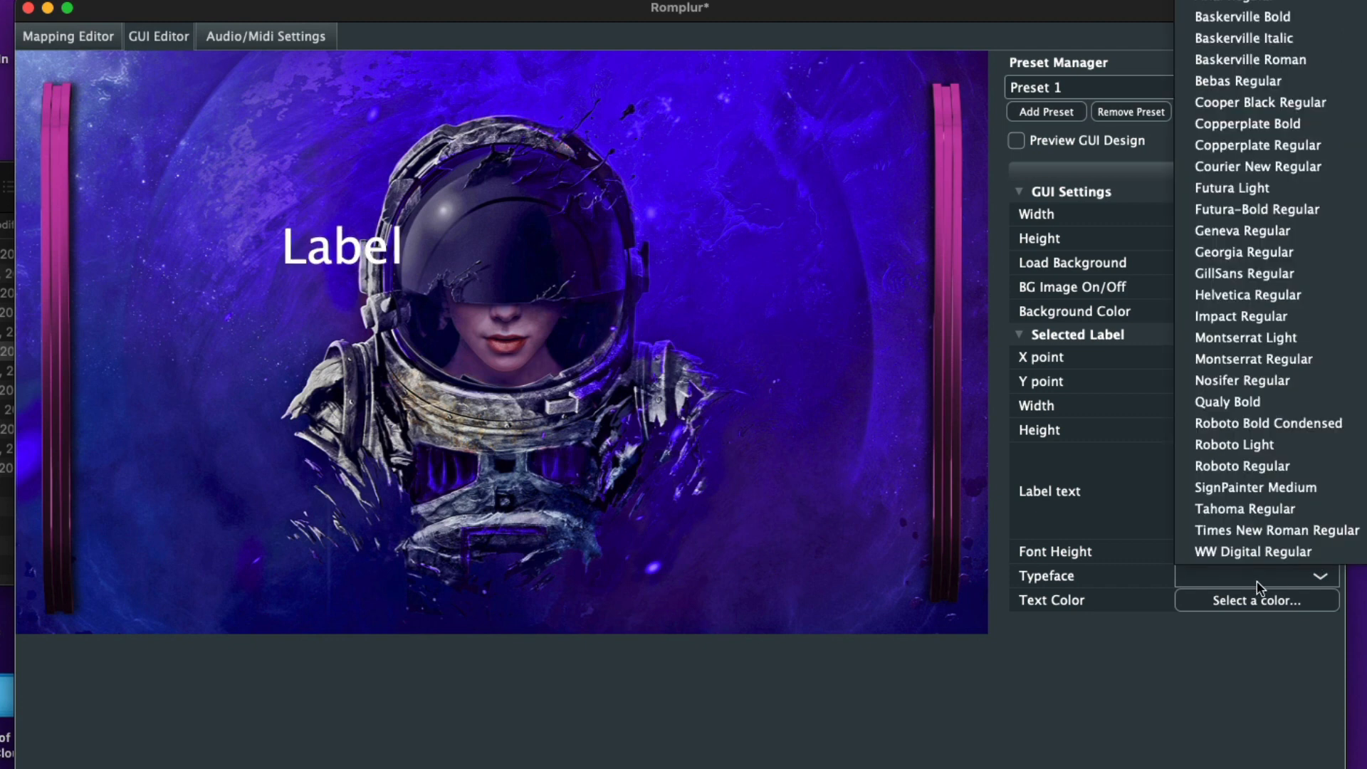
left_click(1229, 407)
left_click(1264, 457)
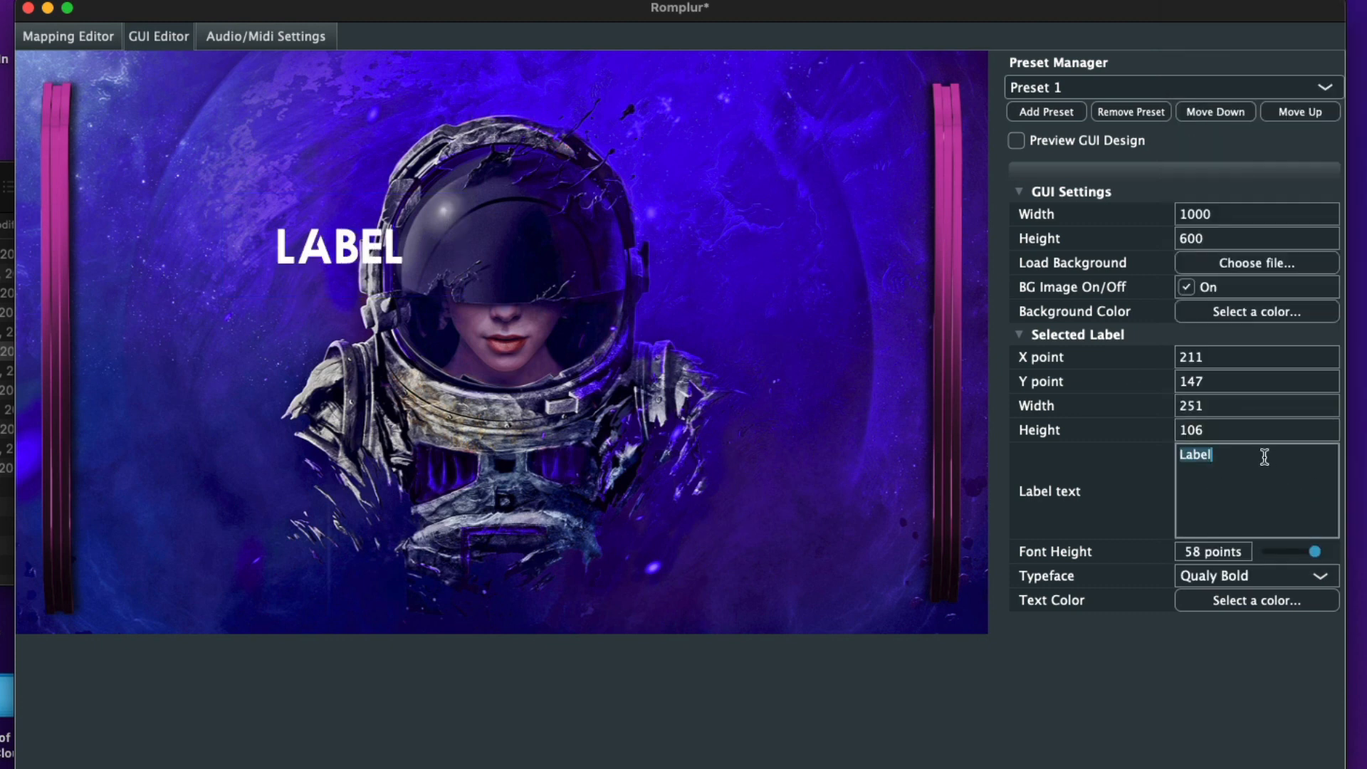
key("BackSpace")
left_click(570, 701)
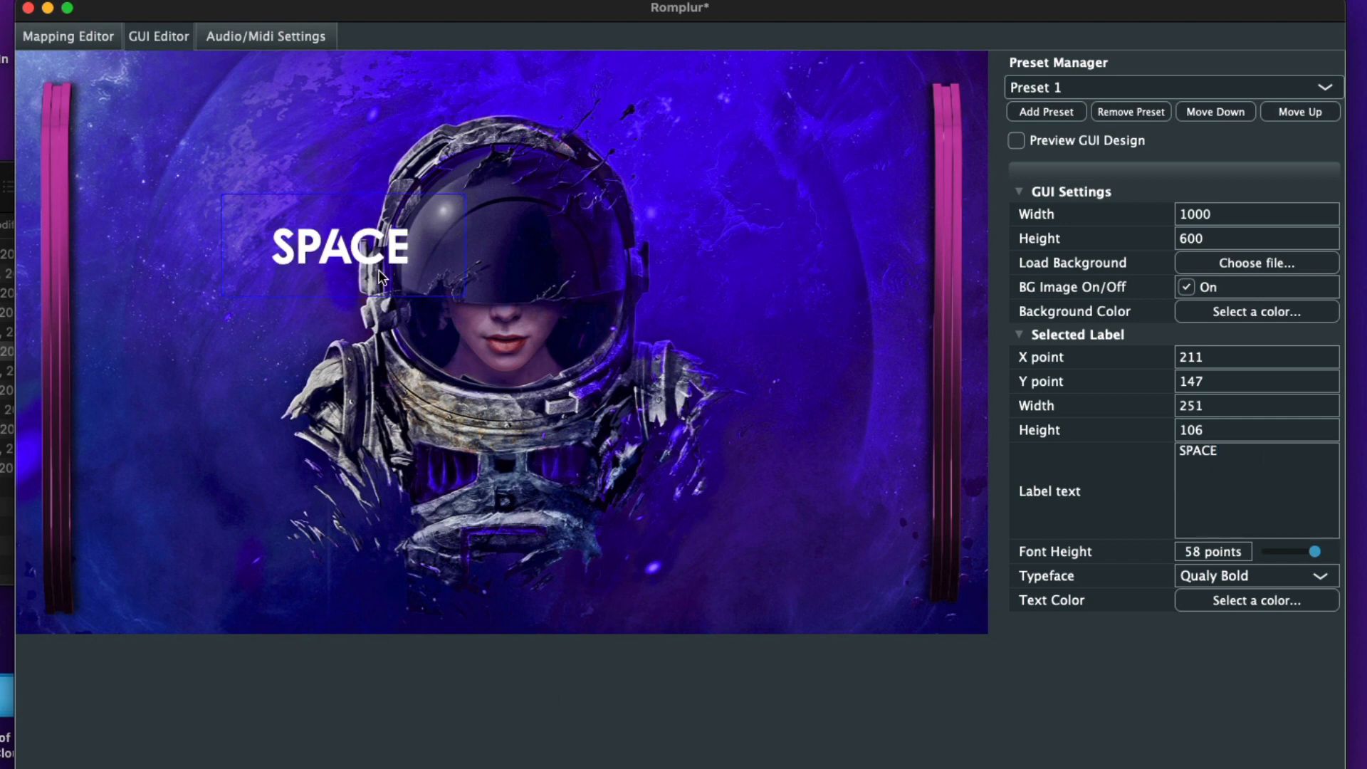
Step: Move the SPACE label to the background's upper right area at about X 695, Y 0
right_click(358, 258)
left_click(342, 248)
left_click_drag(384, 240, 803, 107)
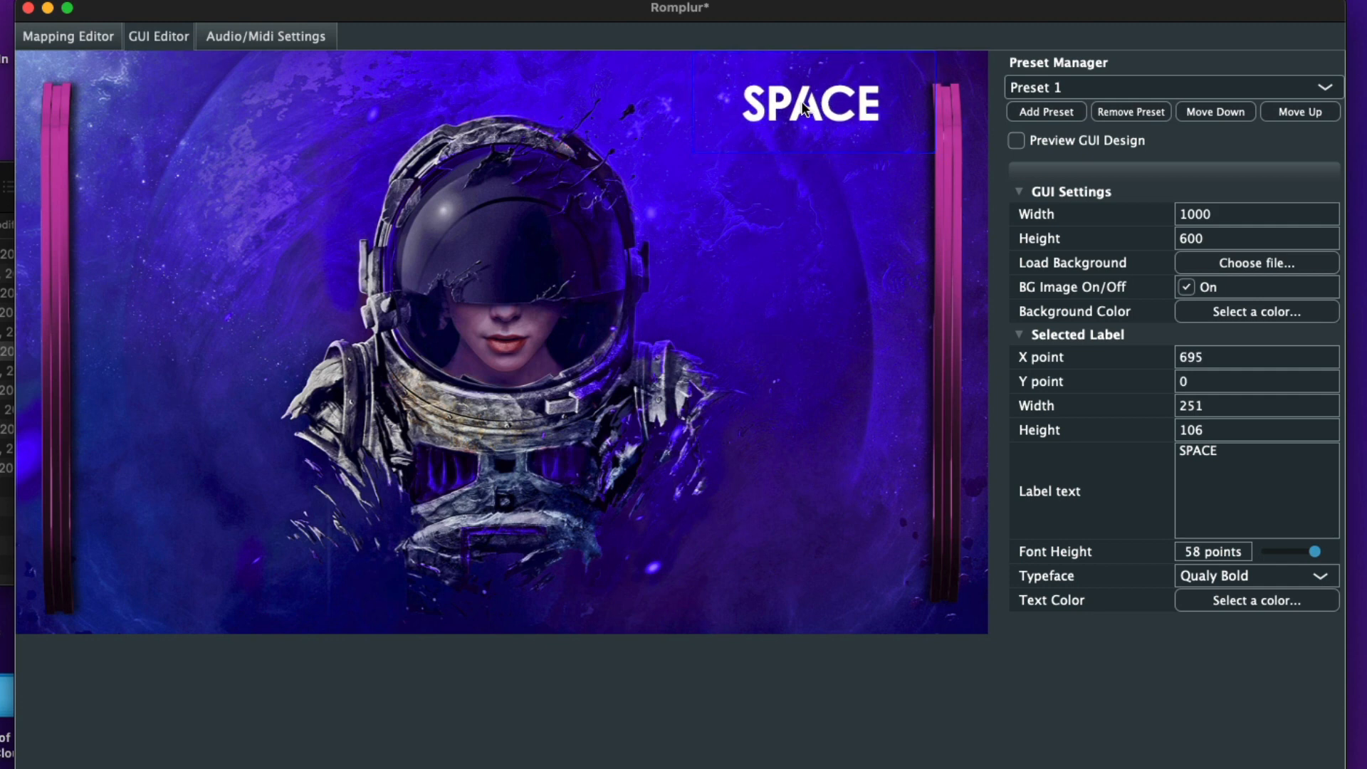
left_click(782, 222)
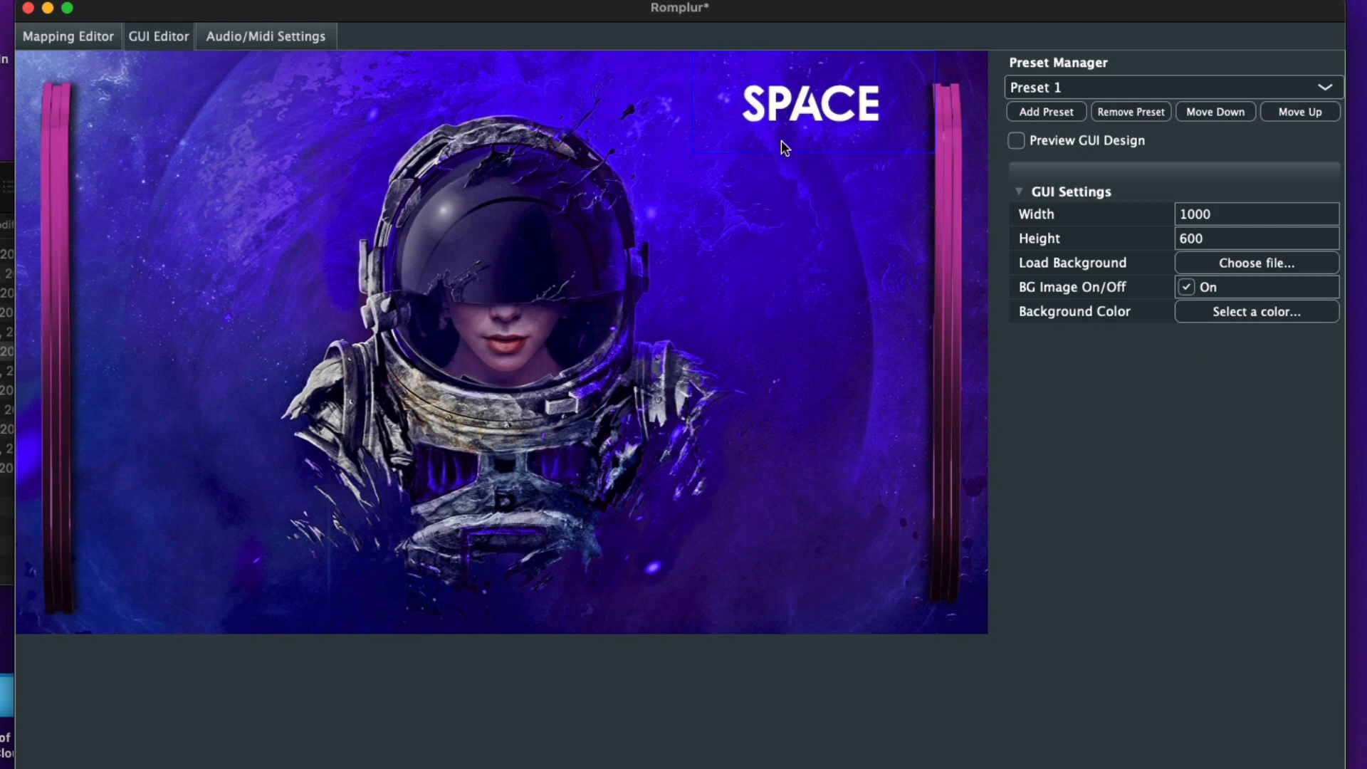
Step: Add a second label below the SPACE title at about X 733, Y 72 and set its text to Virtual Instrument
right_click(785, 185)
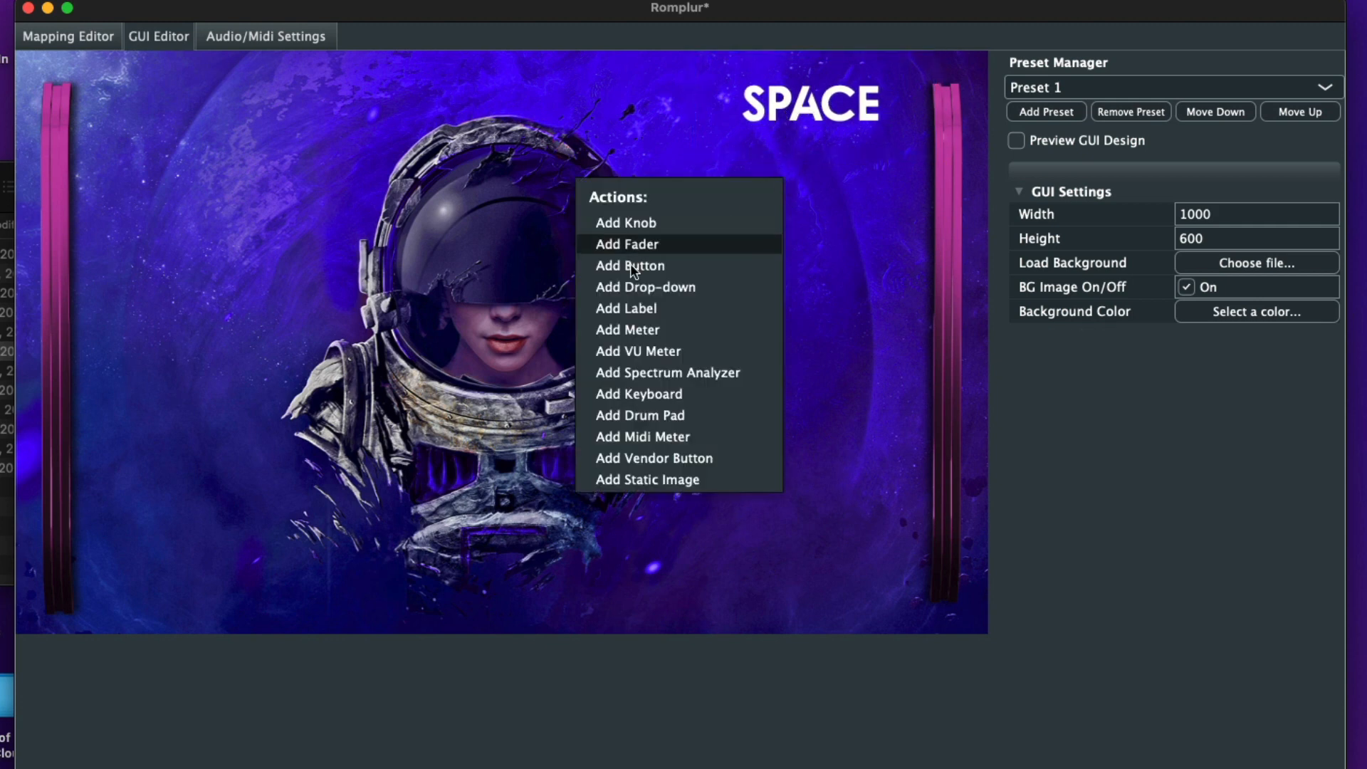
left_click(626, 307)
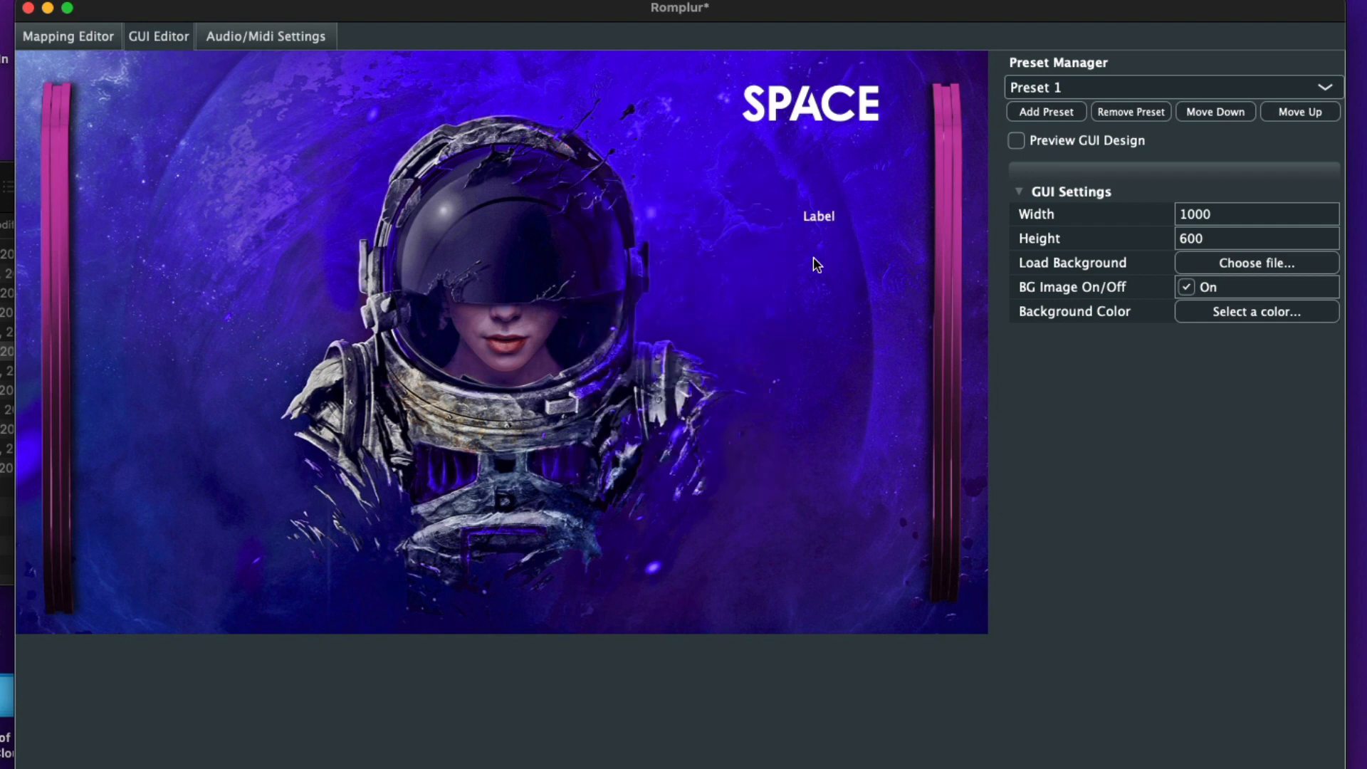
left_click_drag(826, 221, 772, 173)
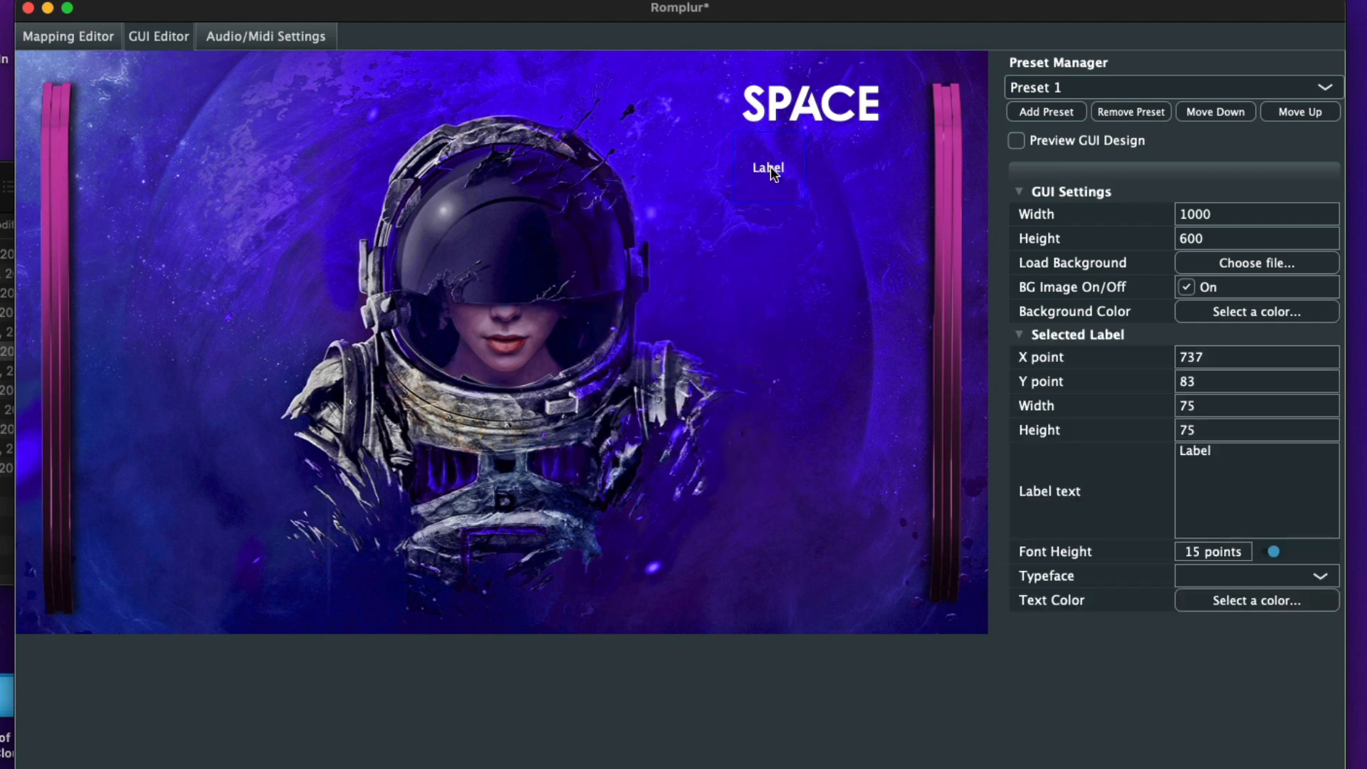
left_click(1239, 459)
key("BackSpace")
type("Vi")
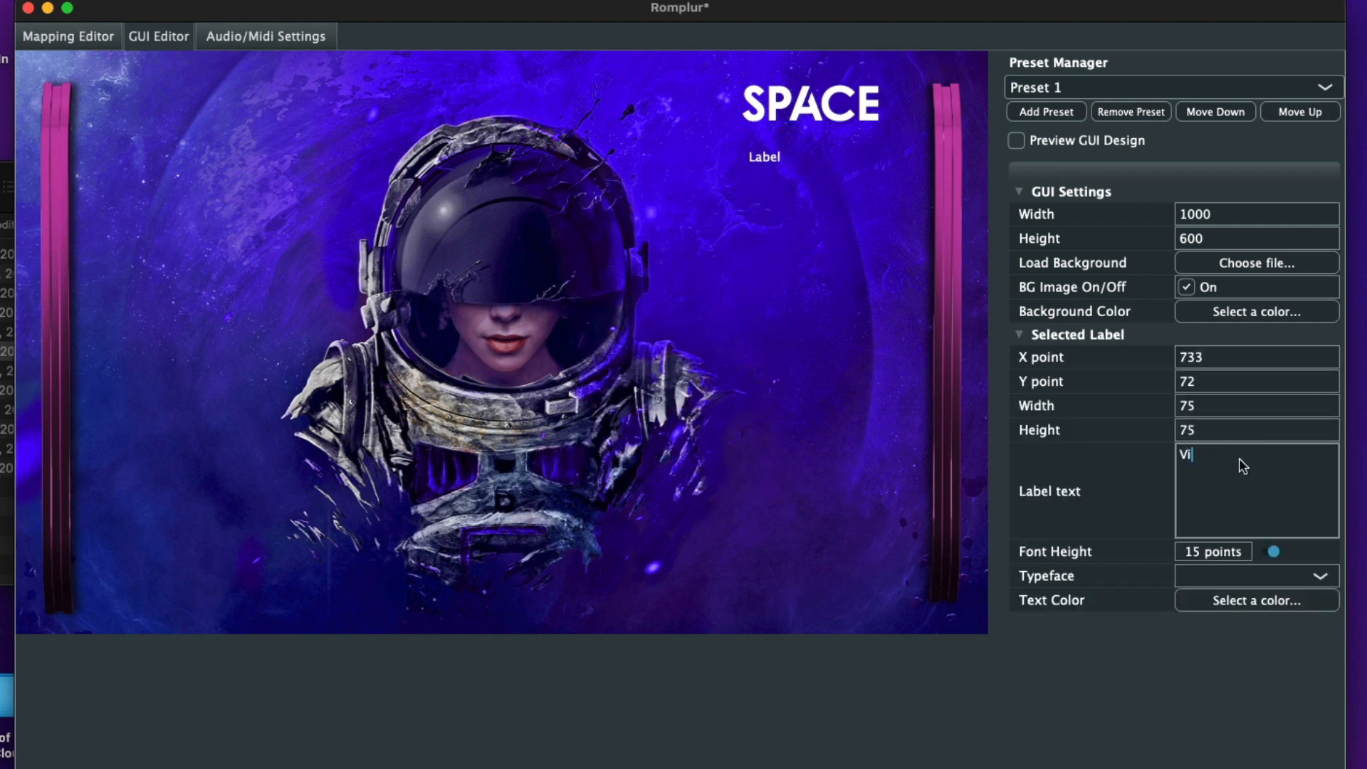
type("rtual Instrument")
left_click(1107, 723)
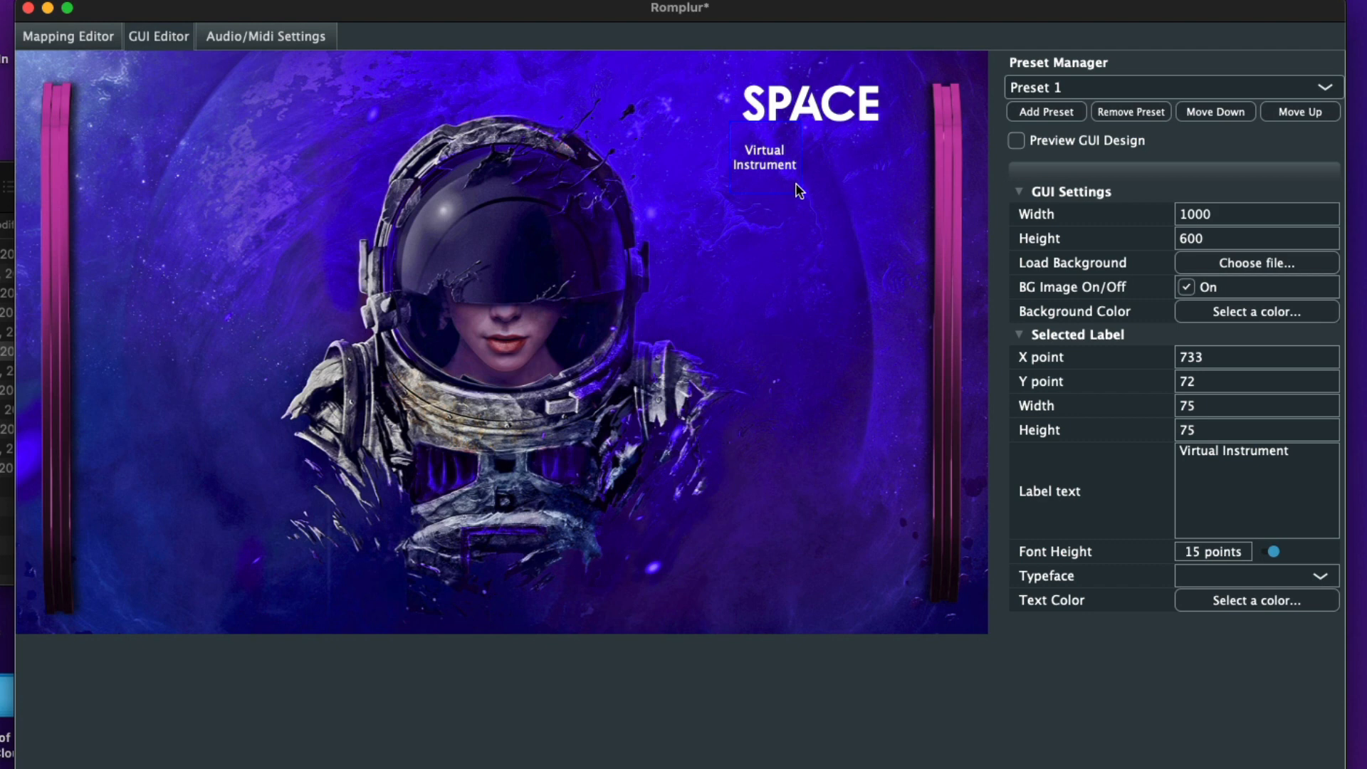
Step: Widen the Virtual Instrument label to about 176 by 62, set its font height to 18 points and align it directly under SPACE
left_click_drag(797, 190, 834, 137)
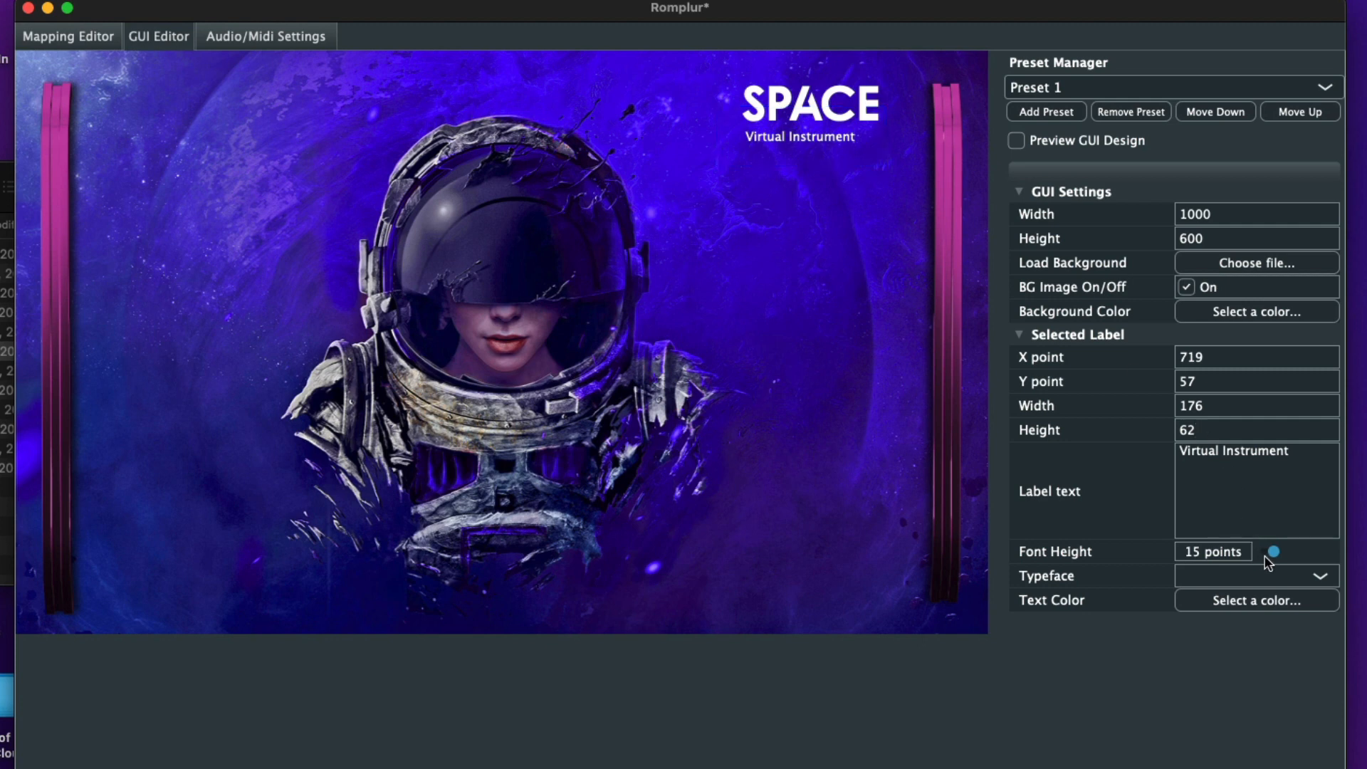
left_click_drag(1273, 550, 1276, 551)
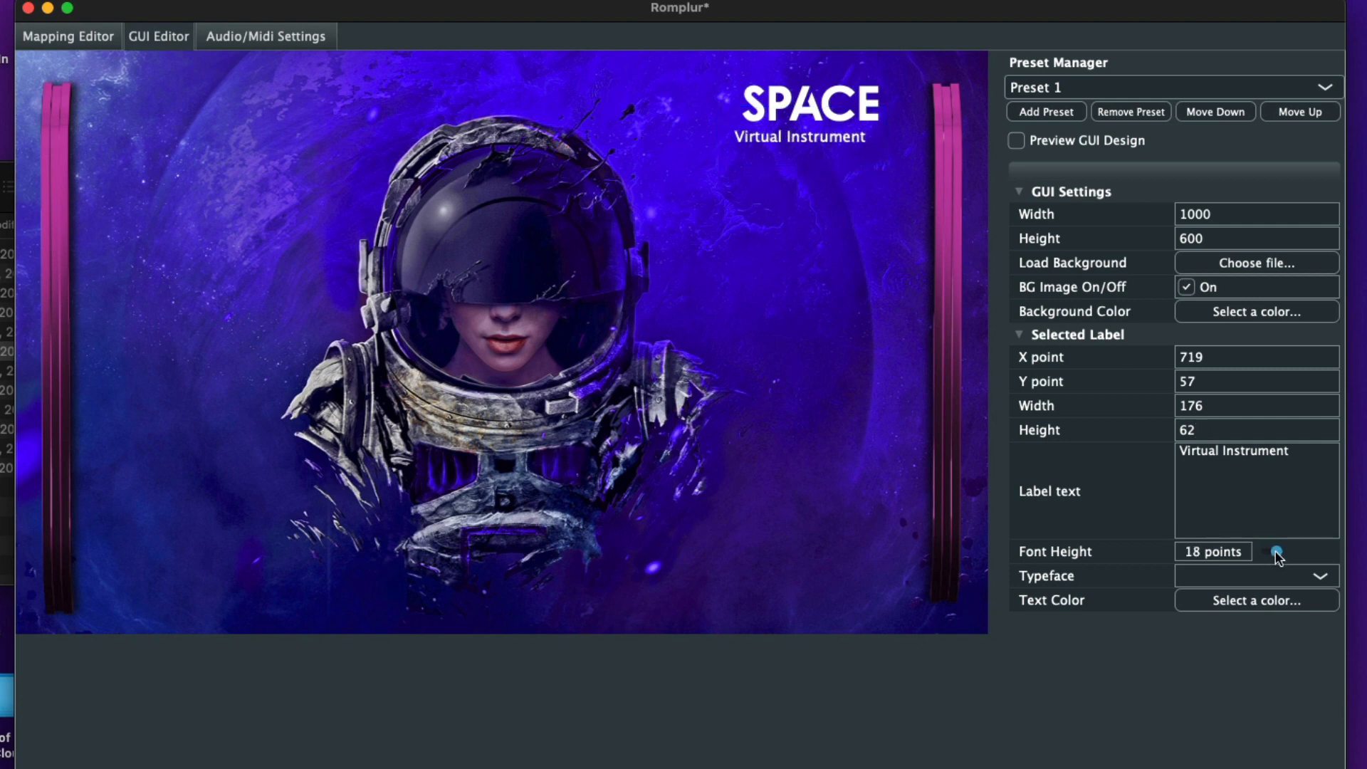
left_click_drag(805, 141, 815, 138)
left_click(807, 224)
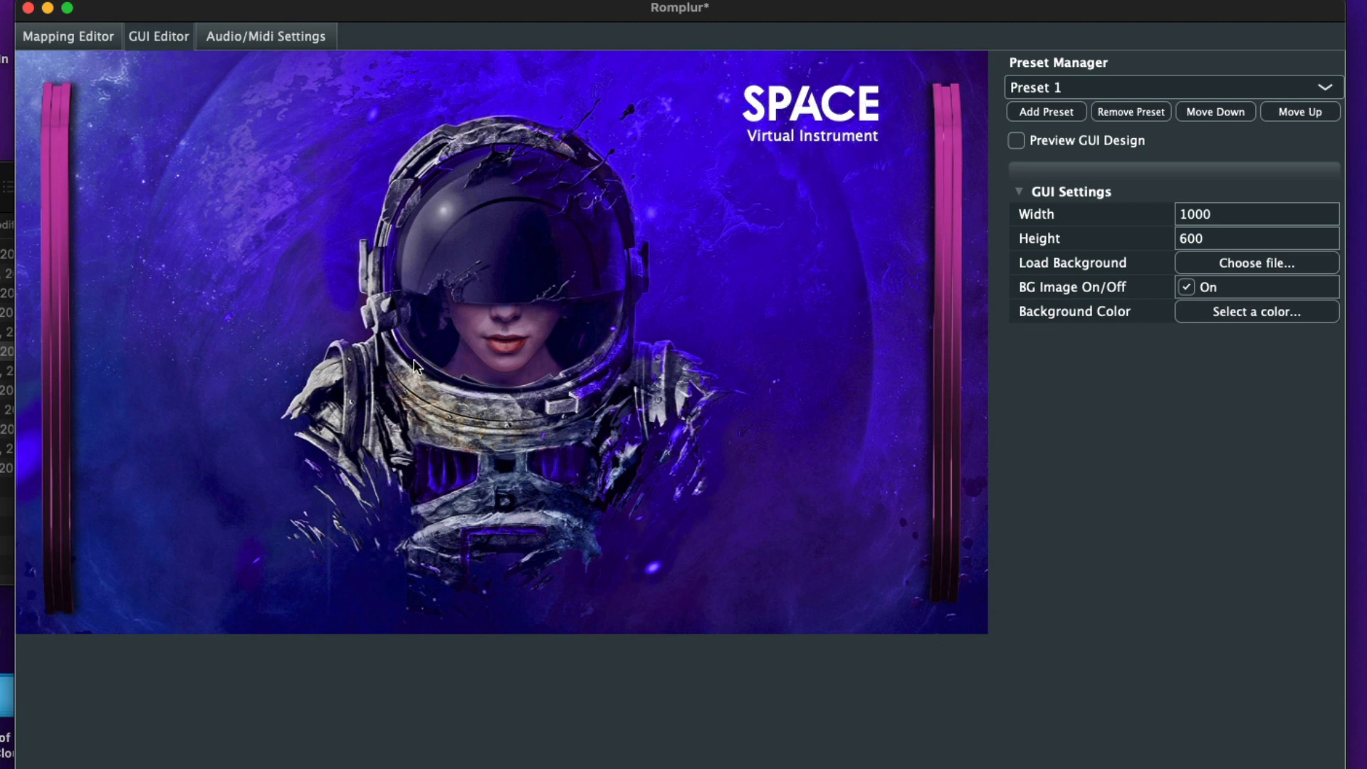
Step: Add a spectrum analyzer, shrink it to about 182 wide by 86 high and place it over the helmet visor at about X 416, Y 148
right_click(191, 214)
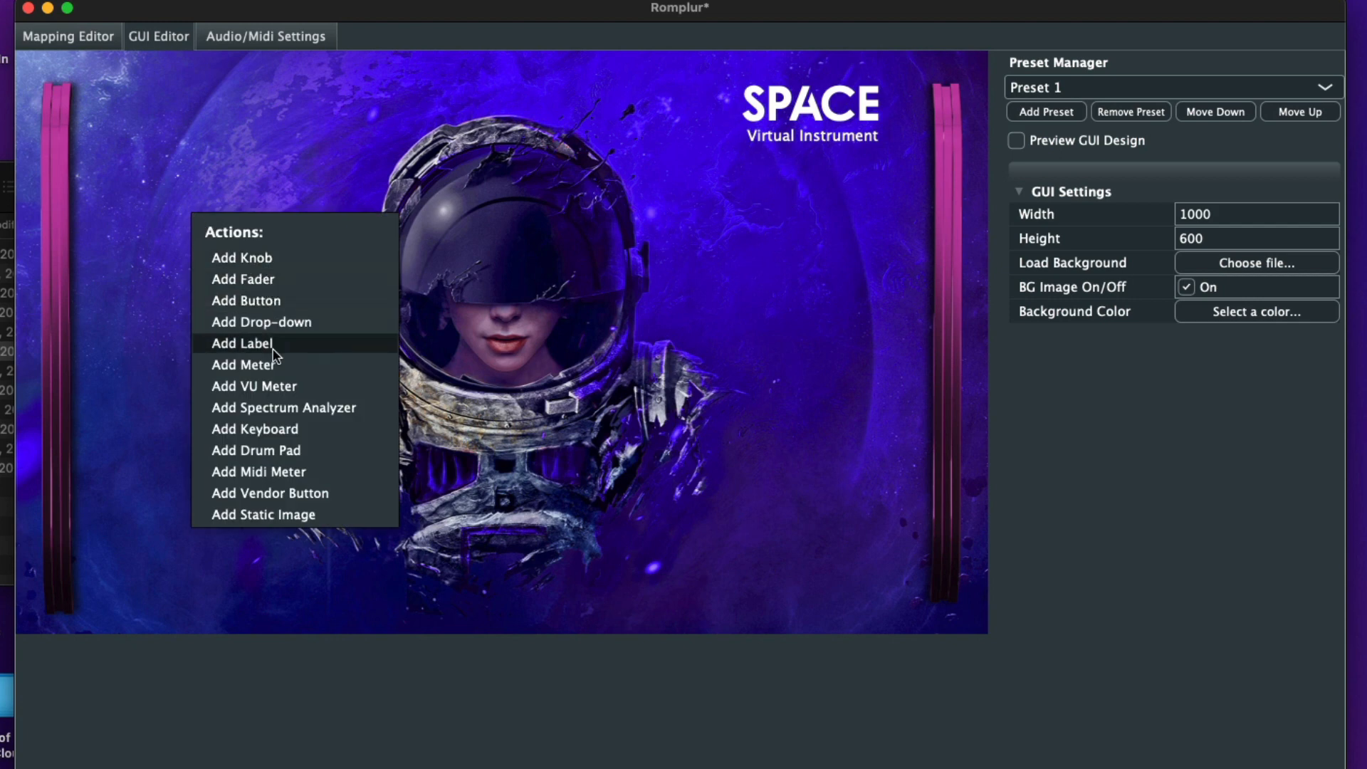
left_click(282, 408)
left_click(481, 336)
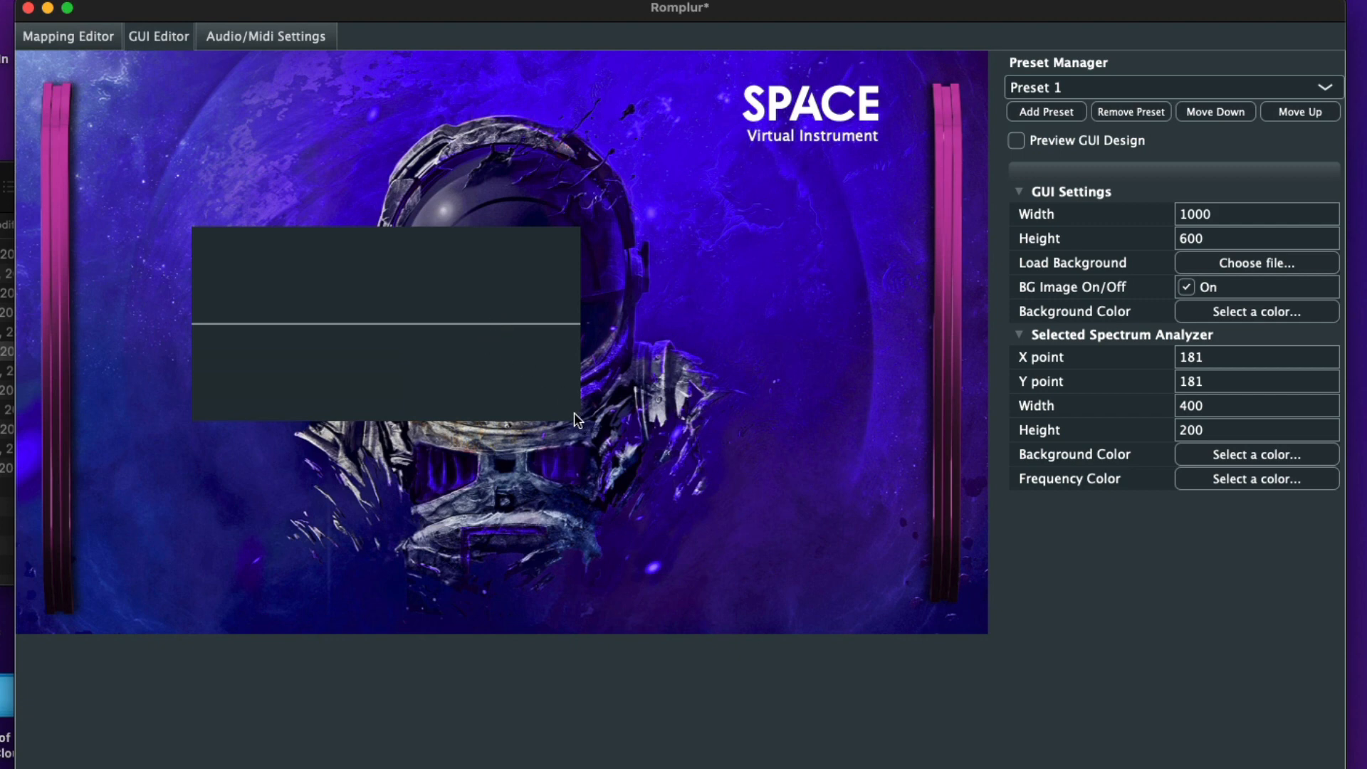
left_click_drag(574, 412, 558, 253)
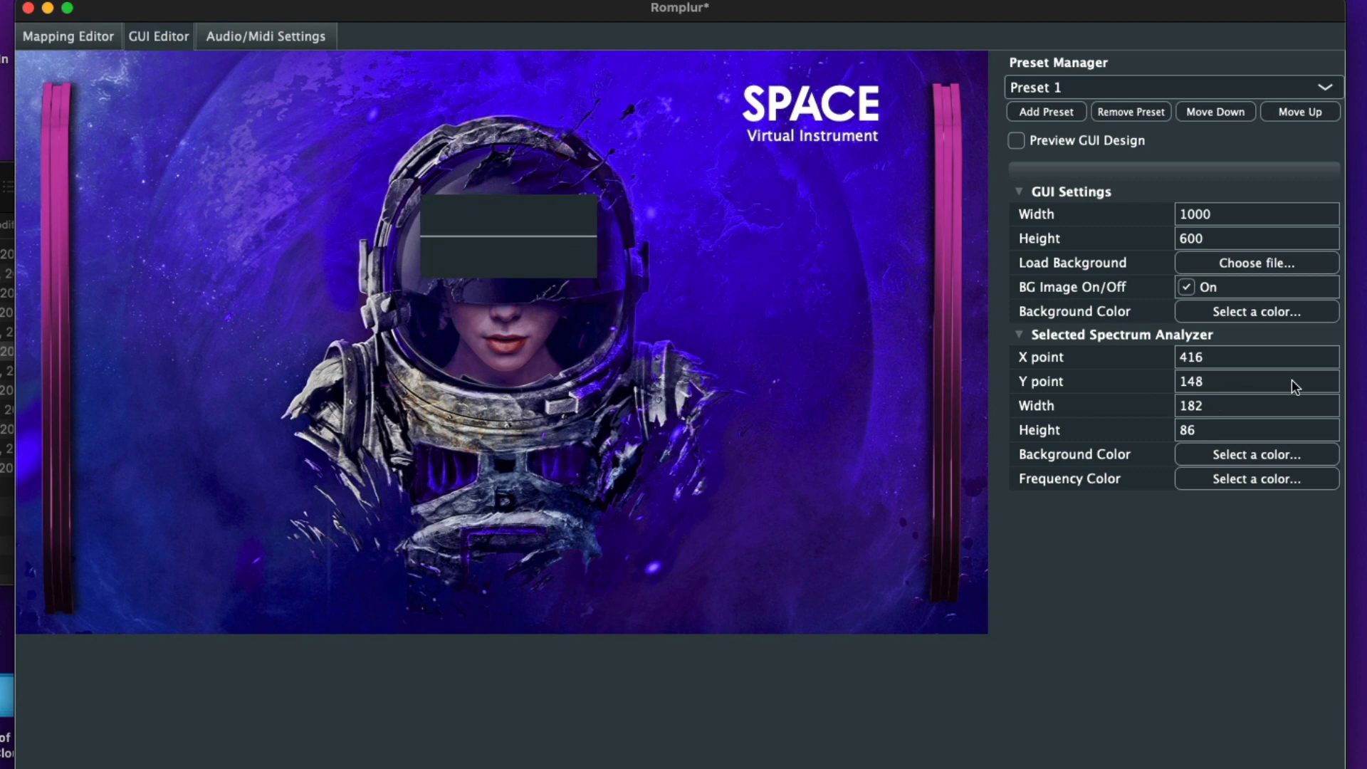
Step: Make the spectrum analyzer's background color fully transparent
left_click(1206, 454)
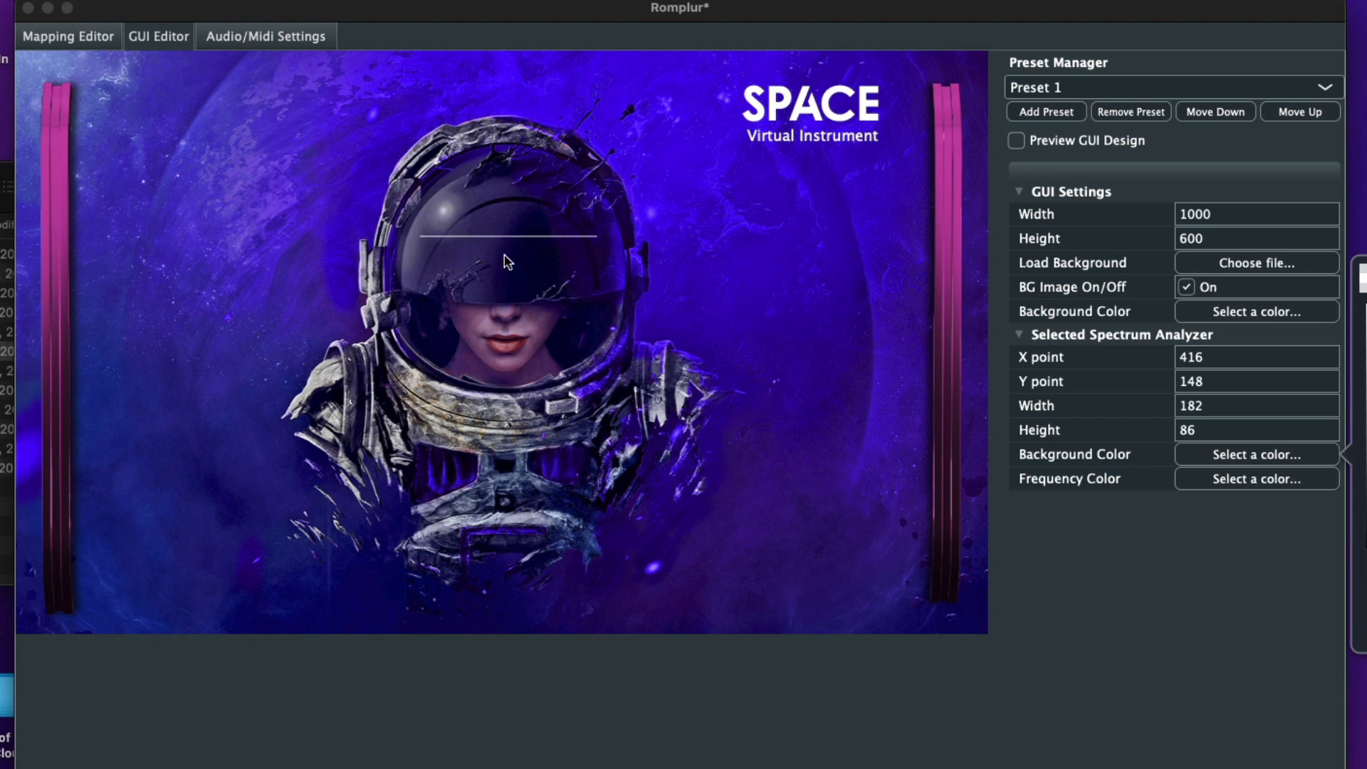
left_click(519, 233)
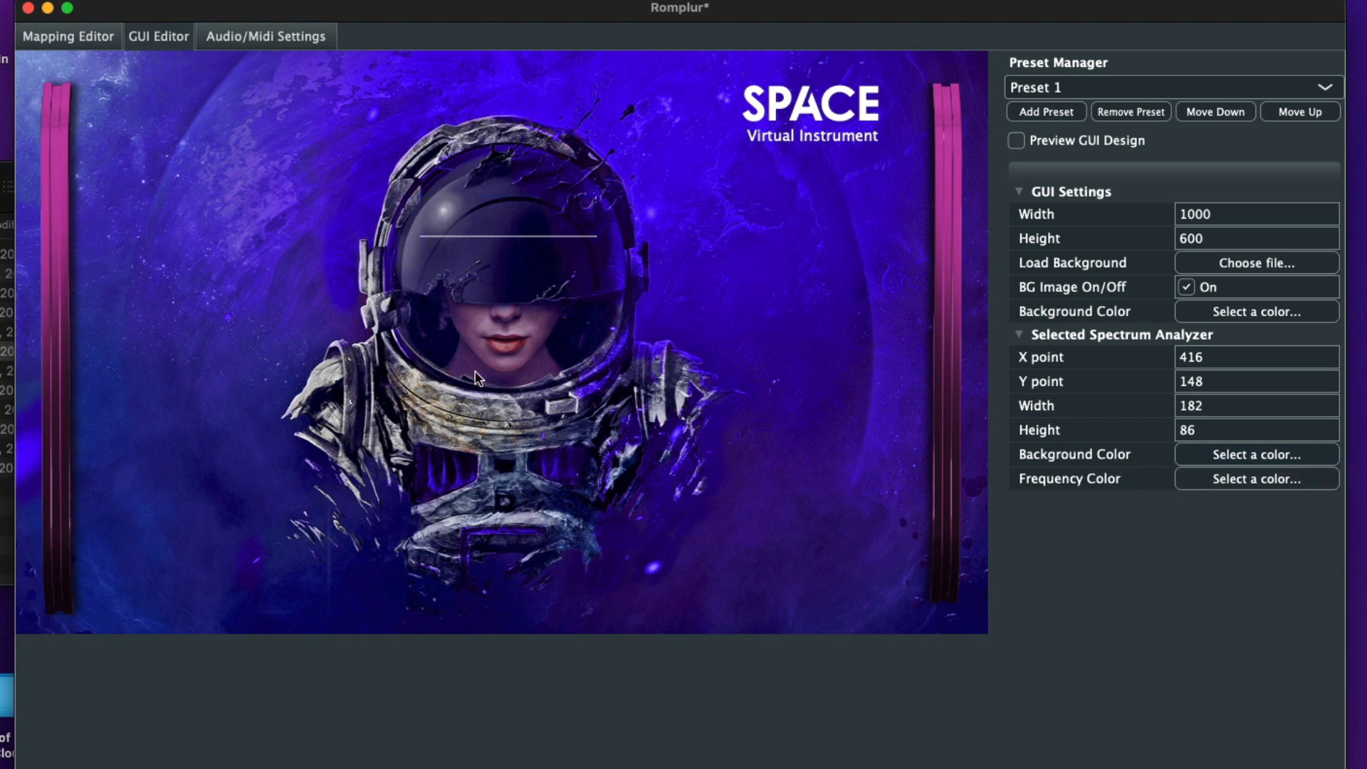
left_click(178, 348)
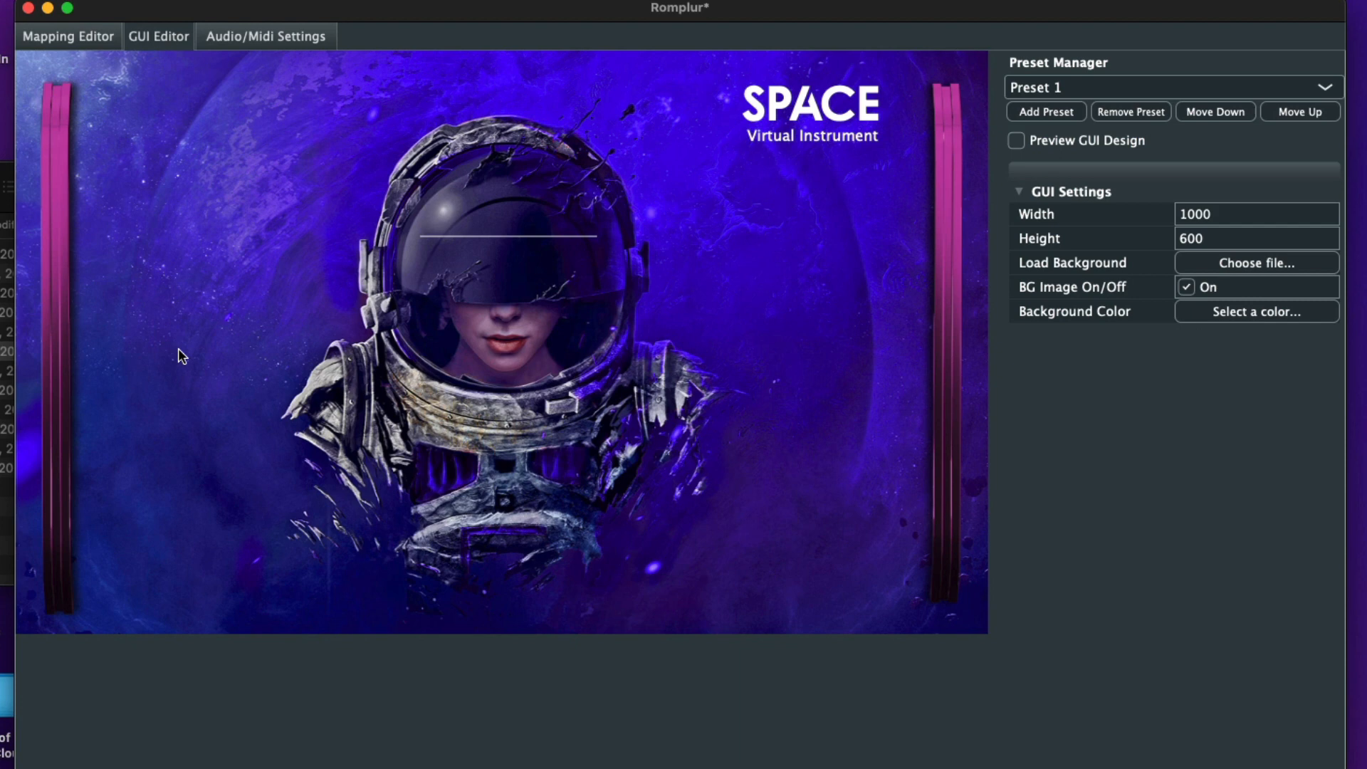
Step: Add a knob to the left of the helmet at about X 213, Y 187 and enlarge it
right_click(221, 230)
left_click(257, 274)
left_click(251, 269)
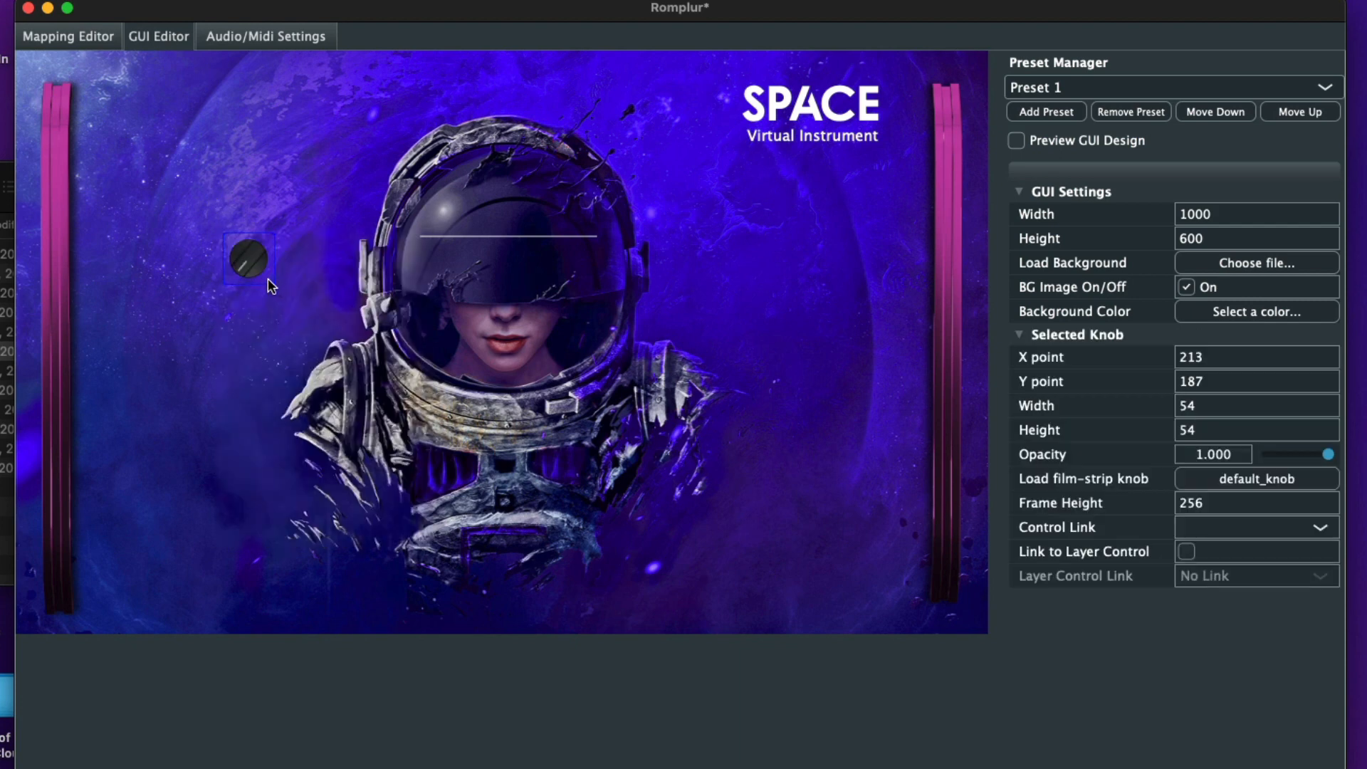
left_click_drag(270, 281, 314, 308)
left_click(131, 141)
Step: Add a static image and load EmptPlaceHolder3.png into it from the Romplur Assets Bundle's Static > PlaceHolders folder
right_click(168, 157)
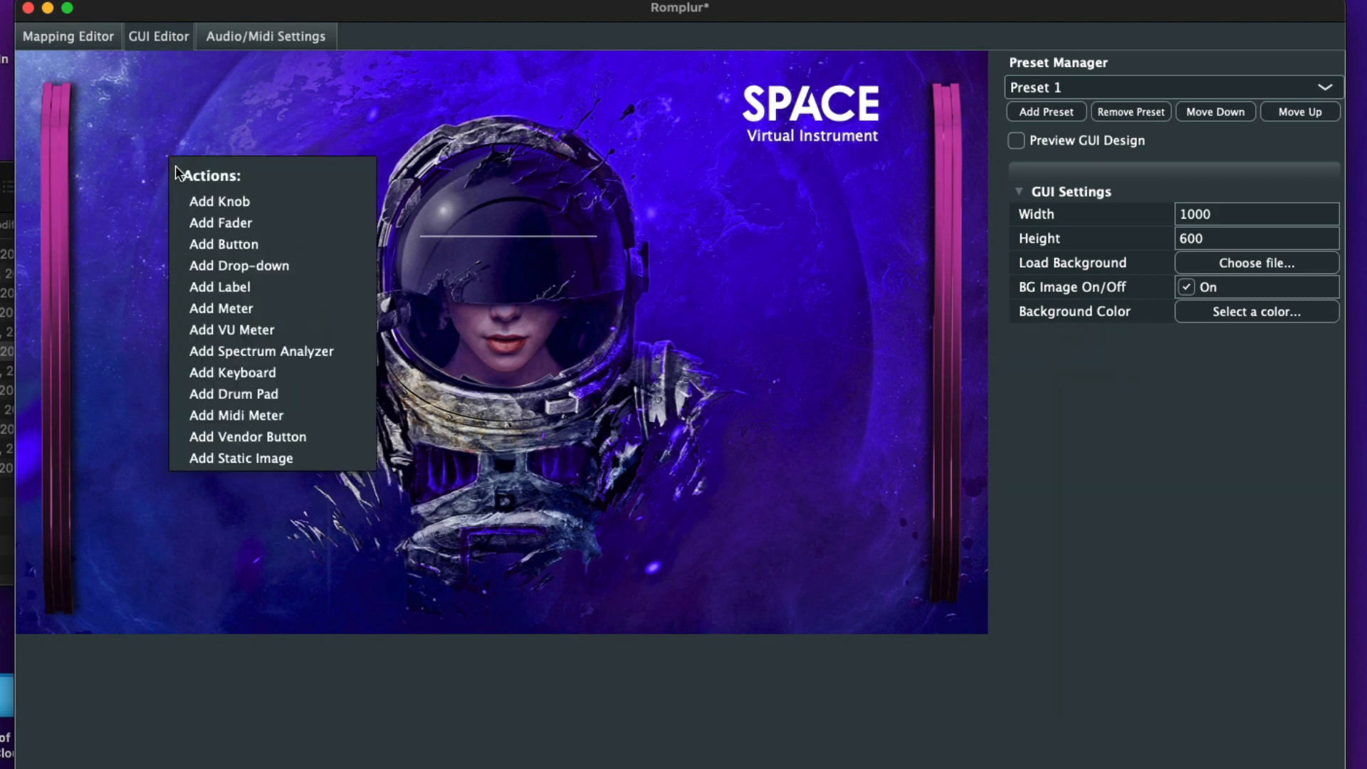
left_click(241, 458)
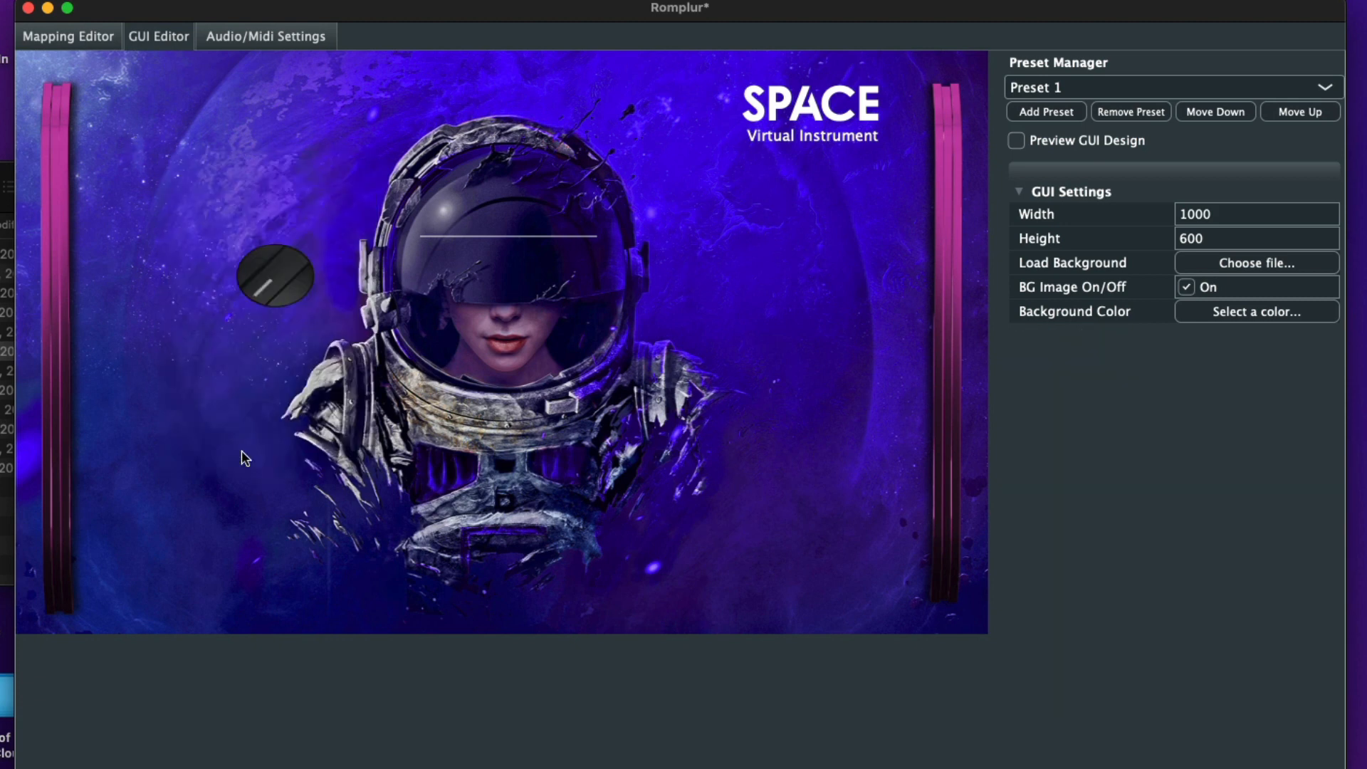
left_click(1219, 455)
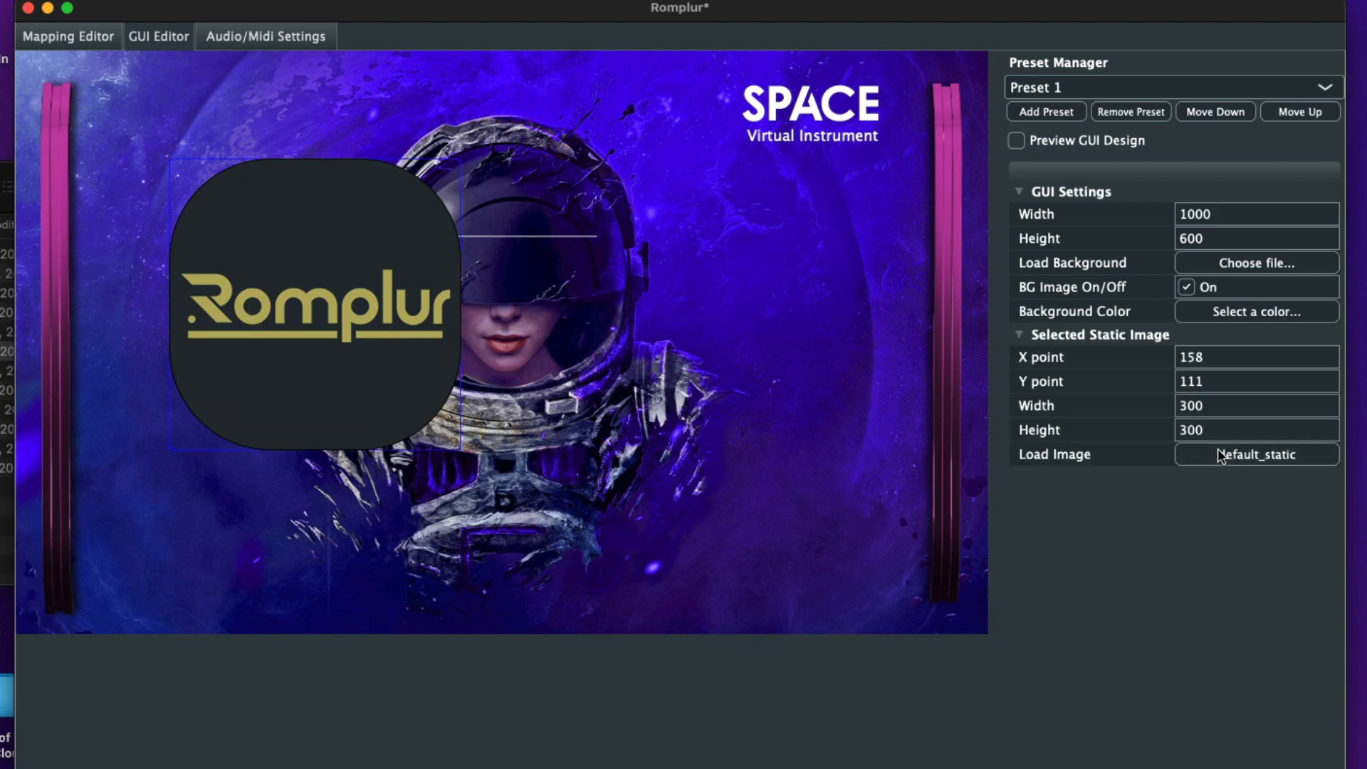
left_click(637, 32)
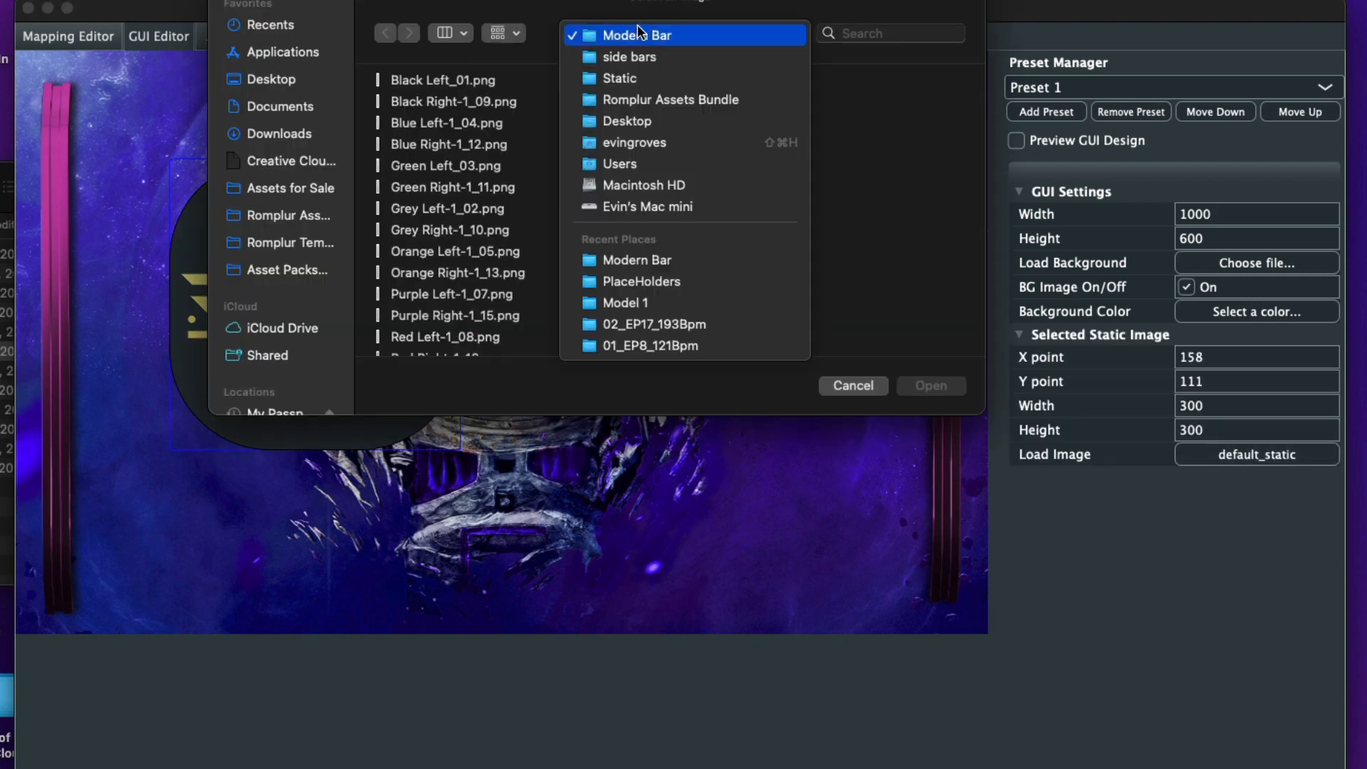
left_click(639, 99)
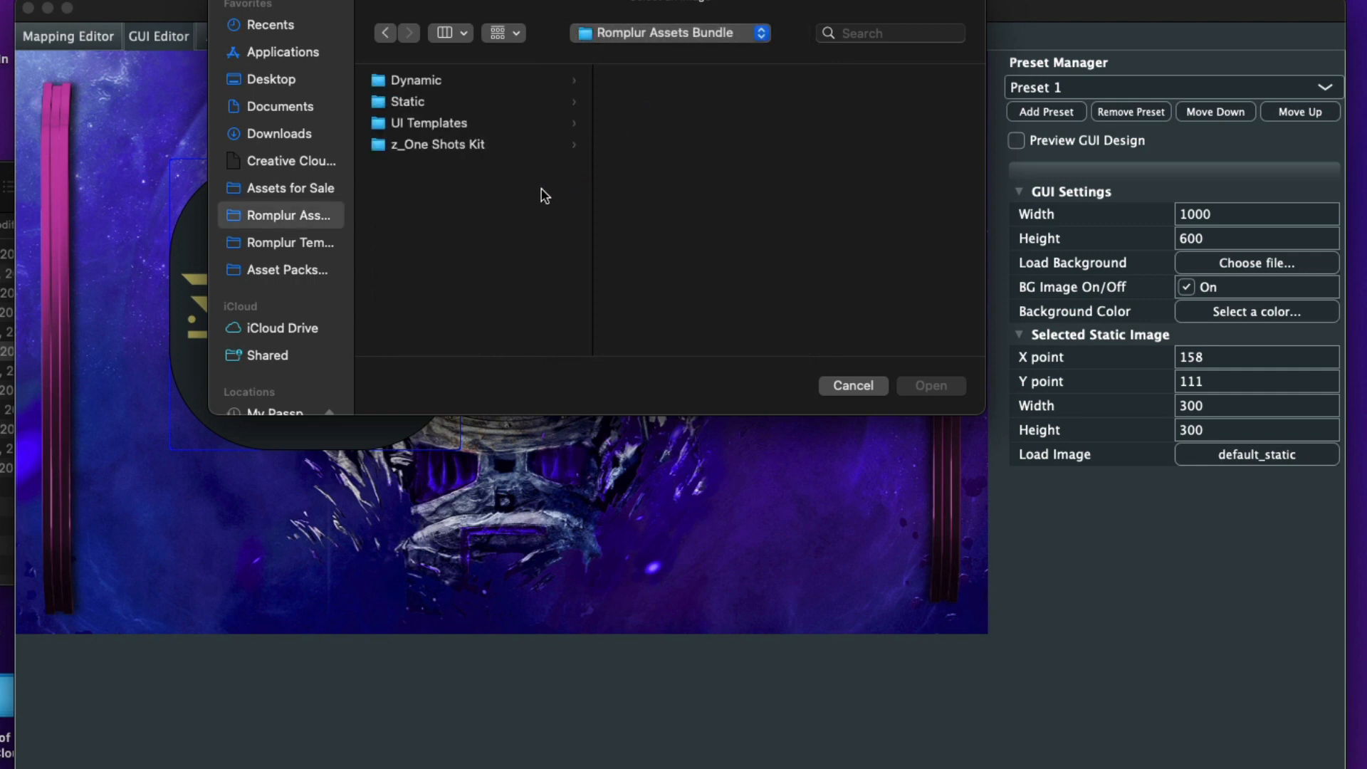
left_click(416, 106)
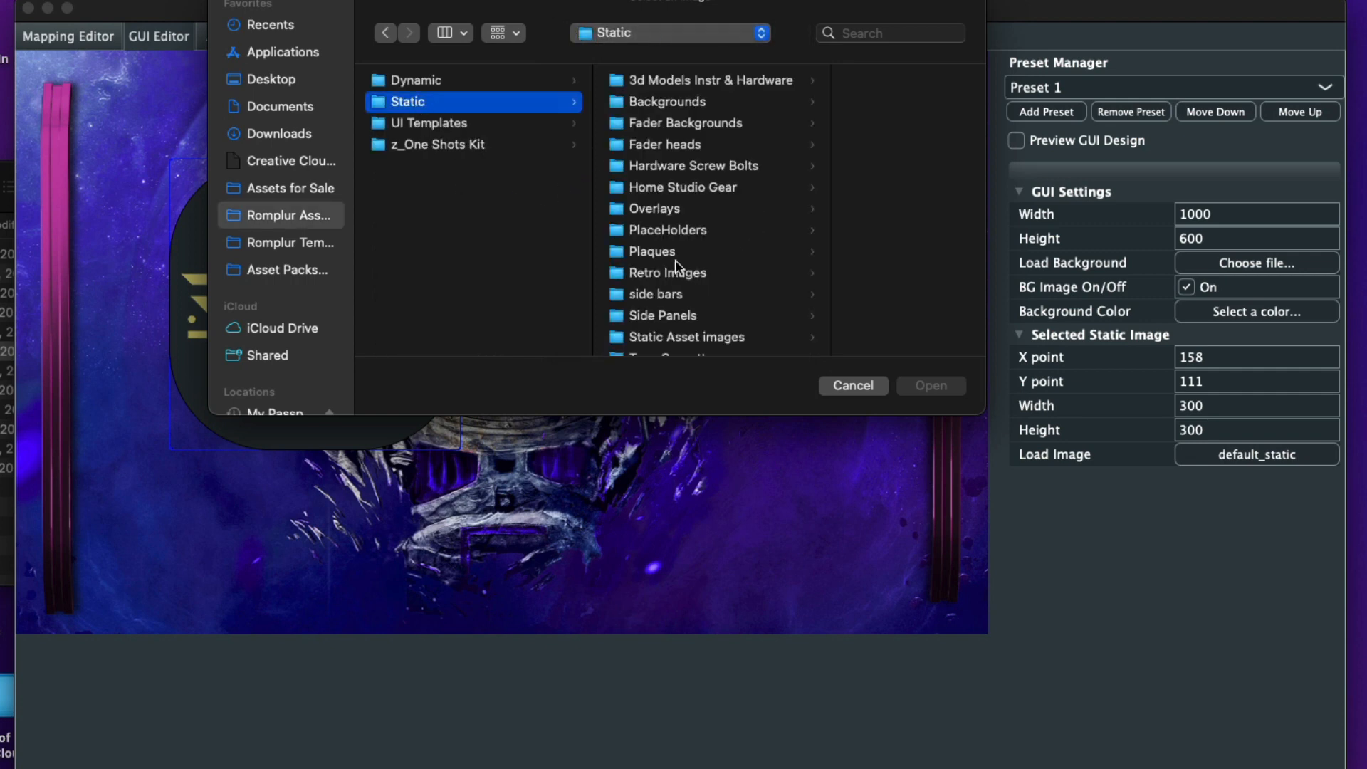
left_click(654, 231)
left_click(831, 86)
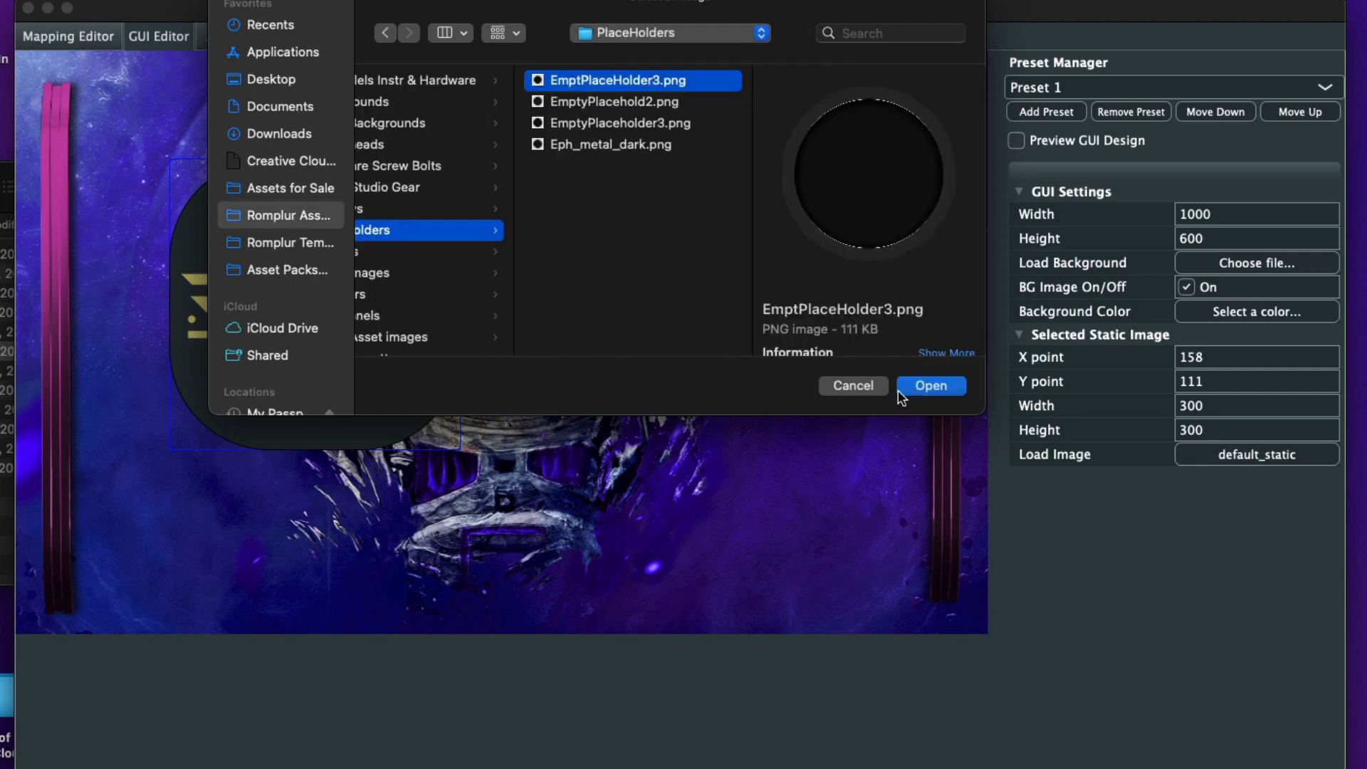
left_click(920, 388)
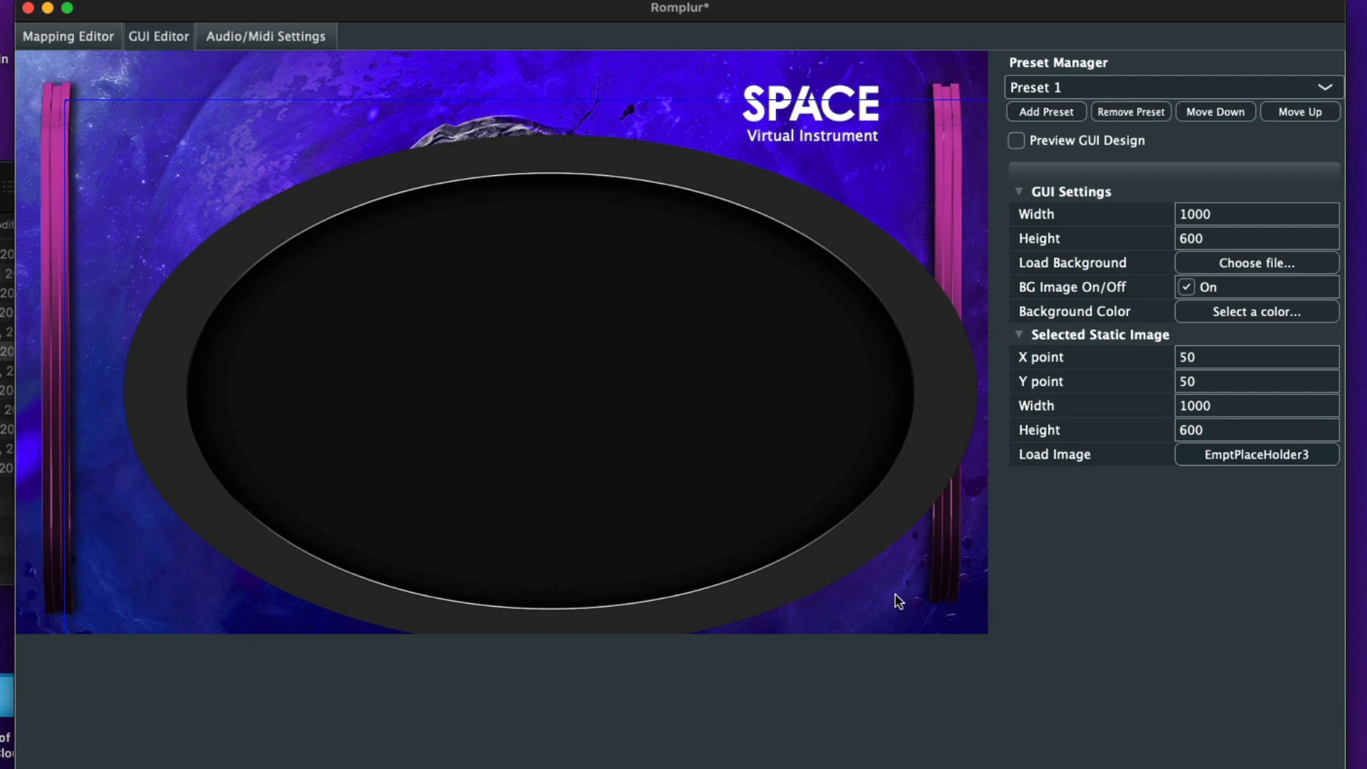
Step: Shrink the placeholder image to about 243 wide by 202 high and place it over the astronaut's chest at about X 379, Y 354
left_click_drag(897, 600, 779, 499)
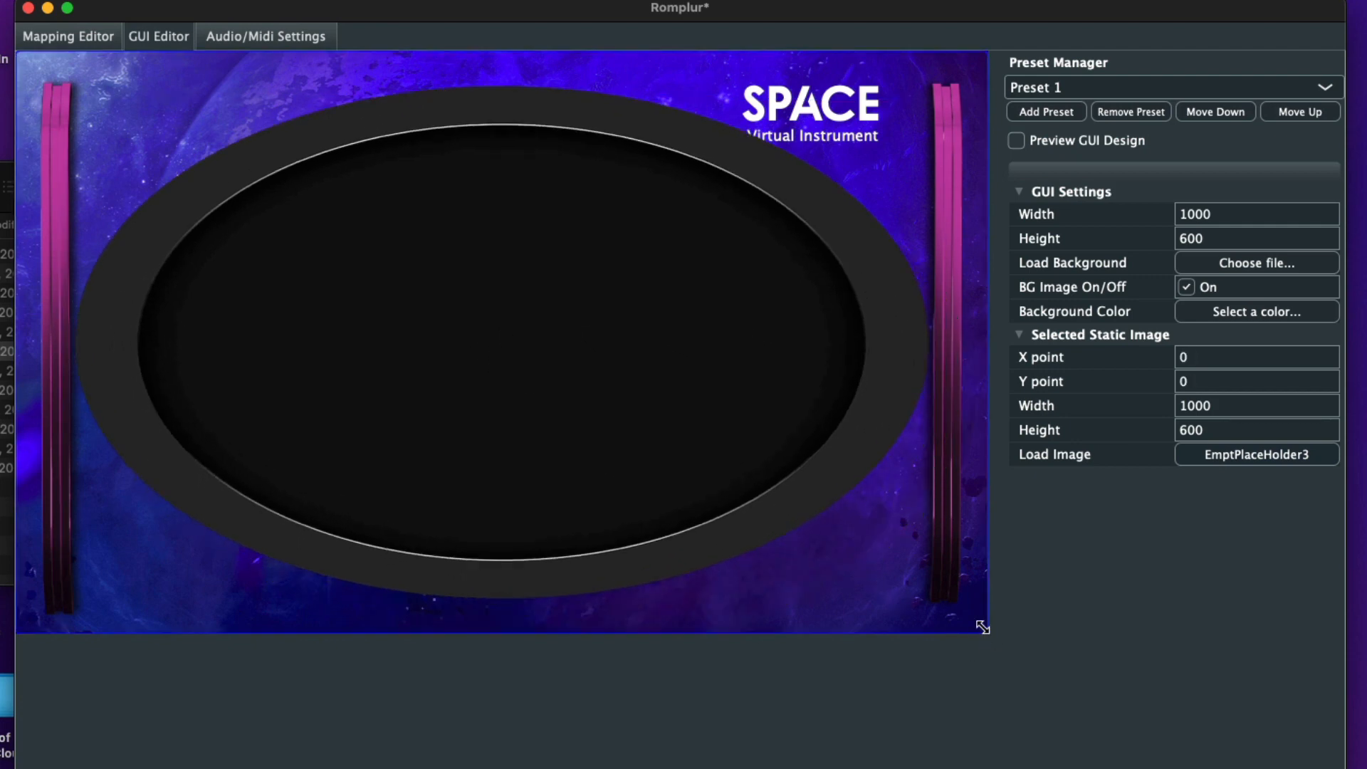
left_click_drag(982, 627, 223, 199)
left_click_drag(153, 131, 533, 479)
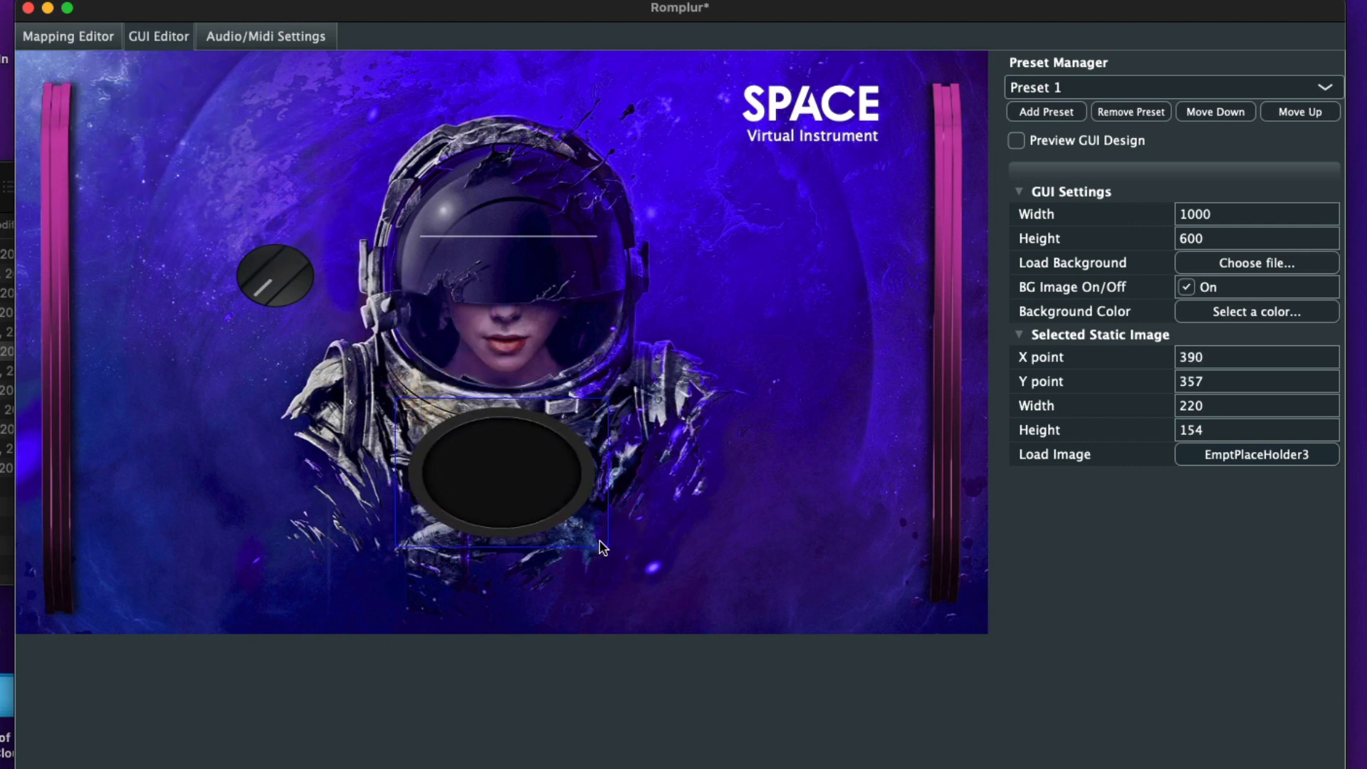
left_click_drag(602, 546, 622, 587)
left_click_drag(576, 547, 563, 532)
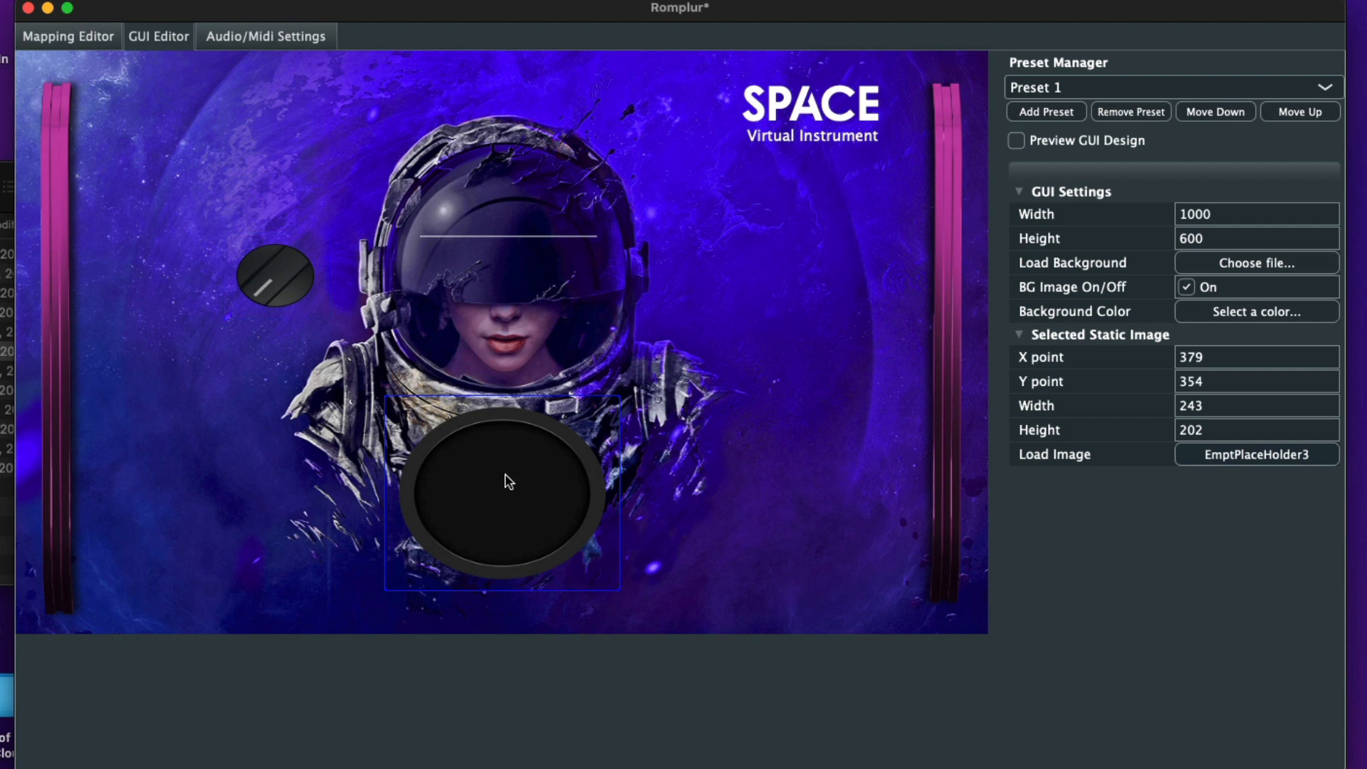
Step: Duplicate the placeholder twice and place the copies on either side of the helmet at about X 684, Y 156 and X 63, Y 156
key("super+d")
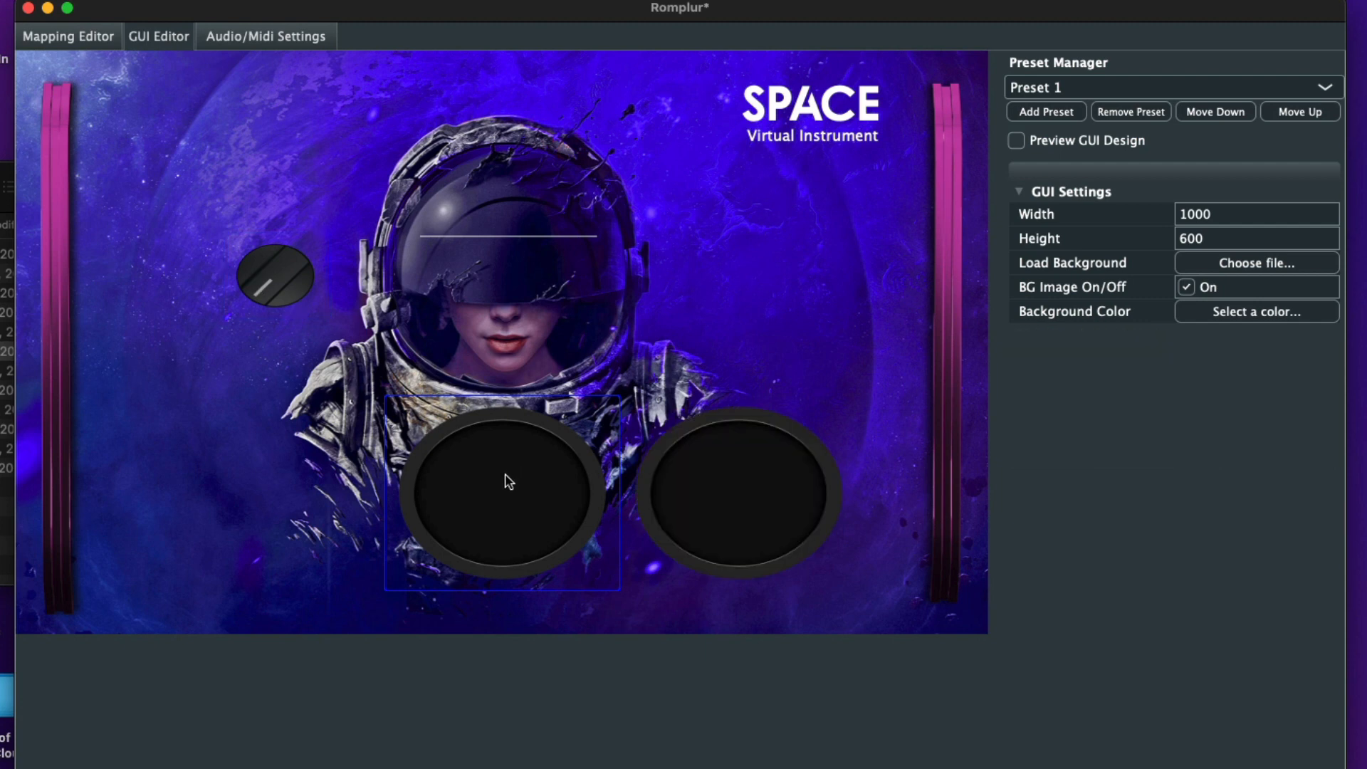
left_click(763, 504)
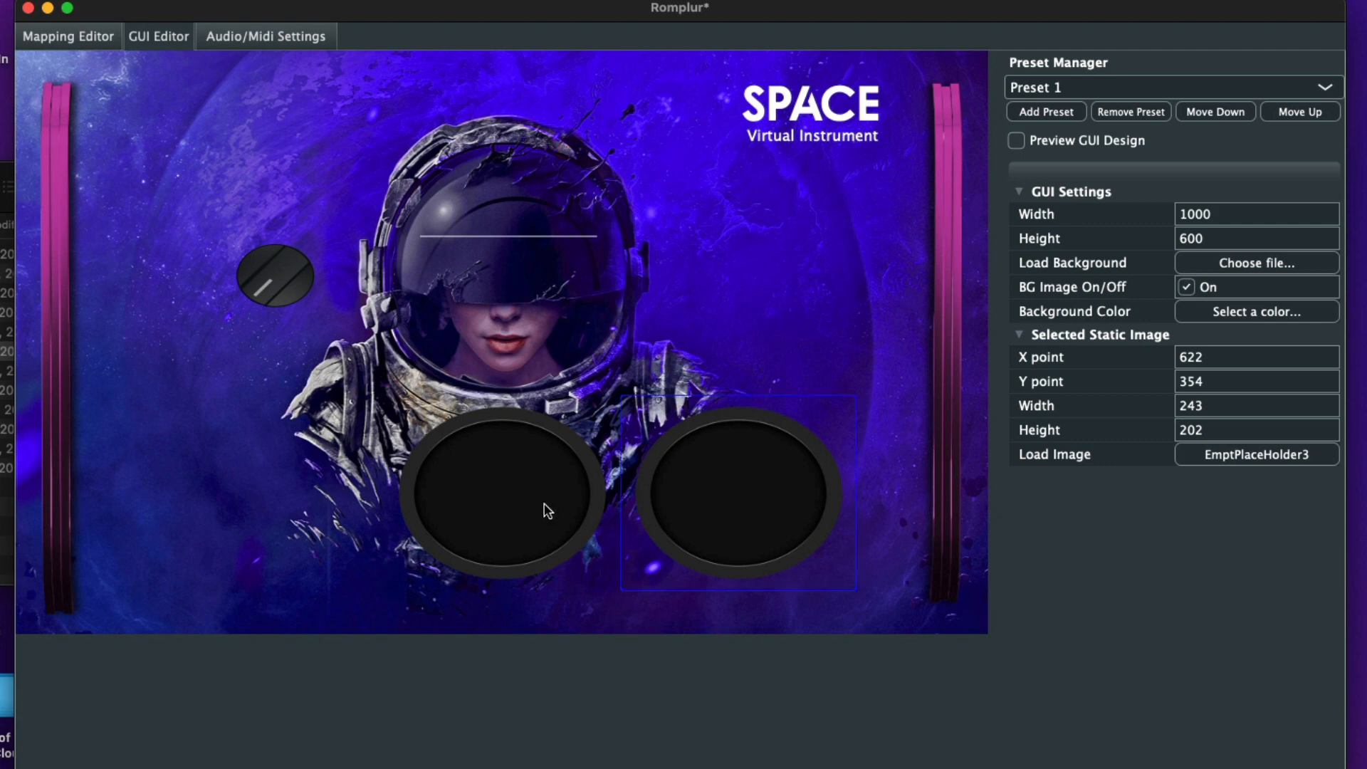
key("super+d")
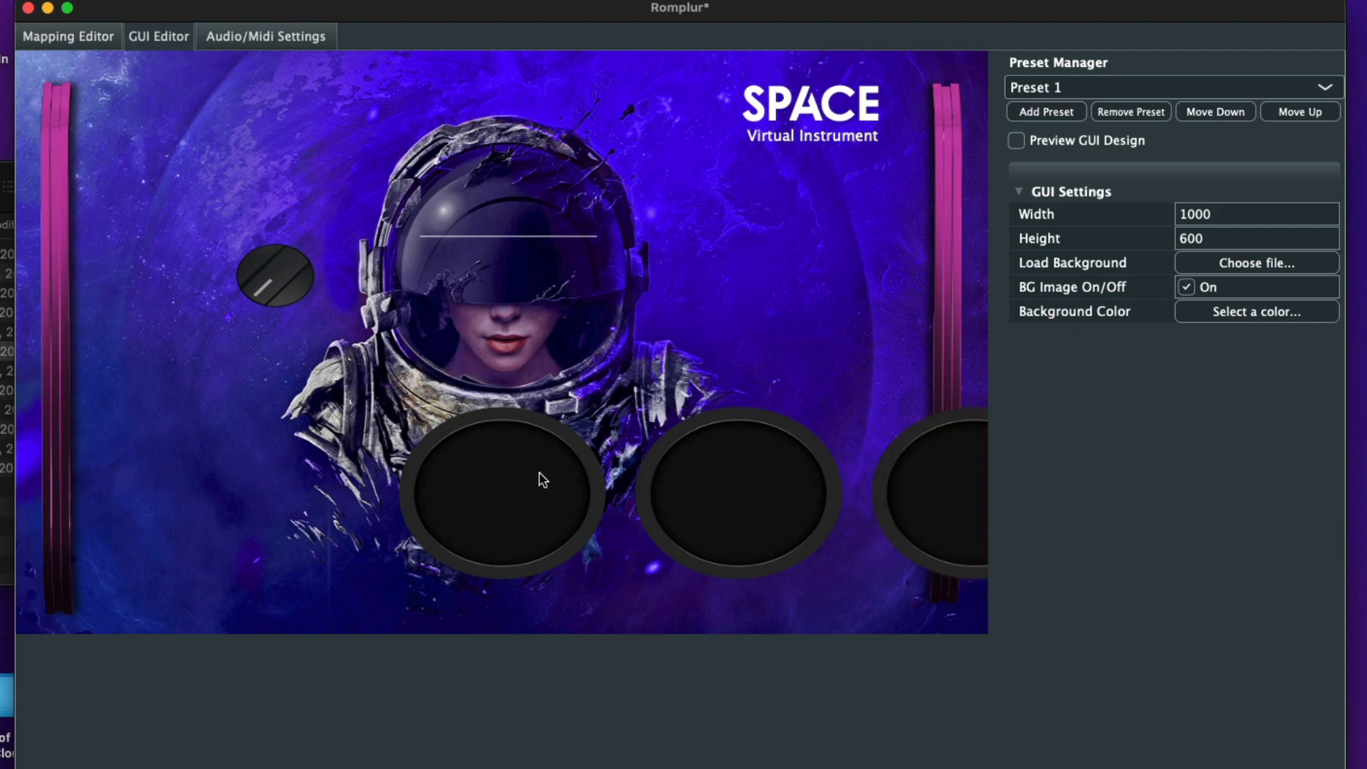
left_click_drag(720, 479, 781, 289)
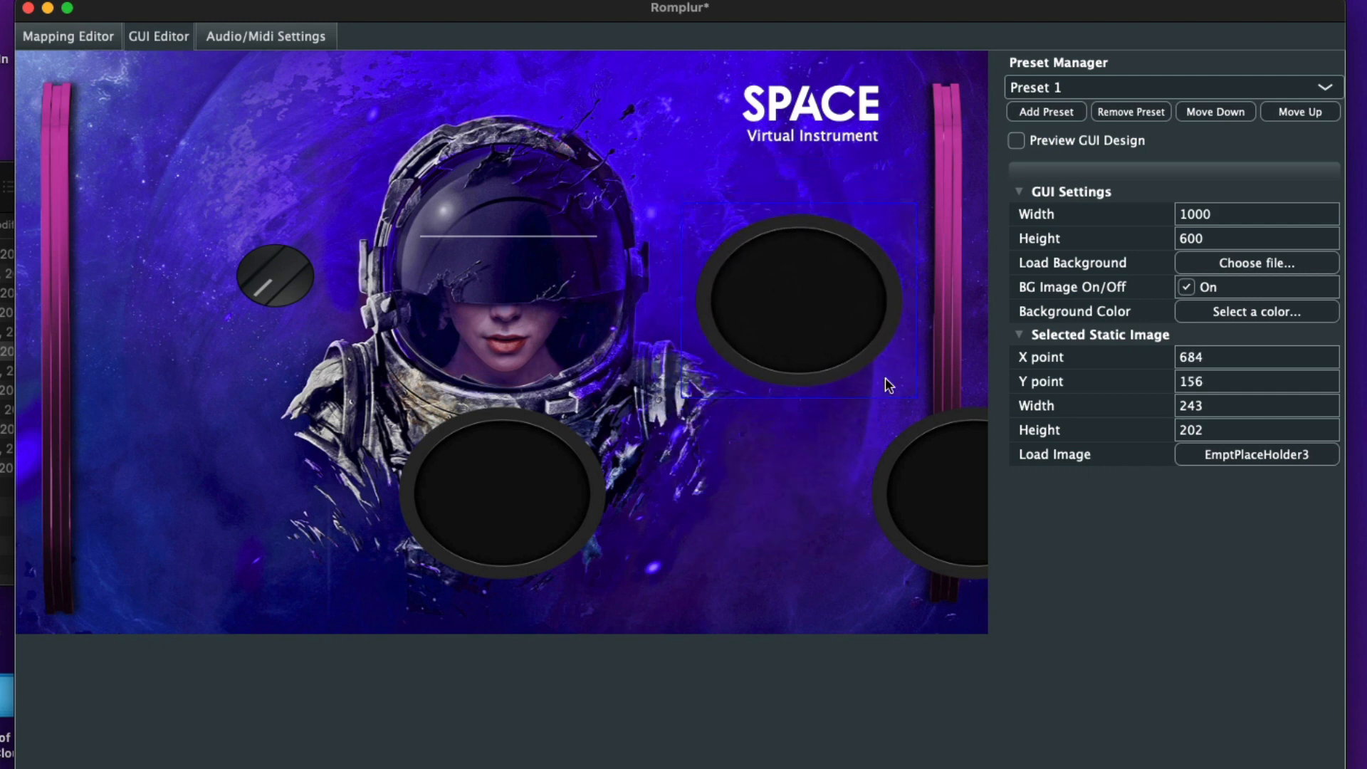
left_click_drag(970, 547, 175, 366)
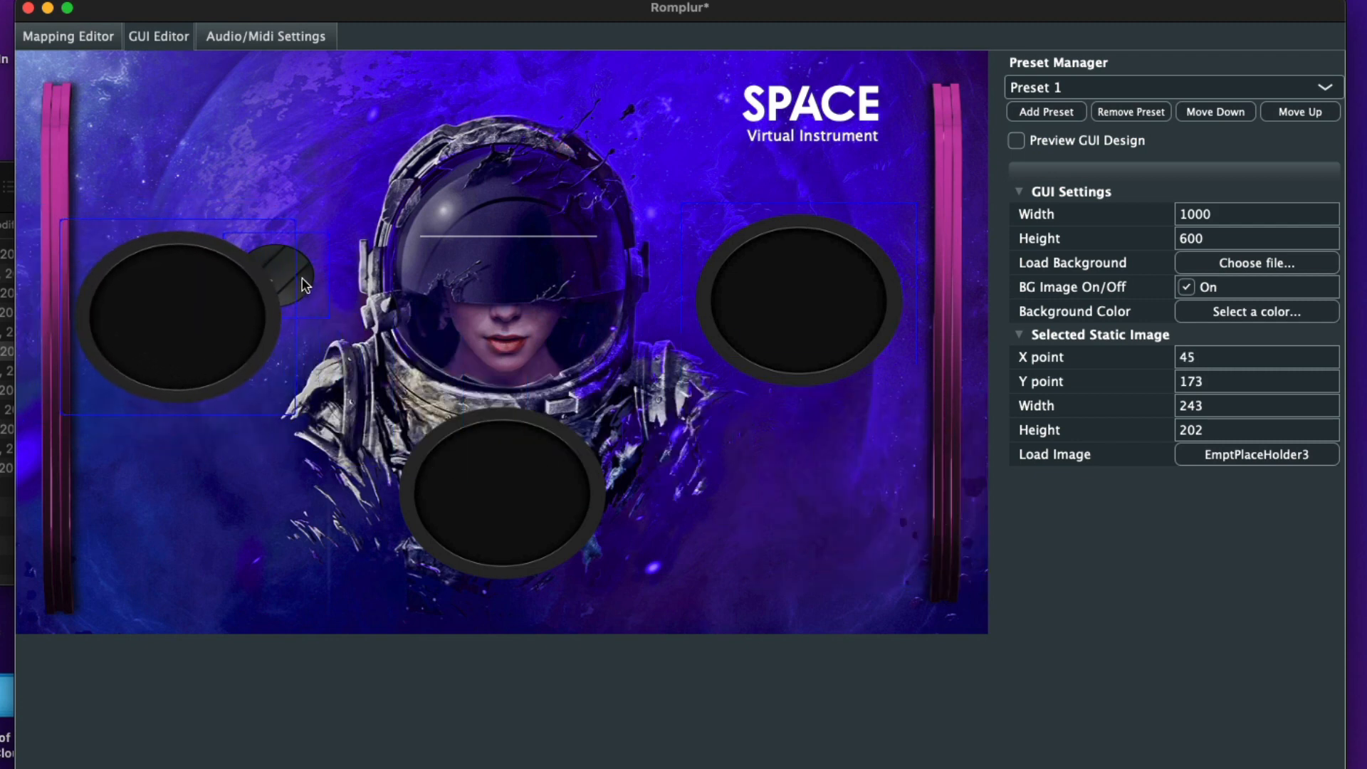
left_click_drag(306, 285, 413, 169)
left_click_drag(251, 327, 267, 305)
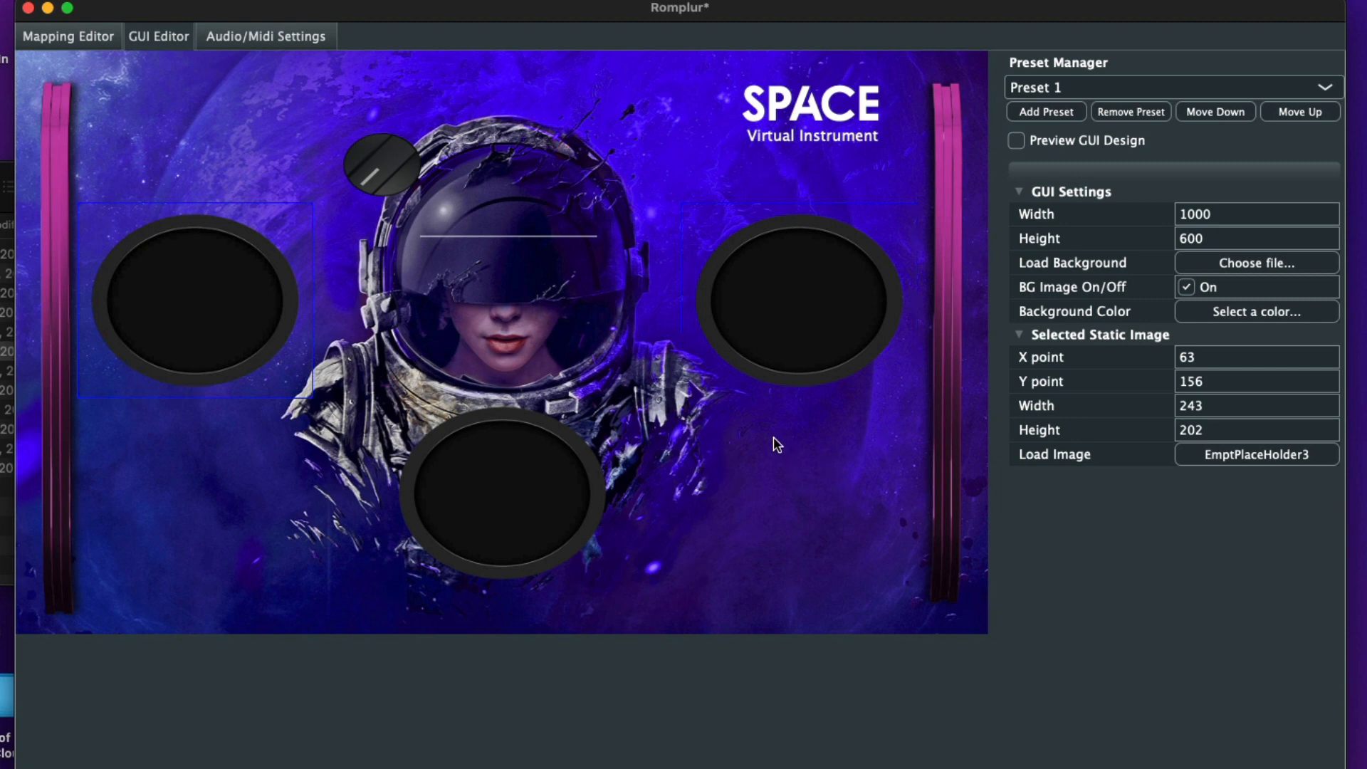
Step: Delete the old small knob beside the top of the helmet
left_click(800, 478)
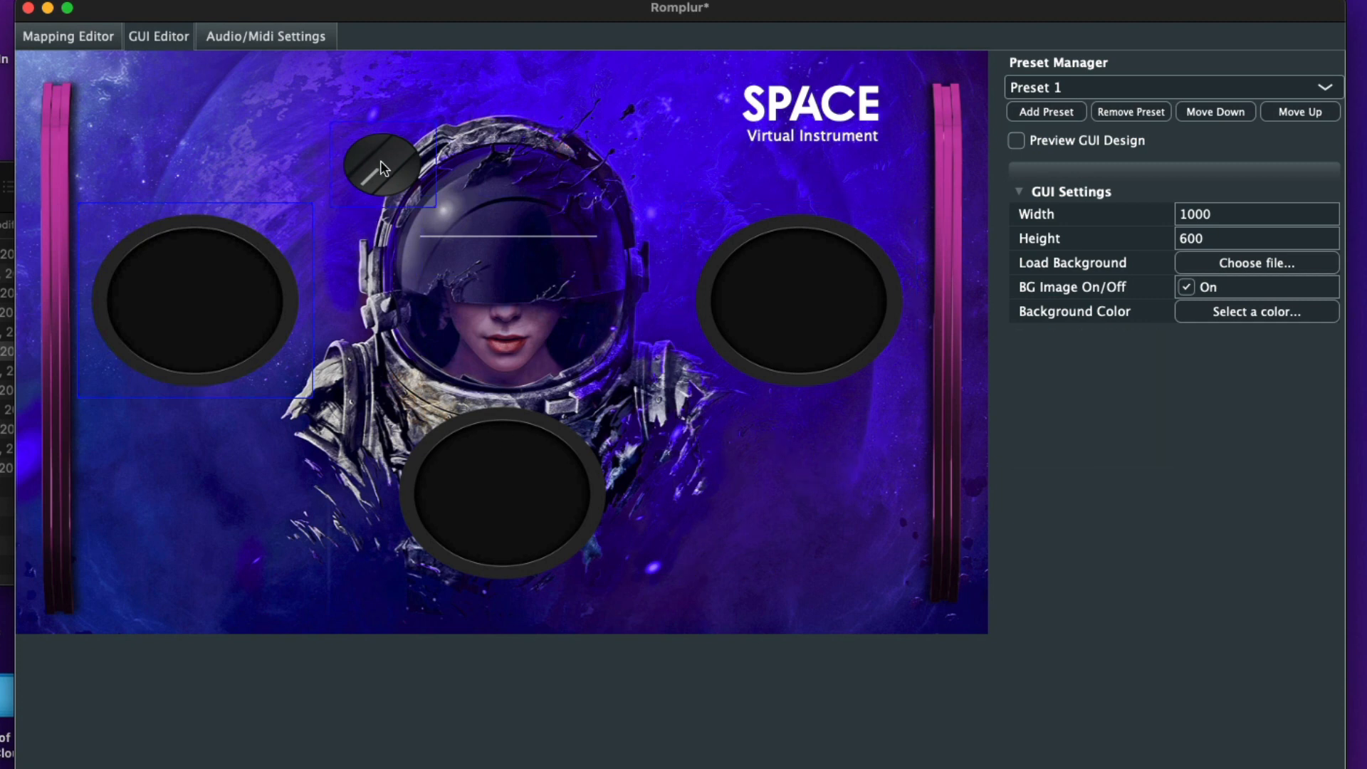
mouse_move(380, 160)
left_mouse_down()
mouse_move(171, 269)
mouse_move(343, 155)
mouse_move(362, 162)
left_mouse_up()
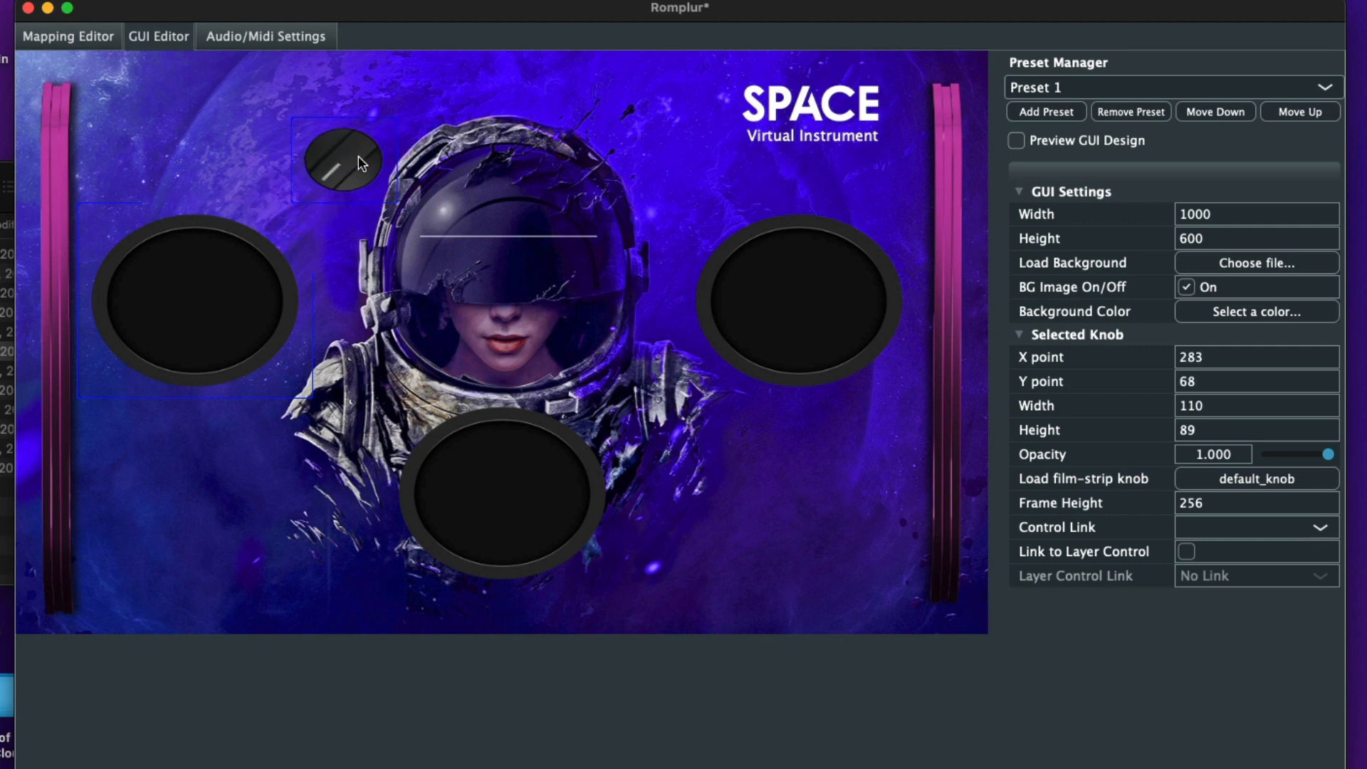
right_click(362, 162)
left_click(398, 220)
Step: Add a new knob, enlarge it to about 213 by 177 and move it onto the left placeholder
right_click(276, 146)
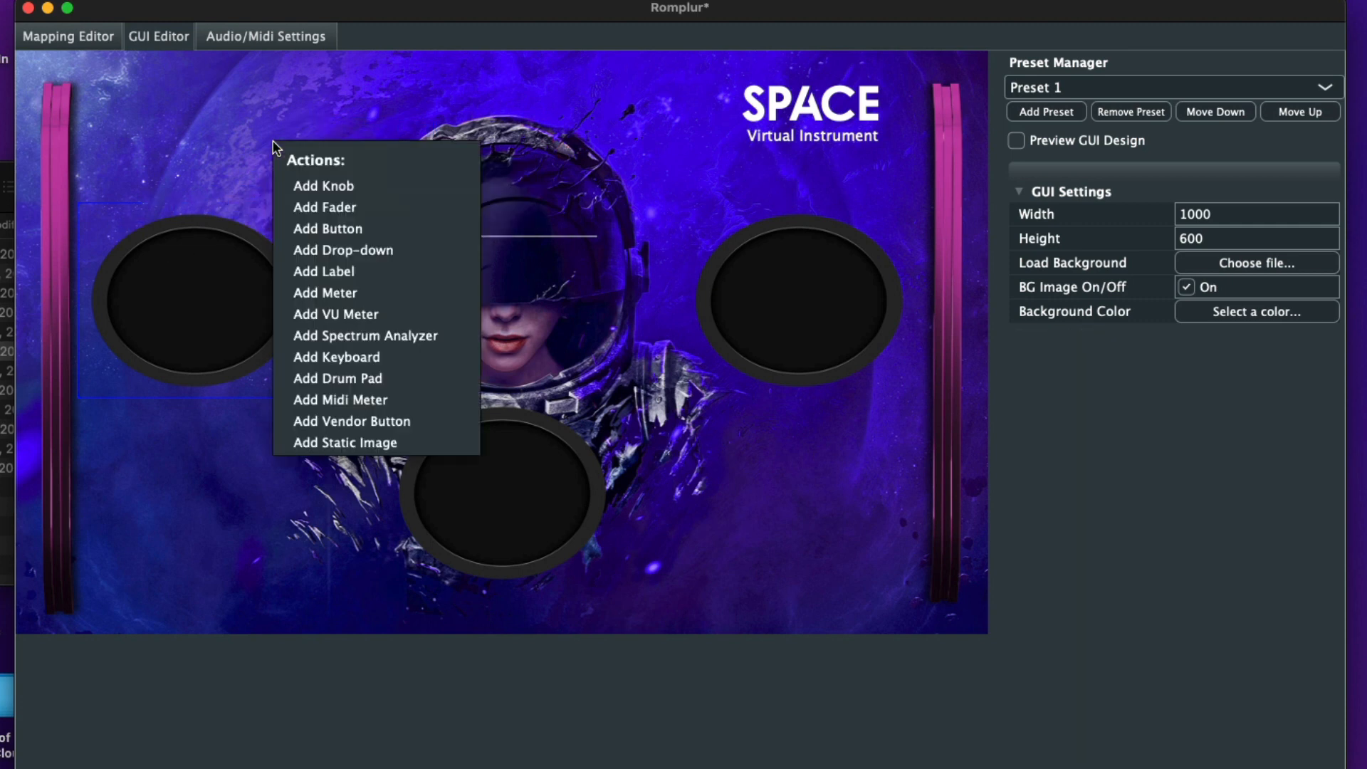
left_click(316, 187)
left_click(309, 178)
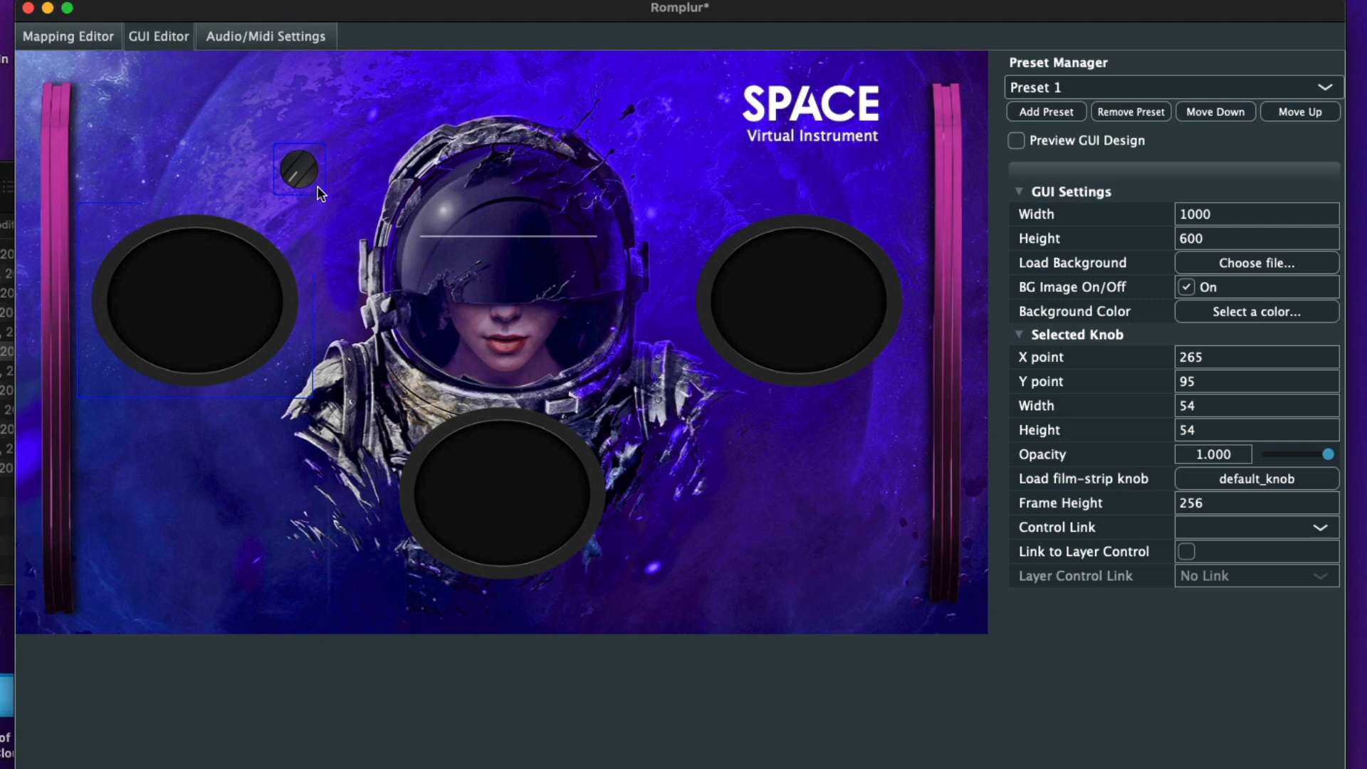
left_click_drag(320, 194, 474, 317)
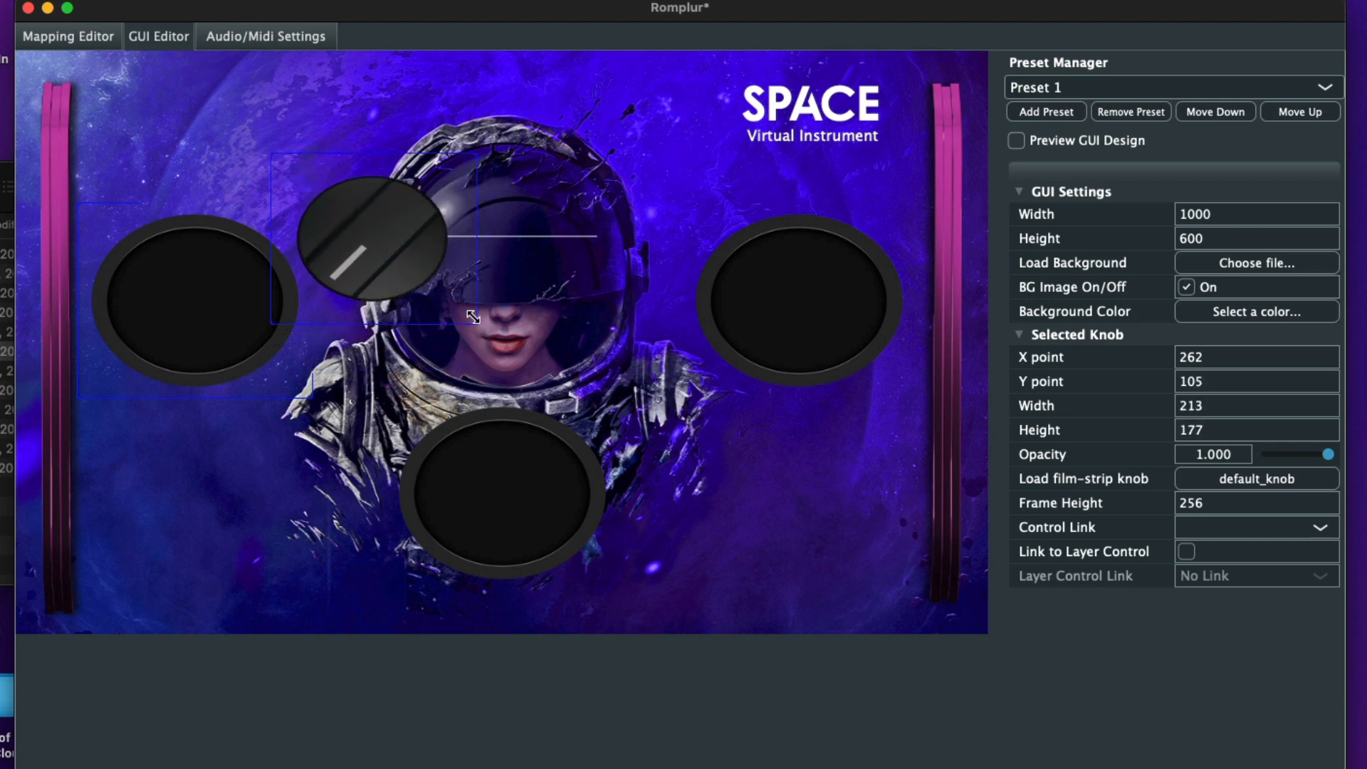
left_click_drag(378, 229, 197, 291)
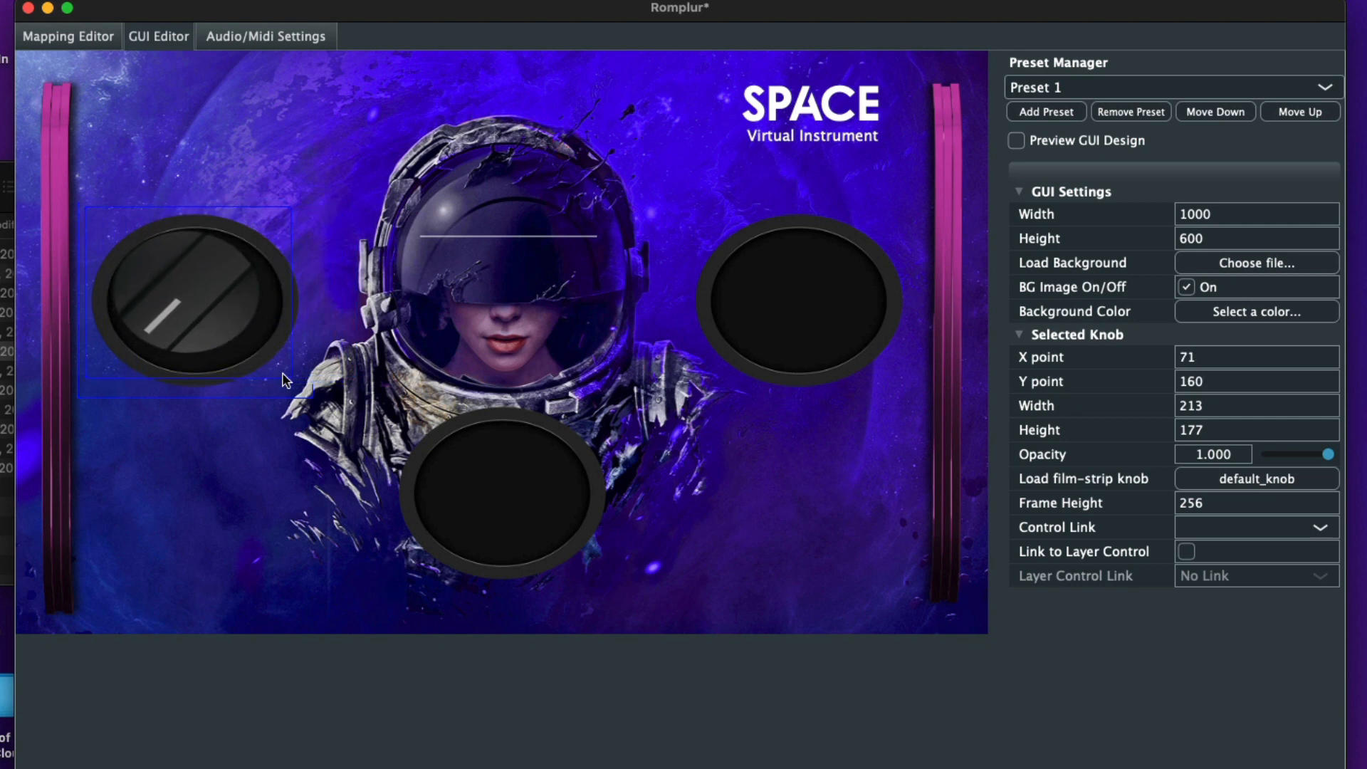
Step: Fit the knob to the left placeholder at about 246 wide by 206 high, positioned near X 64, Y 154
left_click_drag(287, 373, 316, 401)
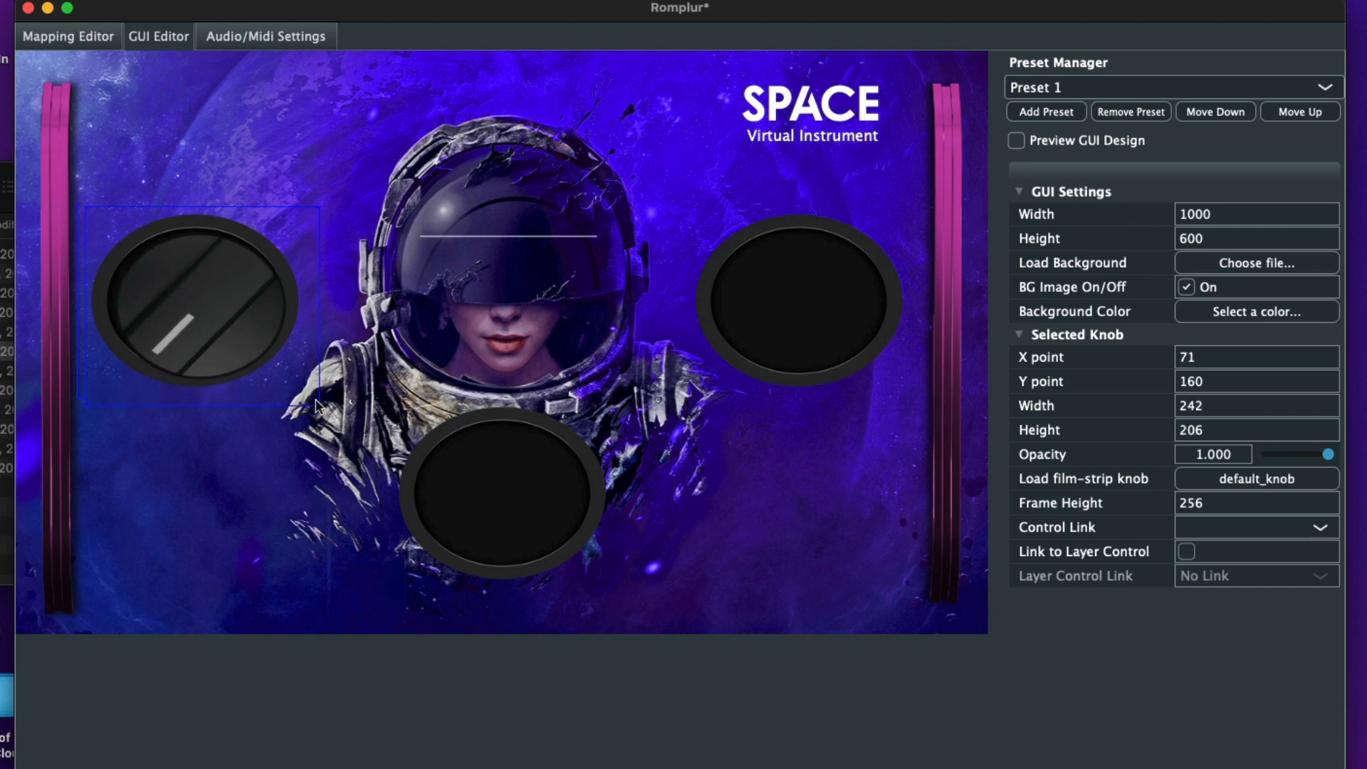
left_click_drag(217, 322, 212, 316)
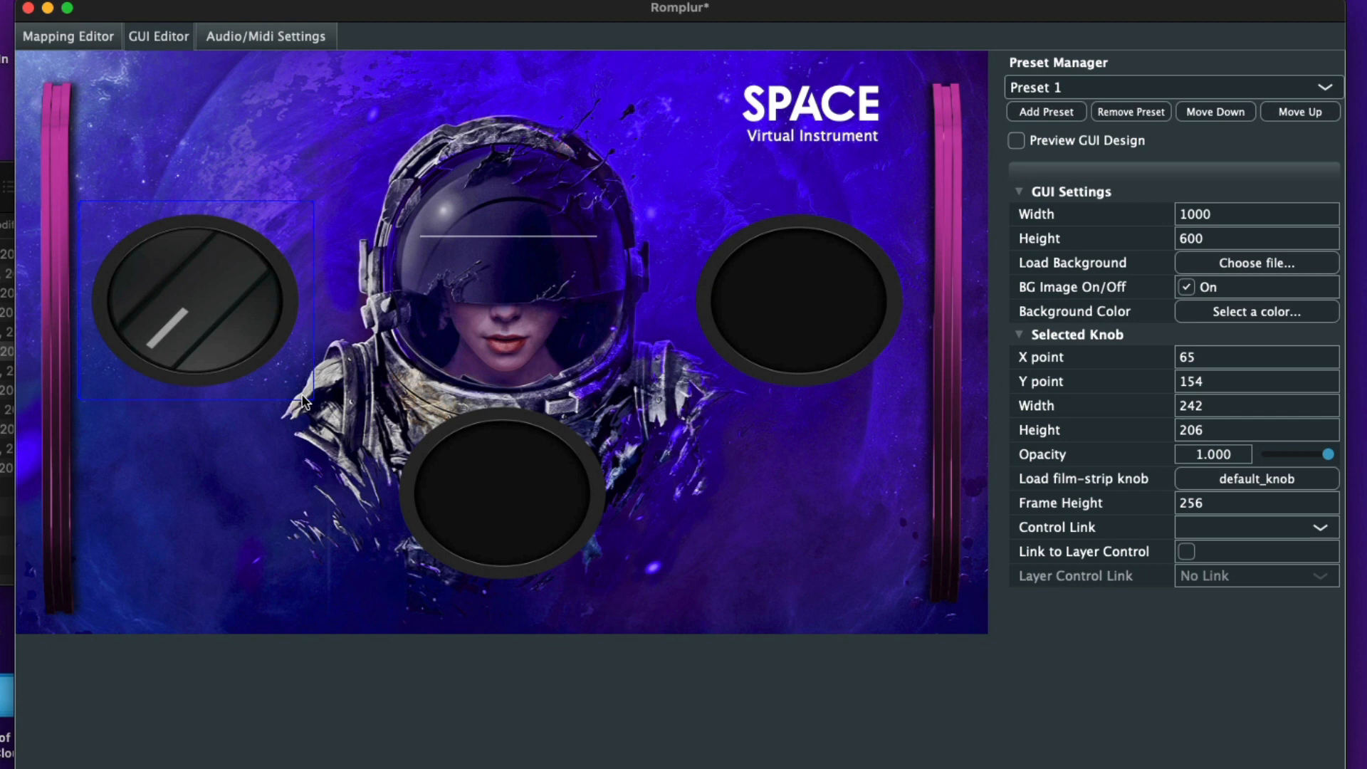
left_click_drag(301, 395, 304, 395)
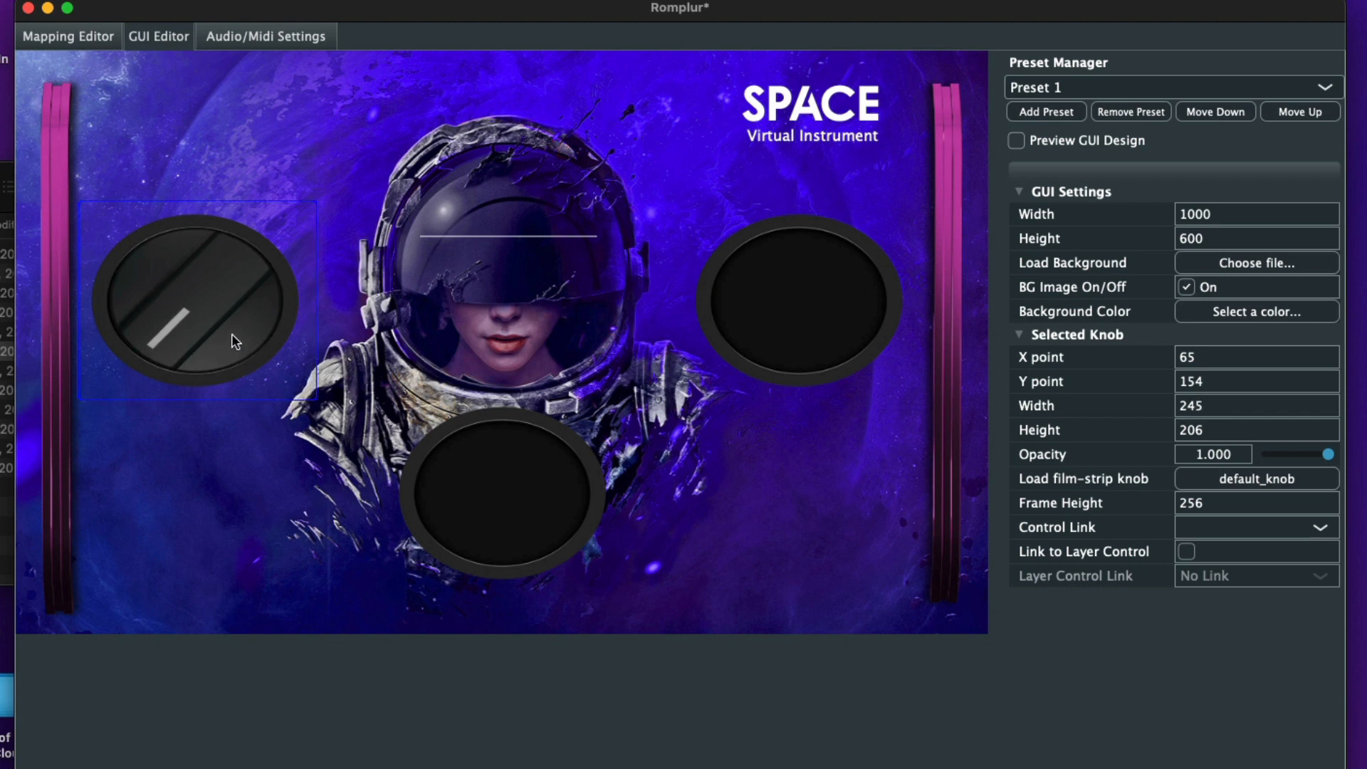
left_click_drag(232, 334, 230, 333)
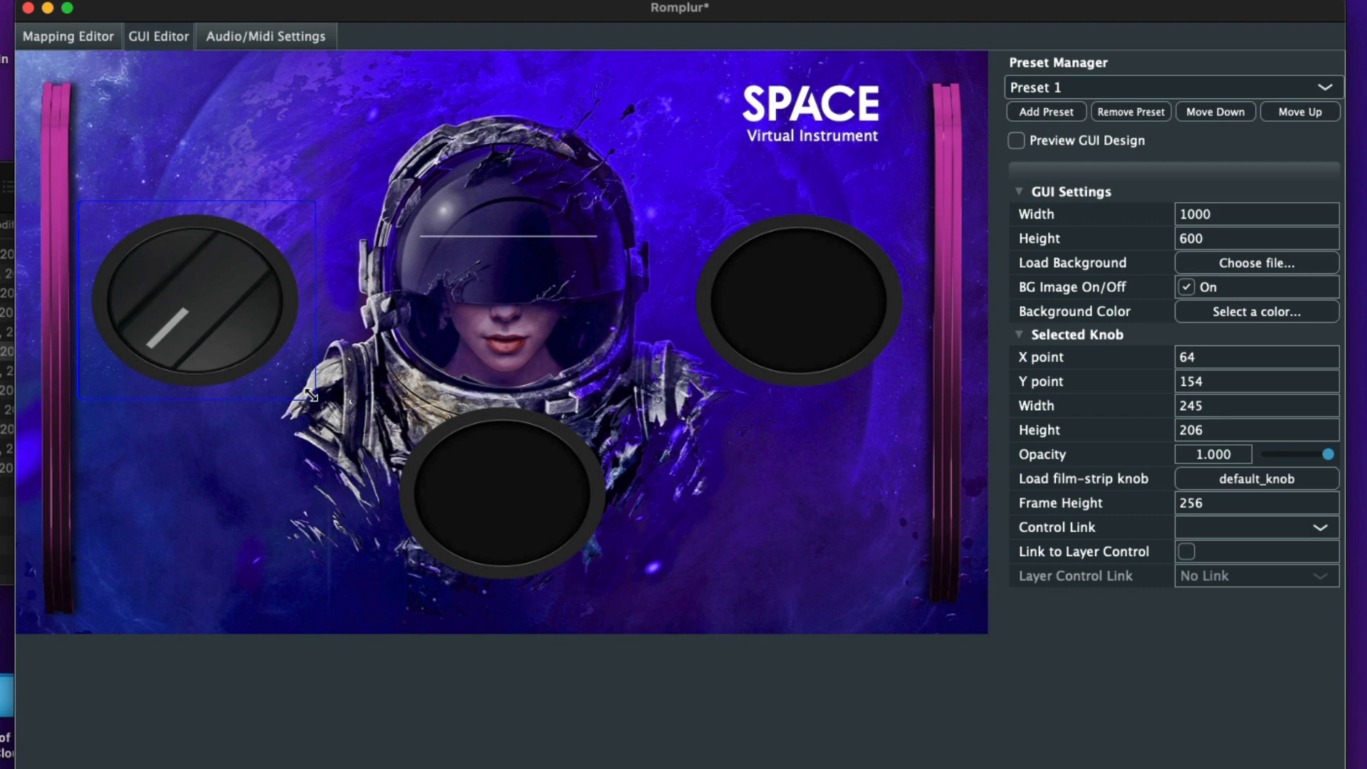
left_click_drag(312, 394, 312, 395)
Step: Duplicate the fitted knob twice, placing one copy on the right placeholder at about X 685, Y 155 and one on the chest placeholder at X 379, Y 353
key("super+d")
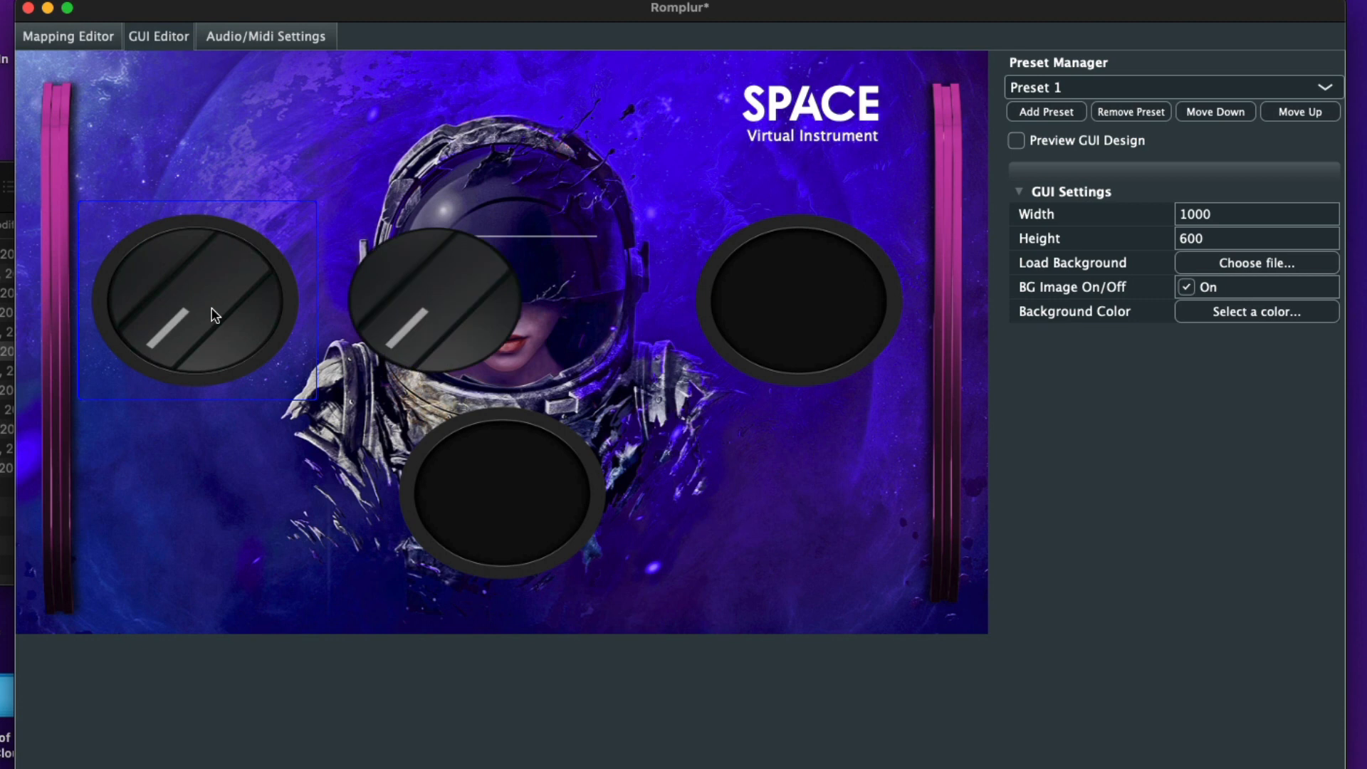
left_click_drag(424, 317, 785, 313)
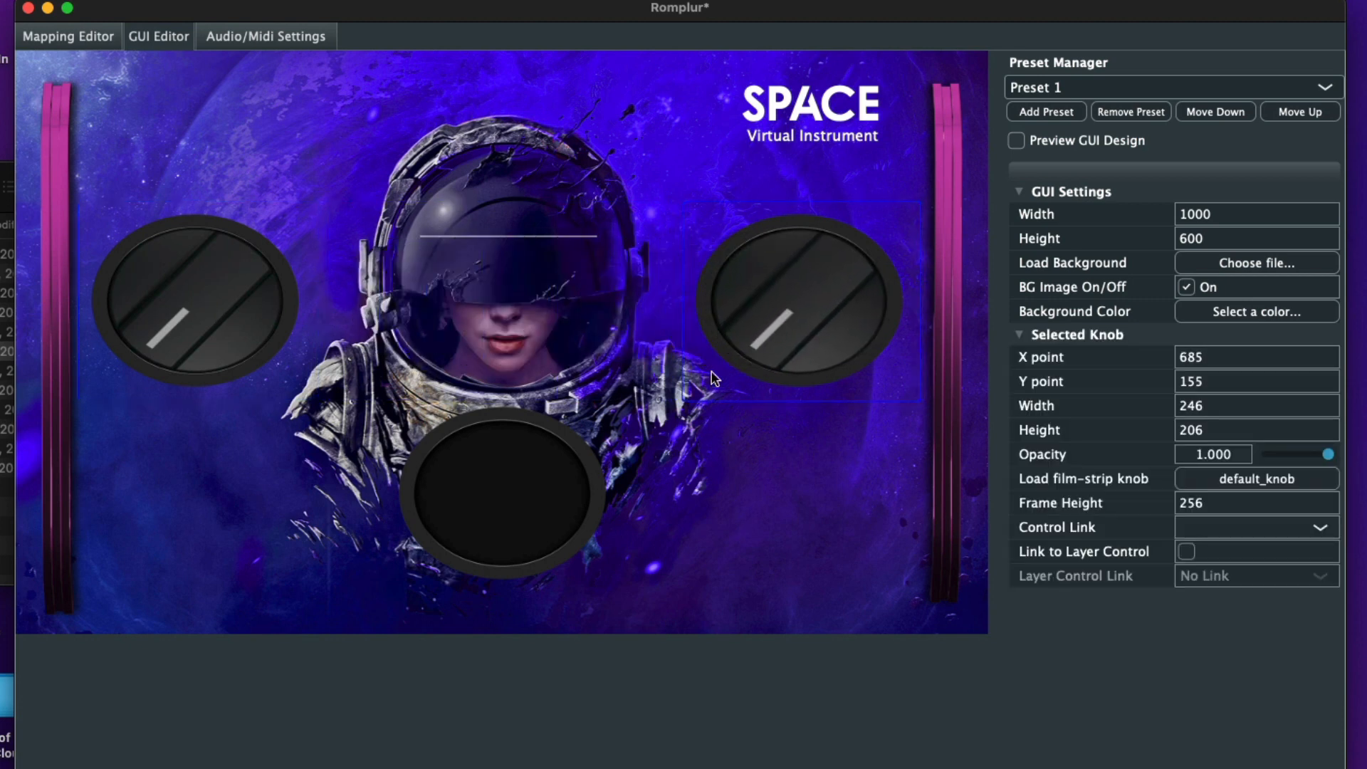
left_click(145, 294)
key("super+d")
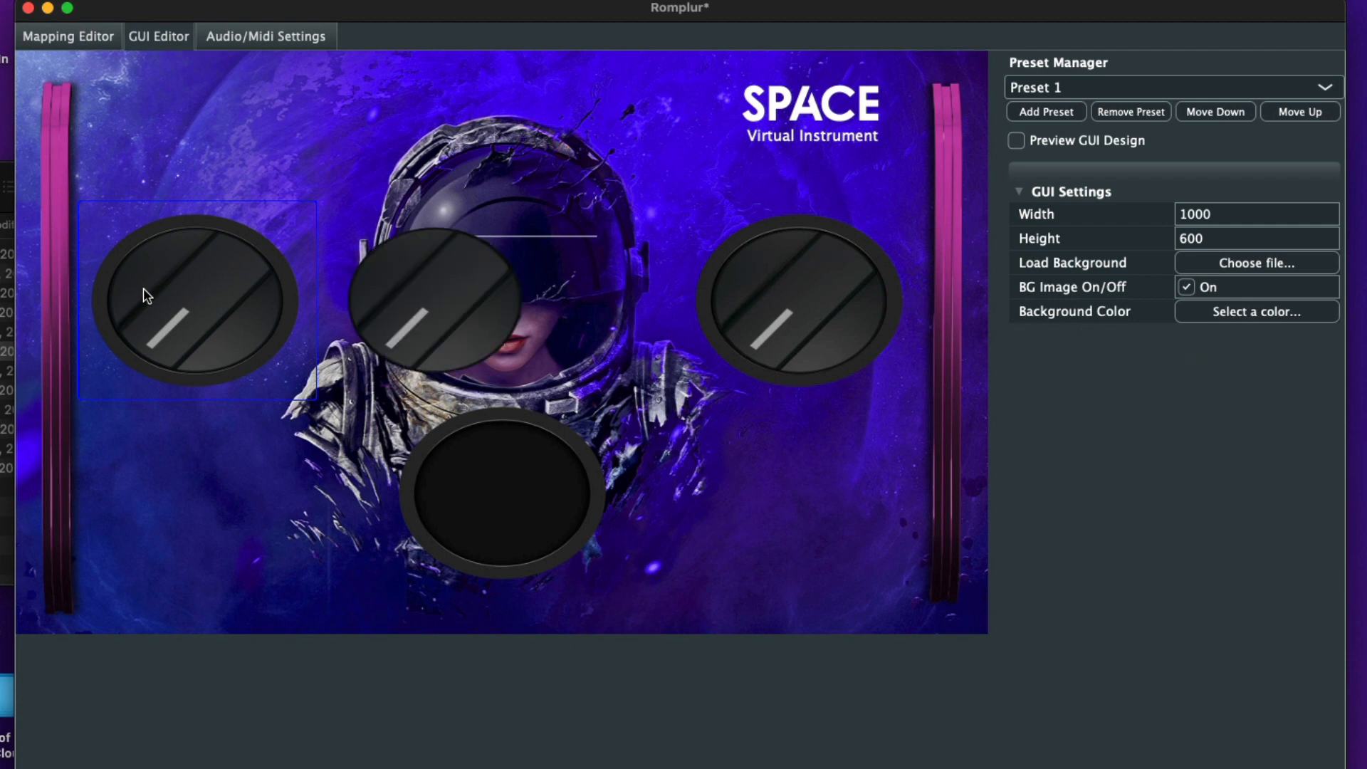
left_click_drag(451, 305, 521, 498)
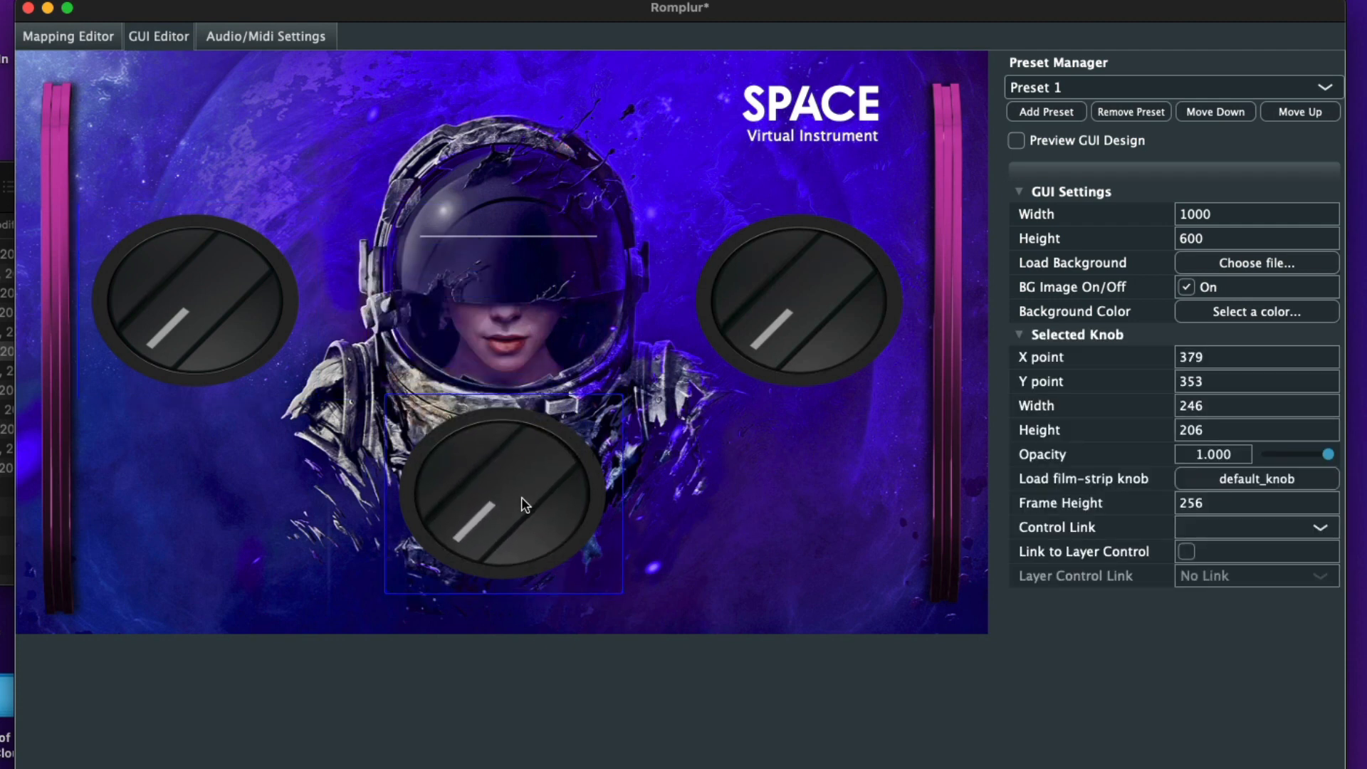
left_click(744, 496)
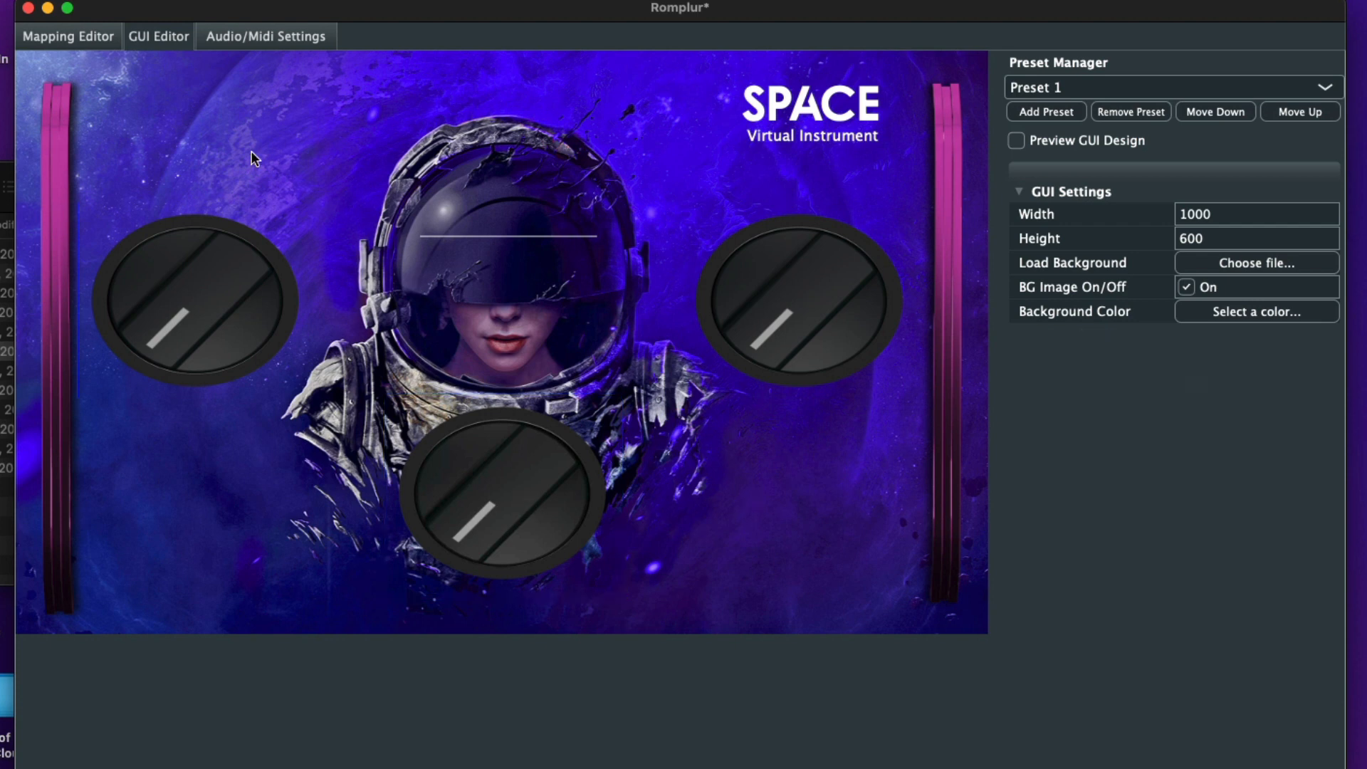
Step: Add a label and place it above the left knob at about X 138, Y 105
right_click(282, 119)
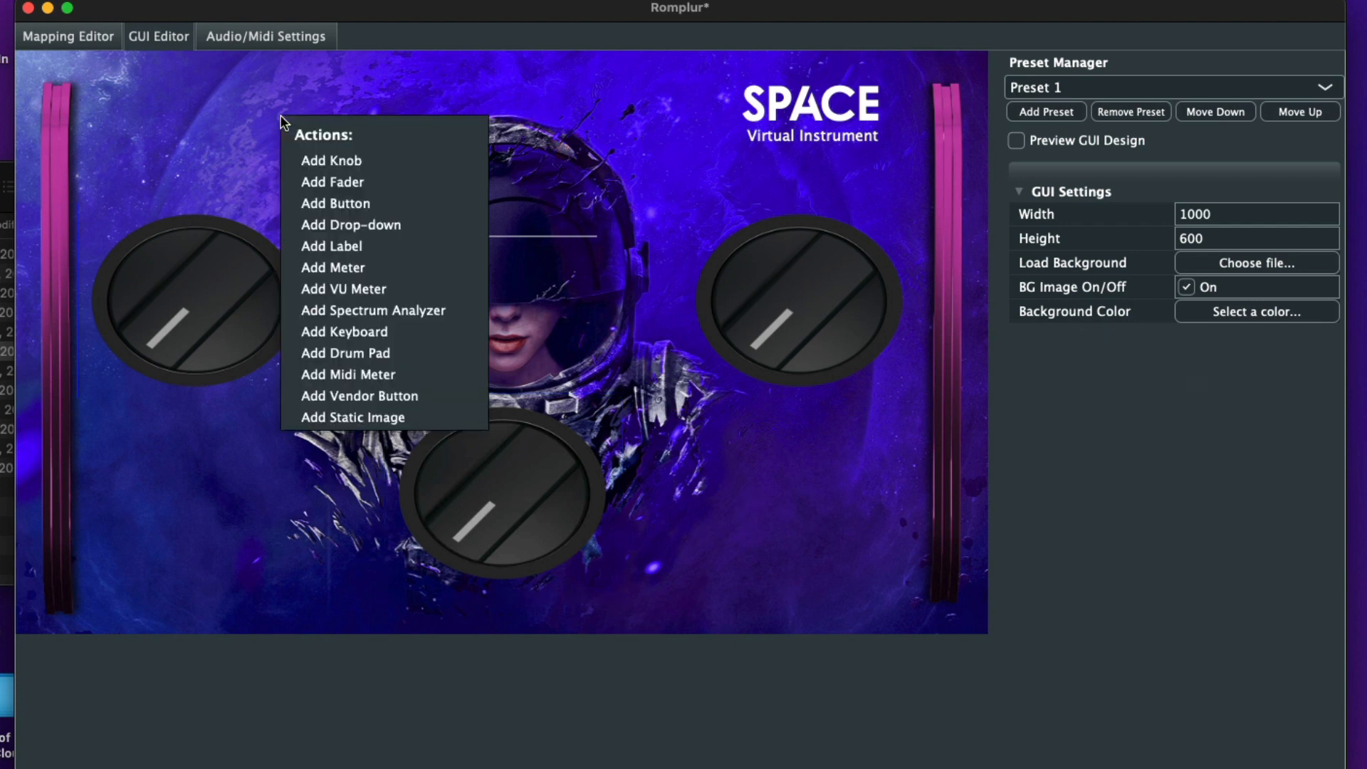
left_click(352, 246)
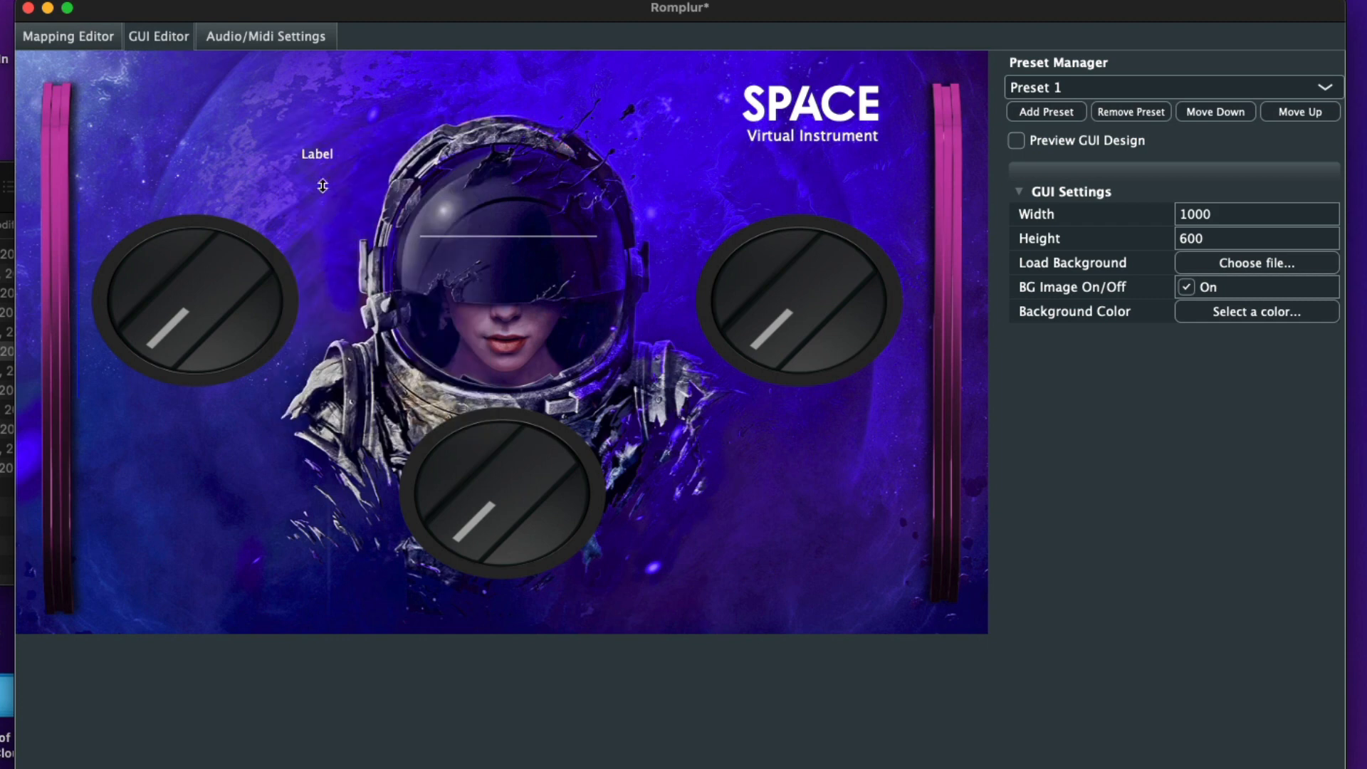
left_click_drag(327, 161, 199, 200)
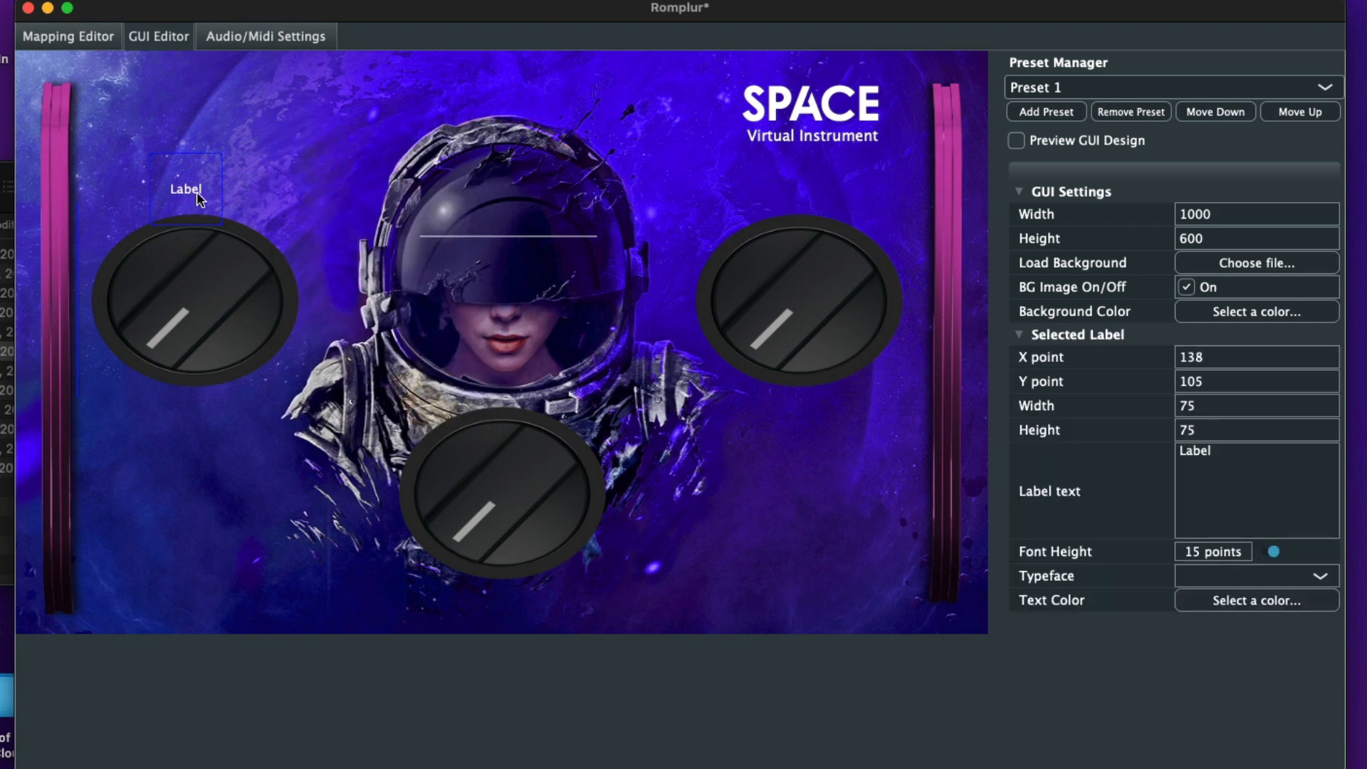
Step: Change the new label's text to Delay and its typeface to Impact Regular
left_click(1218, 462)
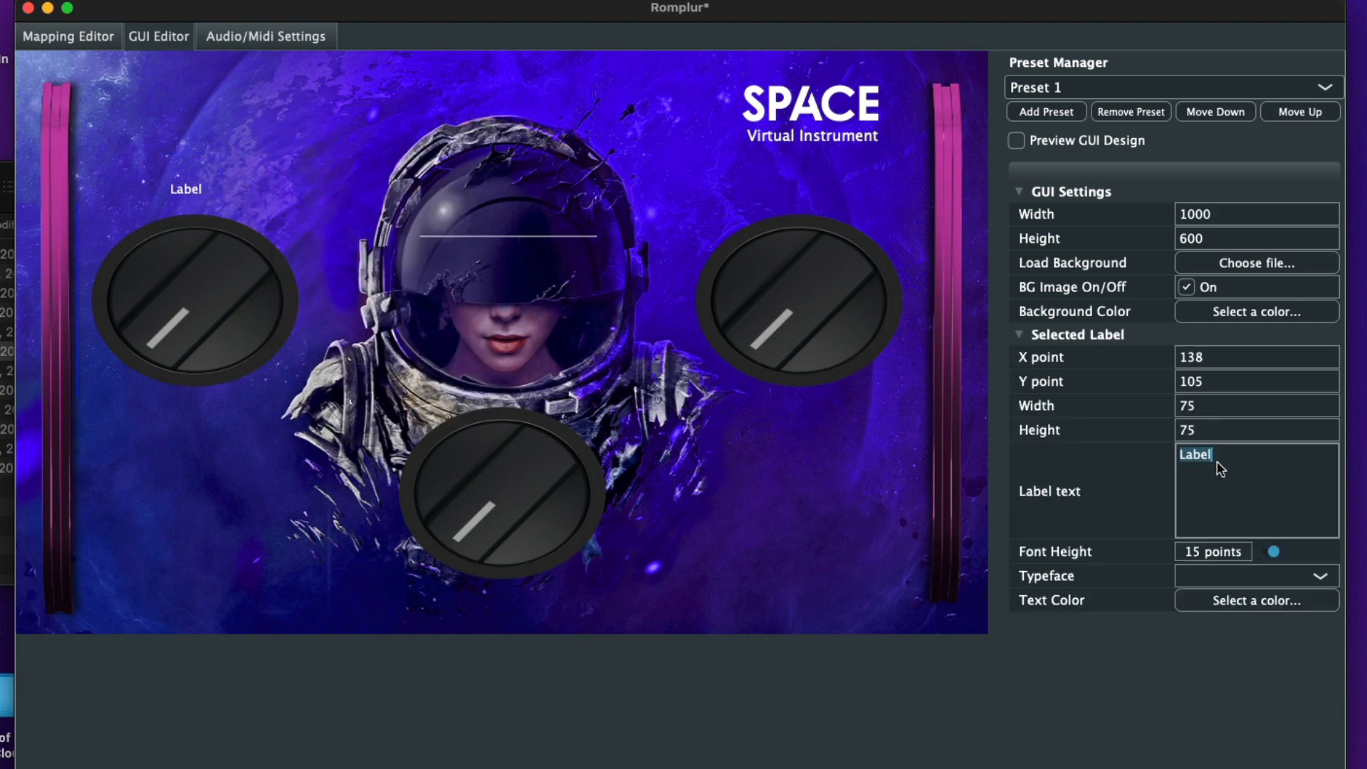
key("BackSpace")
left_click(1153, 679)
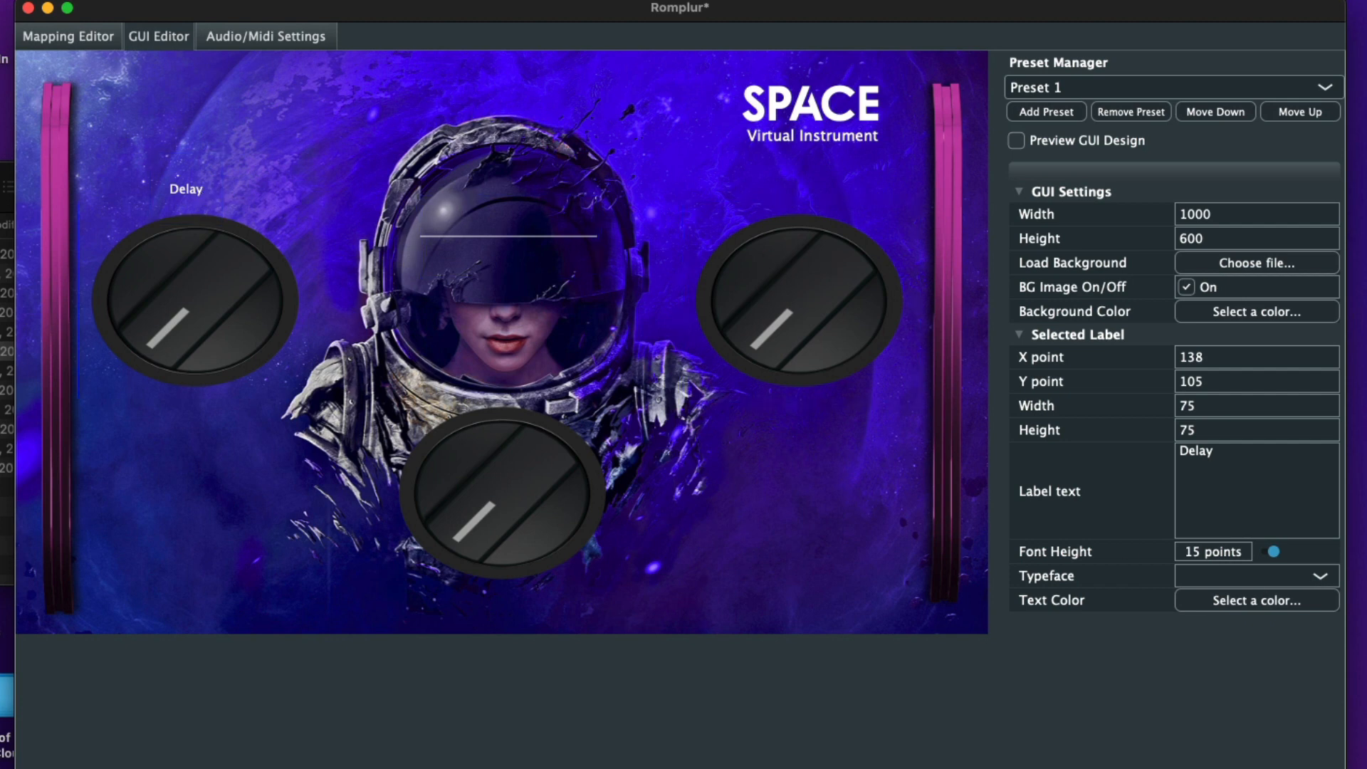
left_click(1296, 578)
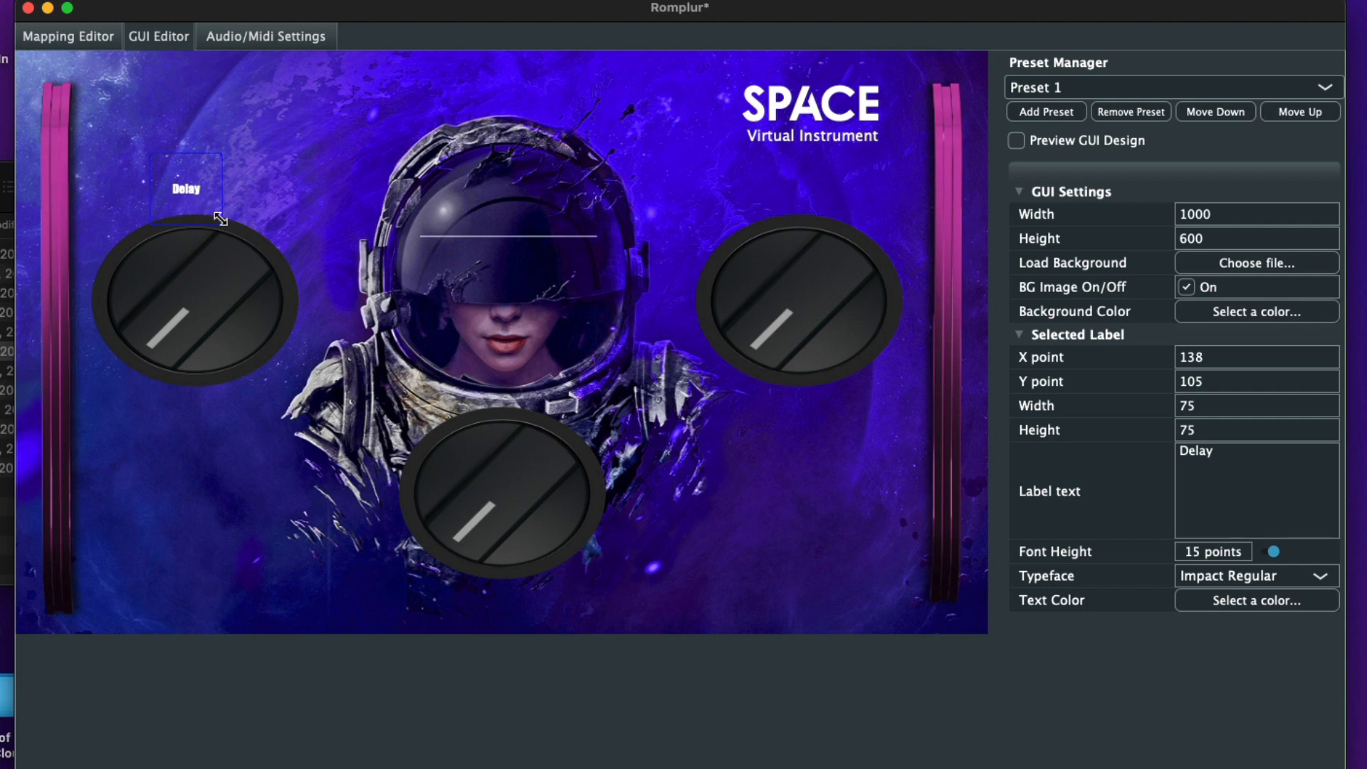
Step: Enlarge the Delay label to about 129 by 77 with a 35-point font height, placed above the left knob at about X 116
left_click_drag(222, 223, 194, 194)
left_click_drag(1274, 553, 1293, 556)
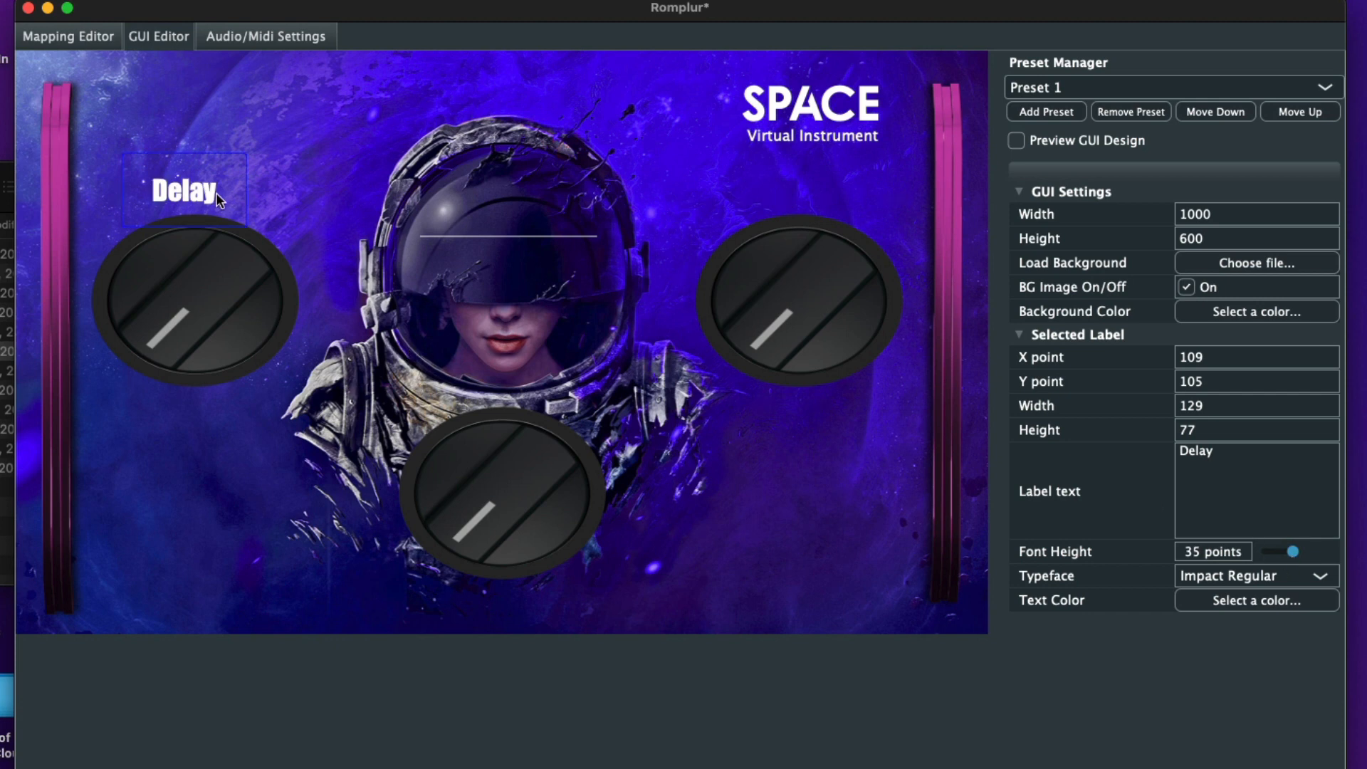
left_click_drag(215, 192, 223, 191)
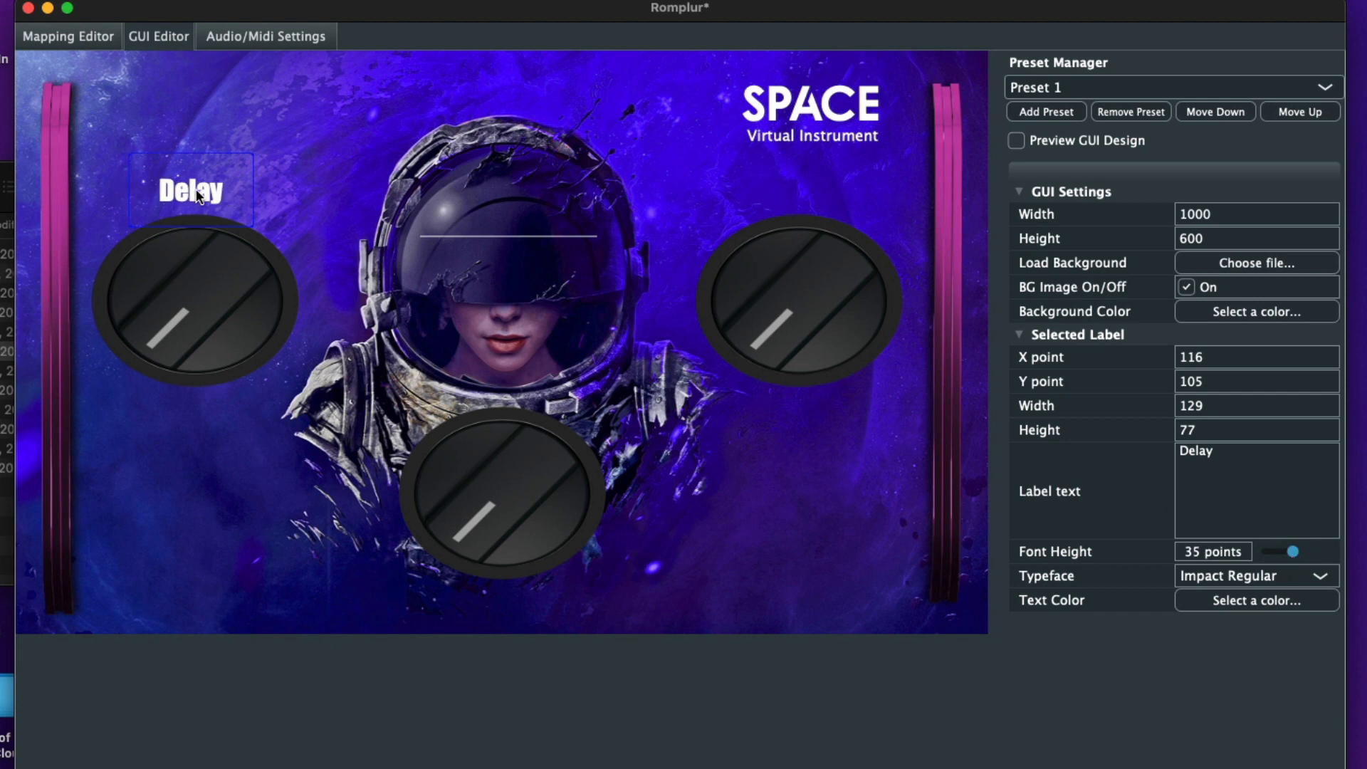
Step: Duplicate the Delay label, place the copy above the right knob at about X 742, and change its text to Chorus
key("super+d")
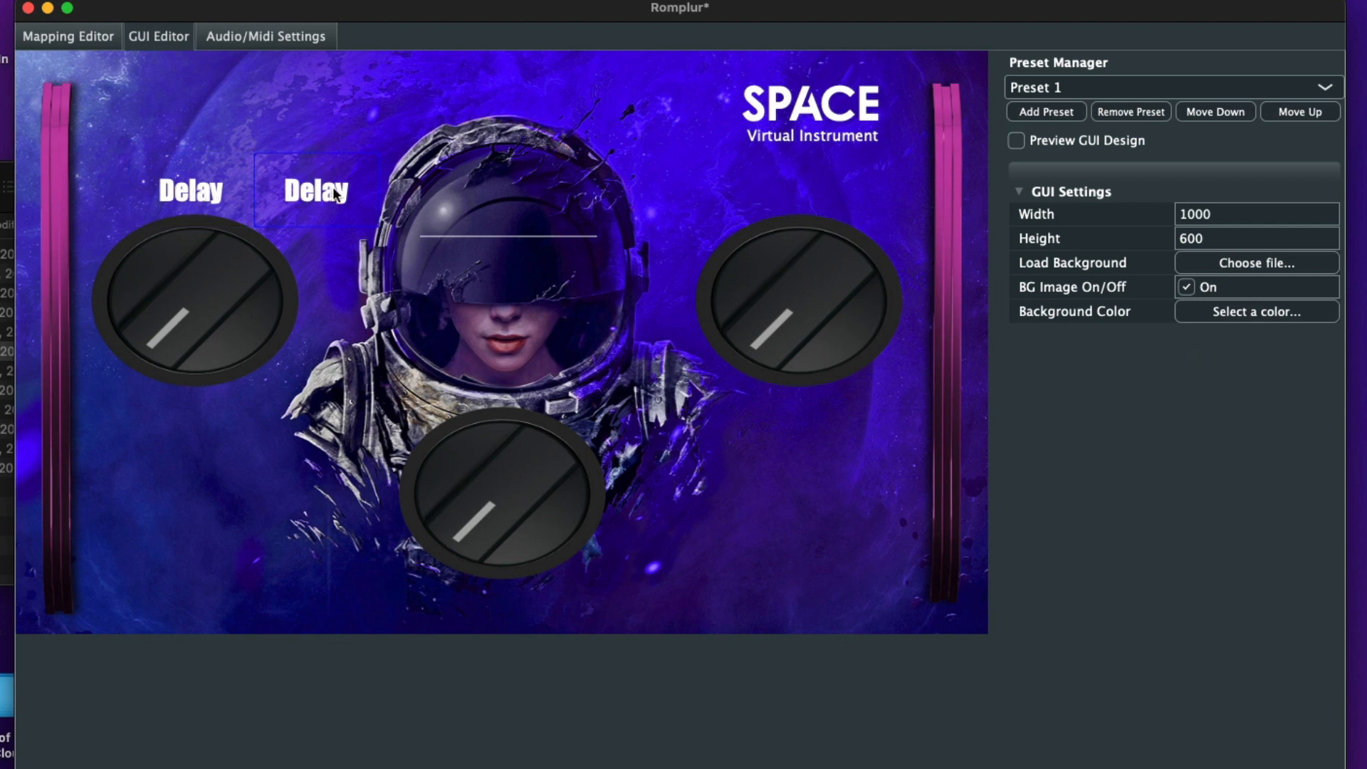
left_click_drag(333, 190, 822, 192)
left_click(1223, 463)
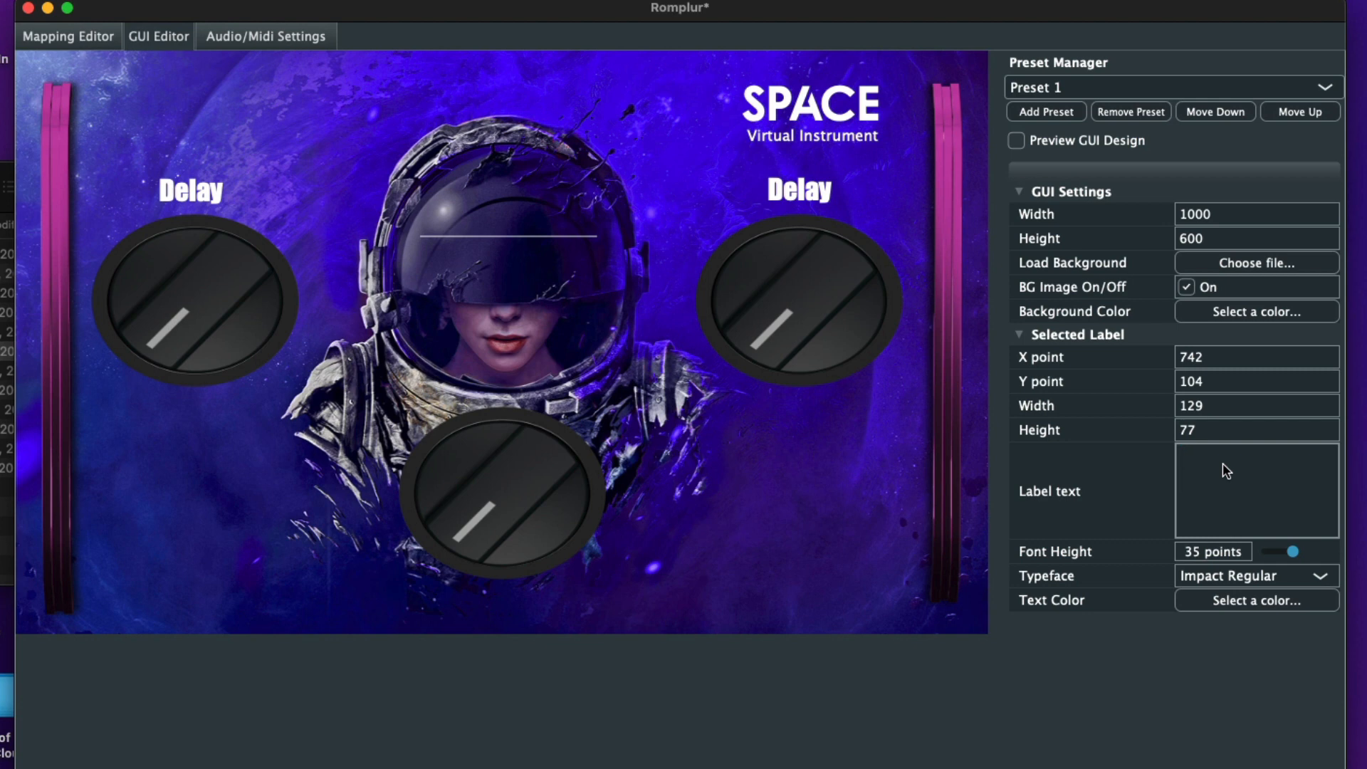
type("us")
left_click(981, 709)
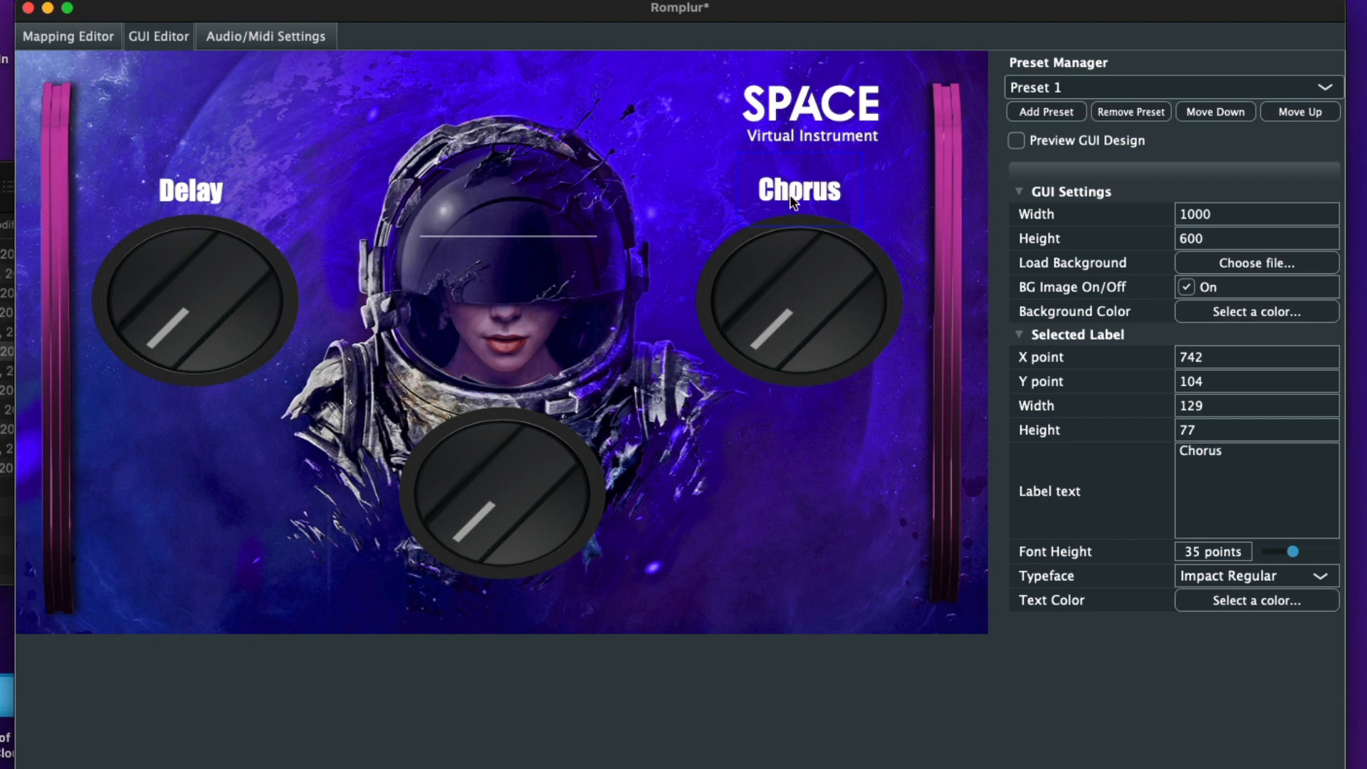
Step: Nudge the Chorus label to Y 105 and the Delay label to X 113 to align them above their knobs
left_click_drag(798, 203, 798, 204)
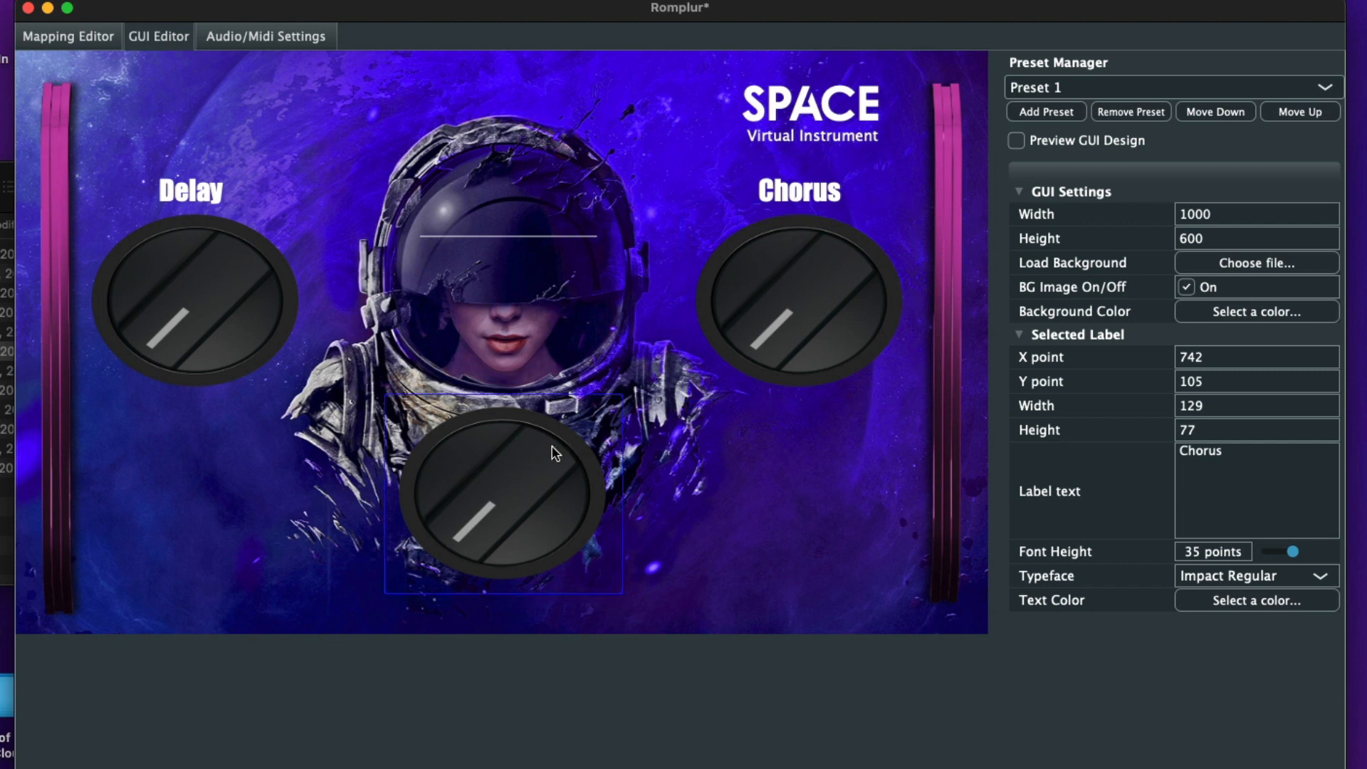
left_click(527, 466)
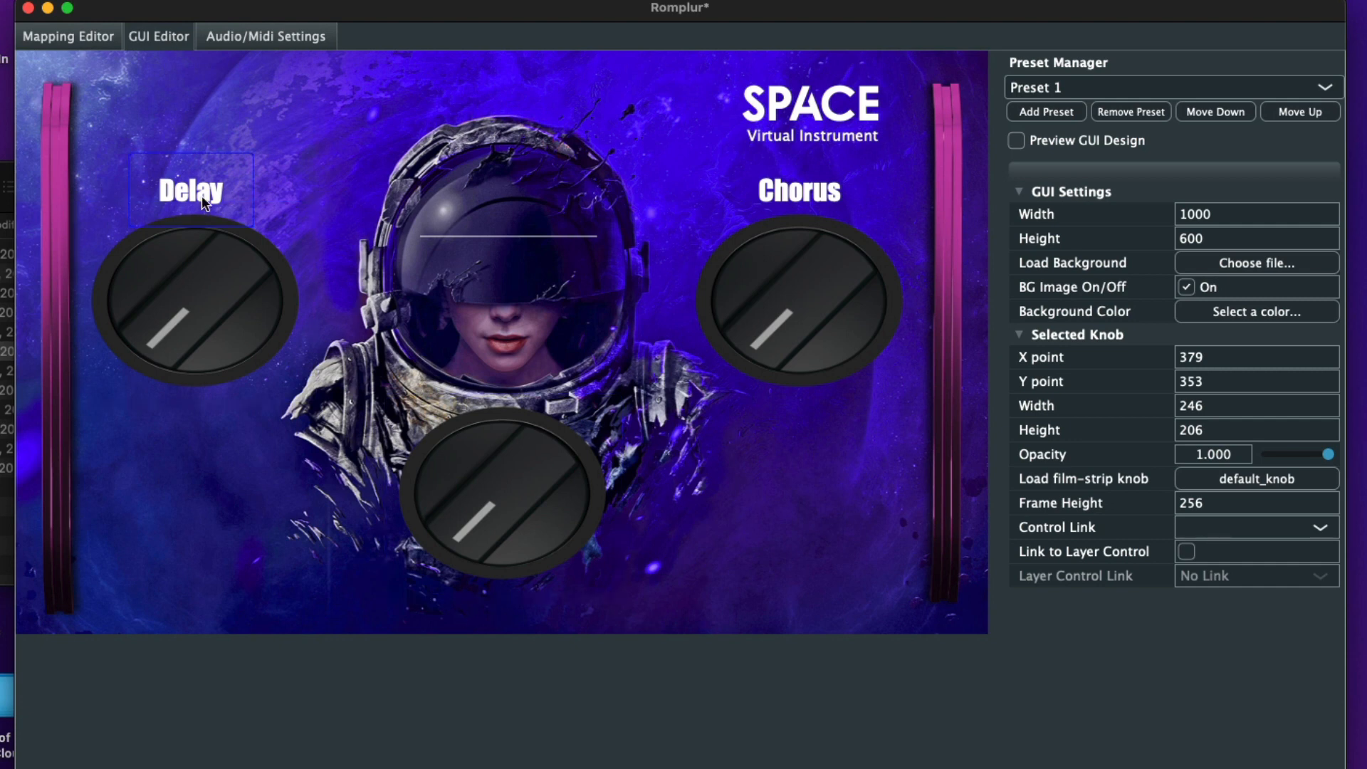
left_click_drag(209, 199, 204, 199)
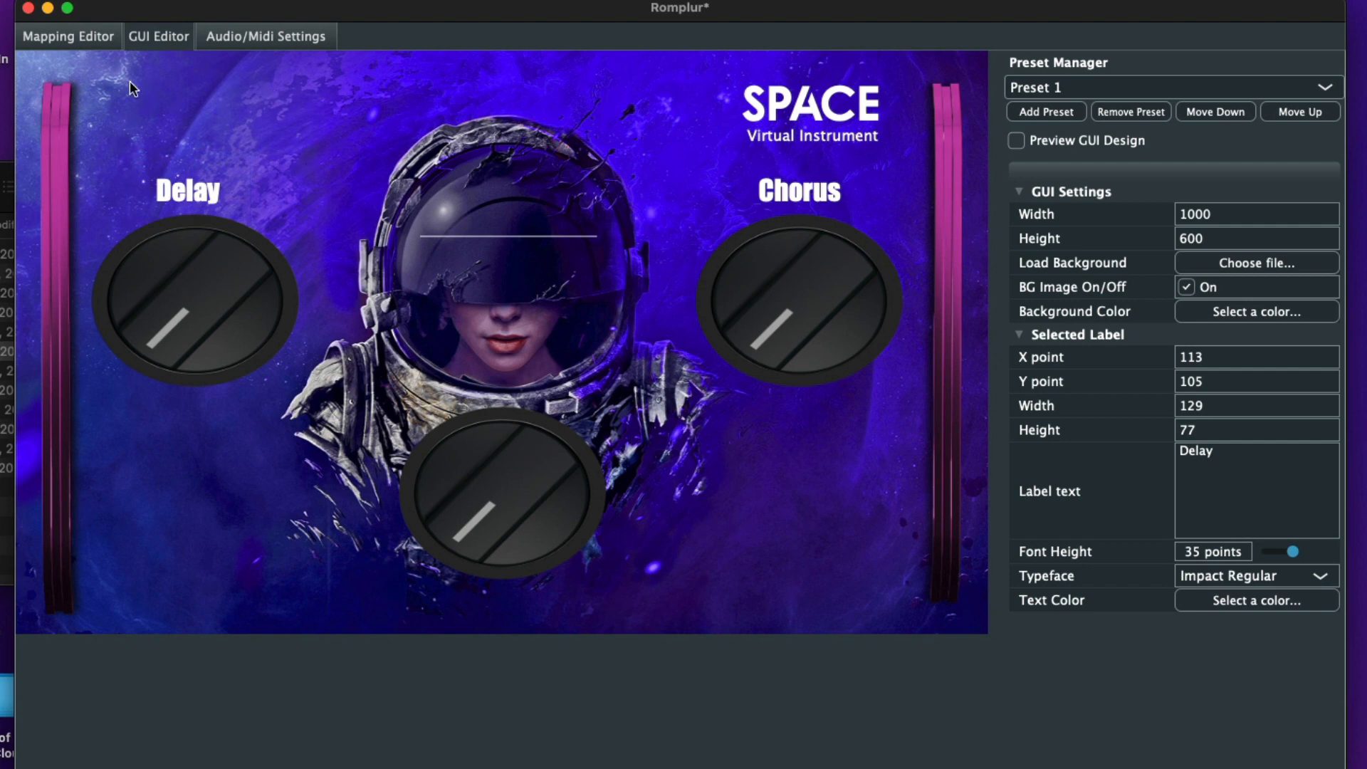
Step: Add a keyboard and stretch it along the lower edge of the GUI, about 855 by 47 at X 75, Y 553
right_click(243, 102)
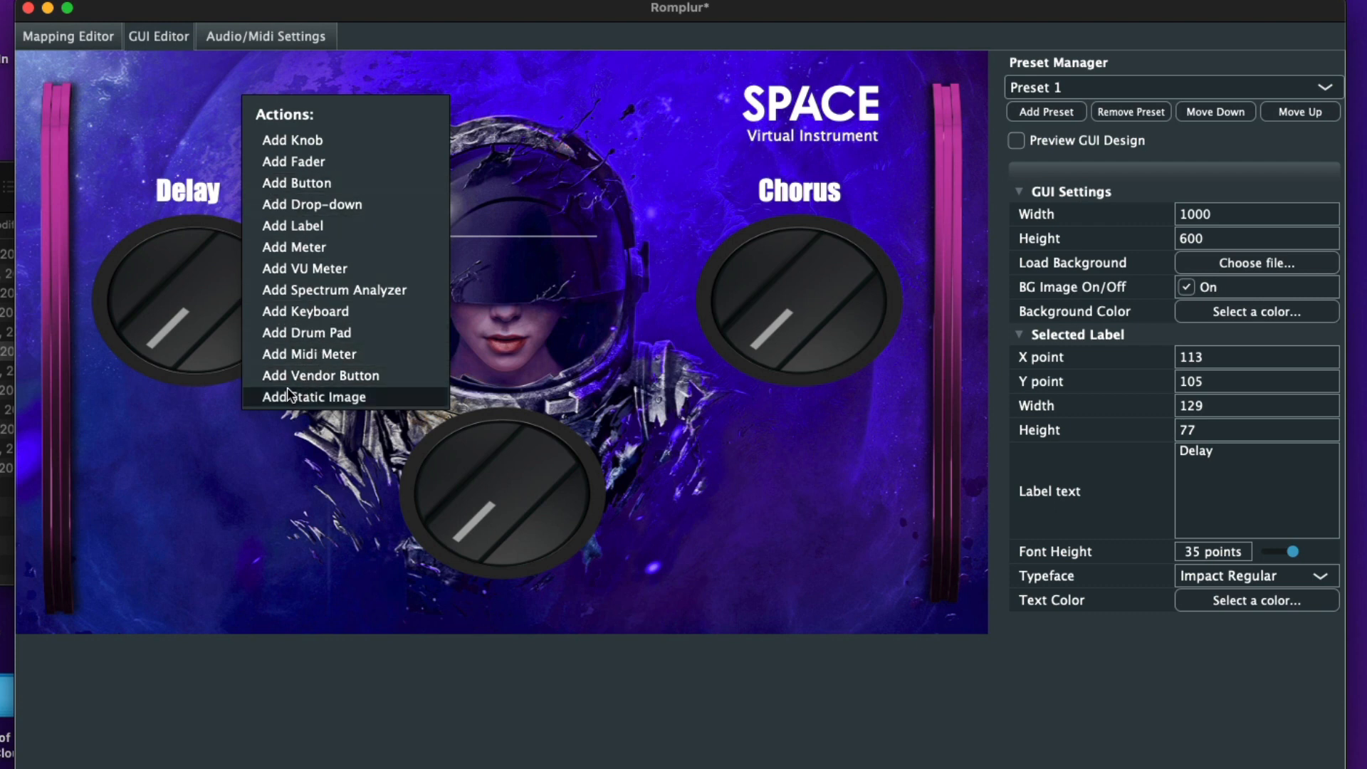
left_click(299, 312)
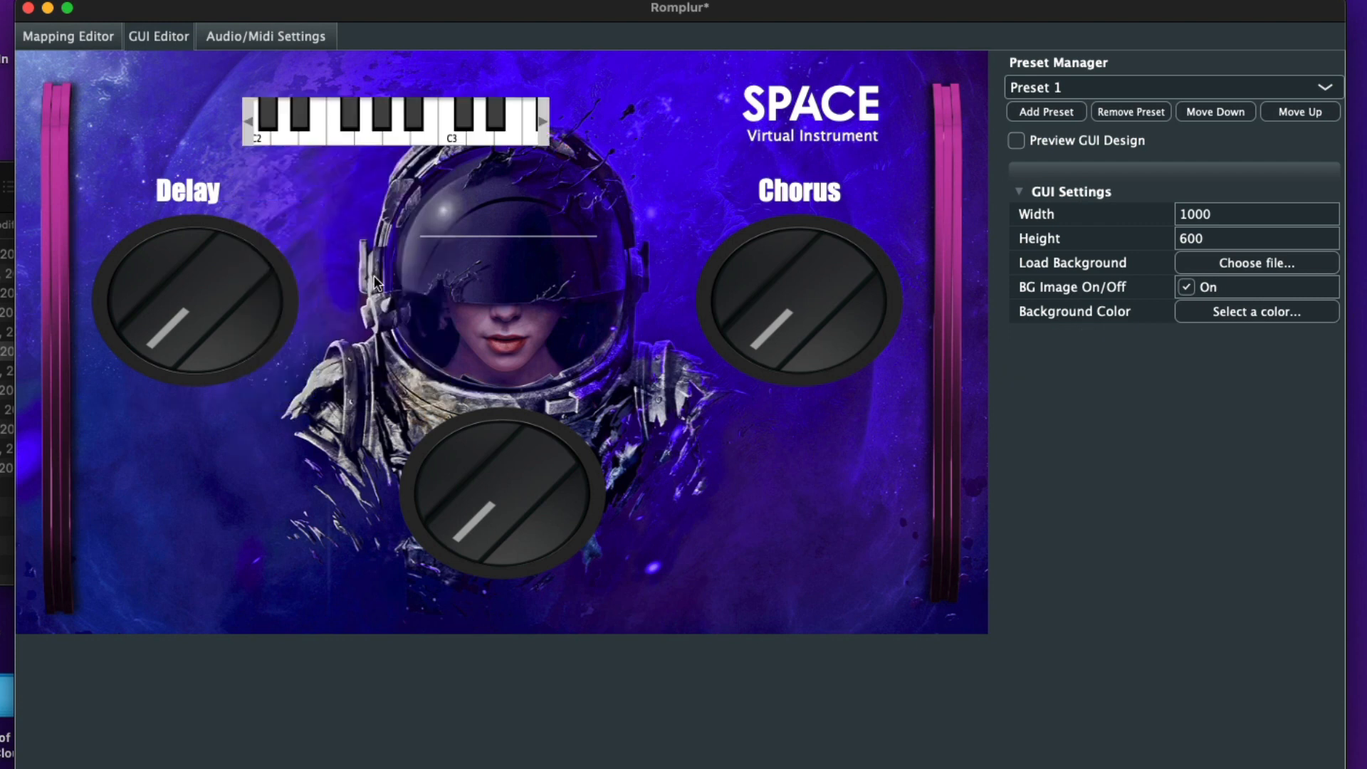
left_click_drag(422, 101, 304, 77)
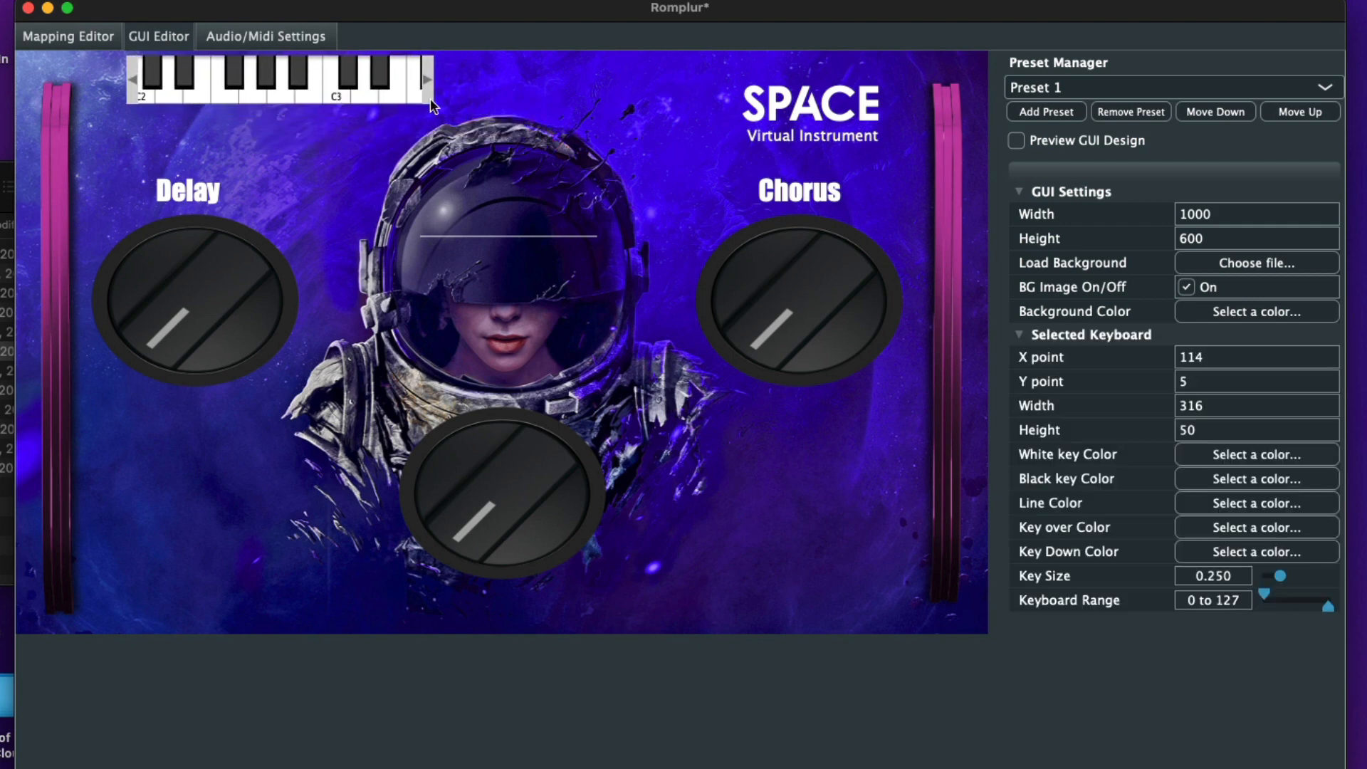
left_click_drag(429, 100, 917, 632)
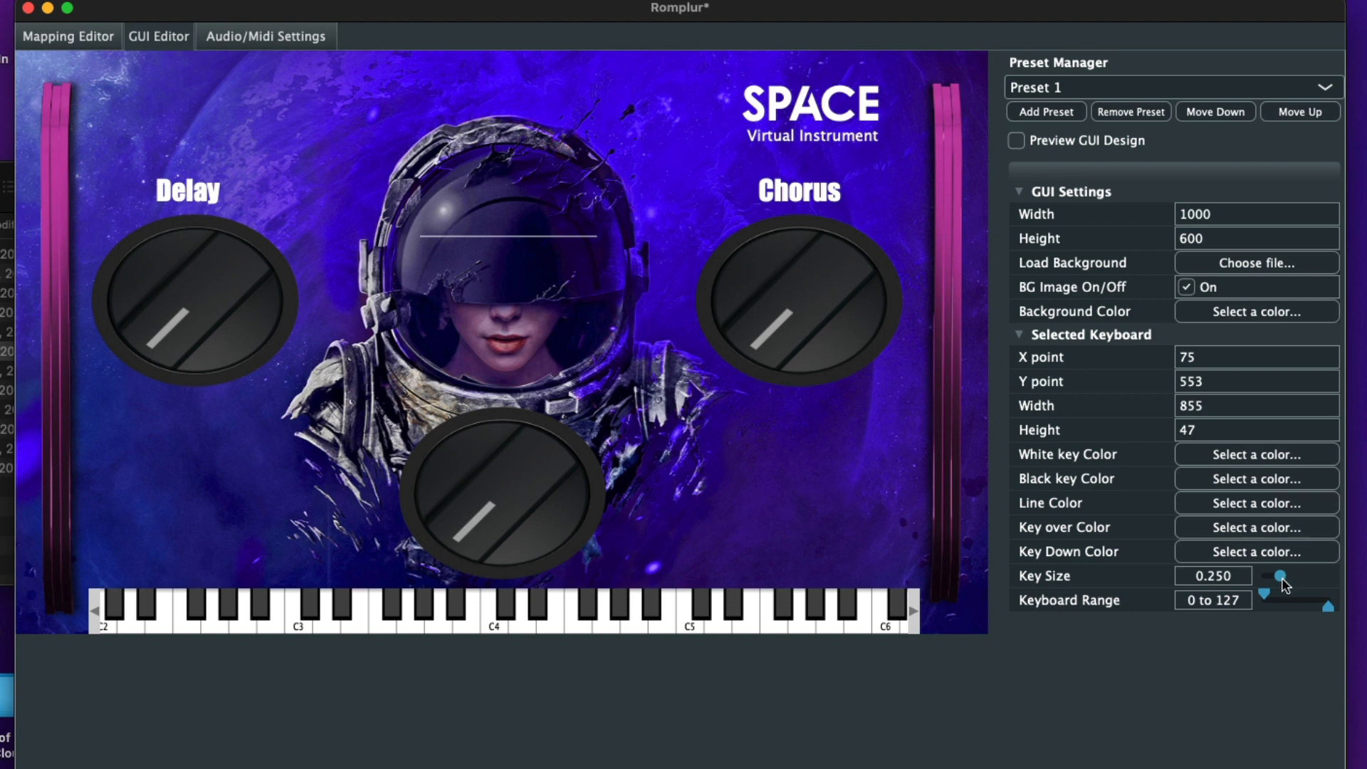
Step: Set the keyboard's key size to 0.800 and its keyboard range to 55 to 72
left_click_drag(1281, 578, 1318, 587)
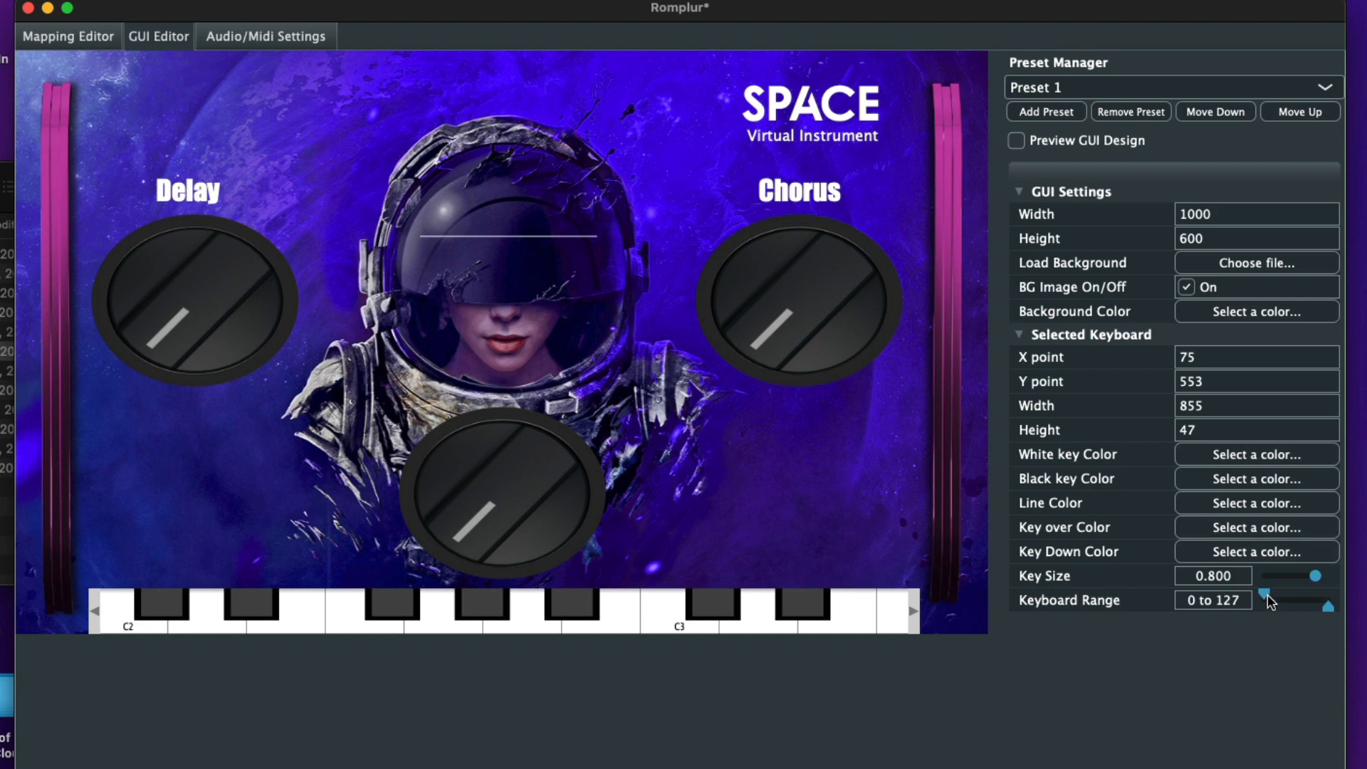
left_click_drag(1266, 600, 1293, 604)
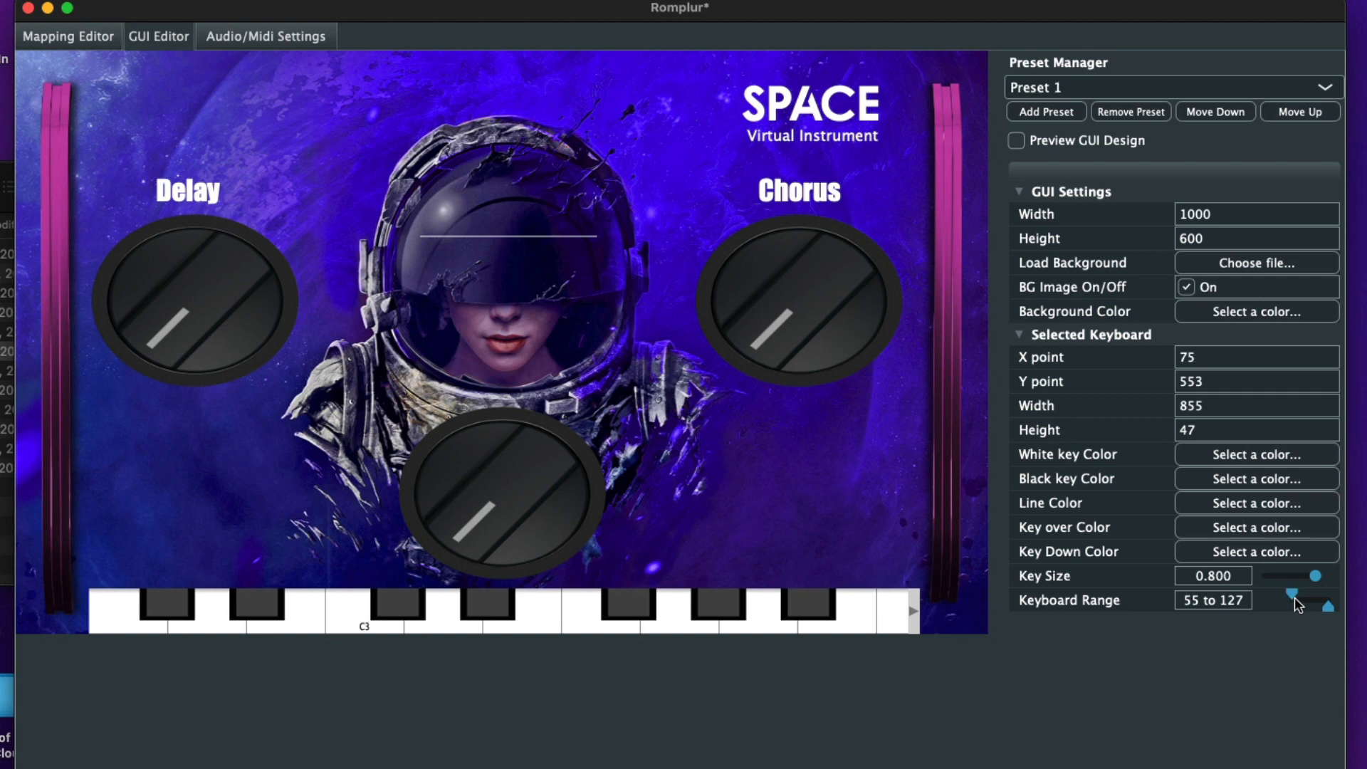
left_click_drag(1330, 609, 1299, 606)
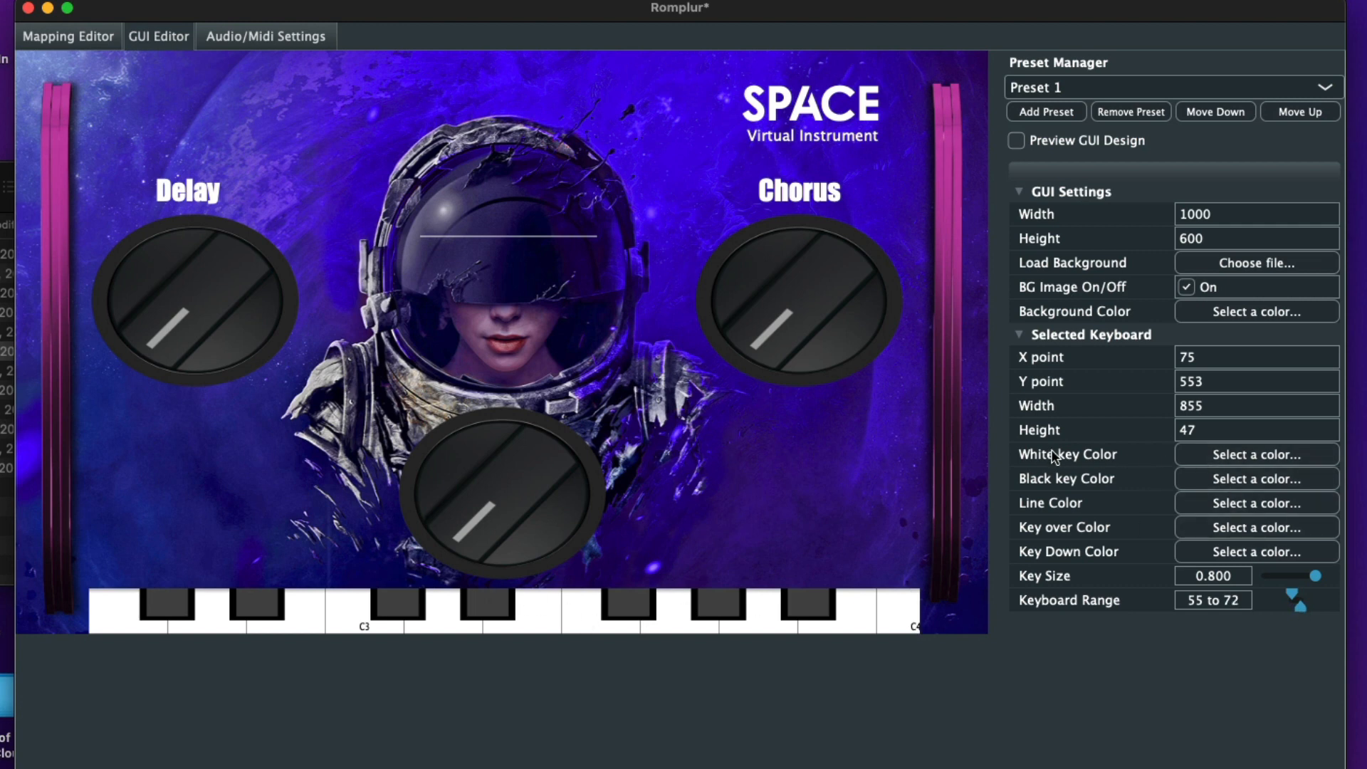
Step: Make the keyboard's white key color semi-transparent so the background shows through
left_click(1196, 464)
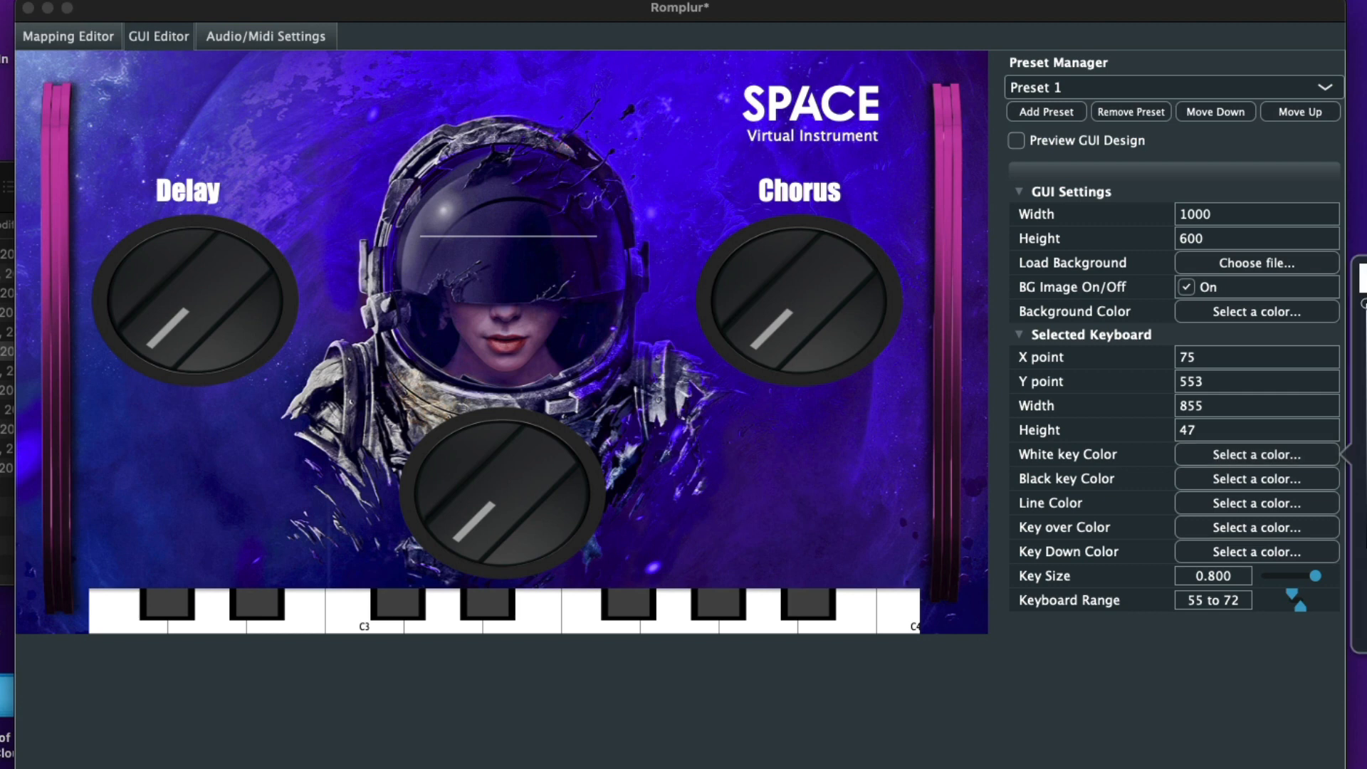
left_click(694, 610)
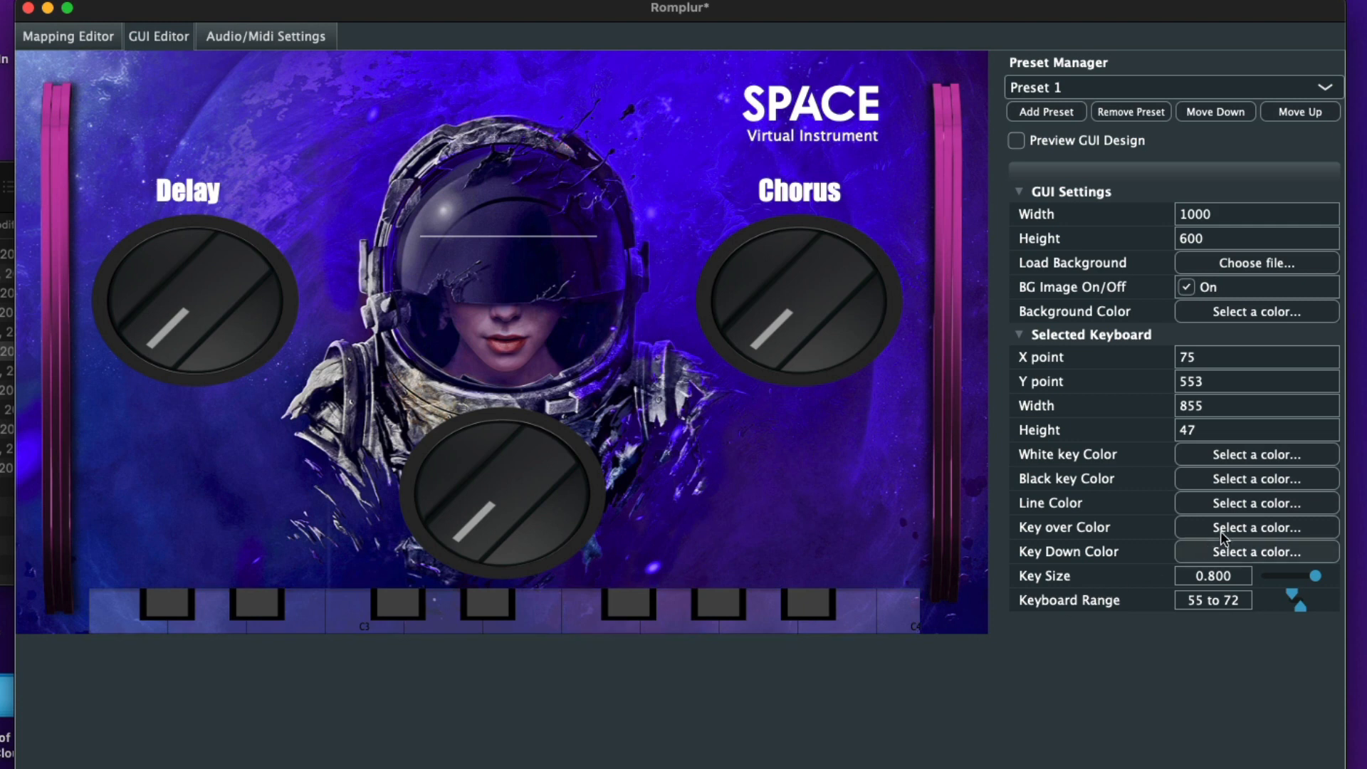
Step: Choose magenta as the keyboard's key down color and a light purple key over color
left_click(1207, 554)
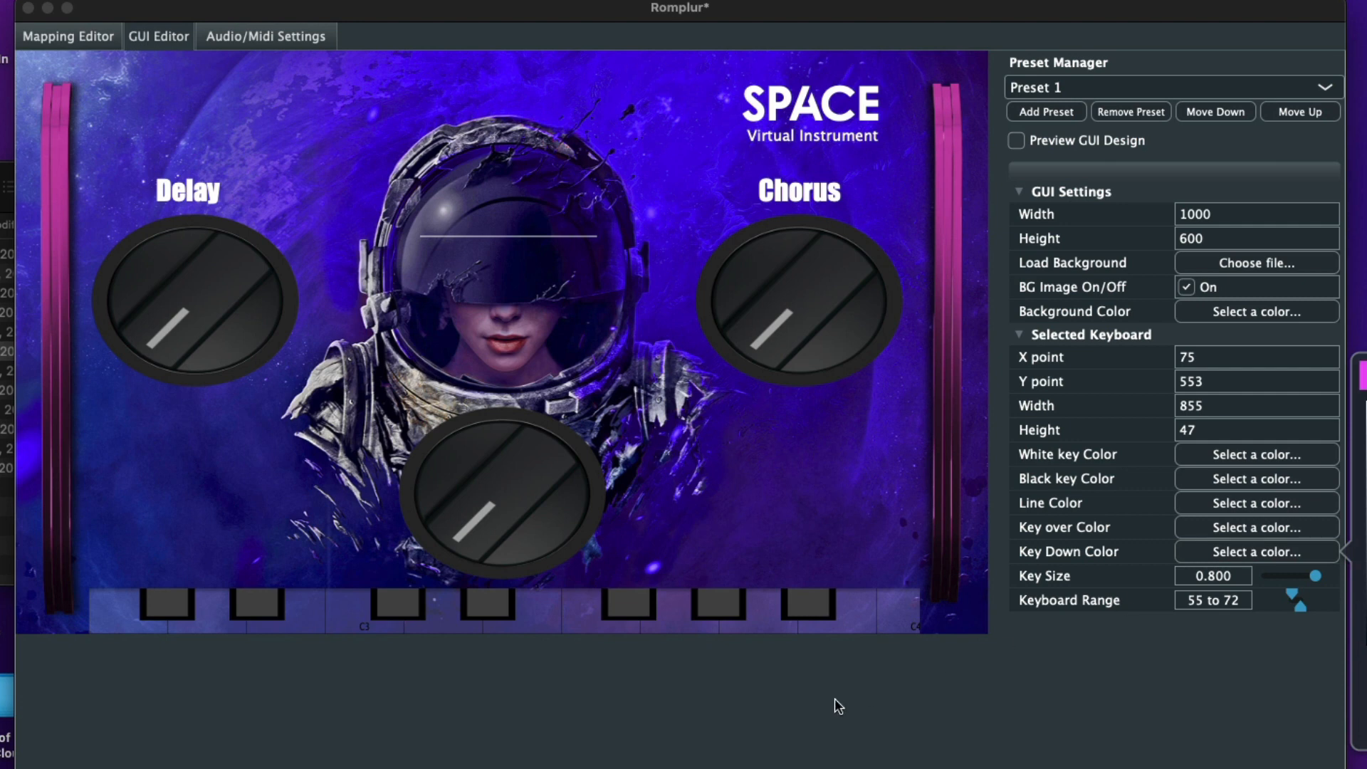
left_click(776, 723)
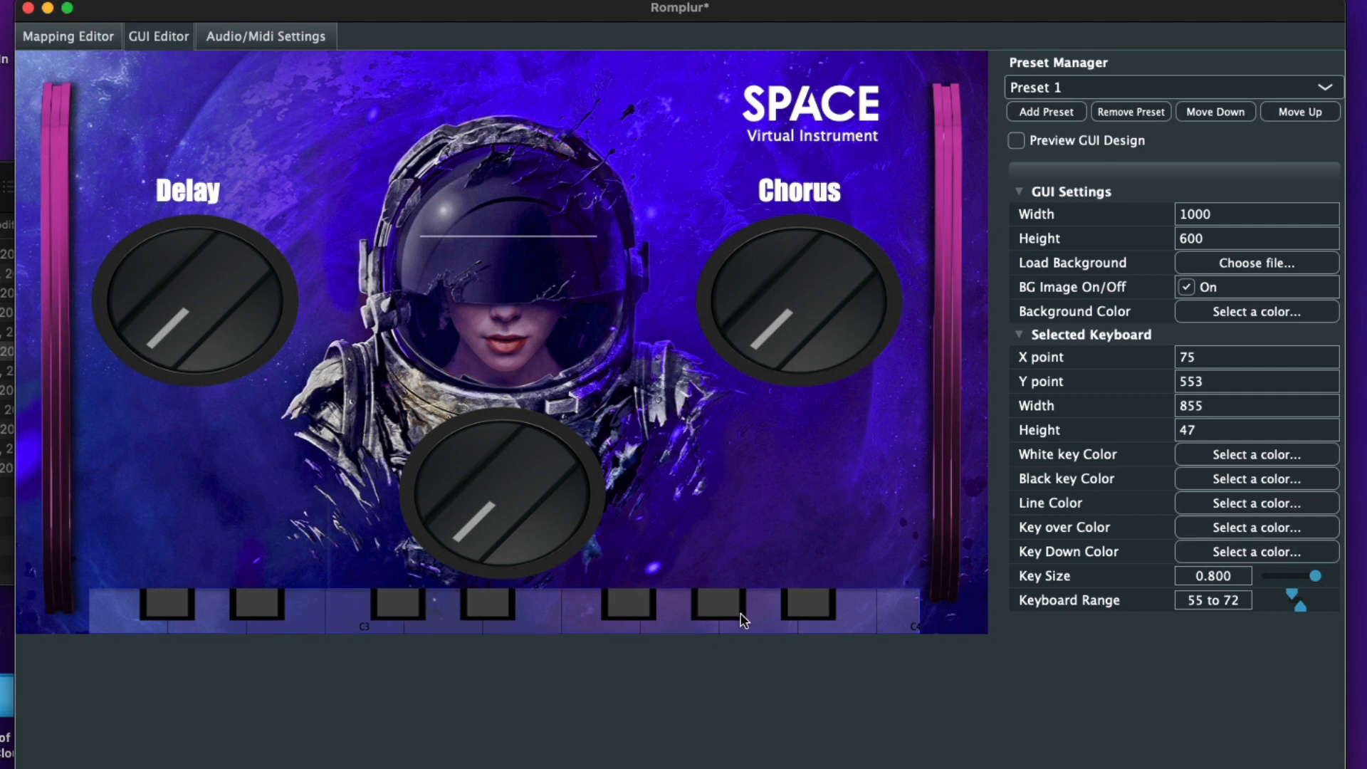
left_click(1288, 529)
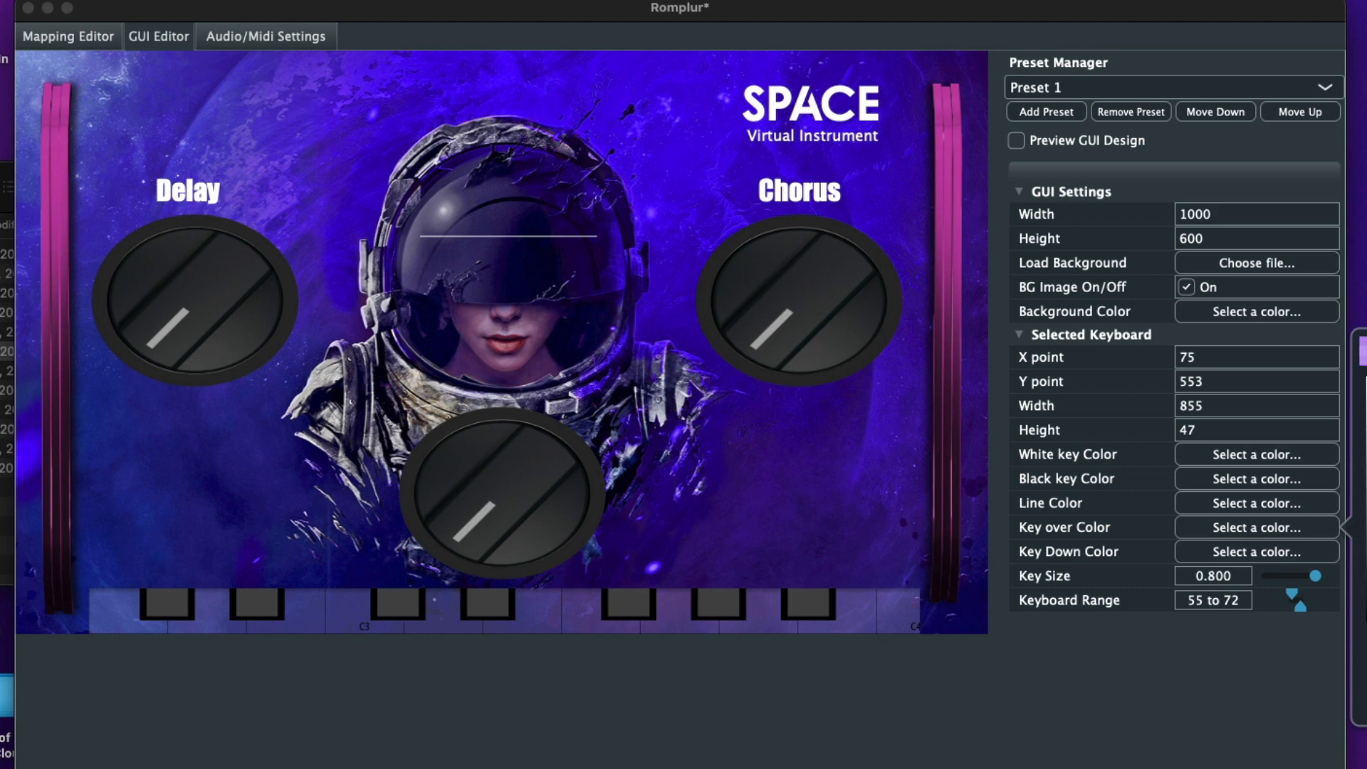
left_click(1163, 715)
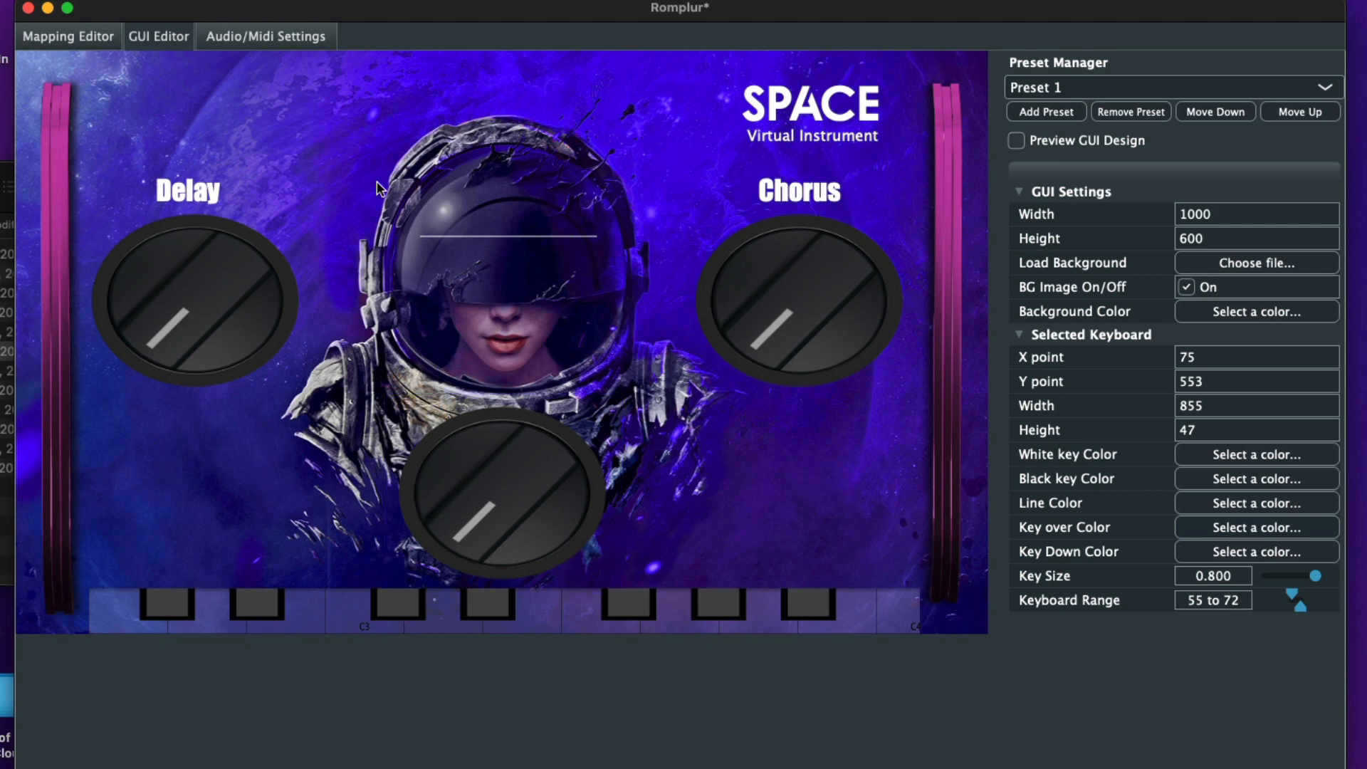
left_click(313, 131)
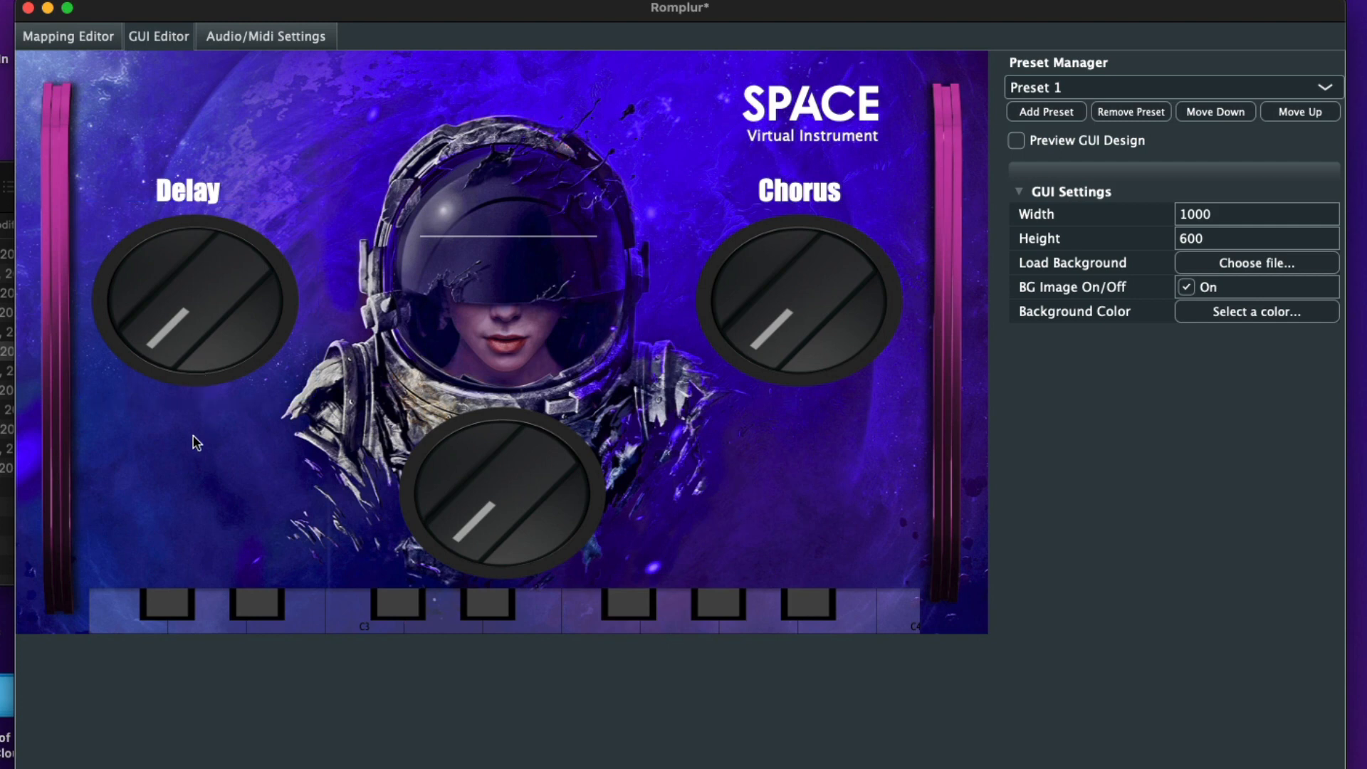
Step: In the mapping editor, set the plug-in name to SPACE VST and the company name to Super Suunds
left_click(86, 37)
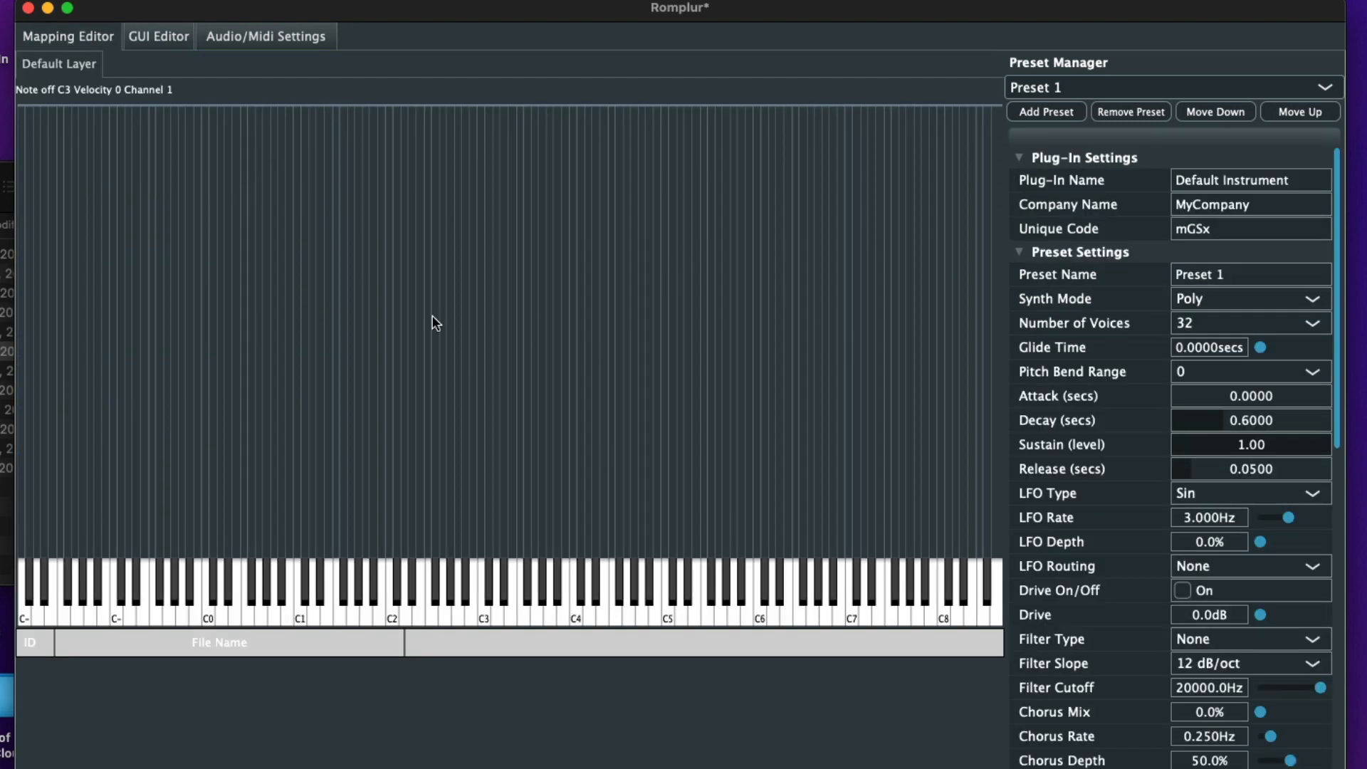
left_click(1217, 179)
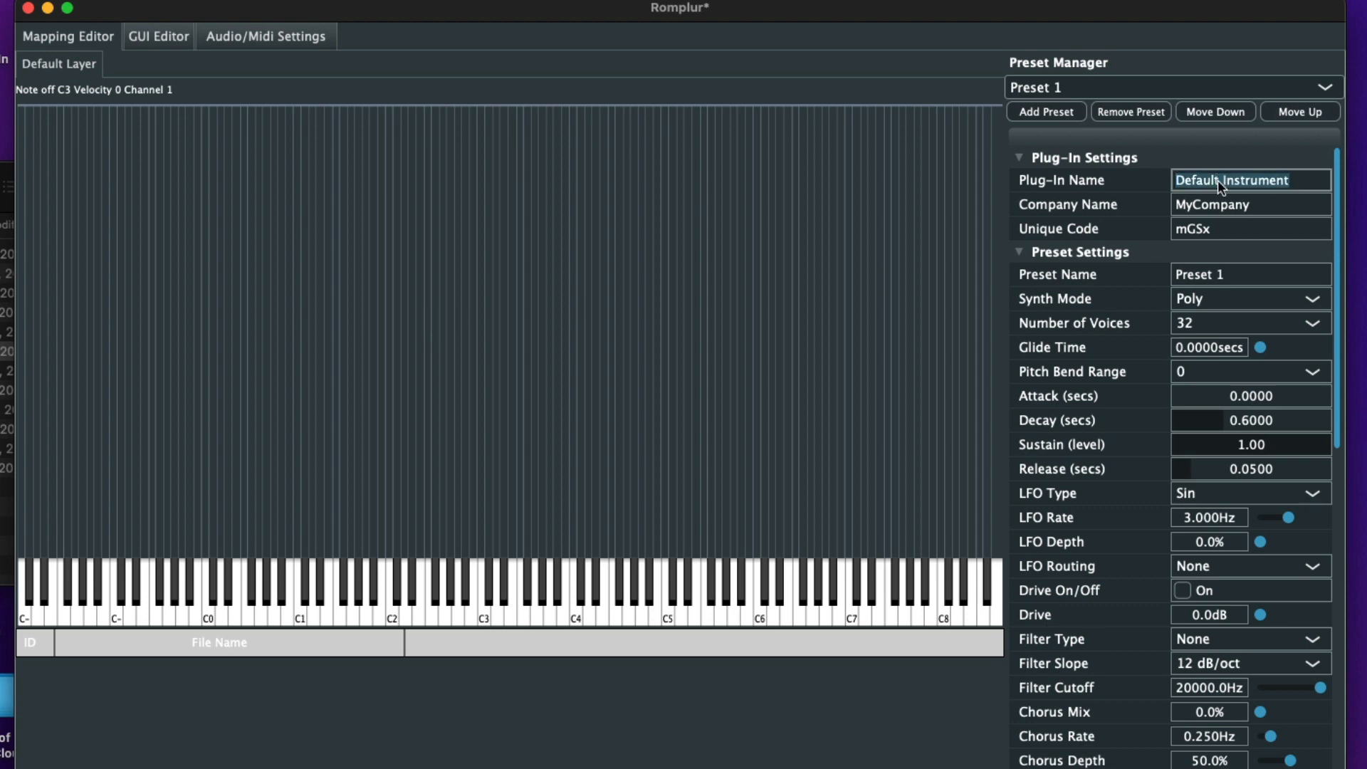
key("BackSpace")
type("SPACE VST")
left_click(1240, 206)
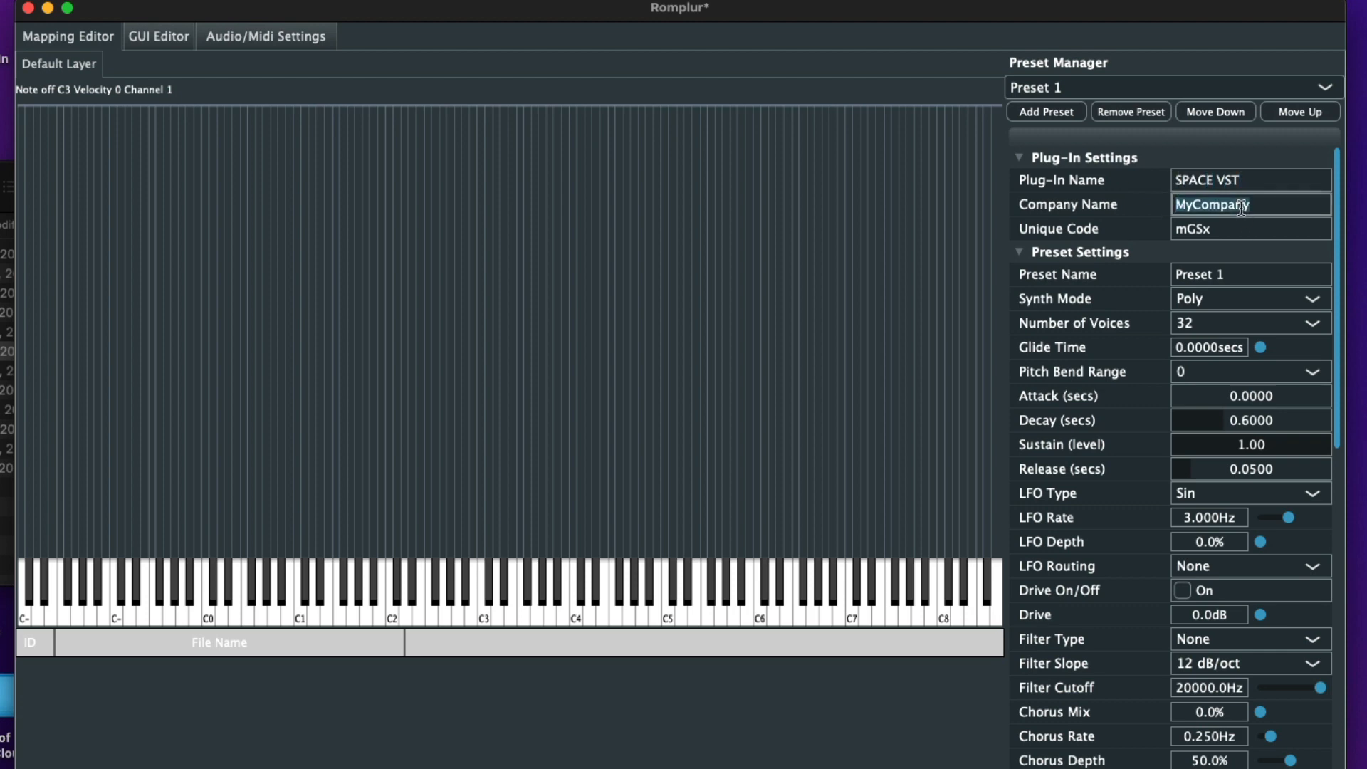
key("BackSpace")
type("Super SOundso")
left_click(679, 747)
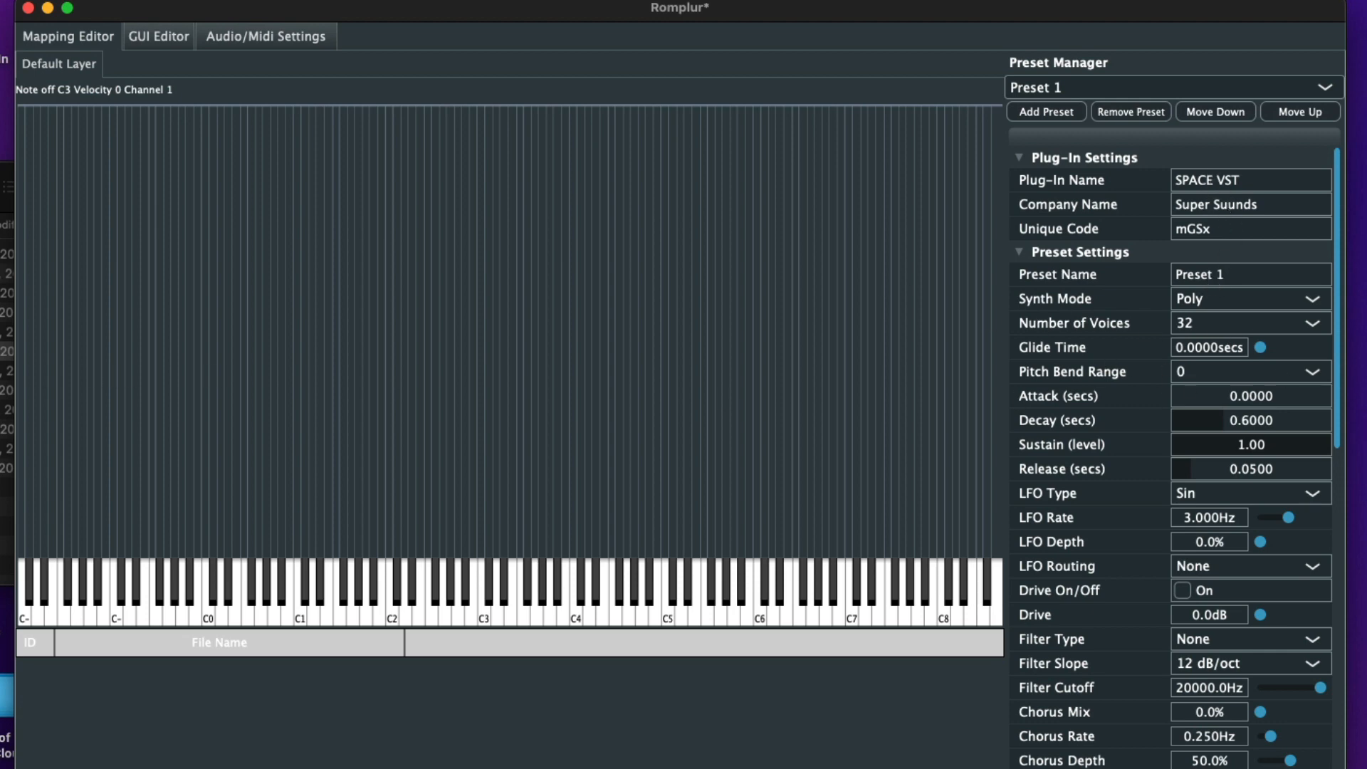
Step: Import Pad - Aware LOOPED Key C.wav from the Pads folder, mapped to C3 with velocity 0 to 127
left_click_drag(1, 186, 587, 623)
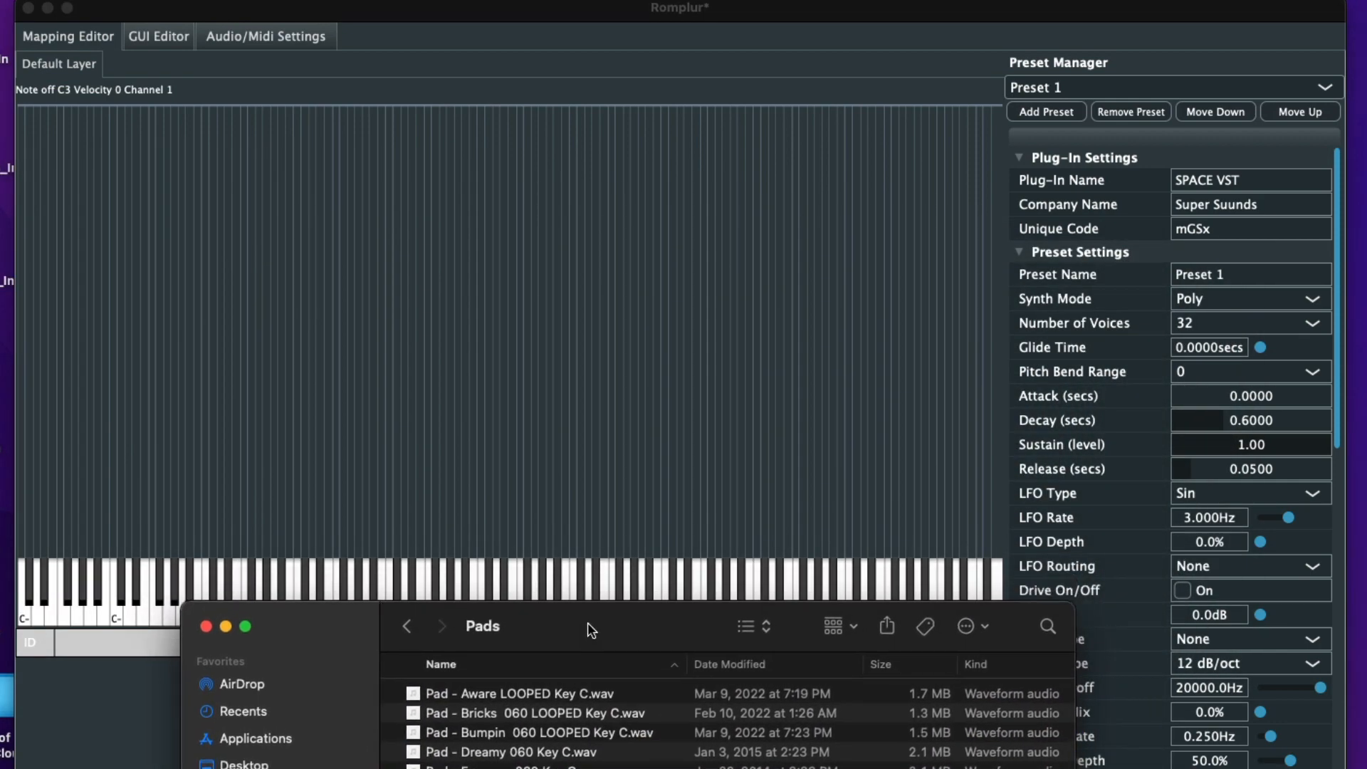
left_click(511, 694)
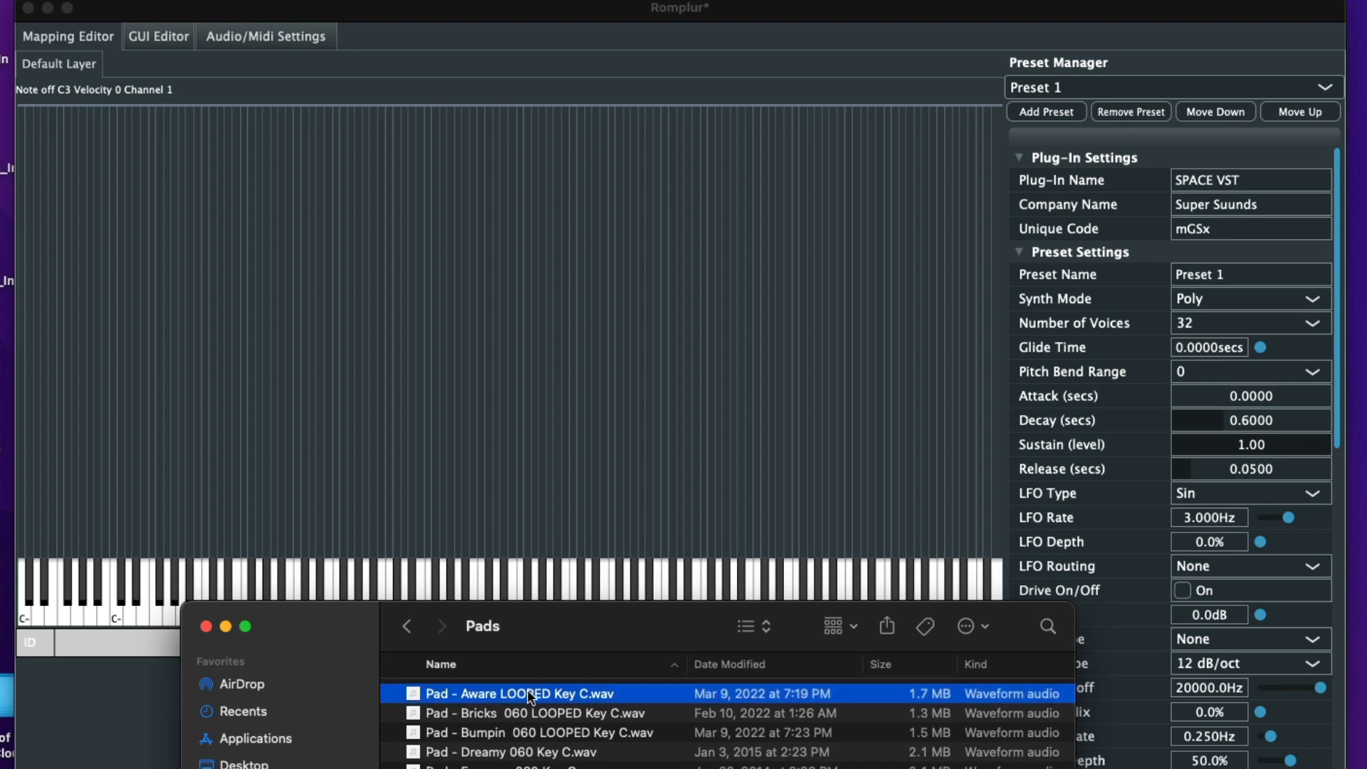
left_click_drag(550, 690, 464, 367)
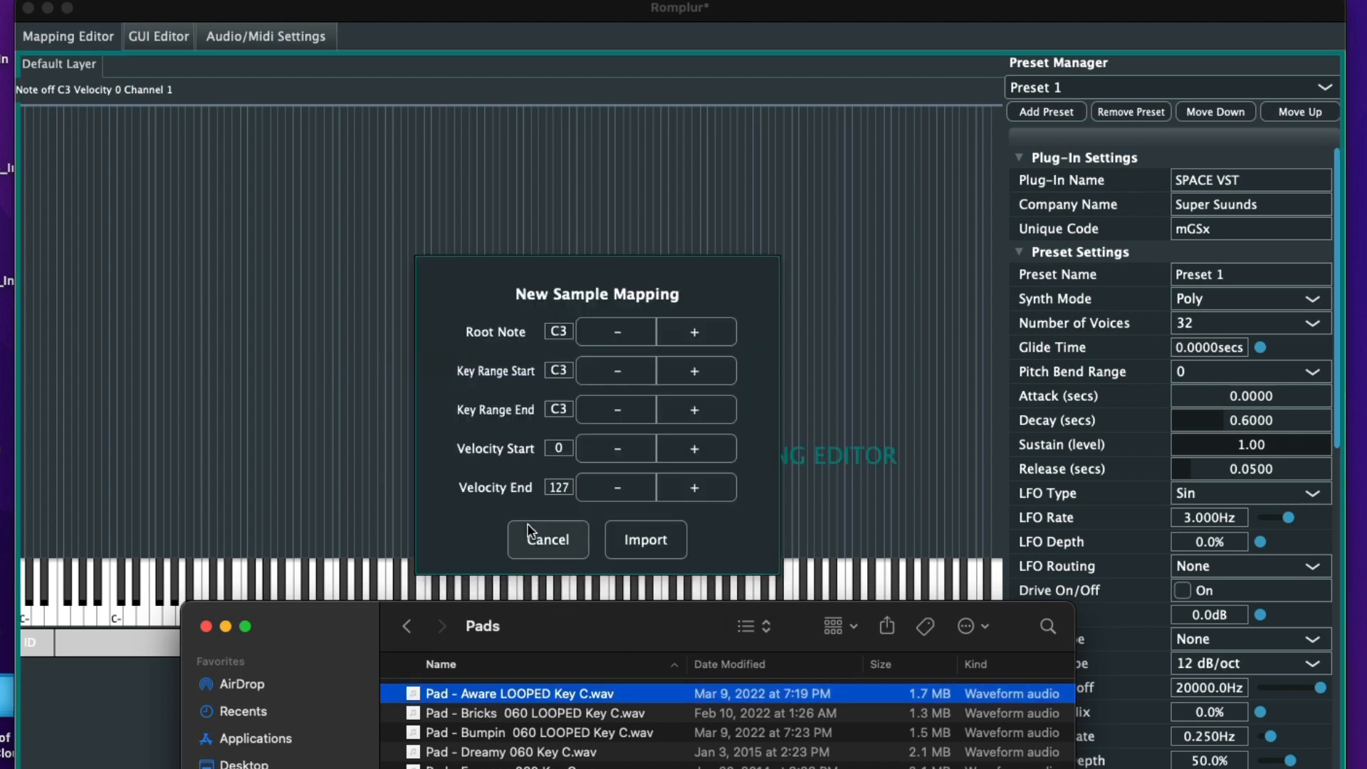
left_click(635, 532)
key("super+w")
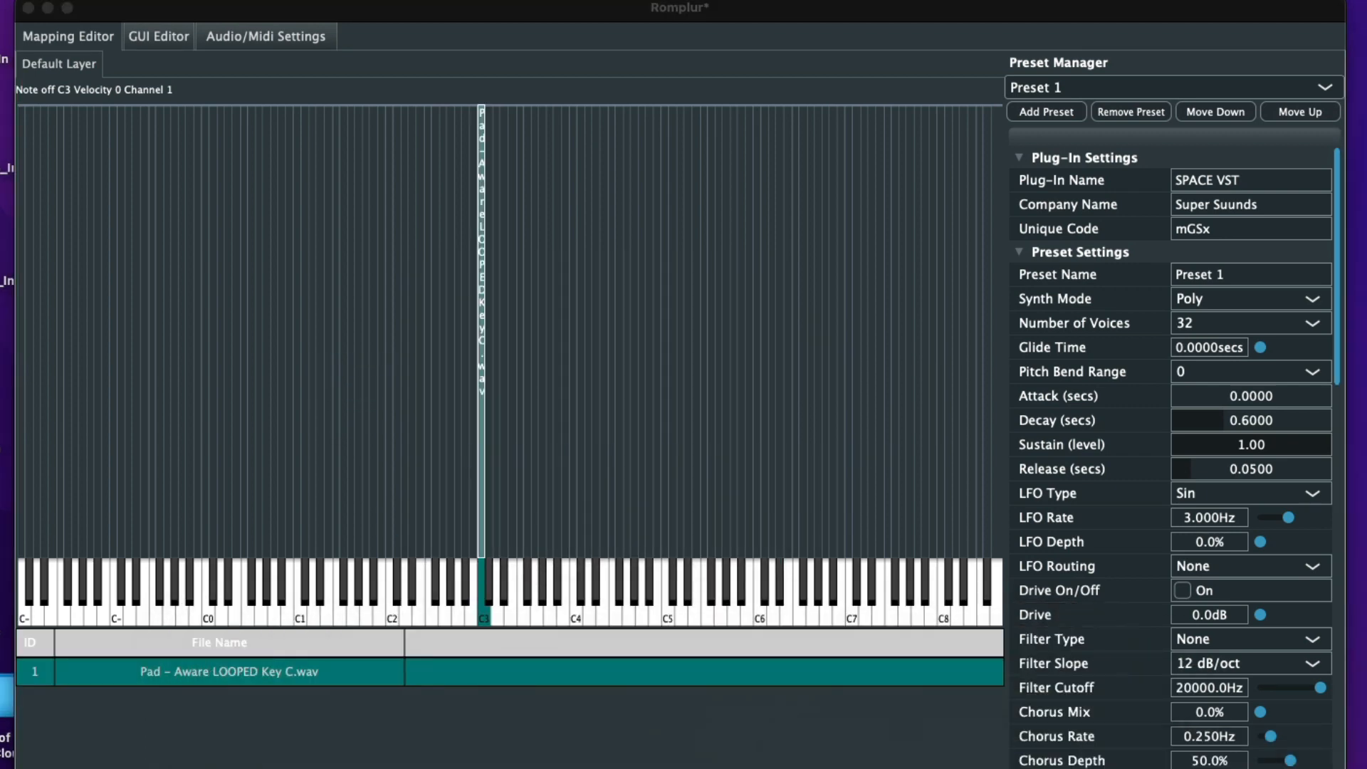
Step: Stretch the Pad - Aware LOOPED Key C.wav mapping across the keyboard to a key range of about 11 to 127
left_click(484, 481)
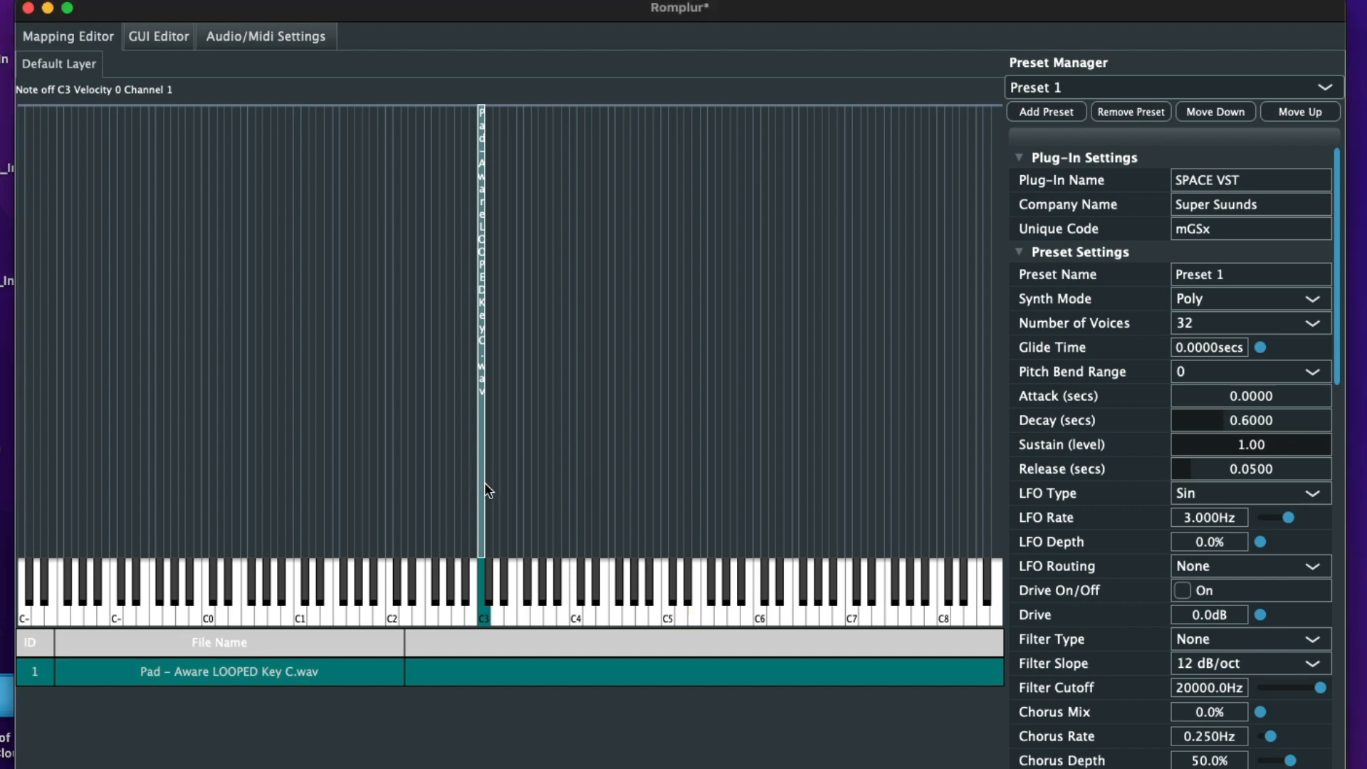
left_click_drag(484, 484, 1132, 493)
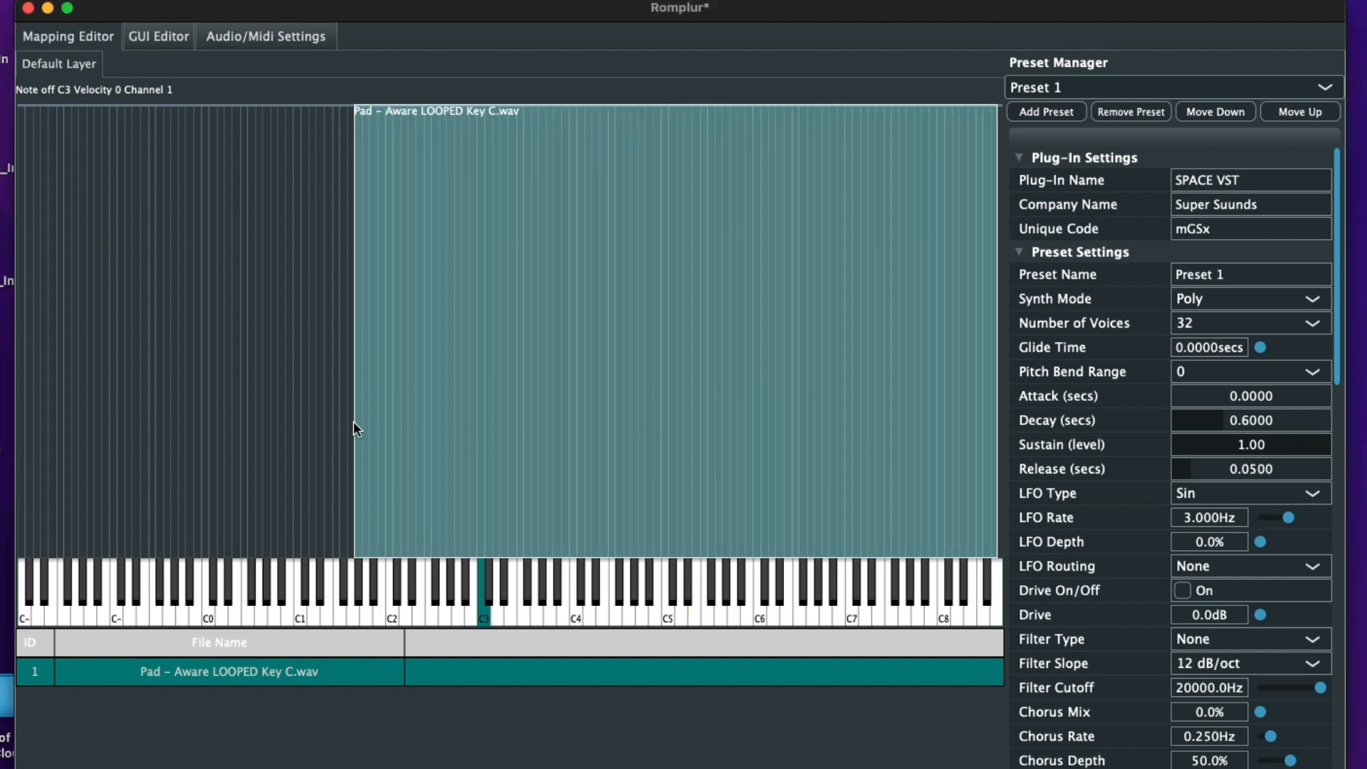
left_click_drag(356, 425, 107, 411)
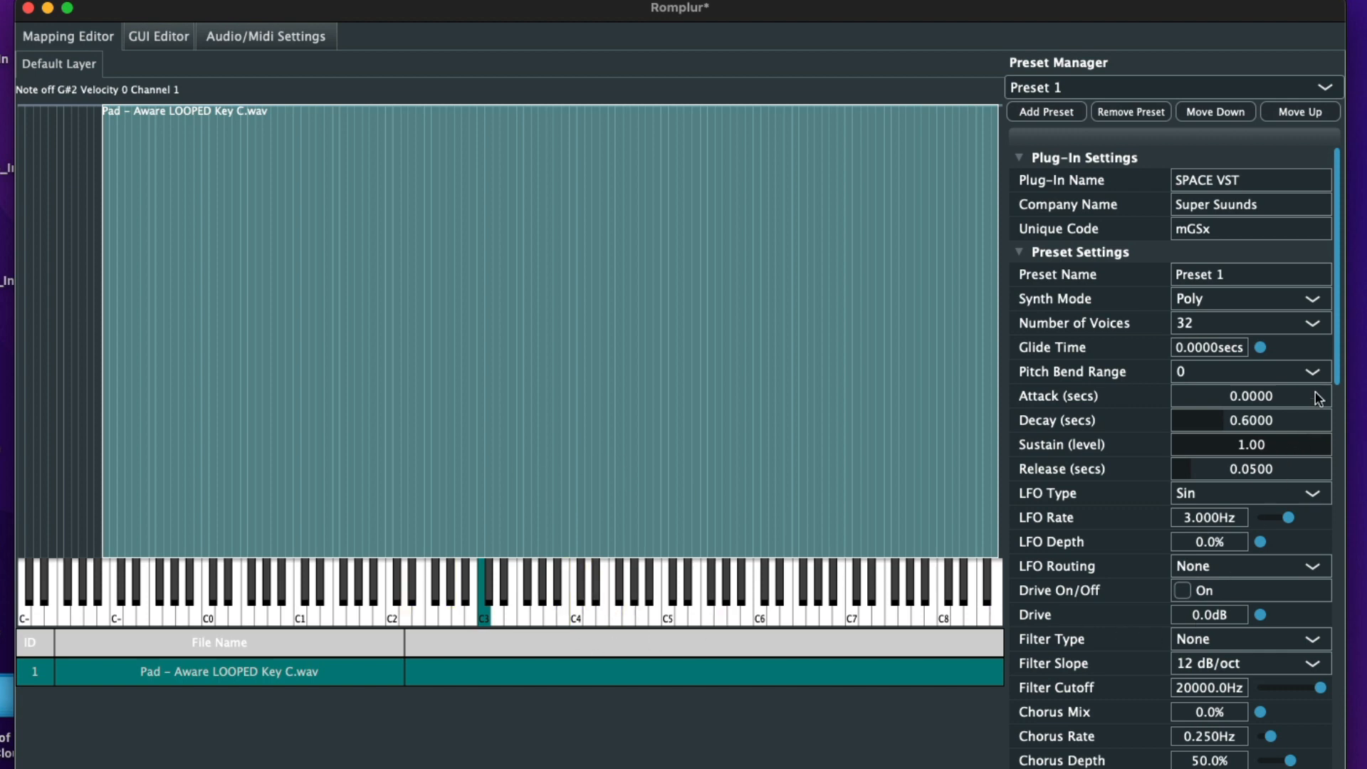
Step: Set the Pad - Aware LOOPED Key C.wav sample's loop mode to Forward and its loop fade to 100%
left_click_drag(1336, 358, 1339, 768)
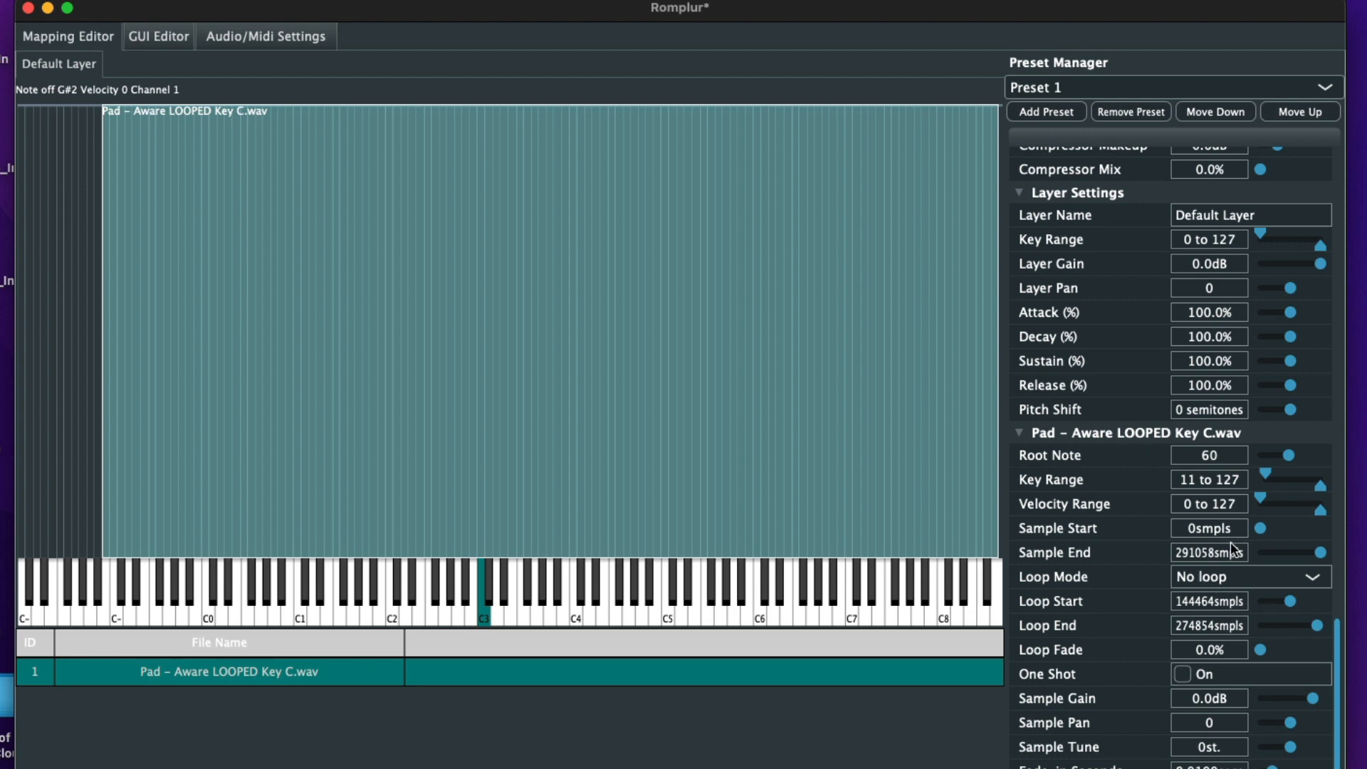
left_click(1223, 580)
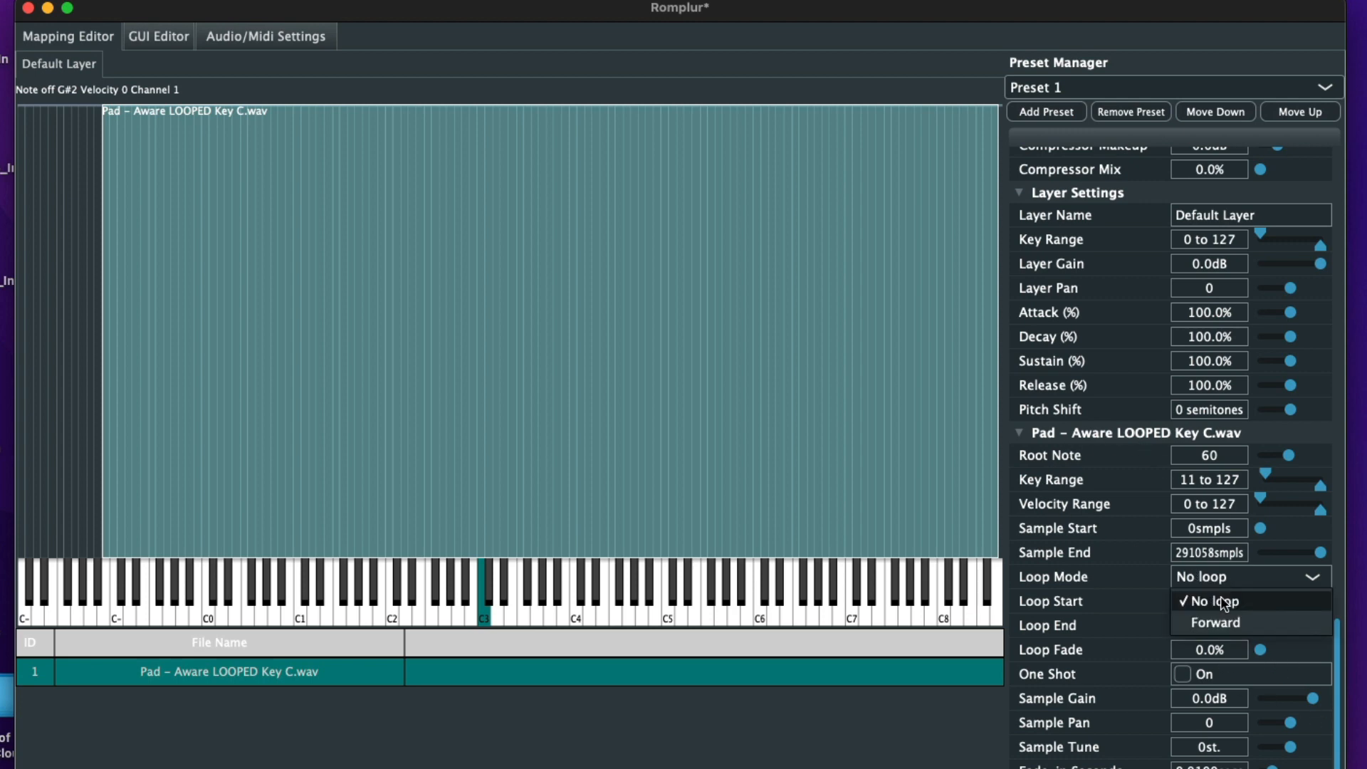
left_click(1215, 622)
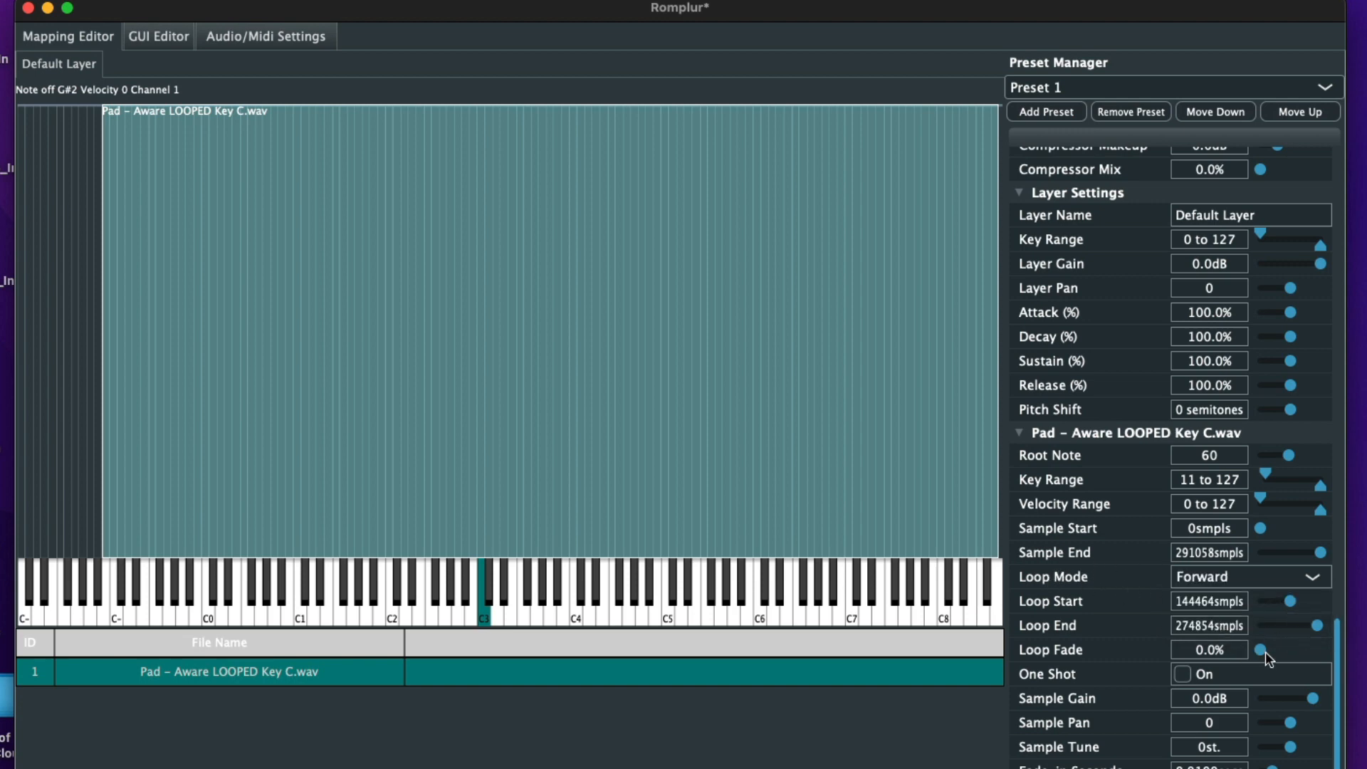
left_click_drag(1261, 651, 1338, 660)
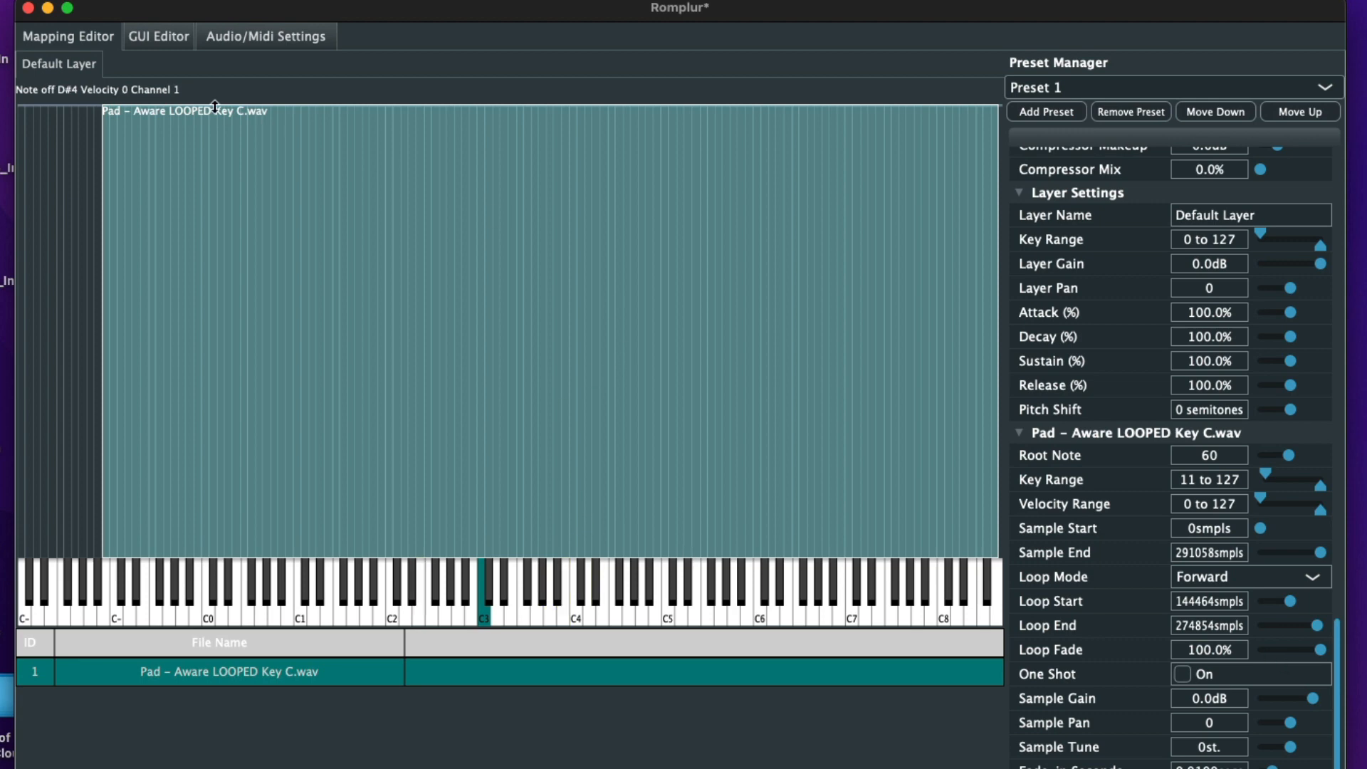
Step: Rename Preset 1 as Pad - Greatness
scroll(1131, 275, "up", 1)
scroll(1135, 280, "up", 15)
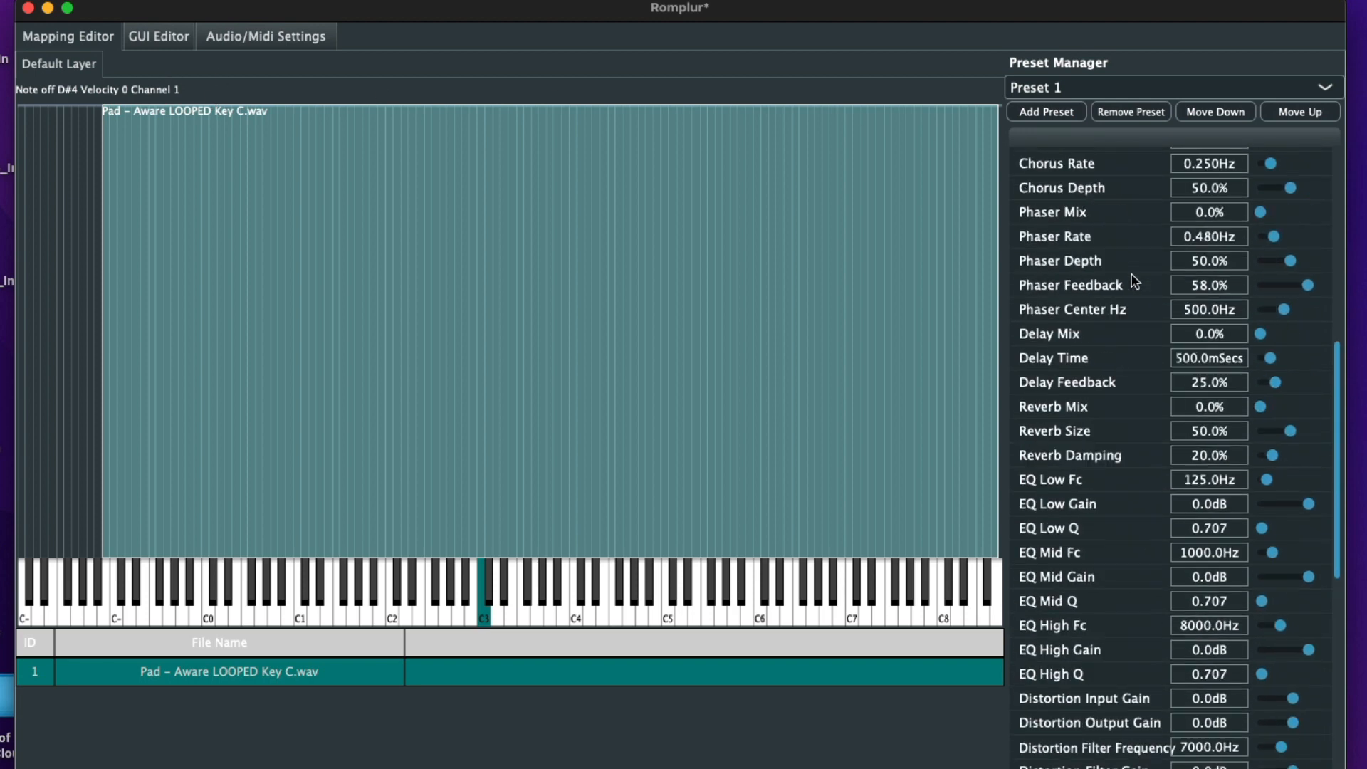
left_click(1223, 277)
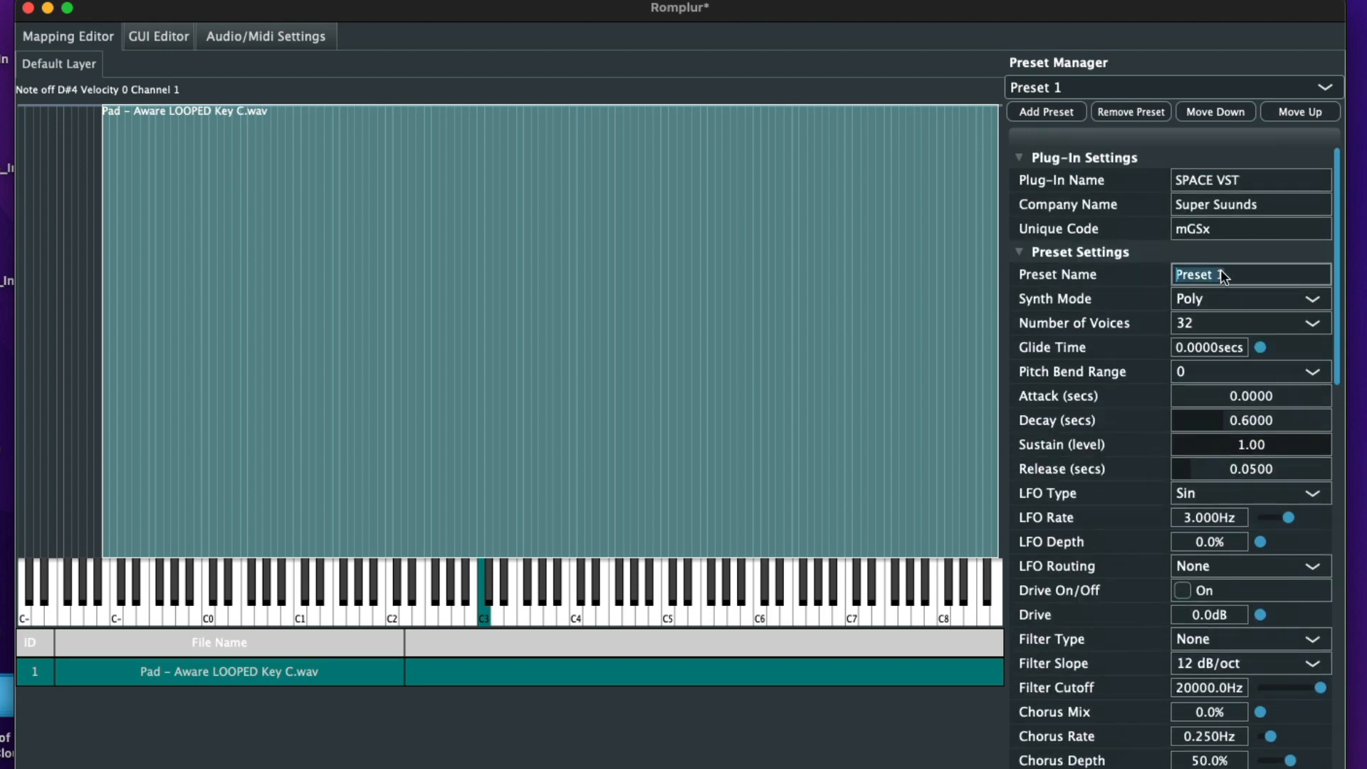
key("BackSpace")
type("Pad - Creatness")
key("Return")
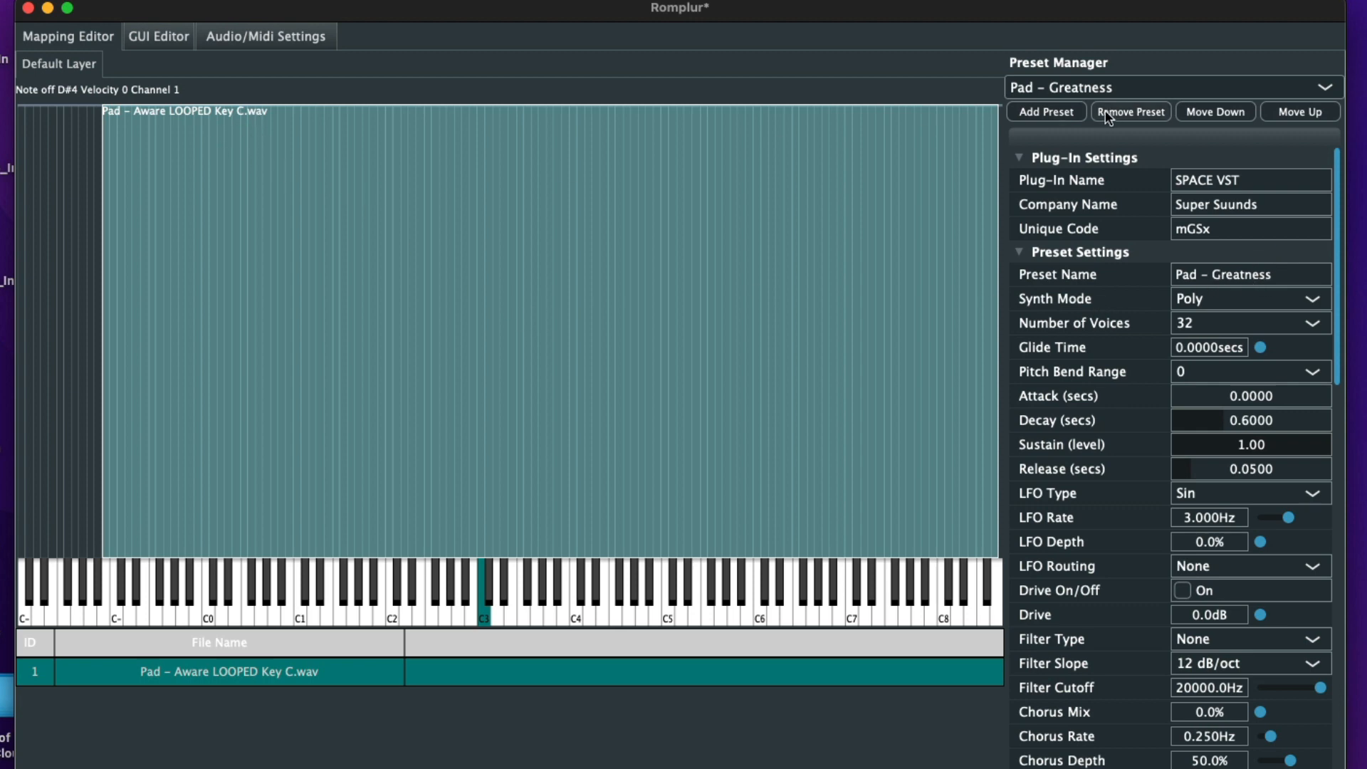
Step: Add a new preset named Pad - Legend
left_click(1046, 112)
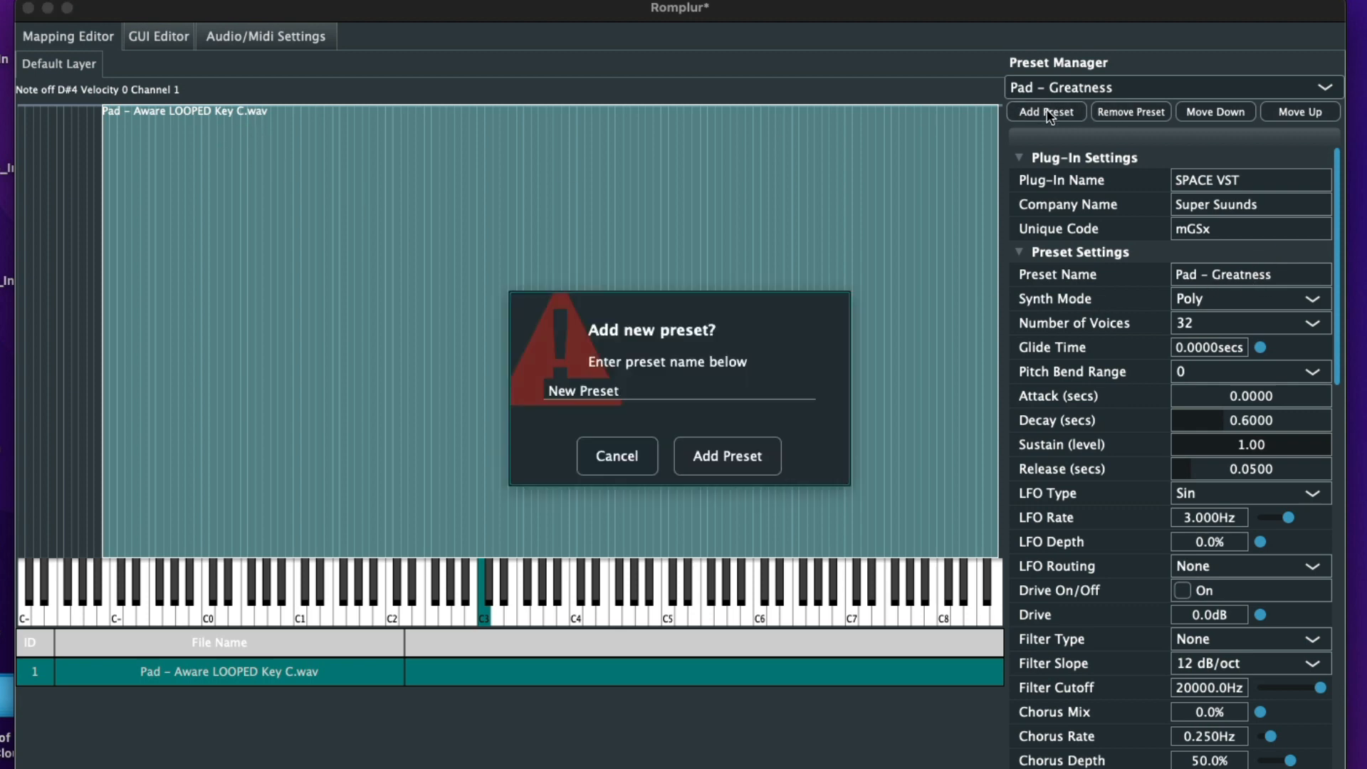
triple_click(625, 391)
key("BackSpace")
type("P")
key("BackSpace")
type("Pad - Legend")
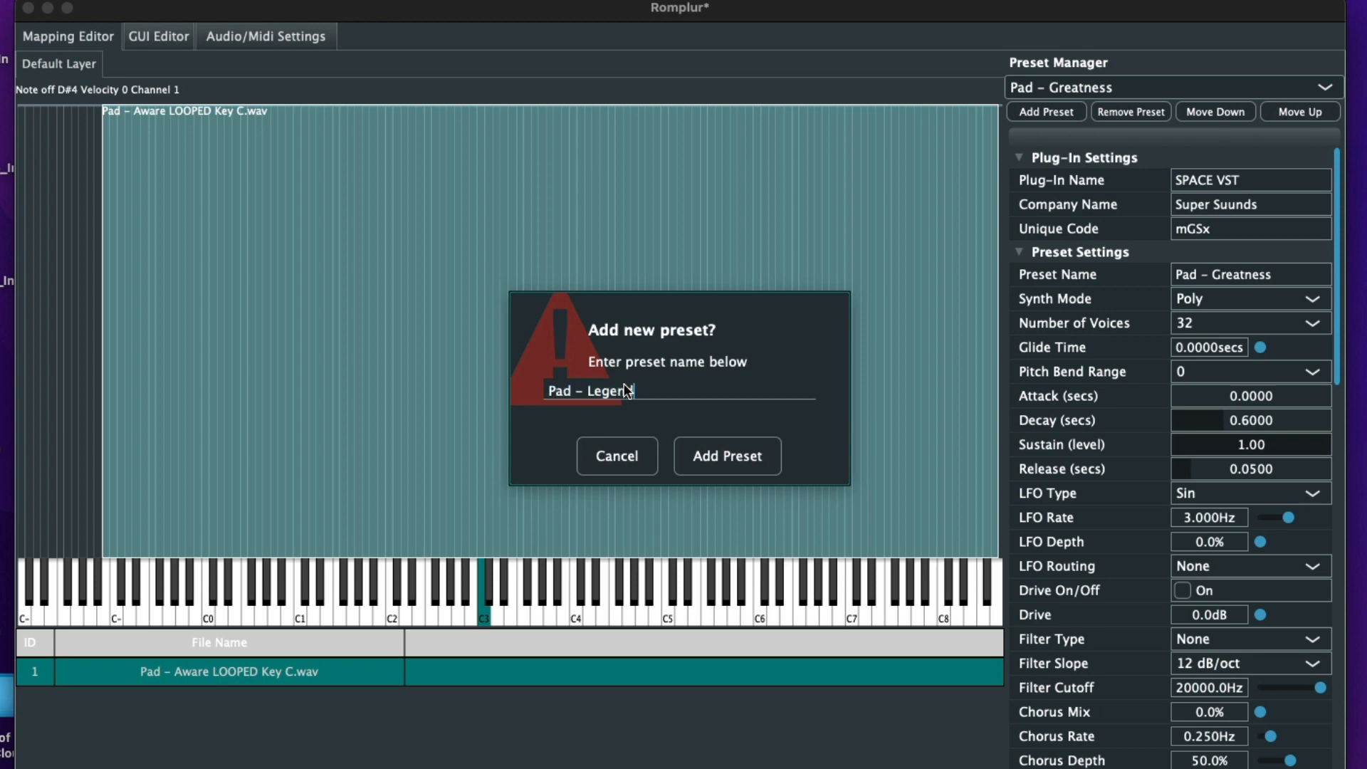
left_click(691, 455)
Step: Import Pad - Ex moon 060 Key C.wav from the Pads folder into the Pad - Legend preset, mapped to C3 with velocity 0 to 127
left_click_drag(854, 767, 1000, 257)
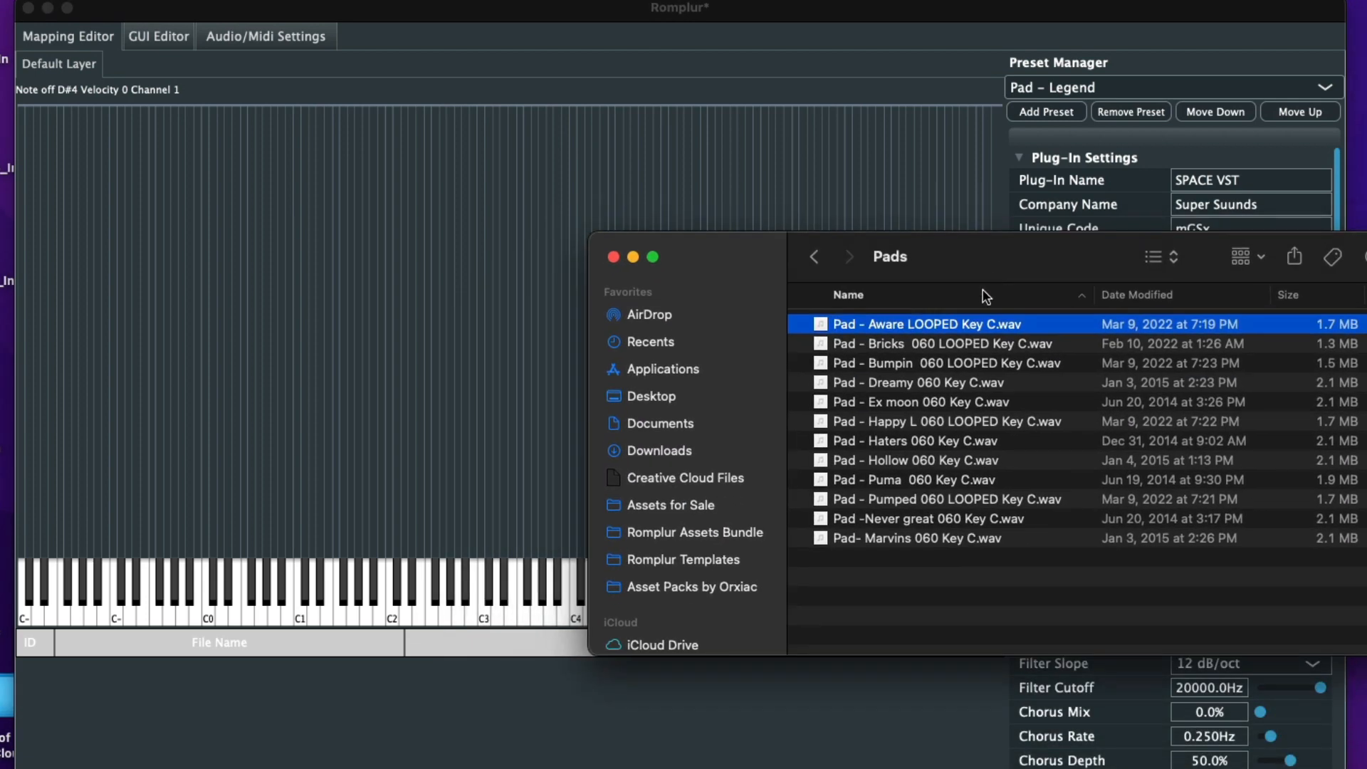
left_click(912, 403)
left_click_drag(899, 398, 437, 317)
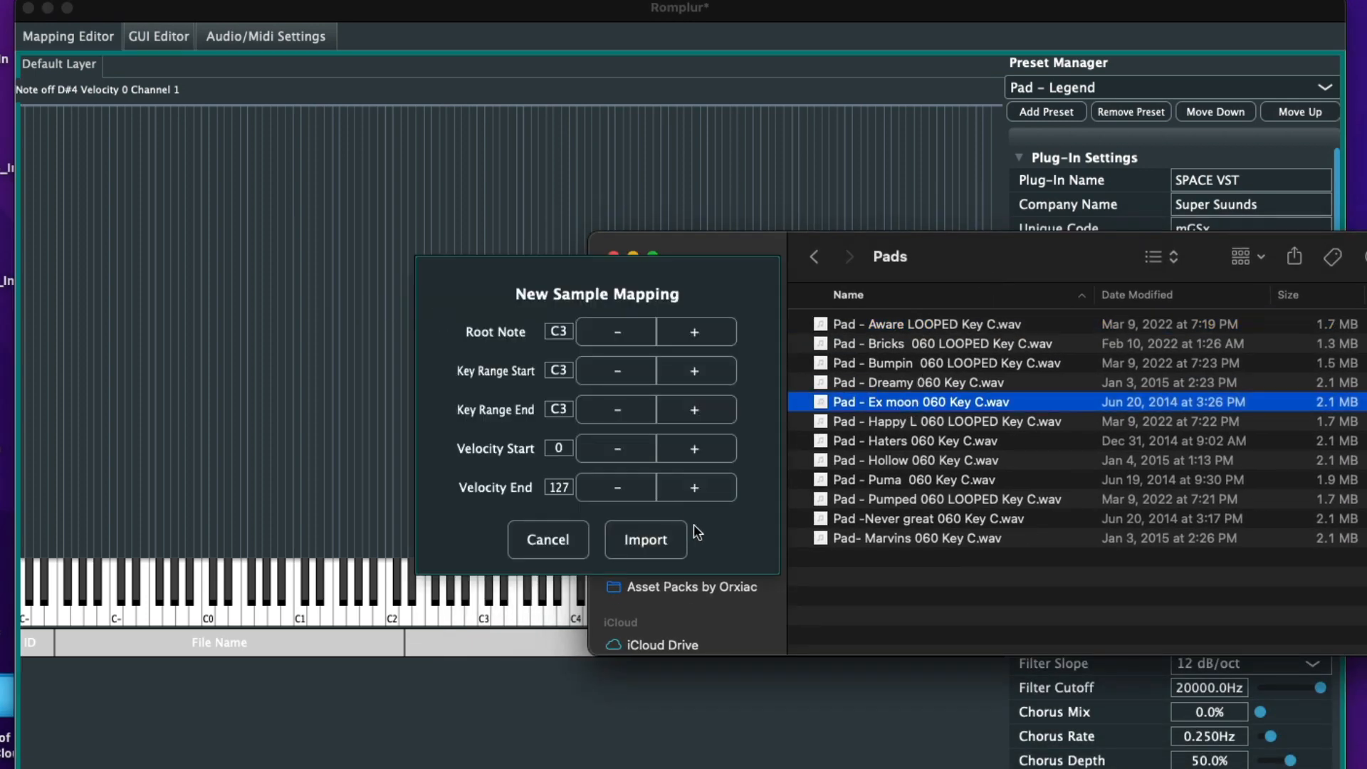
left_click(645, 539)
left_click_drag(740, 254, 843, 768)
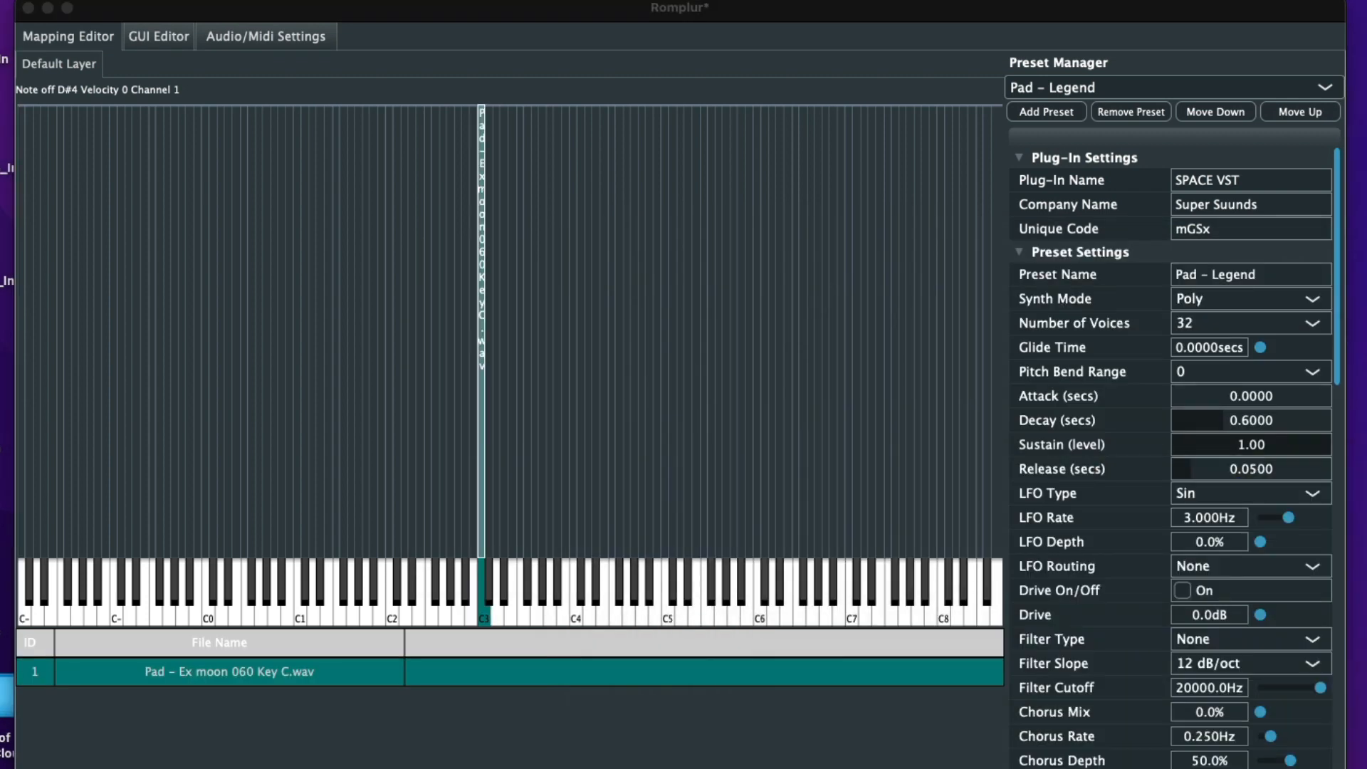
Step: Stretch the Pad - Ex moon 060 Key C.wav mapping across the keyboard to a key range of about 5 to 127
left_click(482, 498)
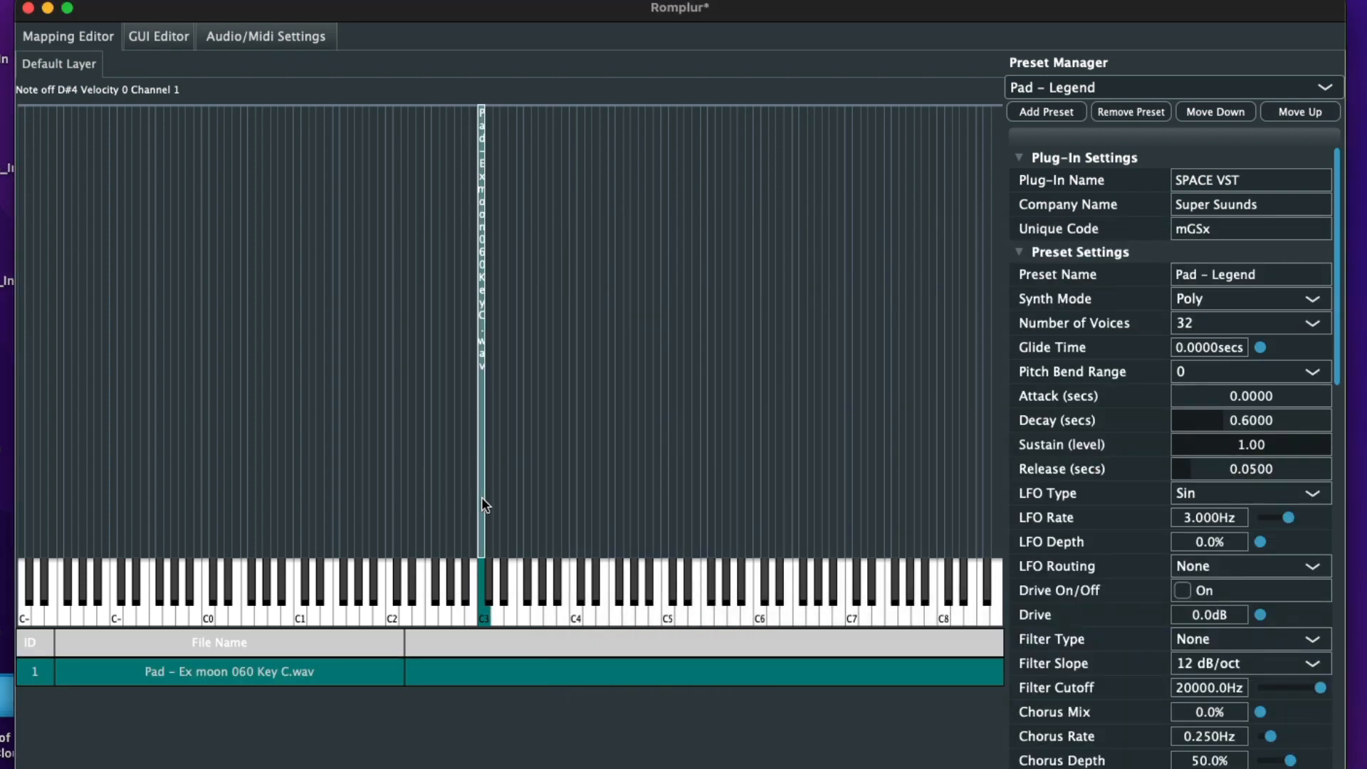
left_click_drag(482, 505, 944, 542)
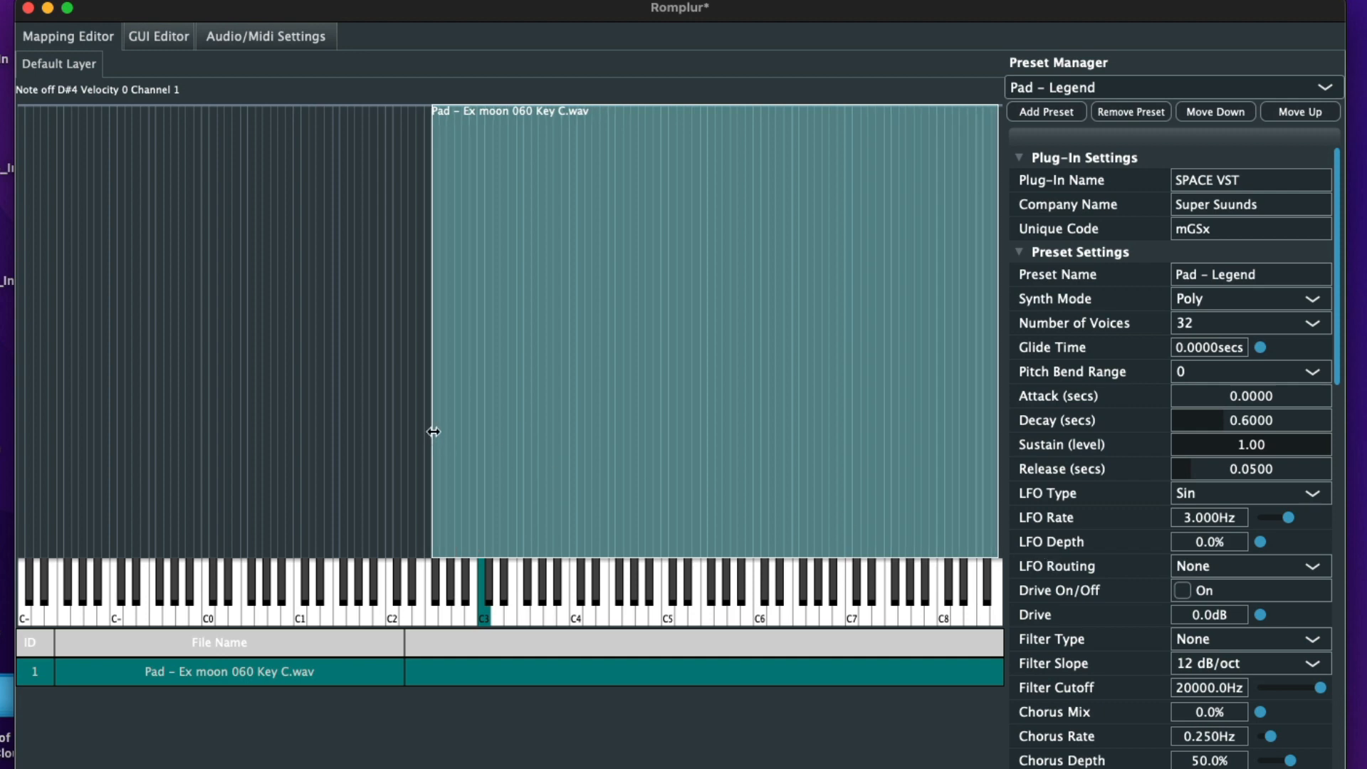
left_click_drag(431, 431, 58, 373)
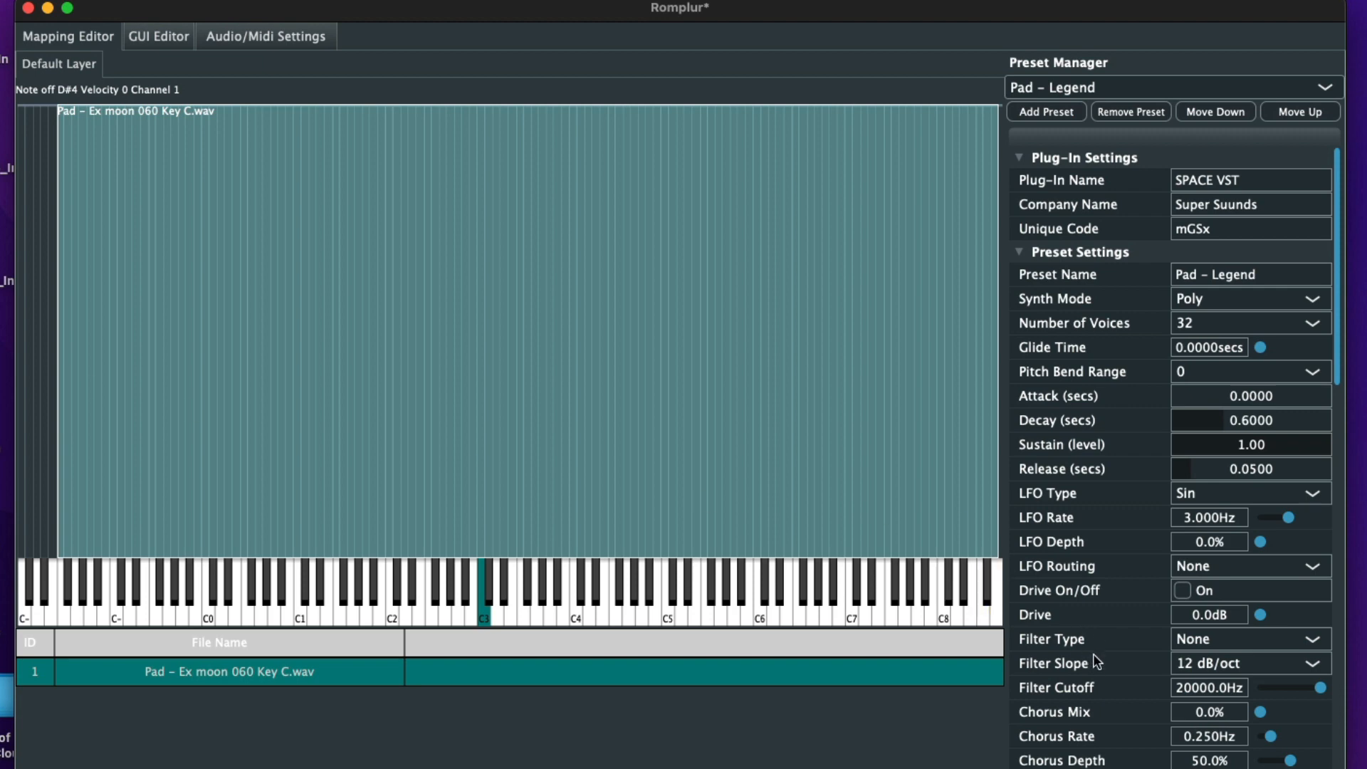
Step: Set the Pad - Ex moon 060 Key C.wav sample's loop mode to Forward and its loop fade to 100%
scroll(1090, 622, "down", 15)
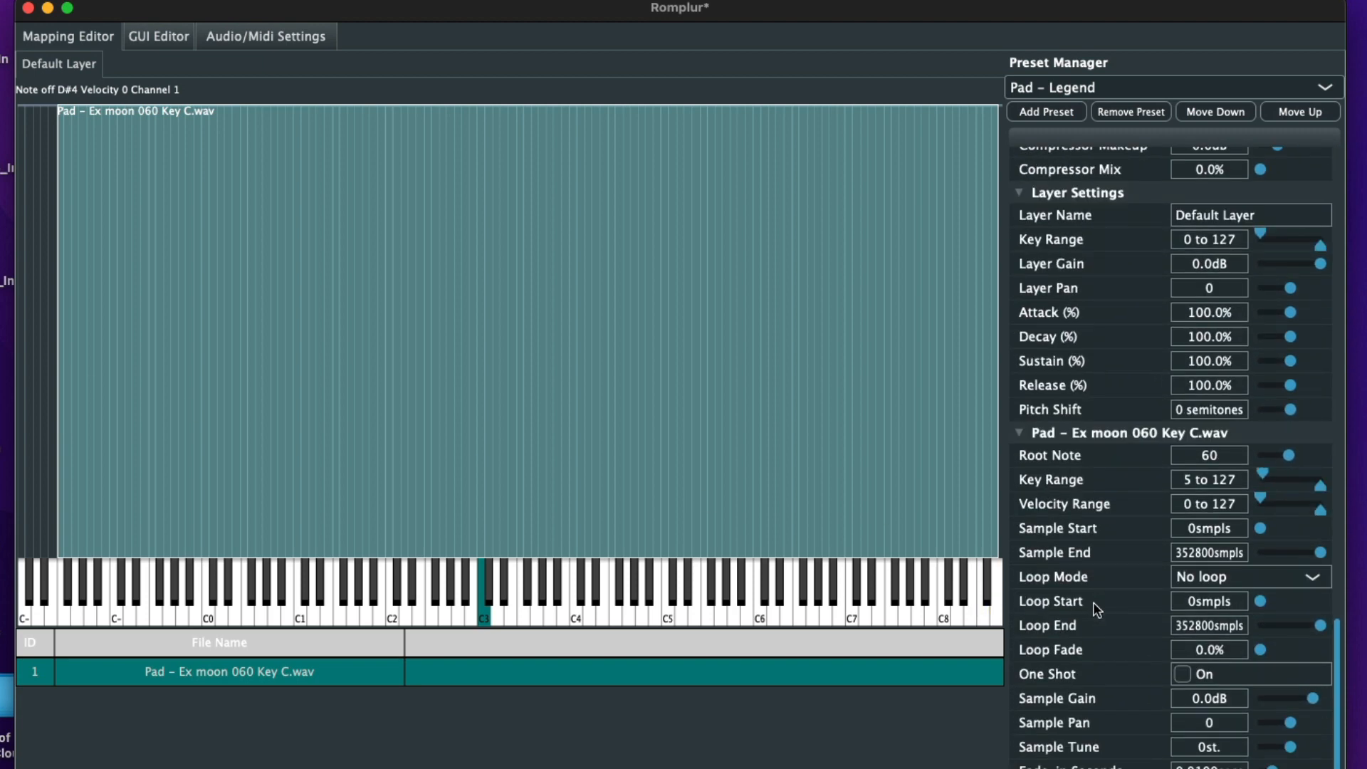
left_click(1202, 578)
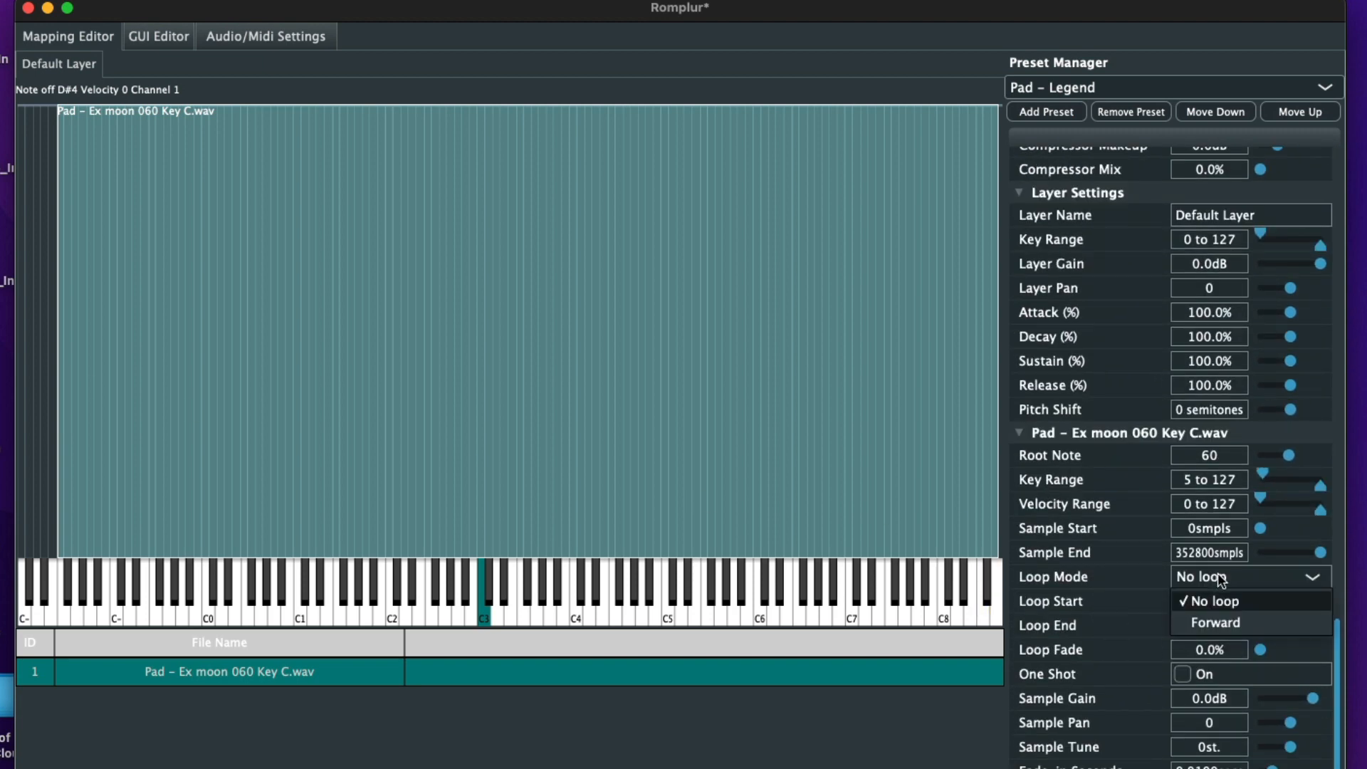
left_click(1214, 624)
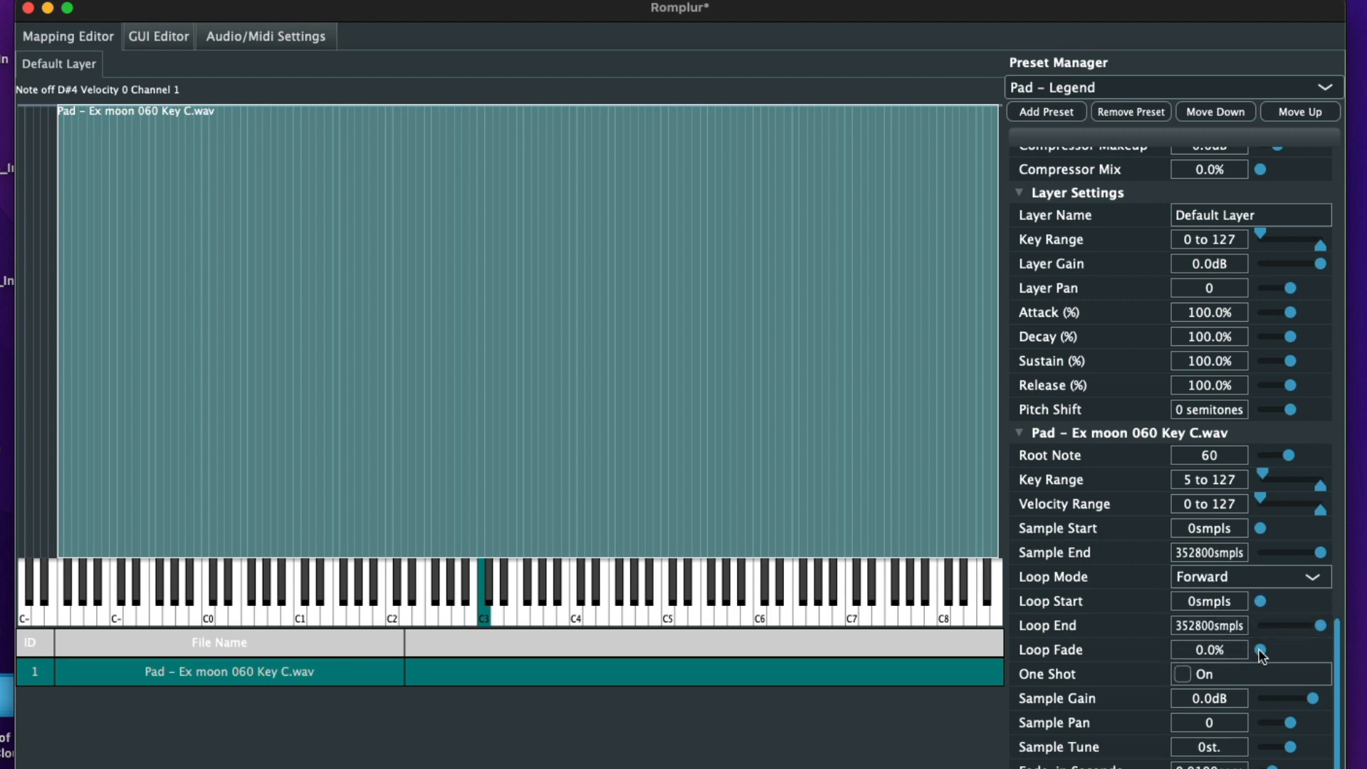
left_click_drag(1259, 650, 1363, 668)
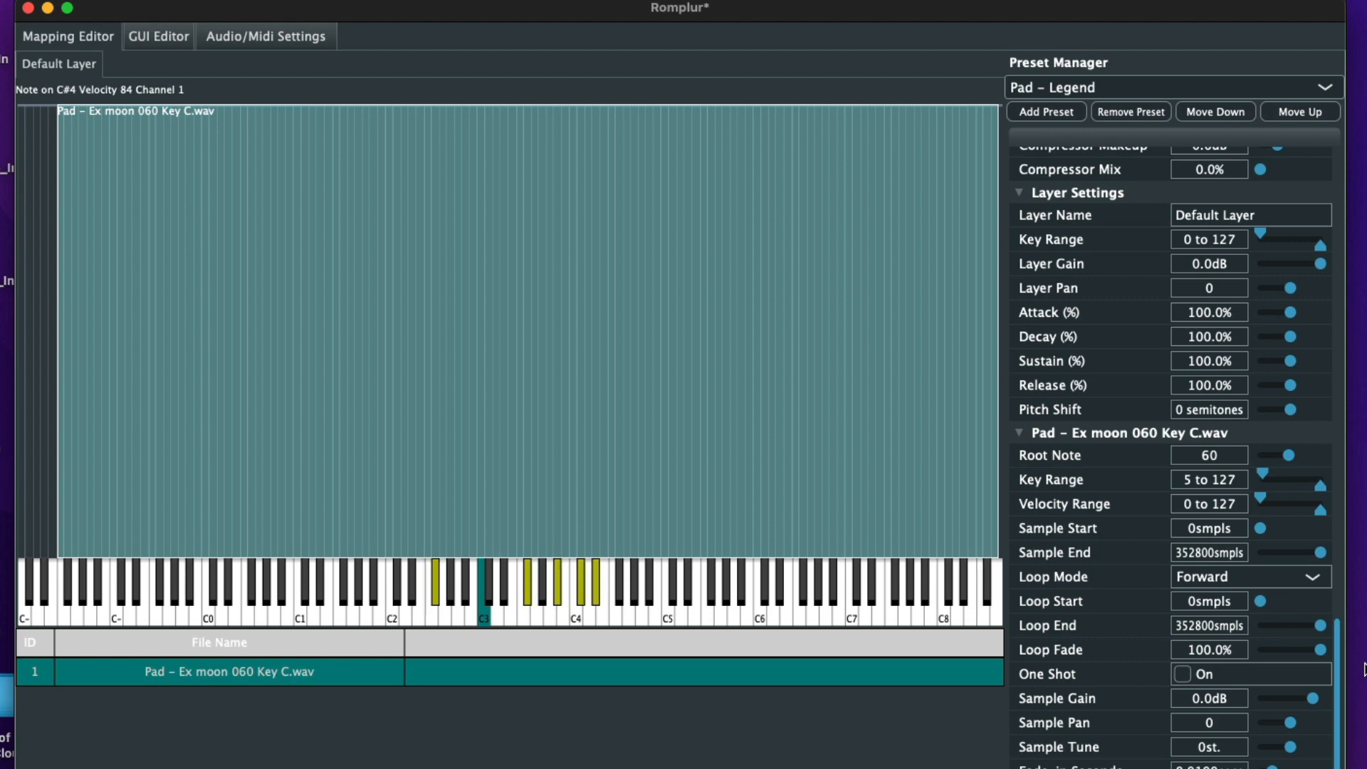
Step: In the GUI editor, add a drum pad and place it below the Delay knob at about X 75, Y 368
left_click(179, 53)
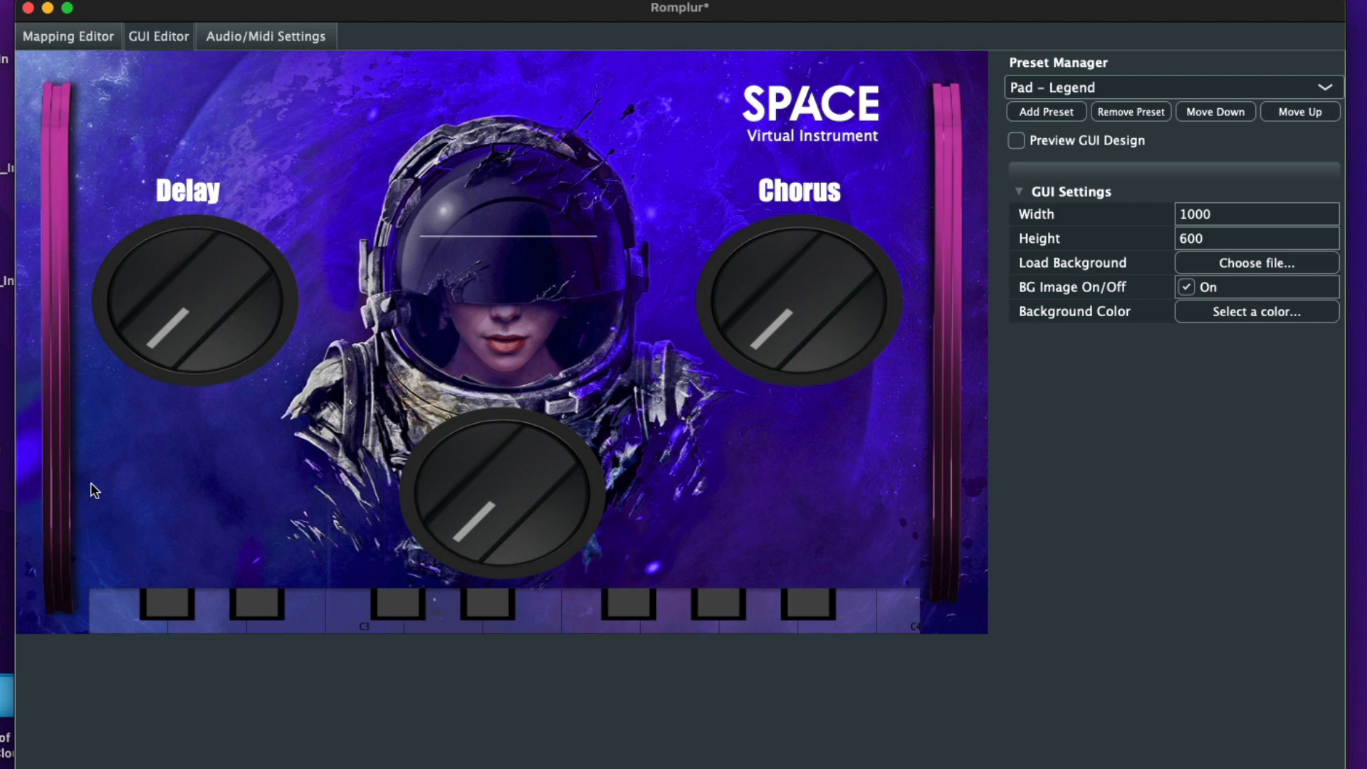
right_click(147, 461)
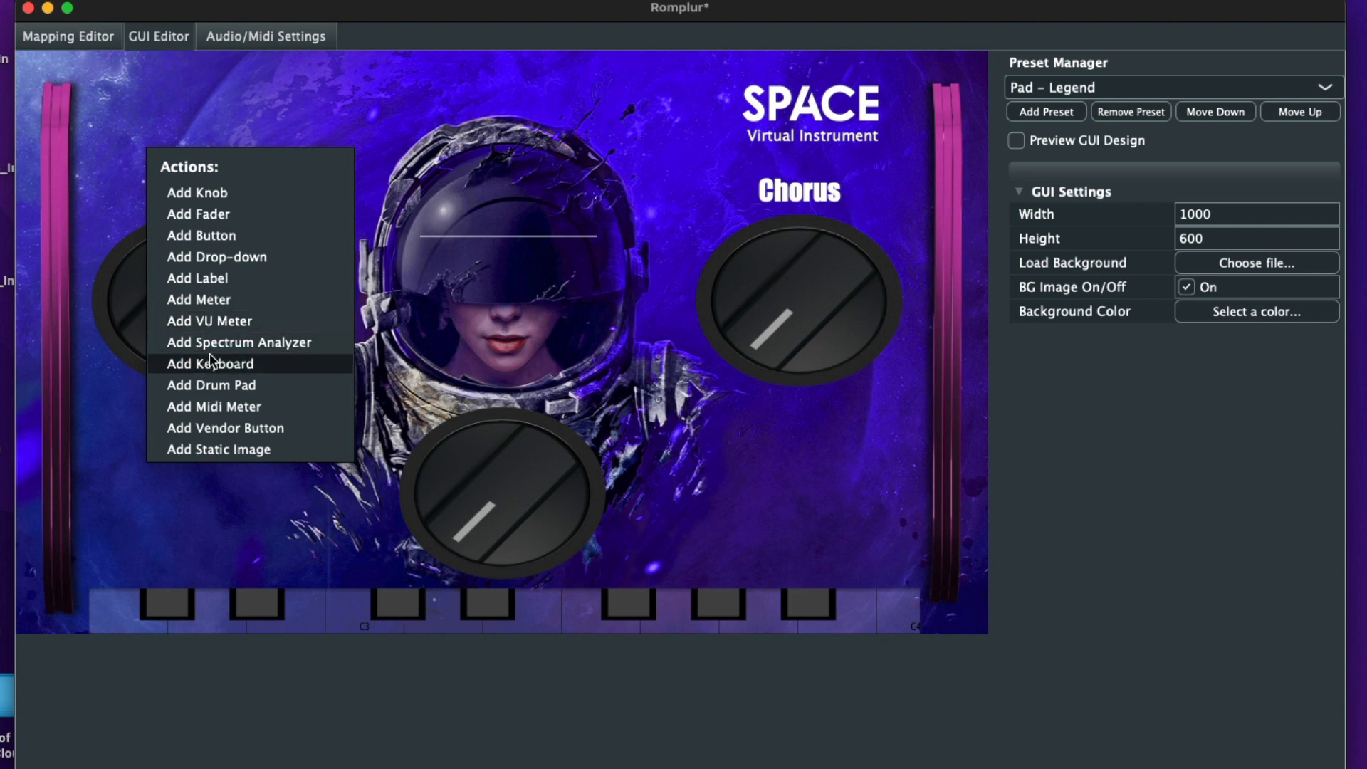
left_click(208, 388)
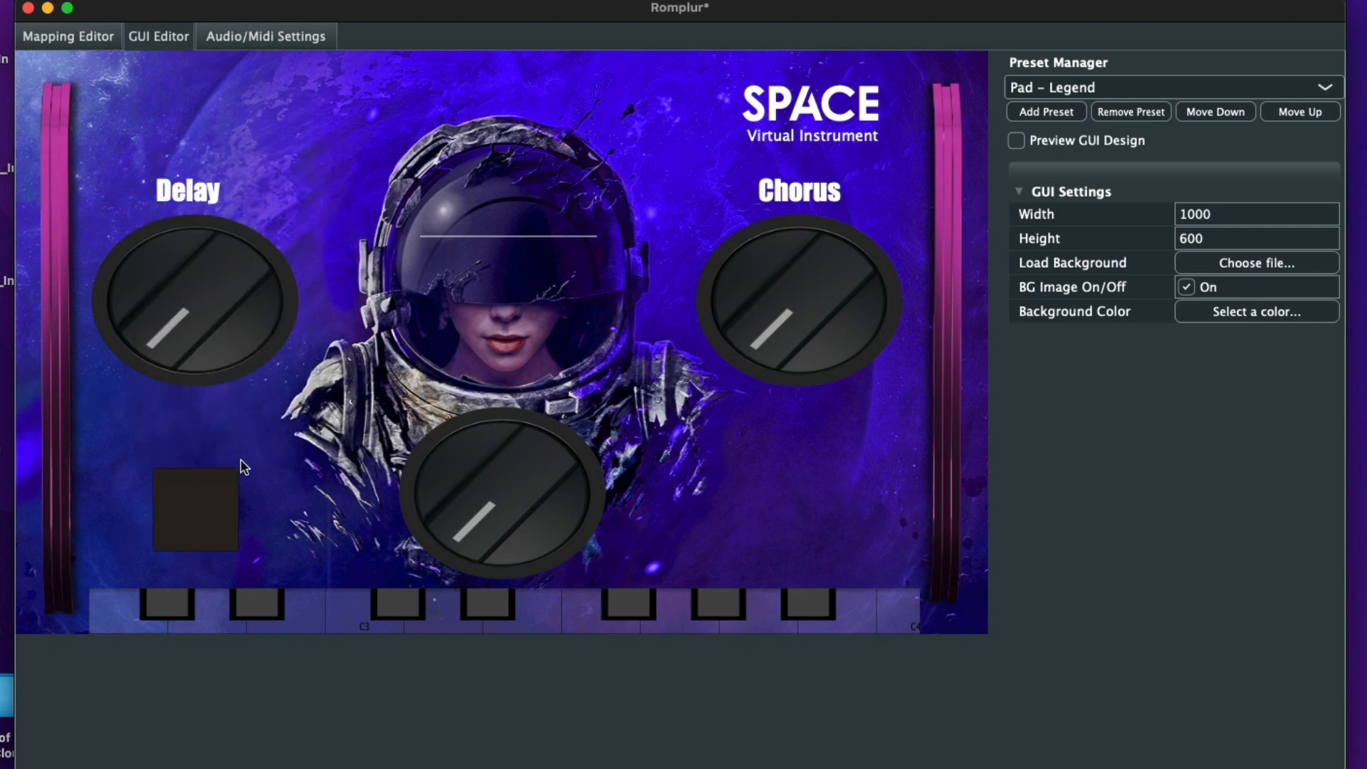
left_click_drag(225, 509, 168, 461)
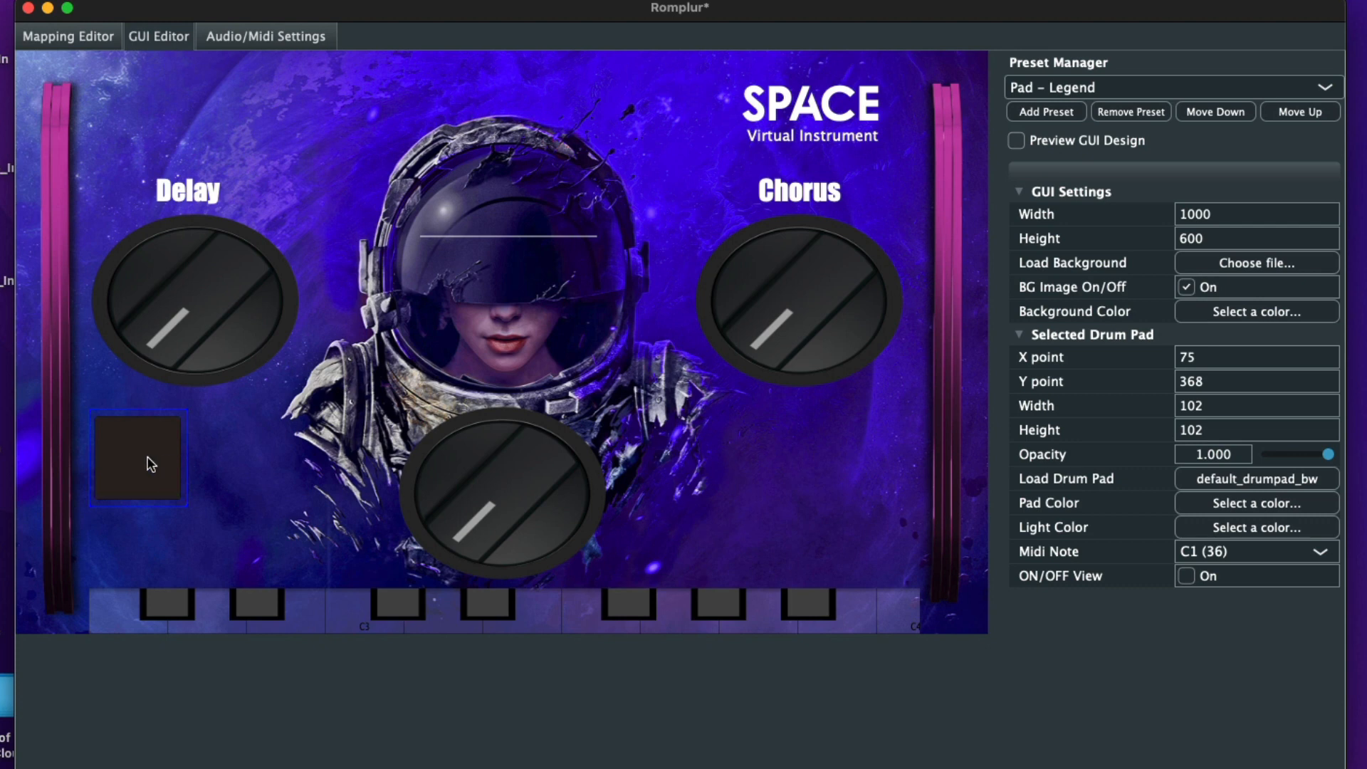
Step: Duplicate the drum pad three times and arrange the four pads in a two-by-two grid below the Delay knob
key("super+d")
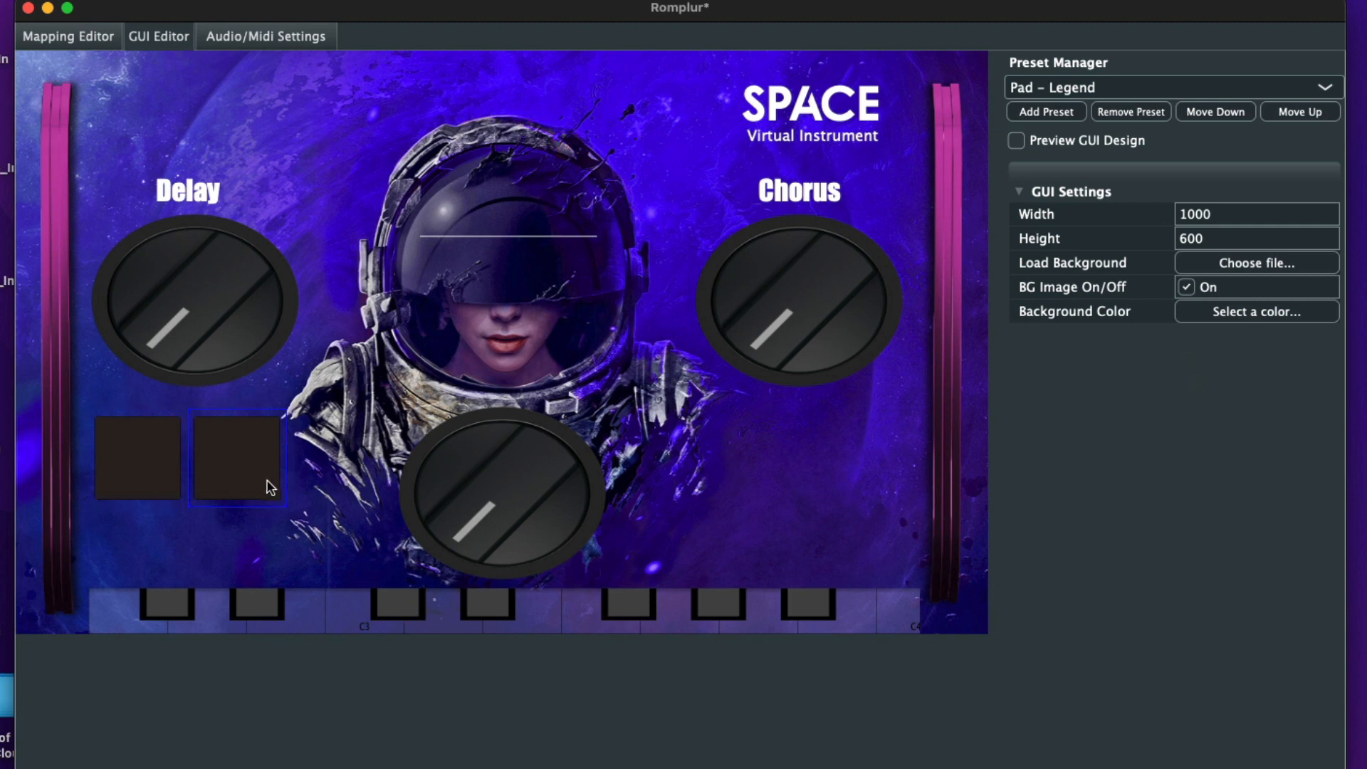
left_click_drag(138, 458, 215, 442)
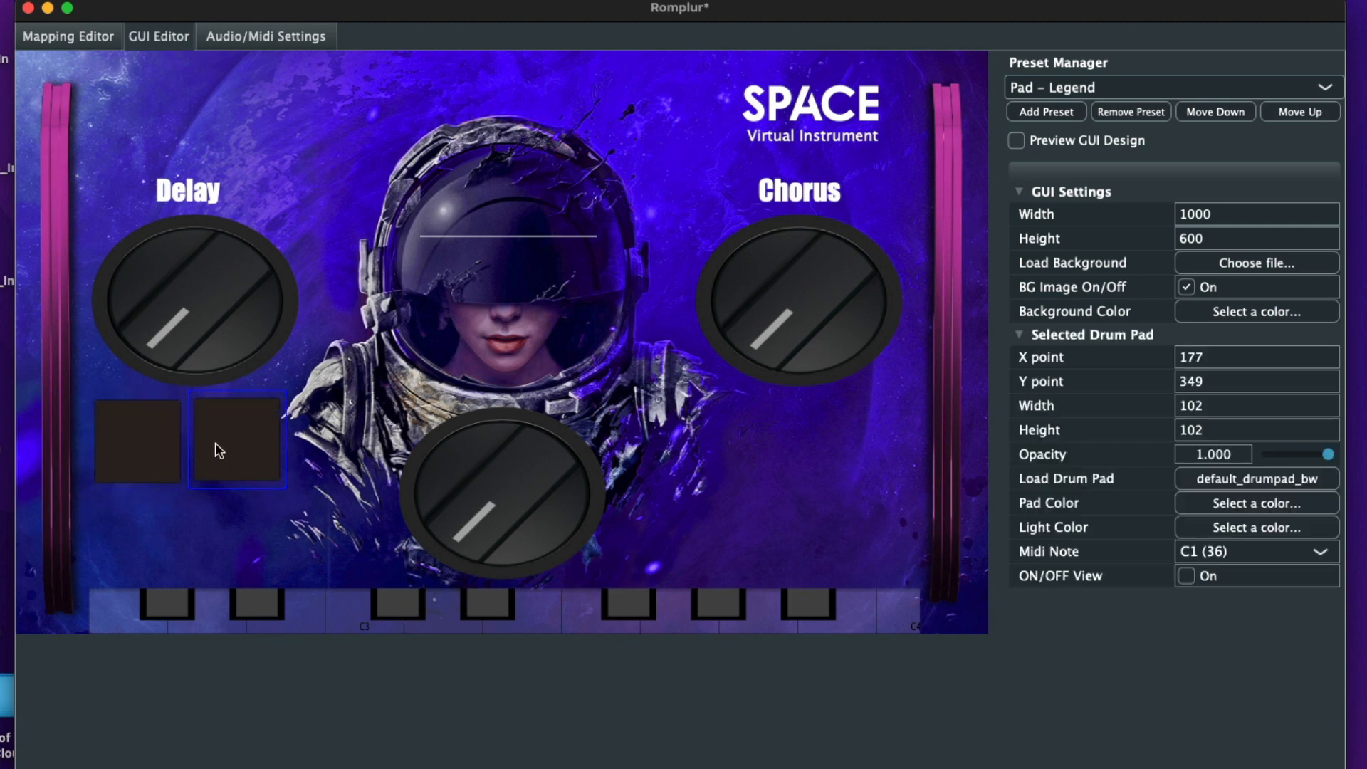
left_click(104, 464)
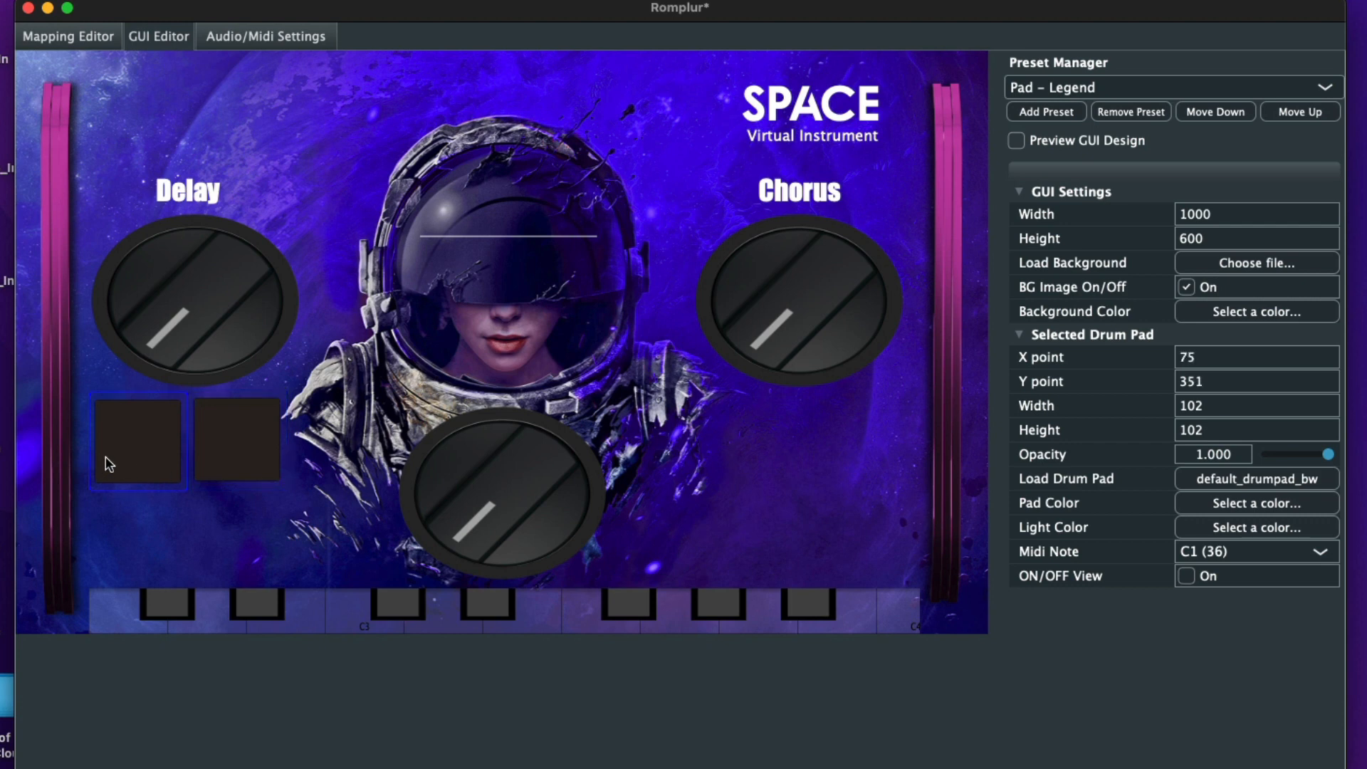
key("super+d")
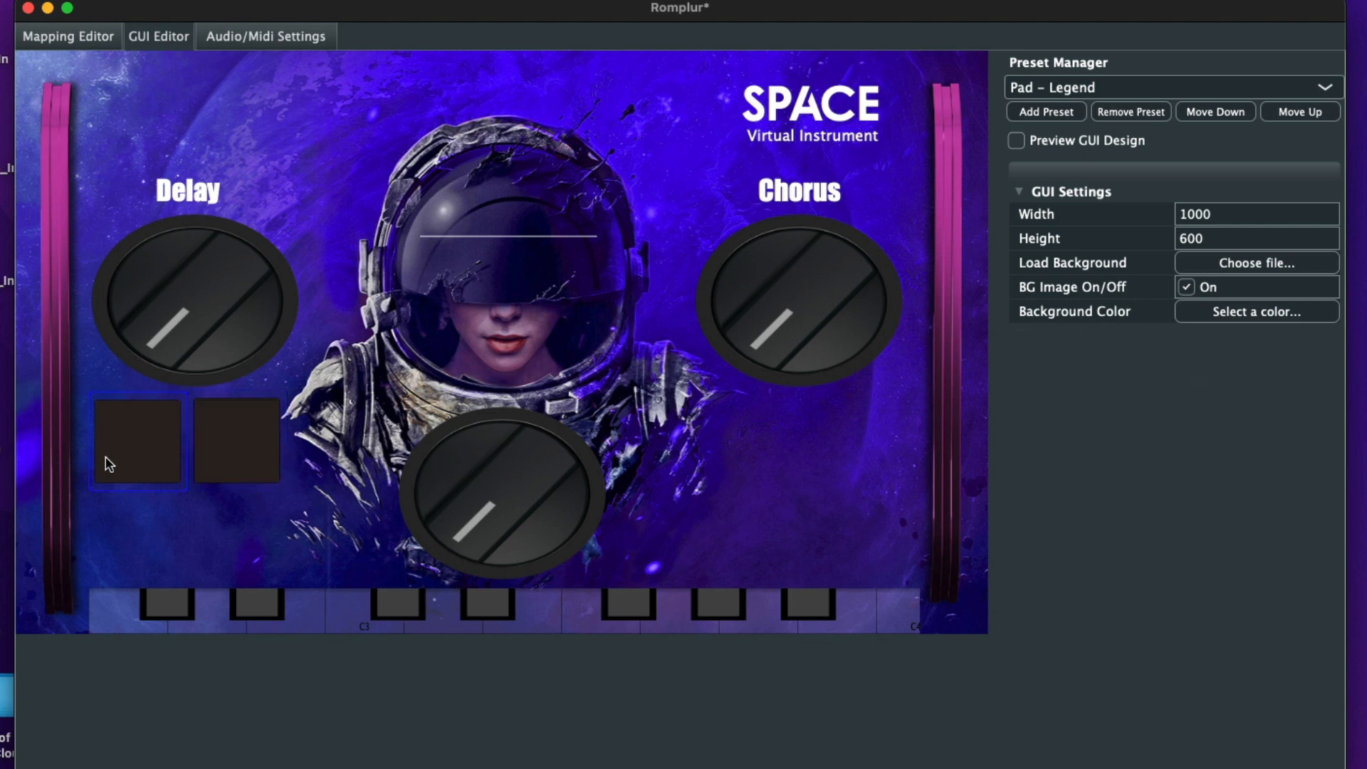
left_click_drag(254, 476, 153, 565)
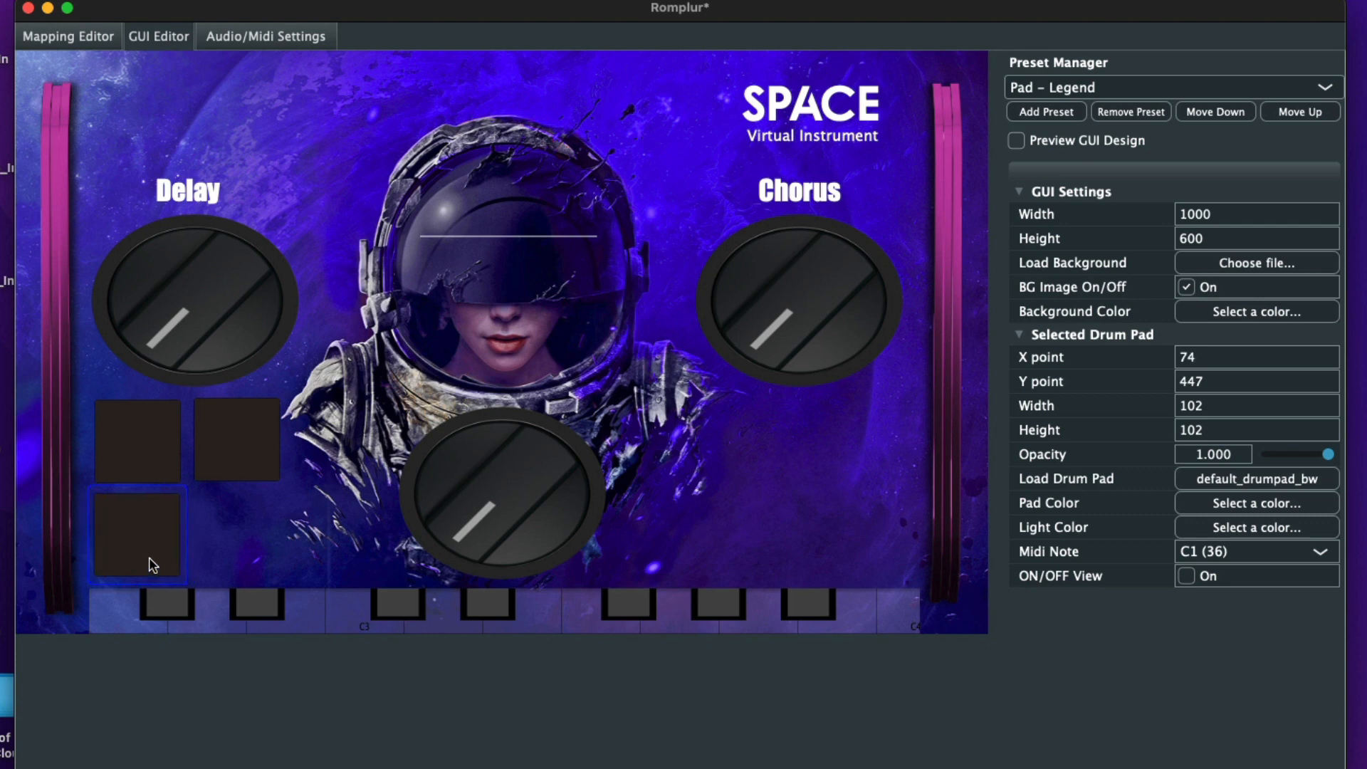
key("super+d")
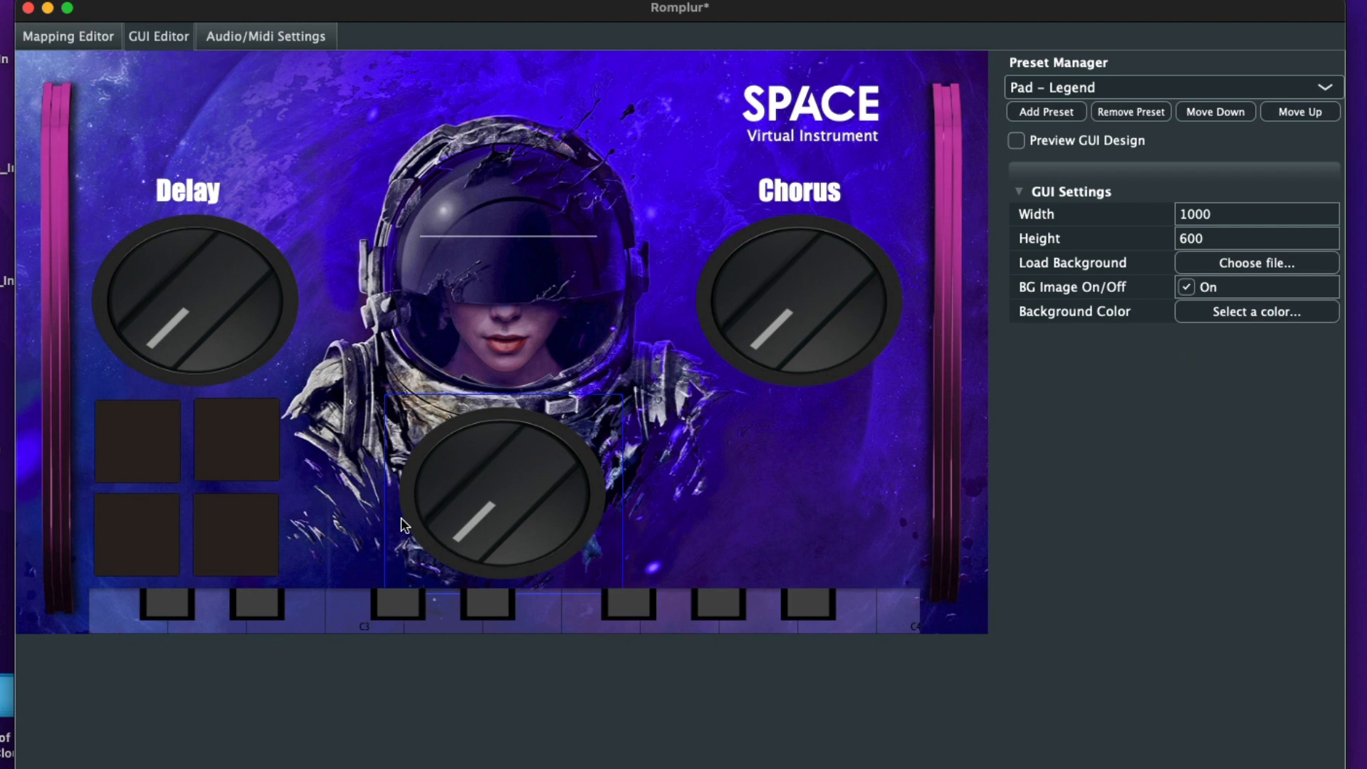
Step: Duplicate the grid's upper-right drum pad and place the copy below the Chorus knob at about X 715, Y 357
left_click(249, 473)
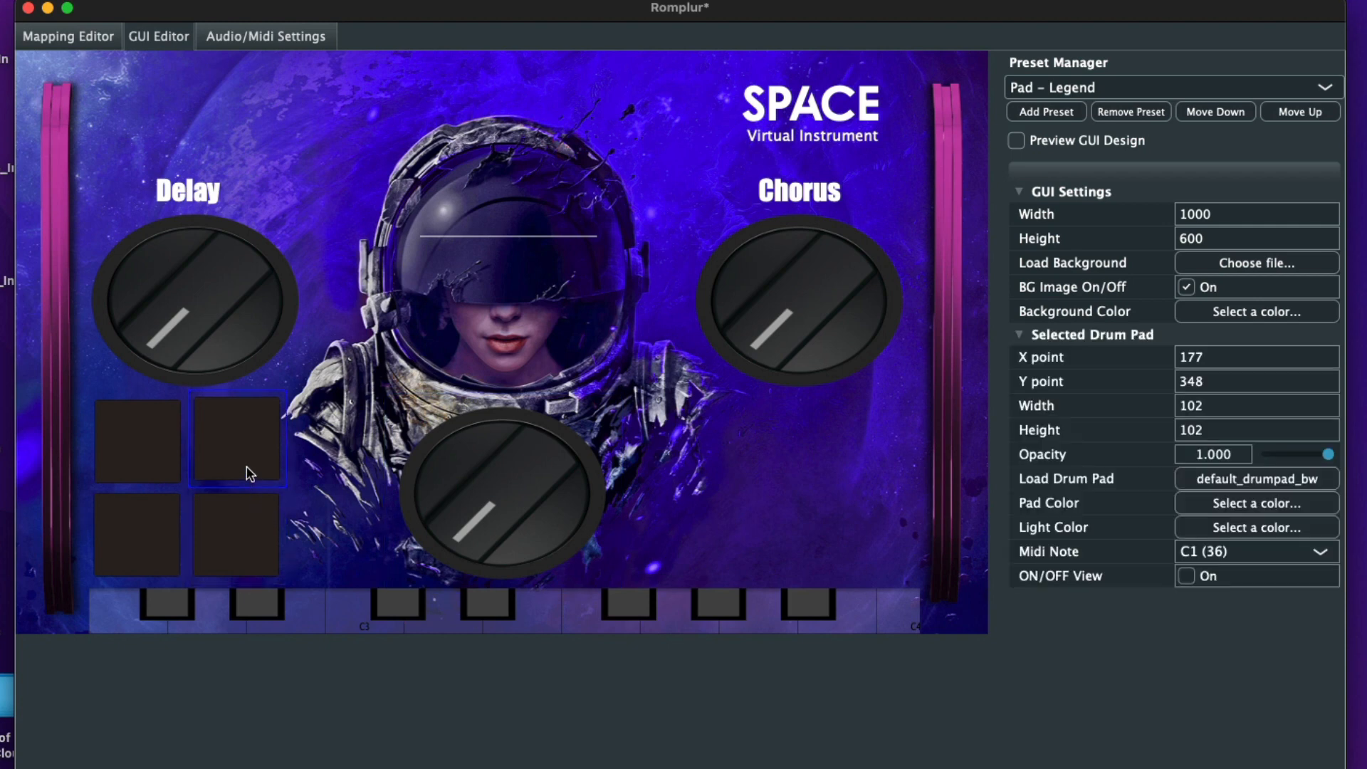
key("super+d")
left_click(366, 456)
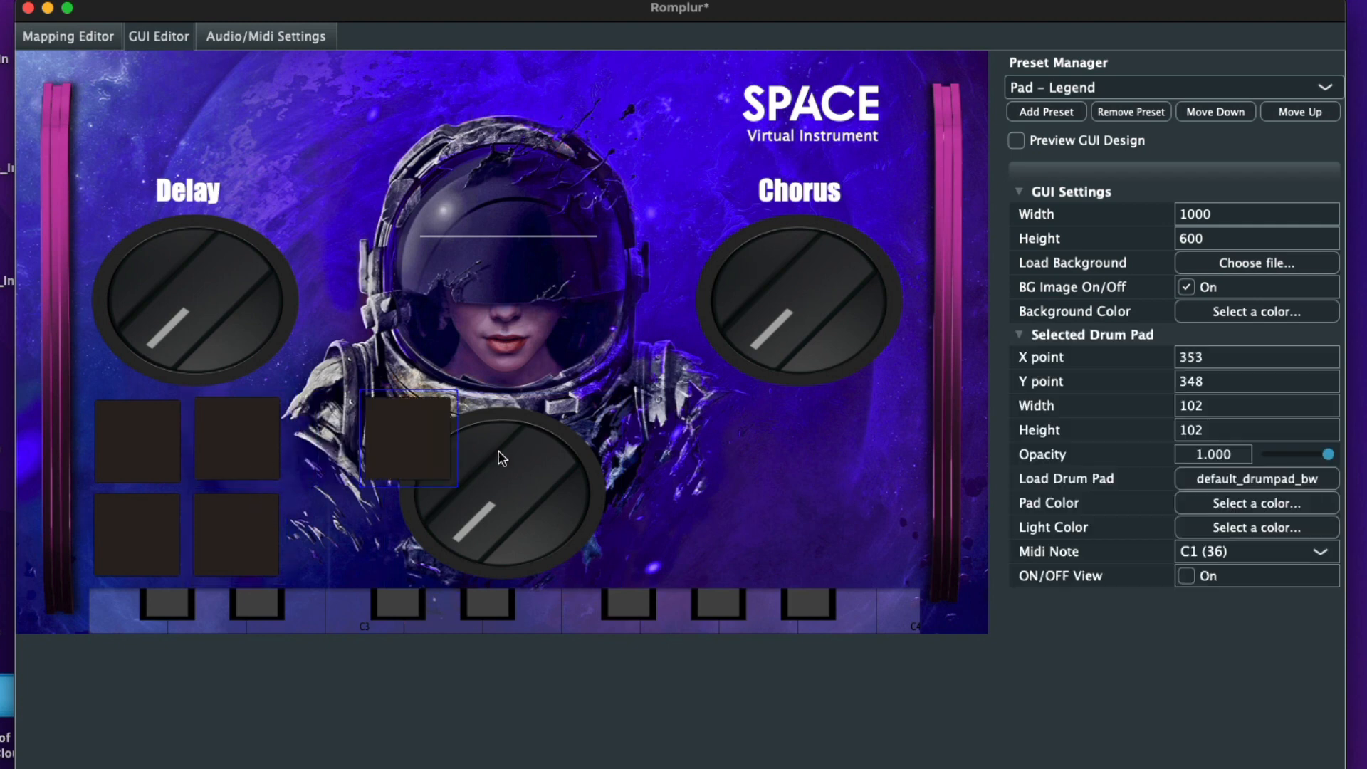
left_click_drag(437, 457, 787, 460)
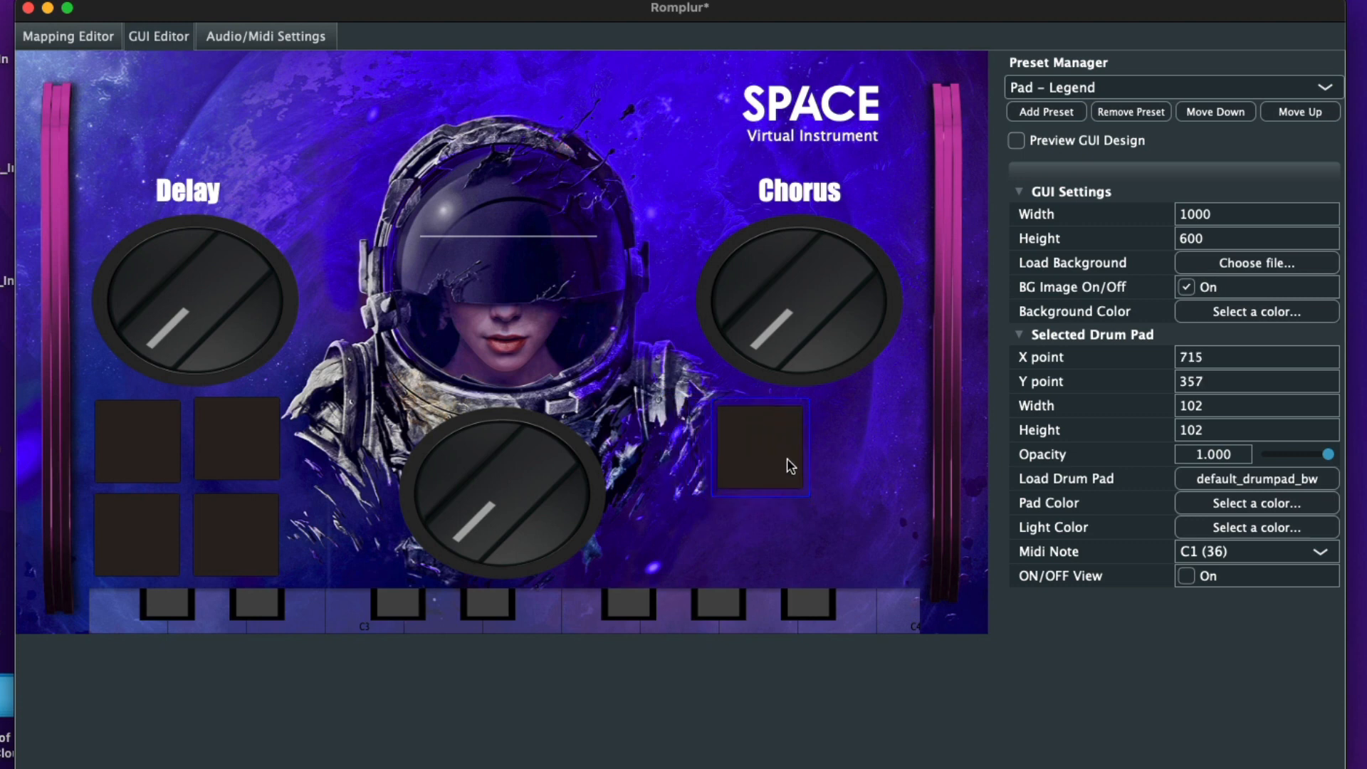
Step: Align the drum pad below the Chorus knob with the Delay pads at X 704, Y 348, and duplicate it beside itself
left_click(143, 449)
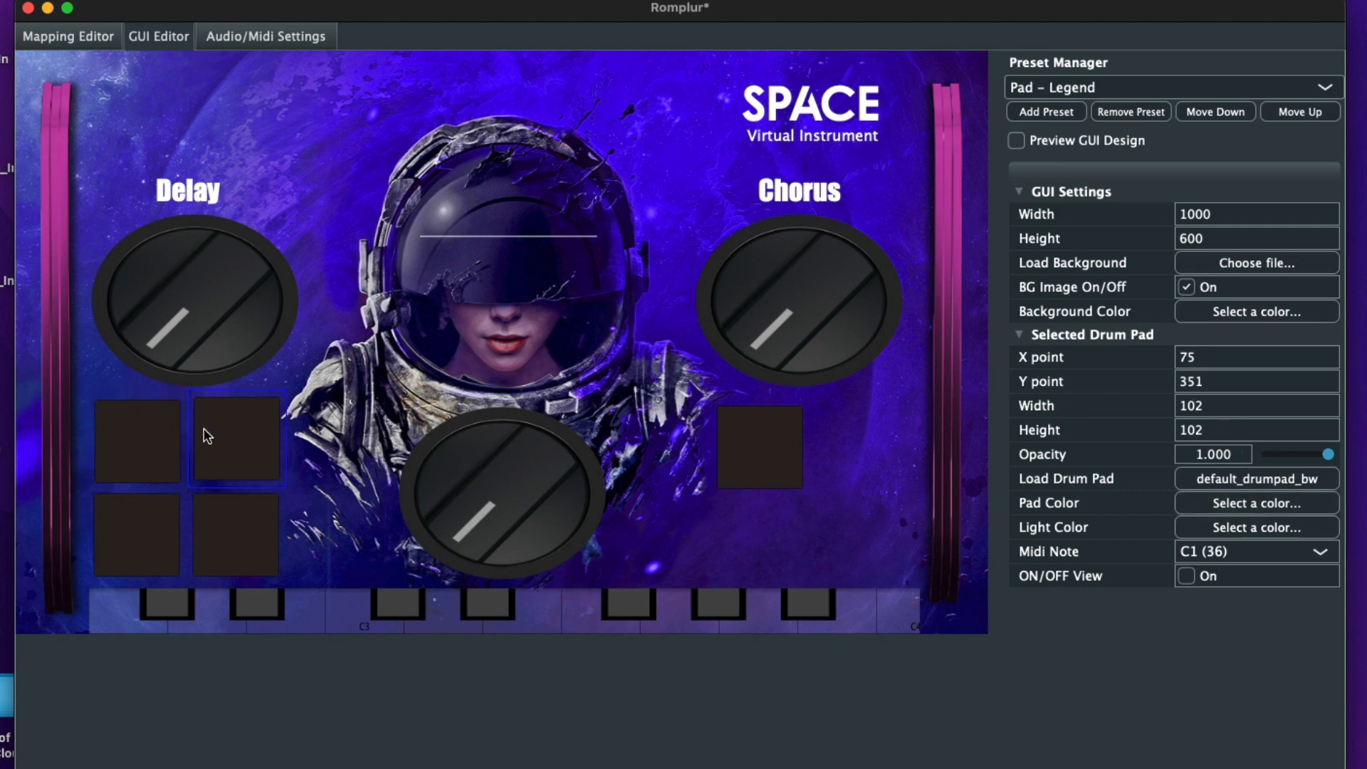
left_click(225, 438)
left_click(730, 447)
mouse_move(730, 447)
left_mouse_down()
mouse_move(728, 429)
mouse_move(720, 437)
left_mouse_up()
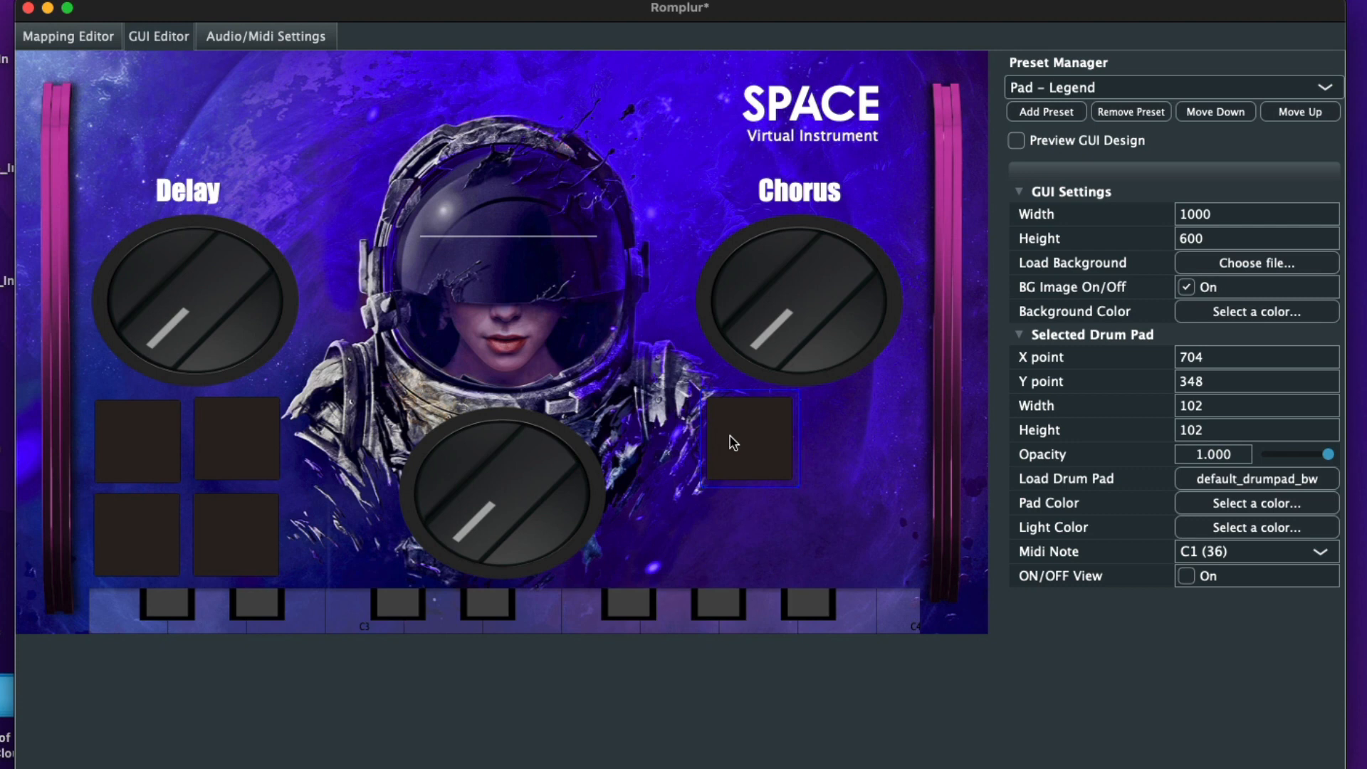
key("super+d")
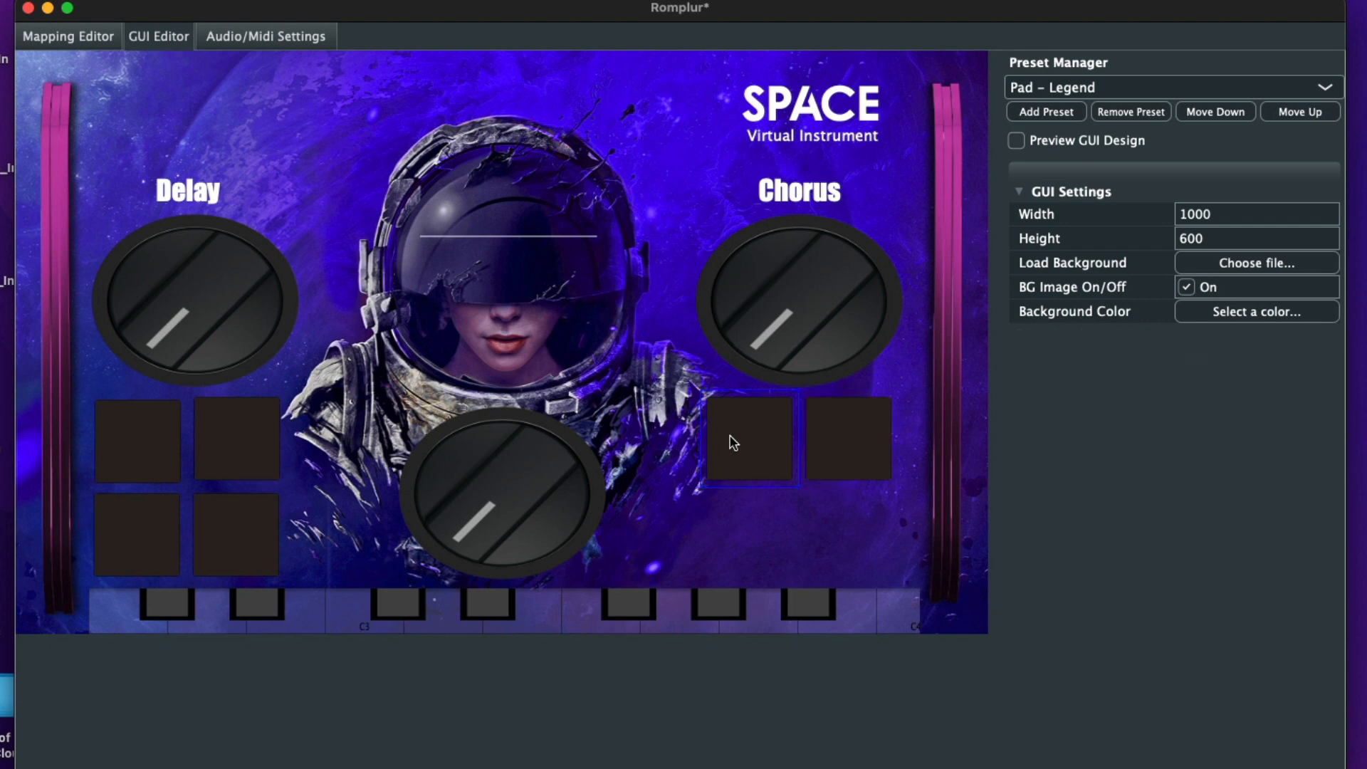
Step: Copy the Delay grid's lower-right drum pad to X 704, Y 444, and duplicate it at X 806 to complete the Chorus grid
left_click(228, 552)
left_click_drag(239, 542, 747, 551)
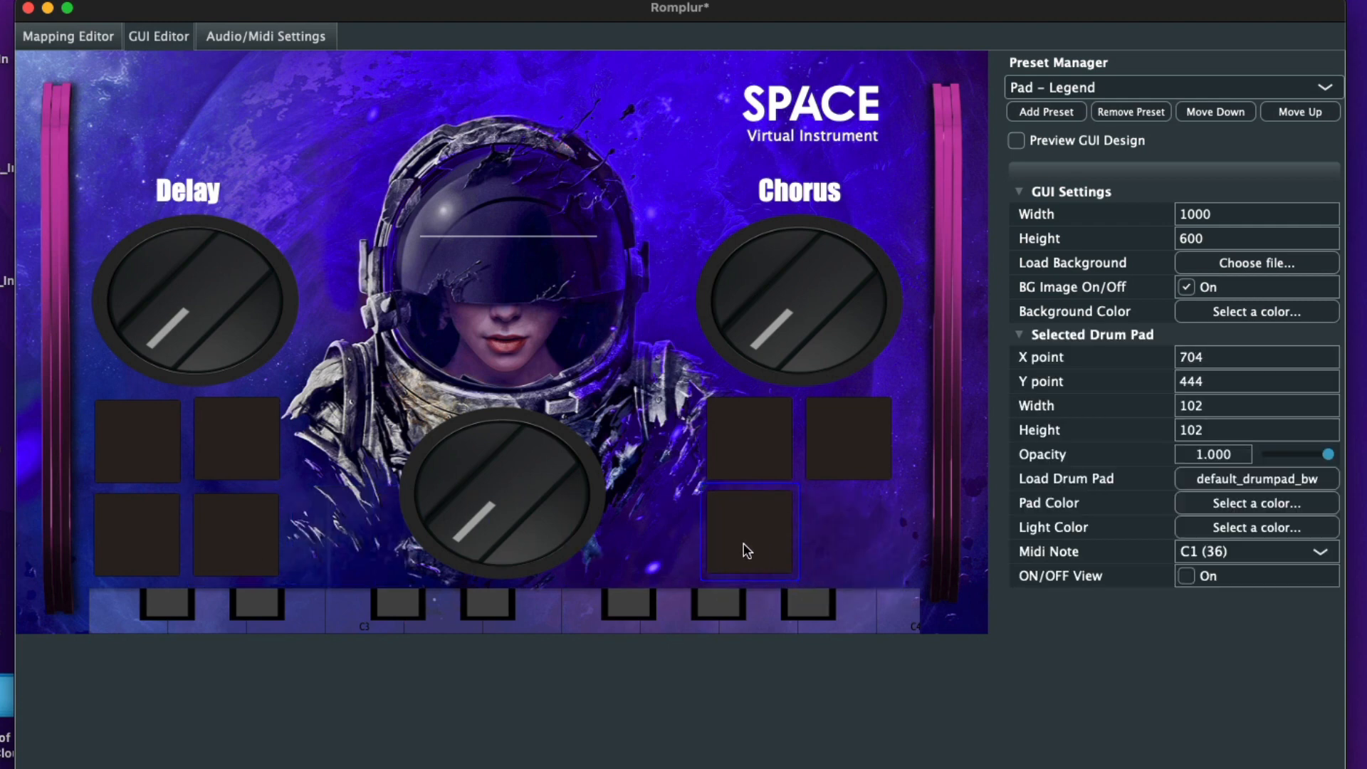
key("super+d")
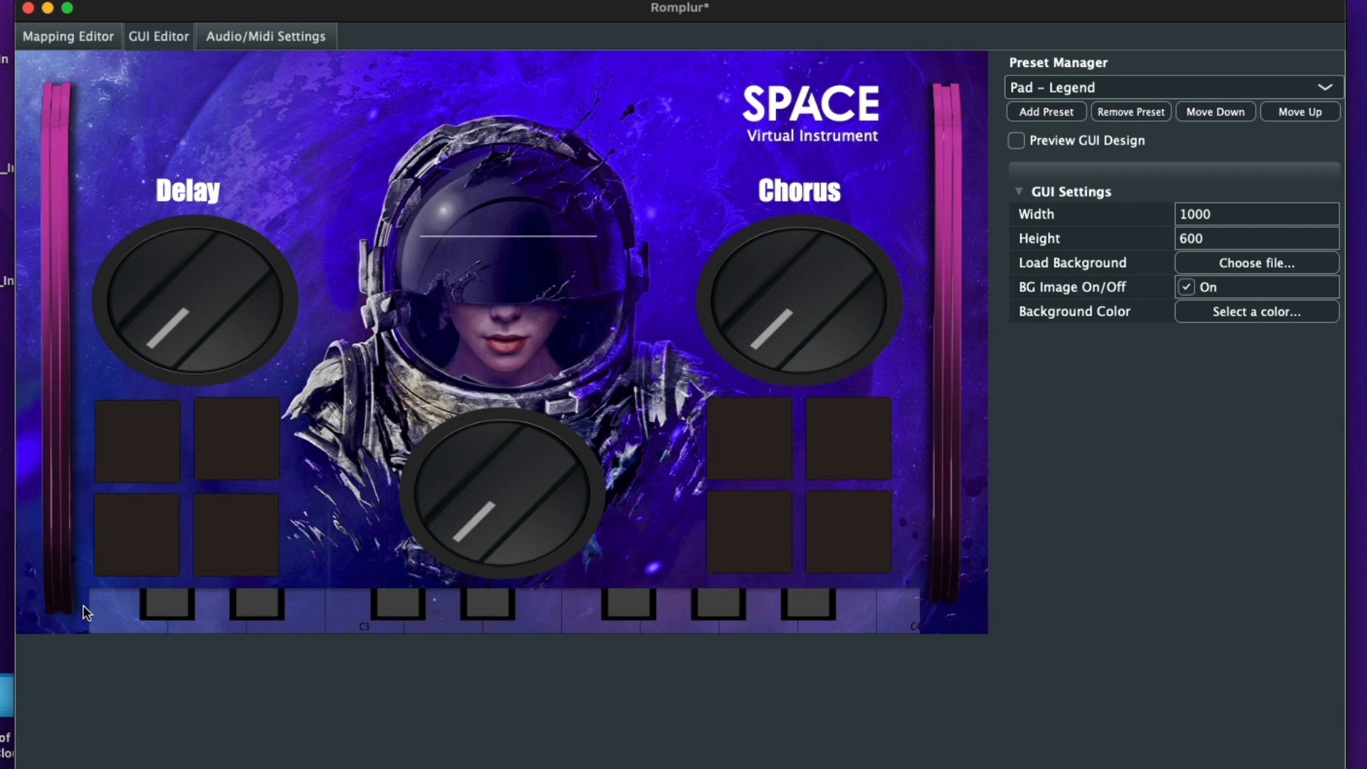
Step: Nudge the upper-right drum pad of the Delay grid into line with its neighbour at about X 177, Y 350
left_click(144, 466)
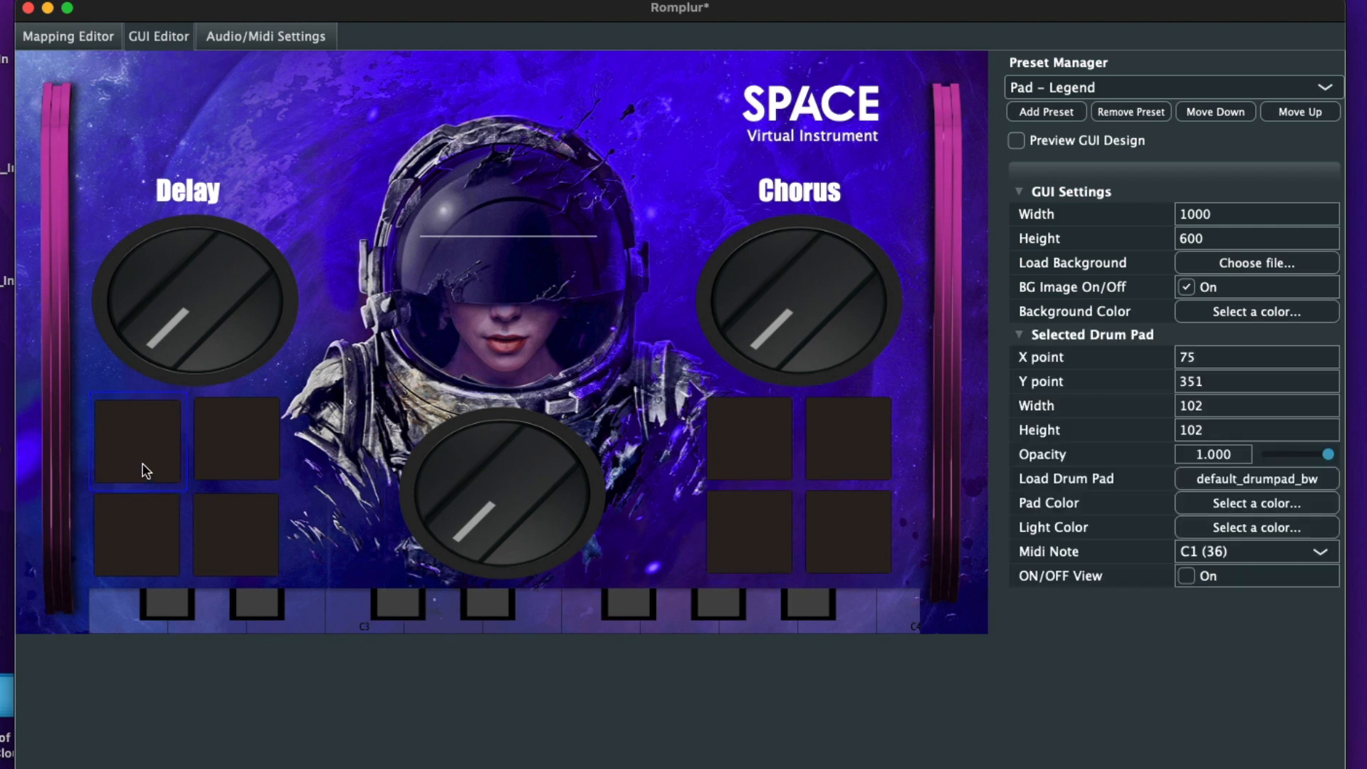
left_click(209, 443)
left_click_drag(208, 442, 209, 445)
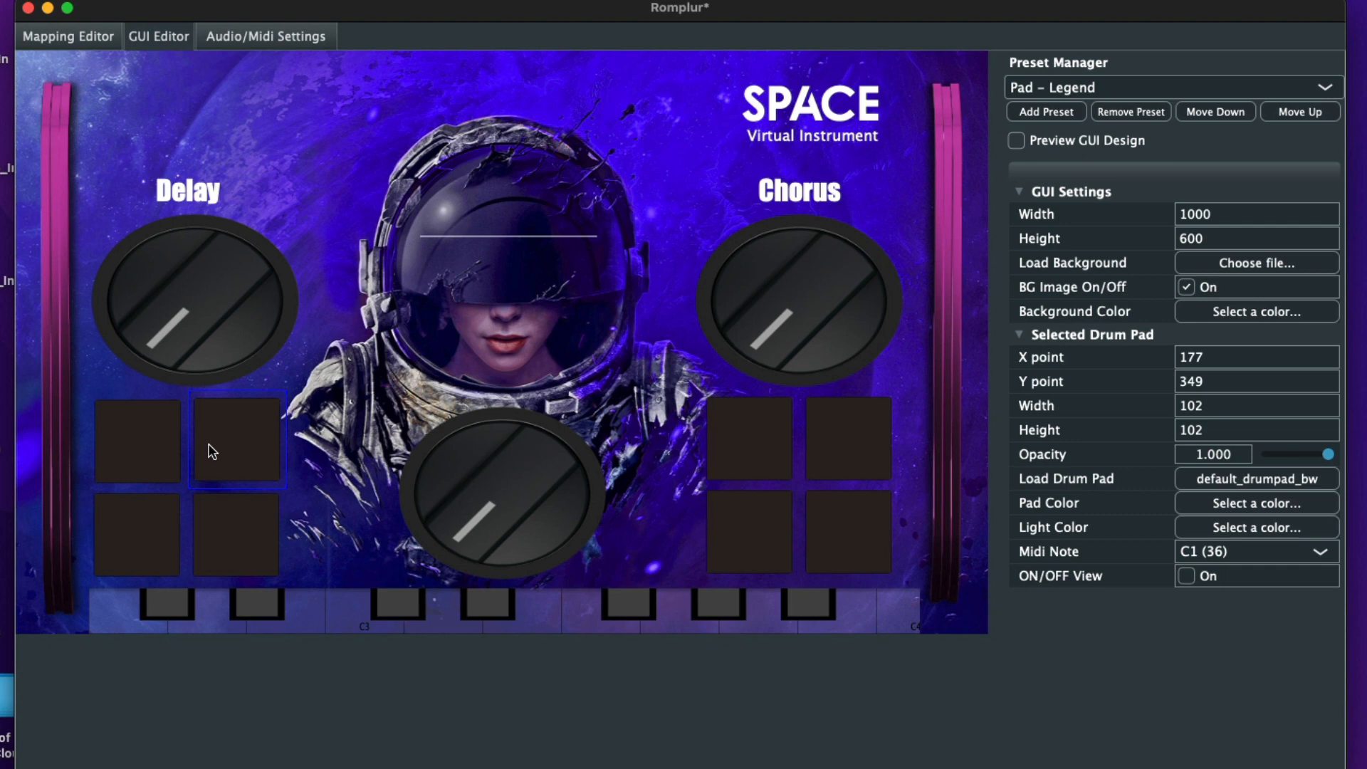
Step: Set the MIDI note of the Delay grid's upper-left drum pad to C3 (60)
left_click(139, 449)
left_click(1232, 559)
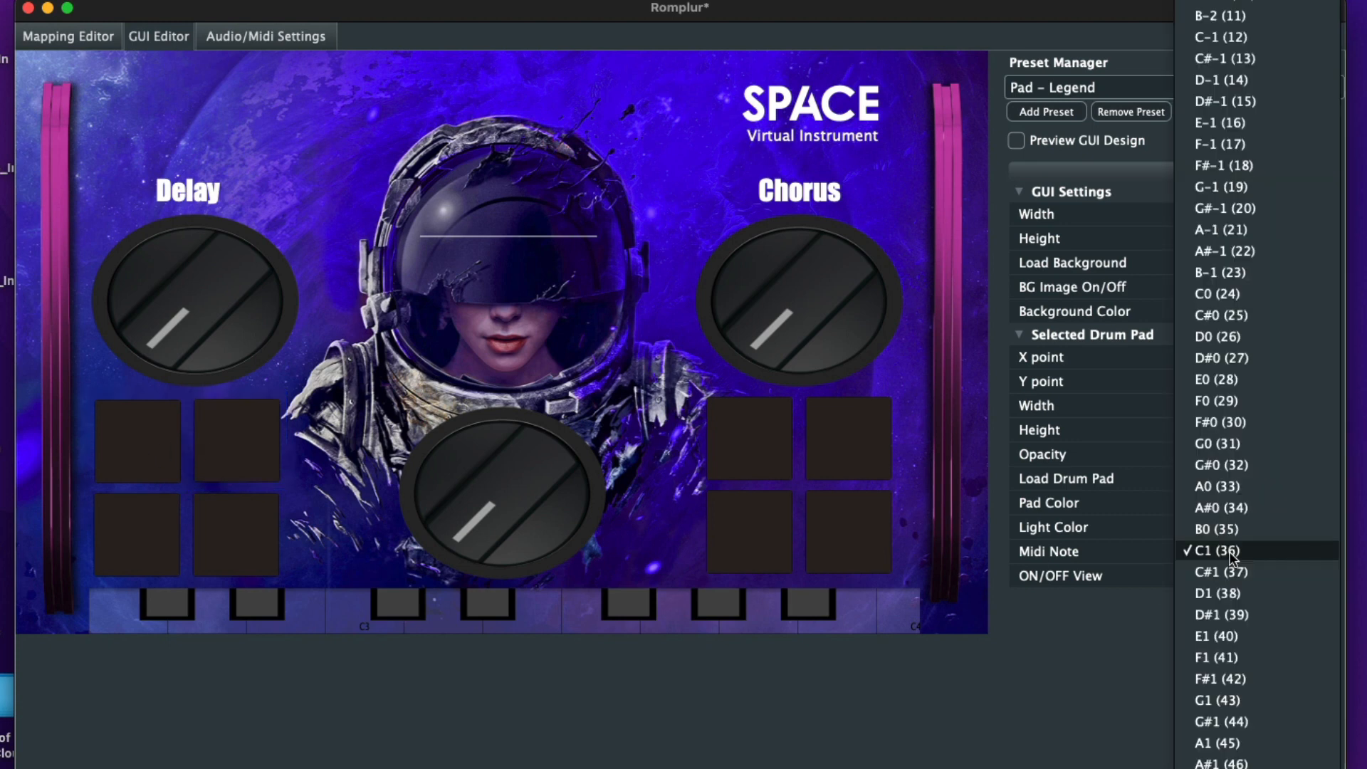
scroll(1273, 559, "down", 5)
scroll(1275, 564, "down", 8)
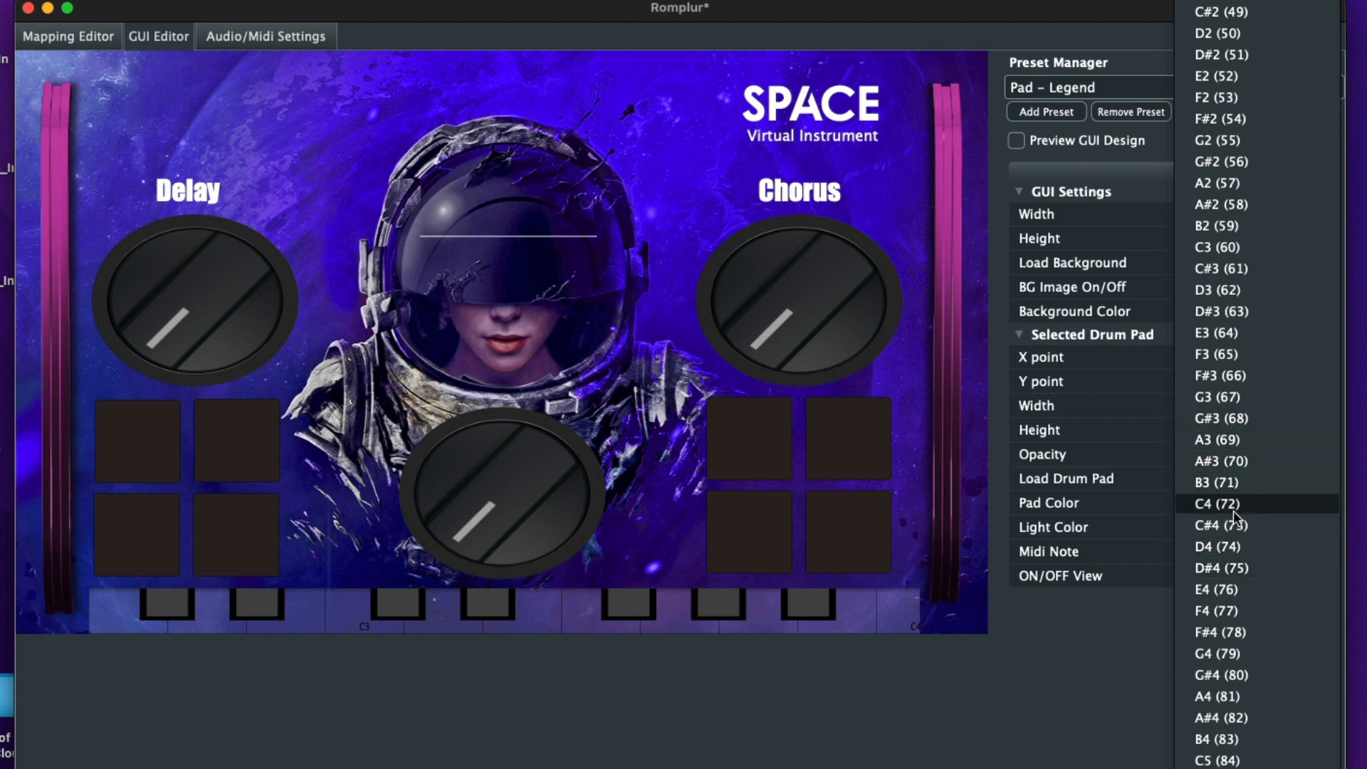
left_click(1221, 251)
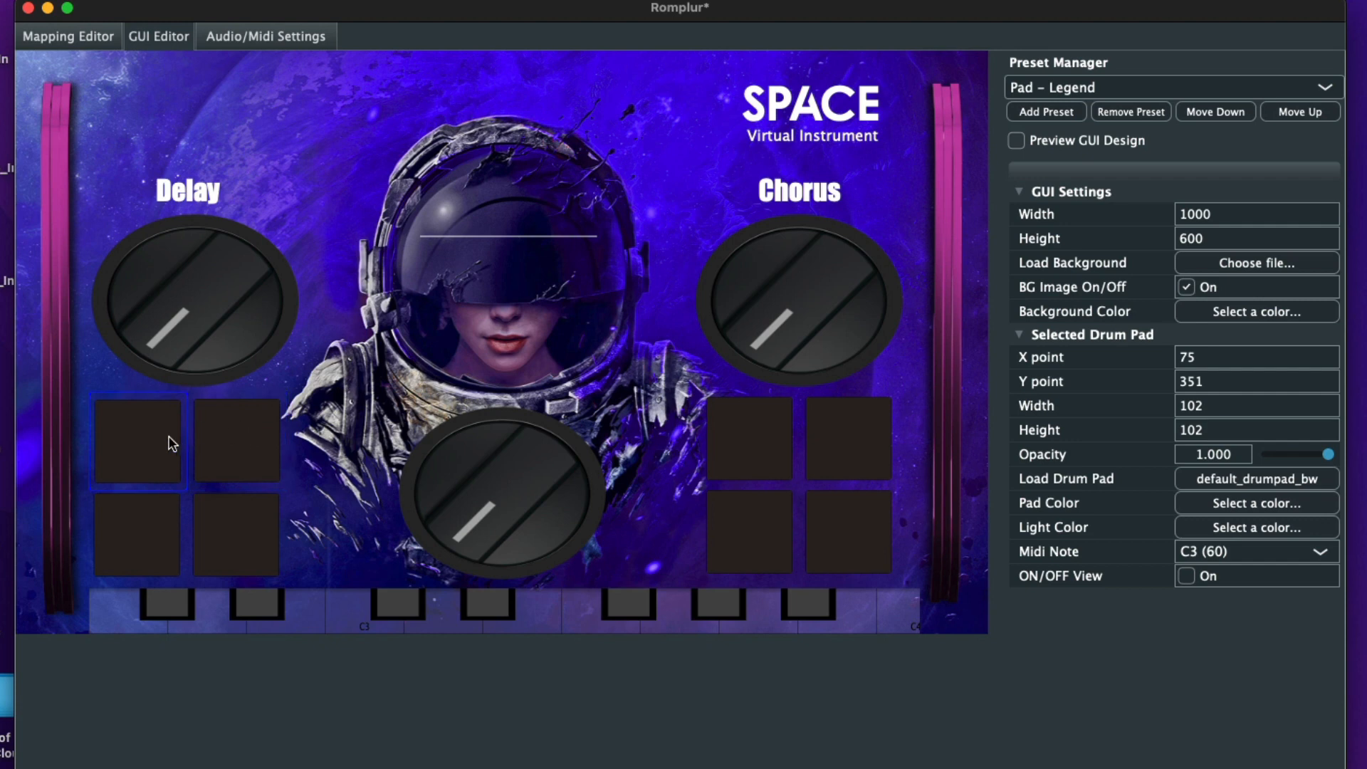
Step: Set the MIDI note of the Delay grid's upper-right drum pad to C#3 (61)
left_click(232, 447)
left_click(1223, 552)
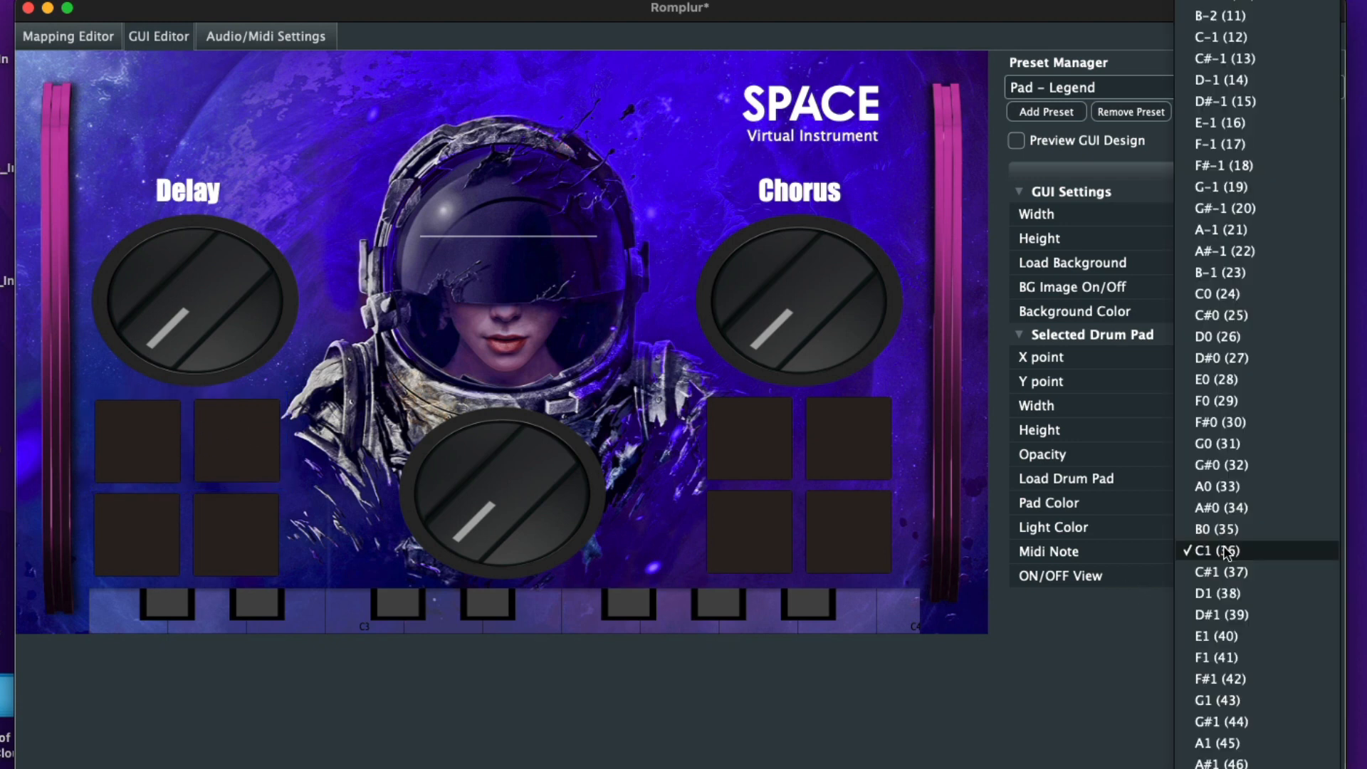
scroll(1219, 612, "down", 6)
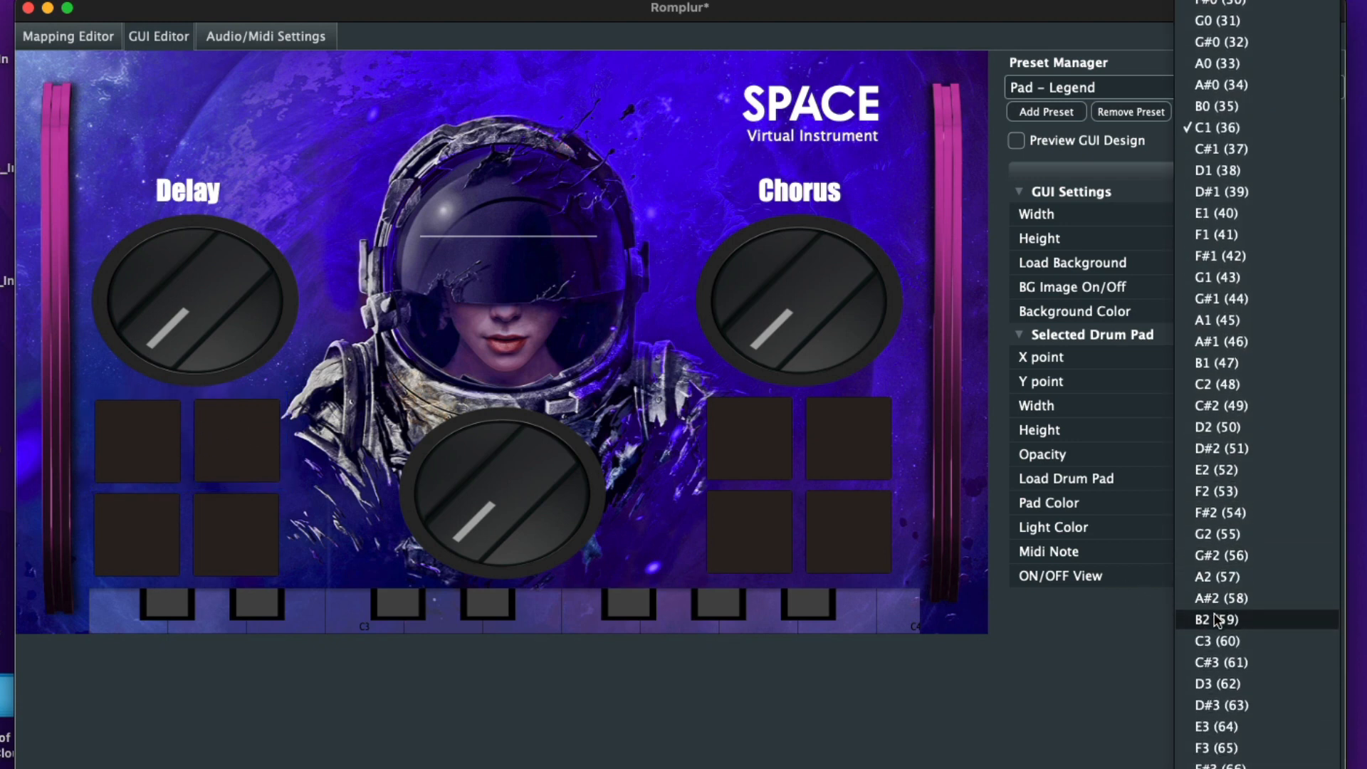
scroll(1217, 620, "down", 4)
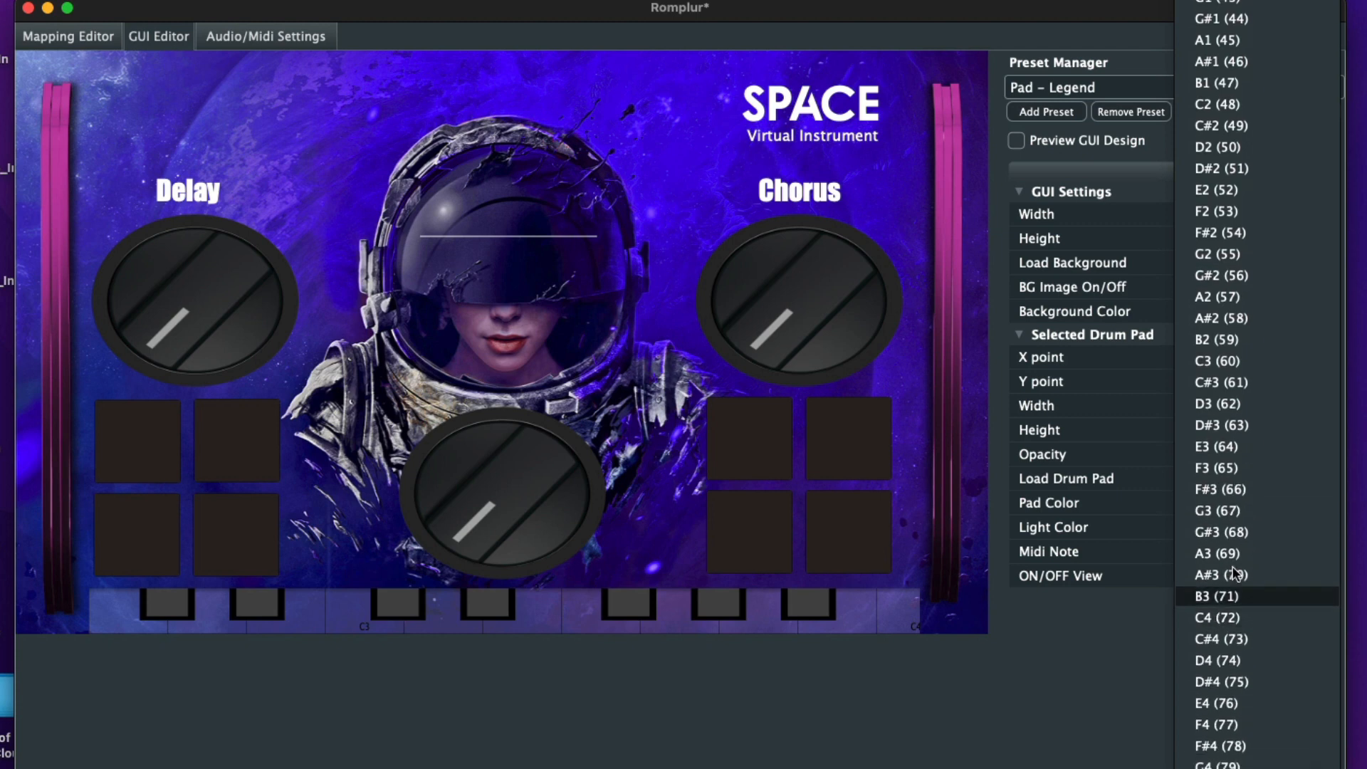
left_click(1238, 384)
Step: Set the MIDI note of the Delay grid's lower-left drum pad to D3 (62)
left_click(114, 518)
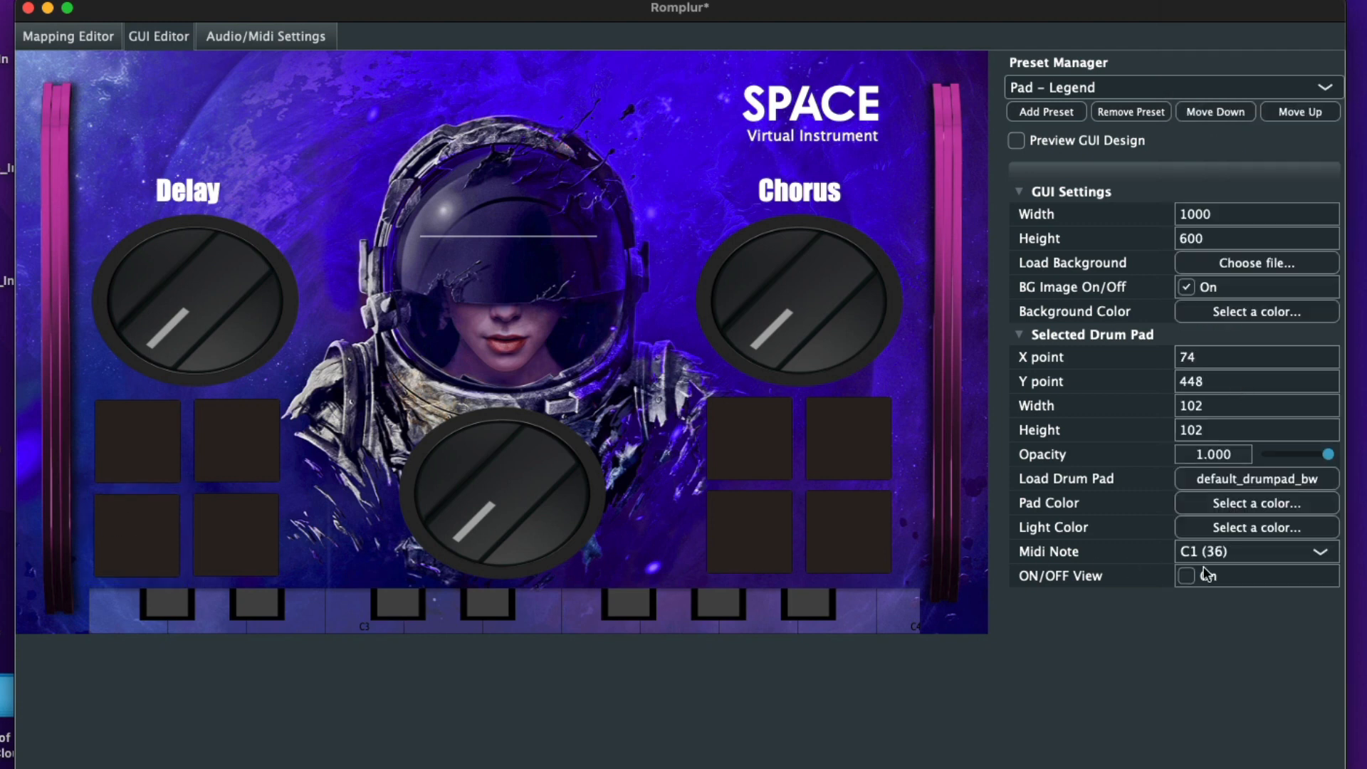
left_click(1246, 552)
scroll(1240, 635, "down", 10)
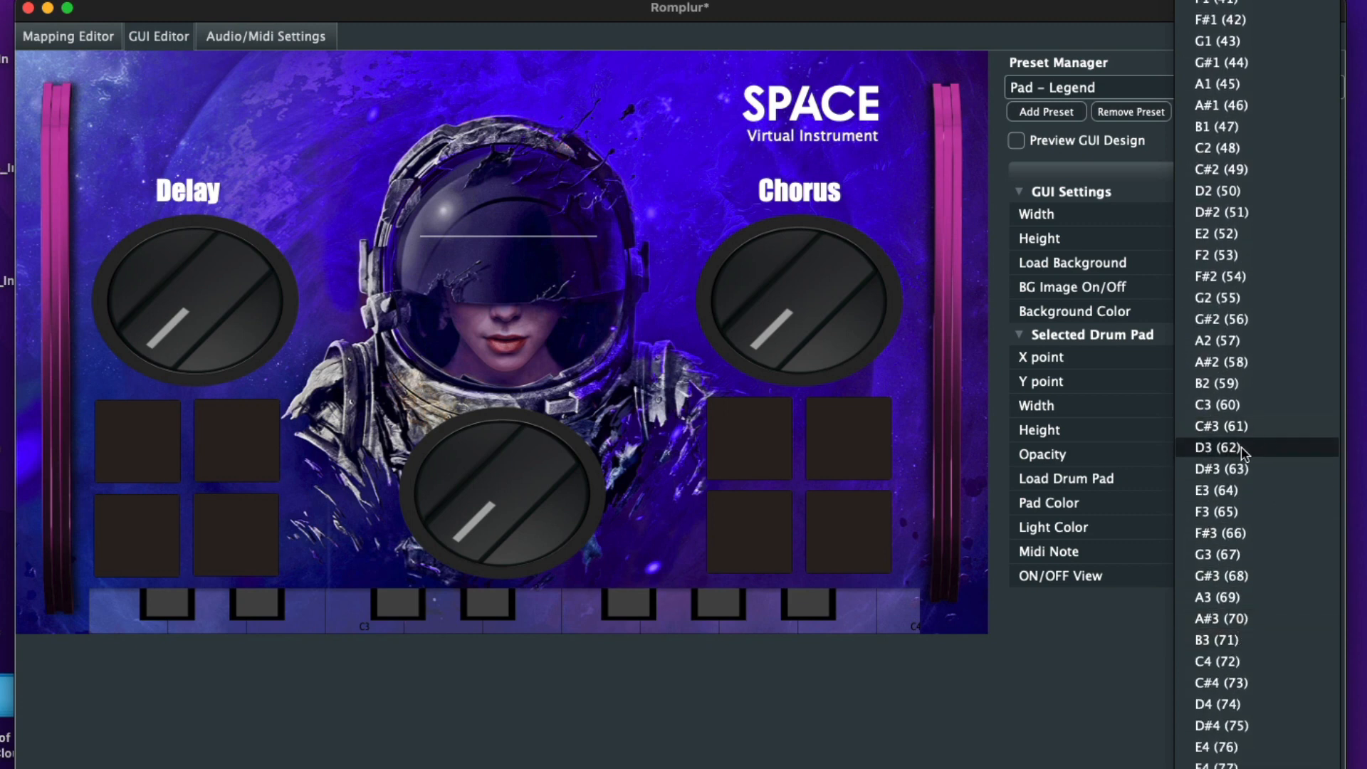
left_click(1241, 446)
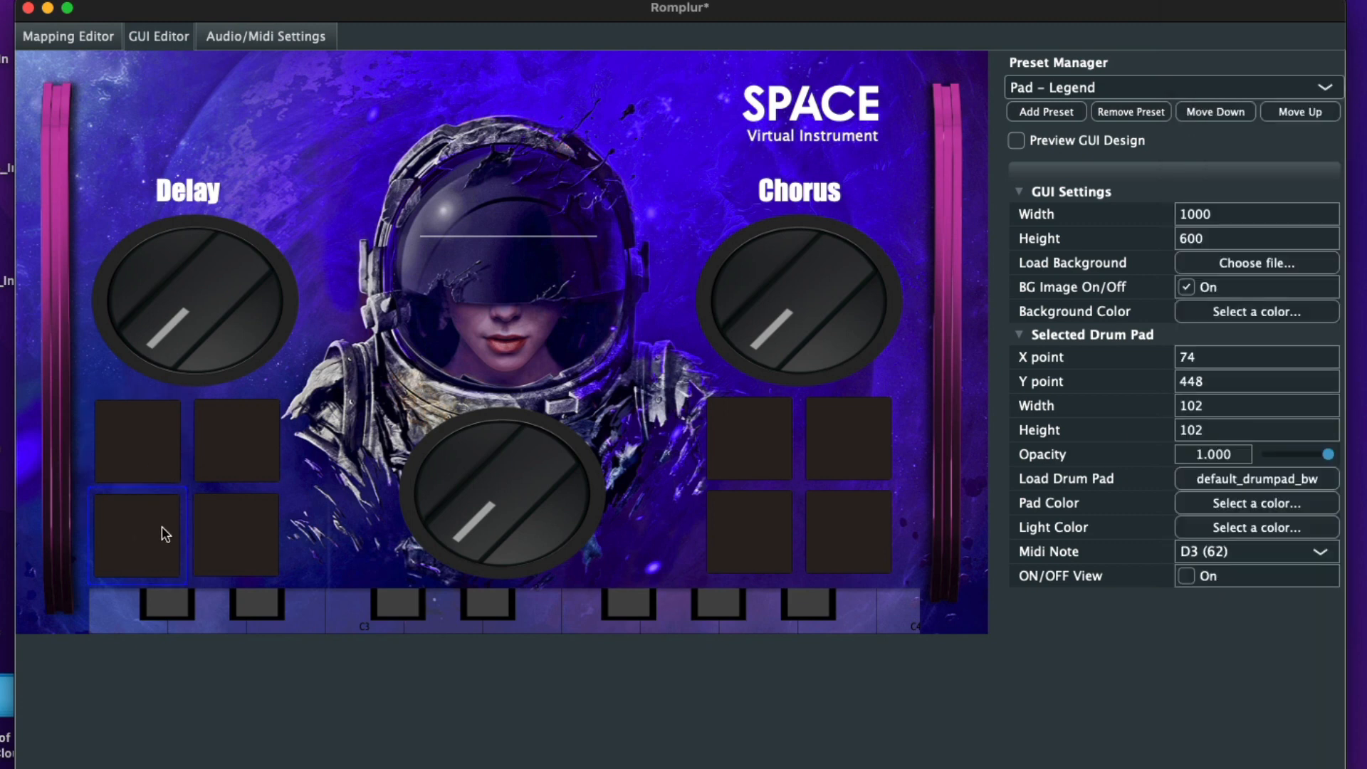
Step: Set the MIDI note of the Delay grid's lower-right drum pad to E3 (64)
left_click(220, 529)
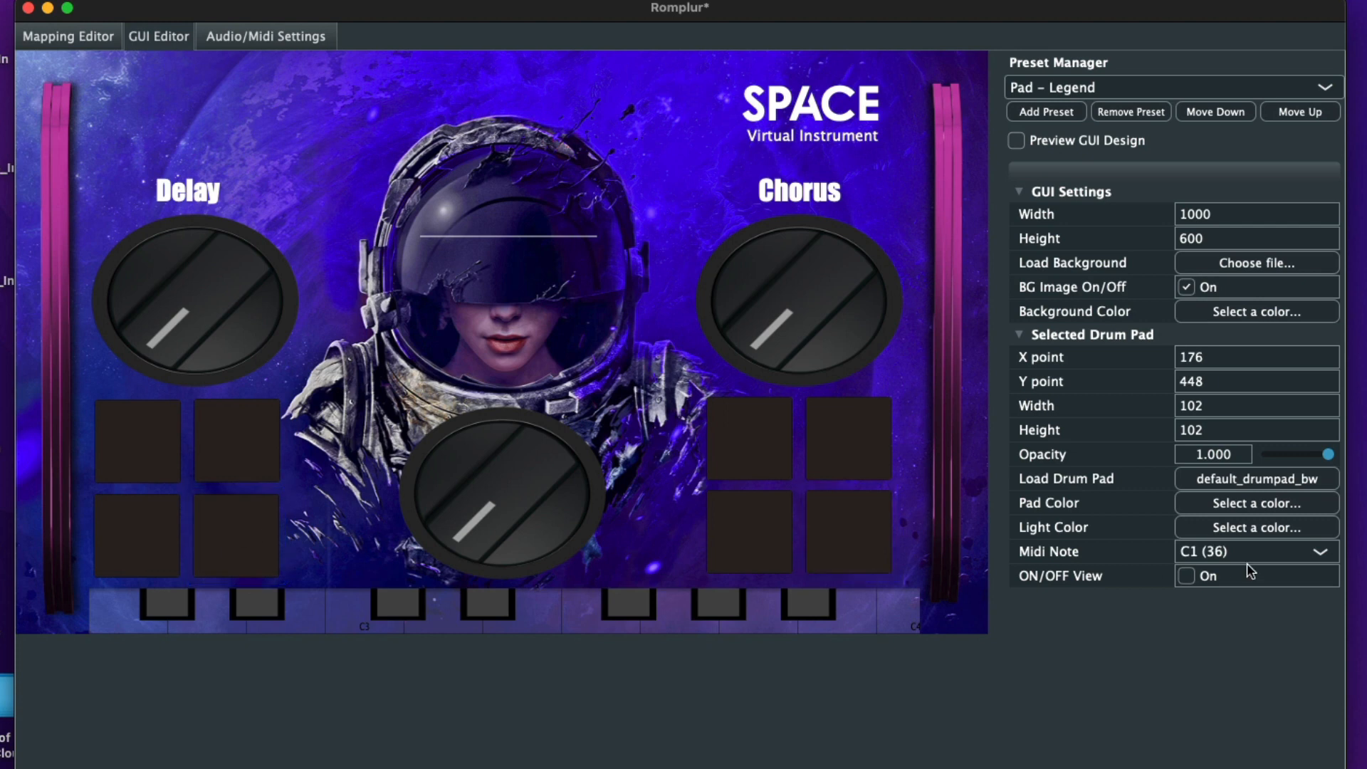
left_click(1232, 552)
scroll(1267, 591, "down", 6)
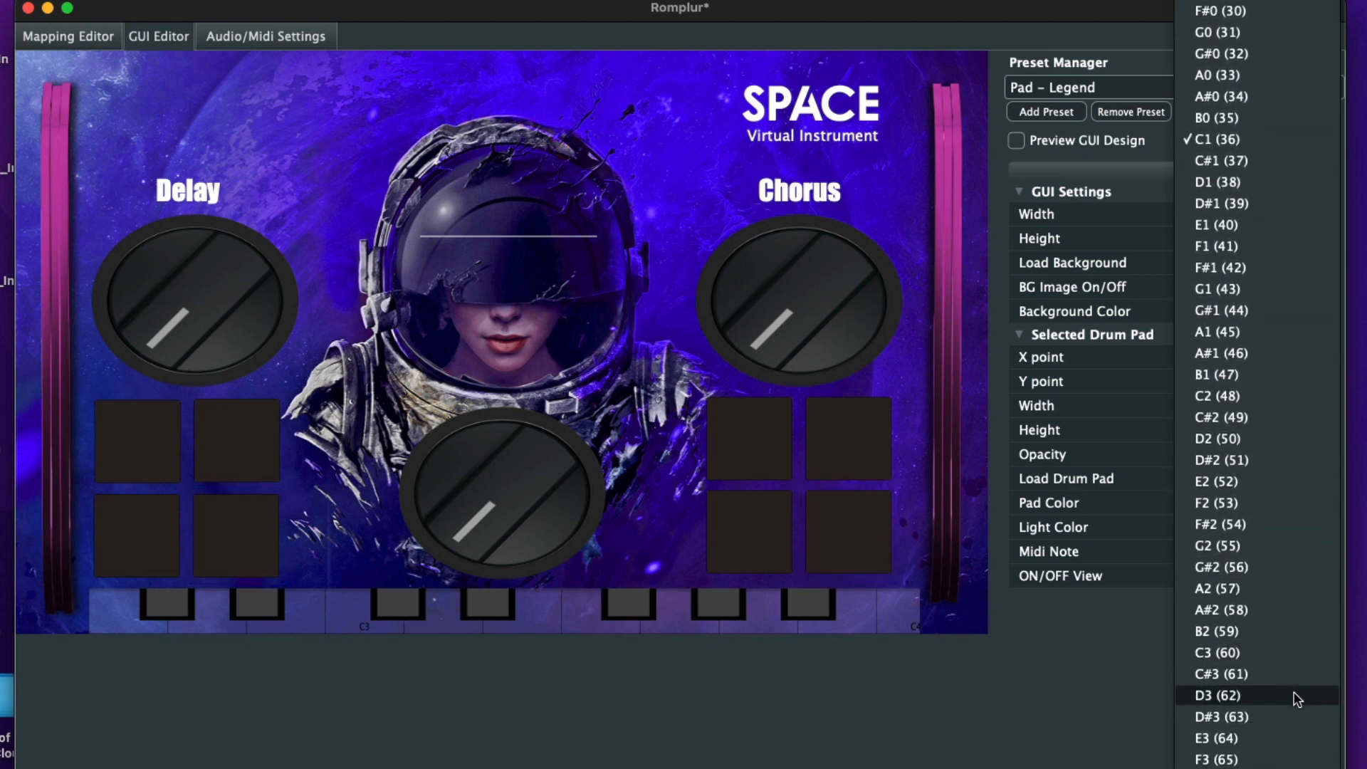
left_click(1234, 709)
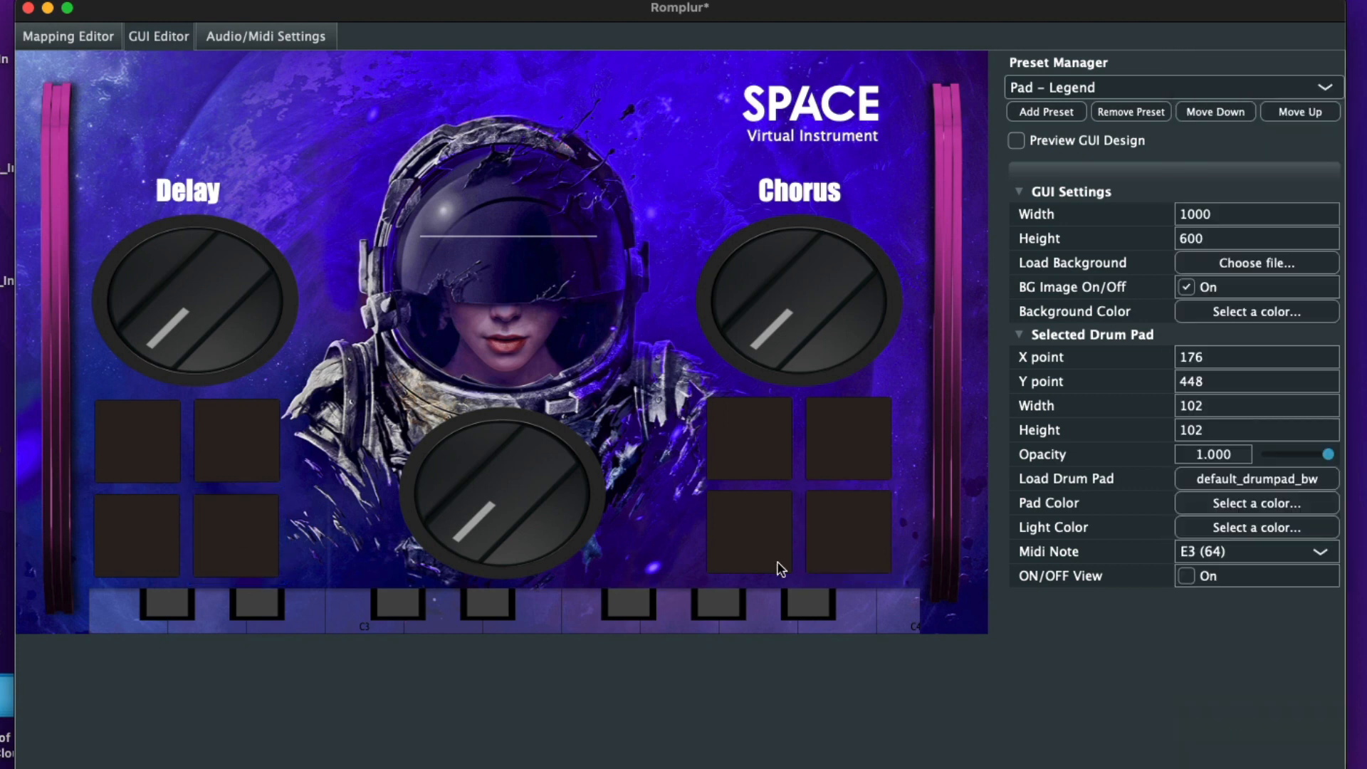
Step: Set the MIDI note of the Chorus grid's upper-left drum pad to F3 (65)
left_click(774, 449)
left_click(1225, 552)
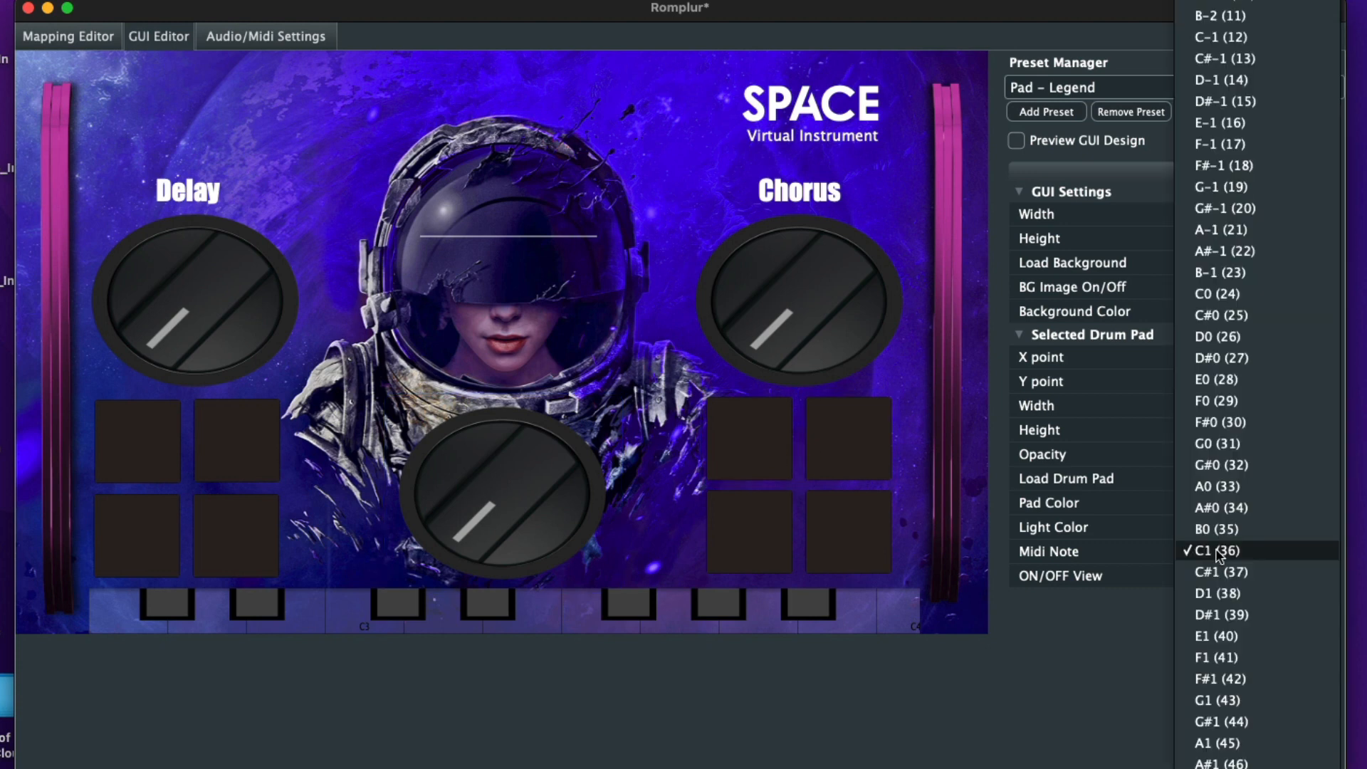
scroll(1224, 554, "down", 2)
scroll(1221, 384, "down", 5)
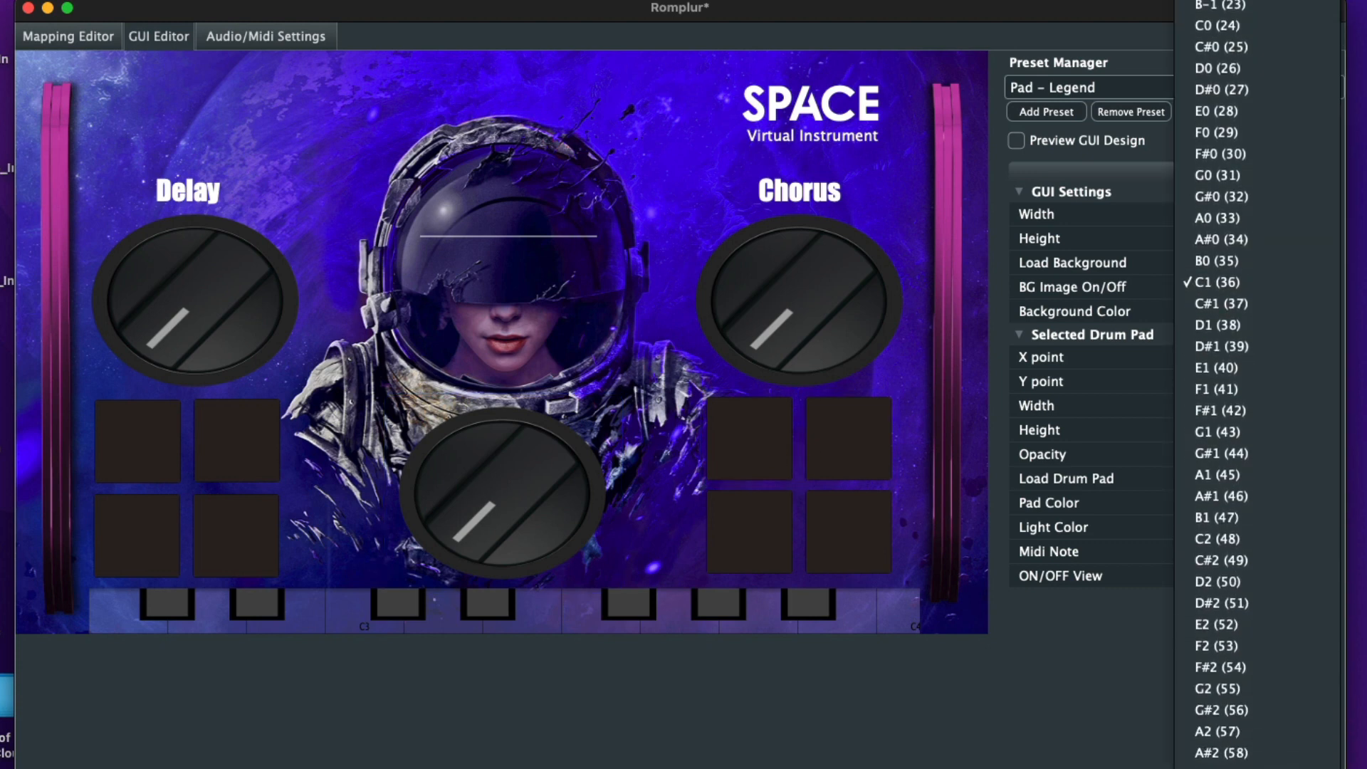
left_click(1220, 747)
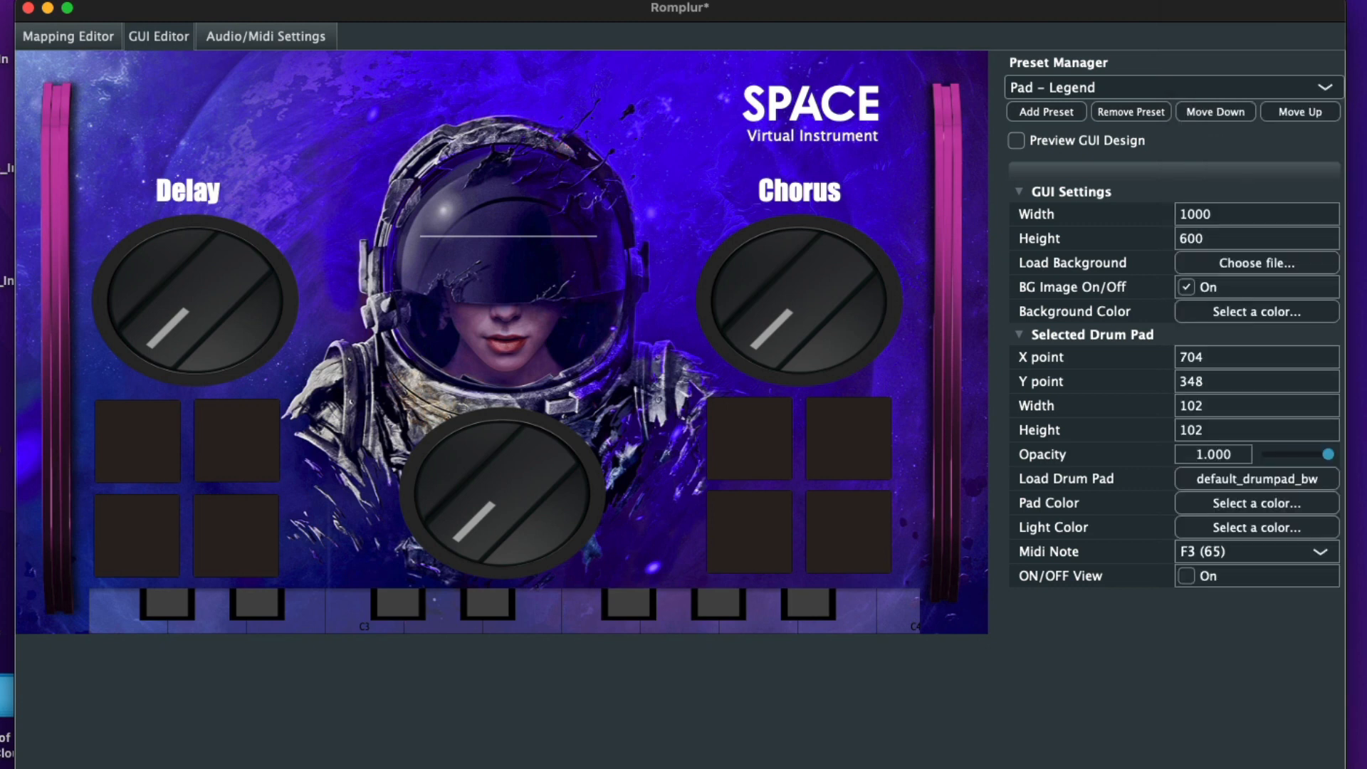
Step: Assign a new MIDI note from octave 3 to the upper-right drum pad of the Chorus grid
left_click(842, 462)
left_click(1220, 556)
scroll(1231, 747, "down", 9)
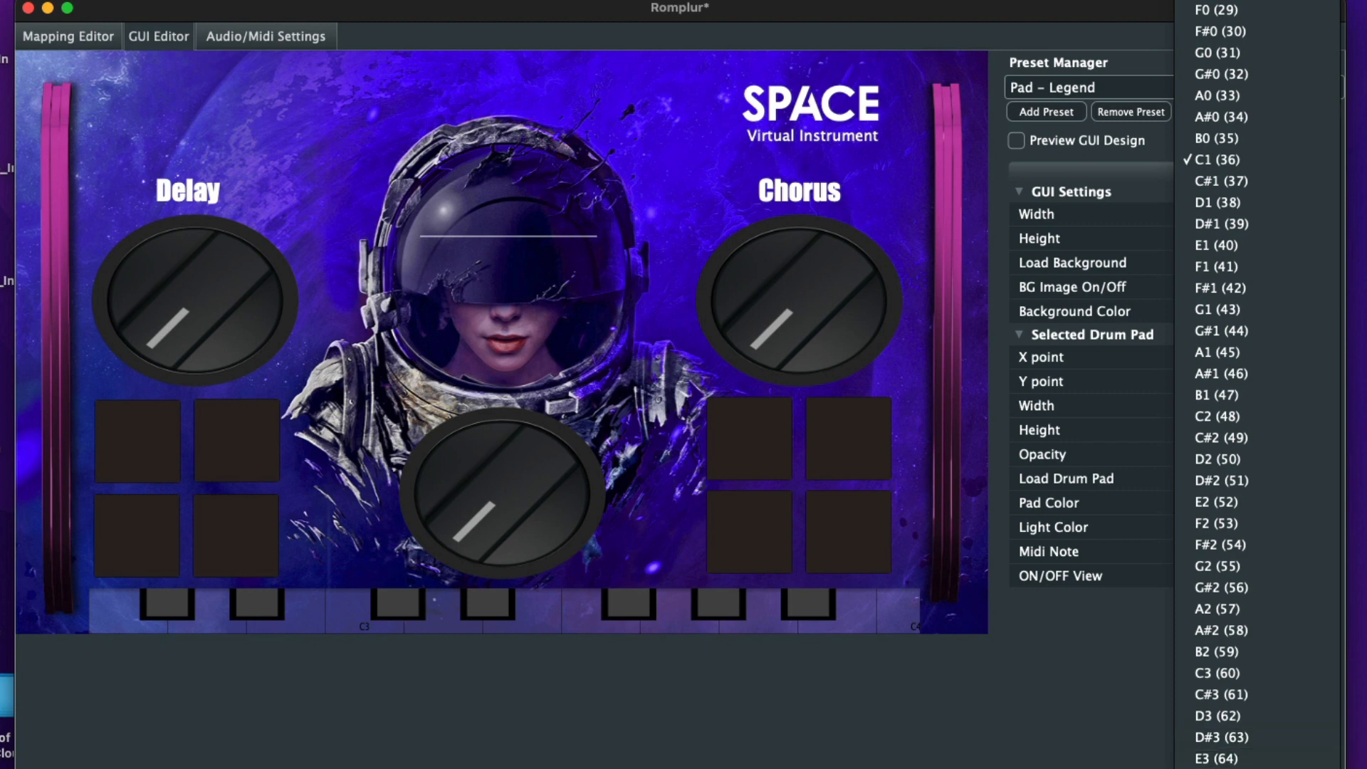
left_click(1220, 768)
Step: Set the MIDI note of the Chorus grid's lower-left drum pad to G3 (67)
left_click(752, 535)
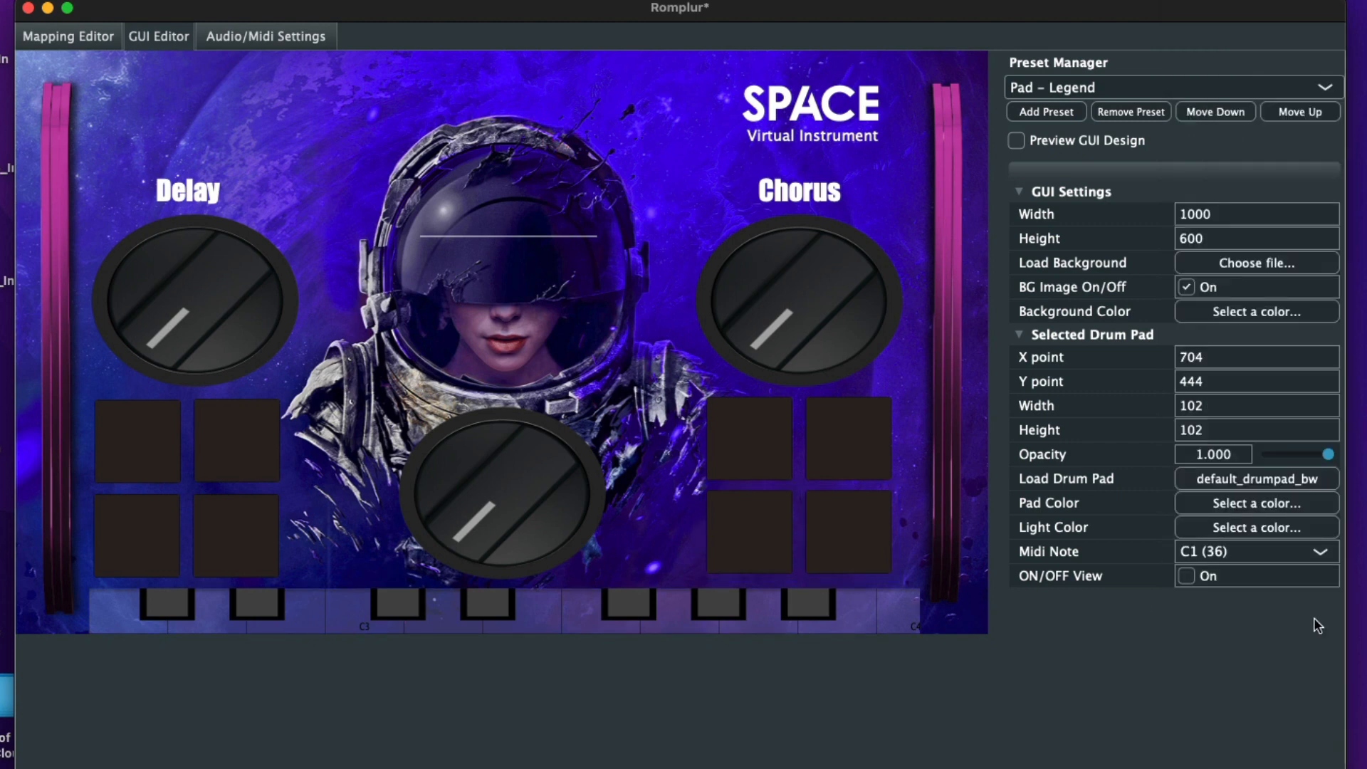
left_click(1220, 551)
scroll(1220, 552, "down", 6)
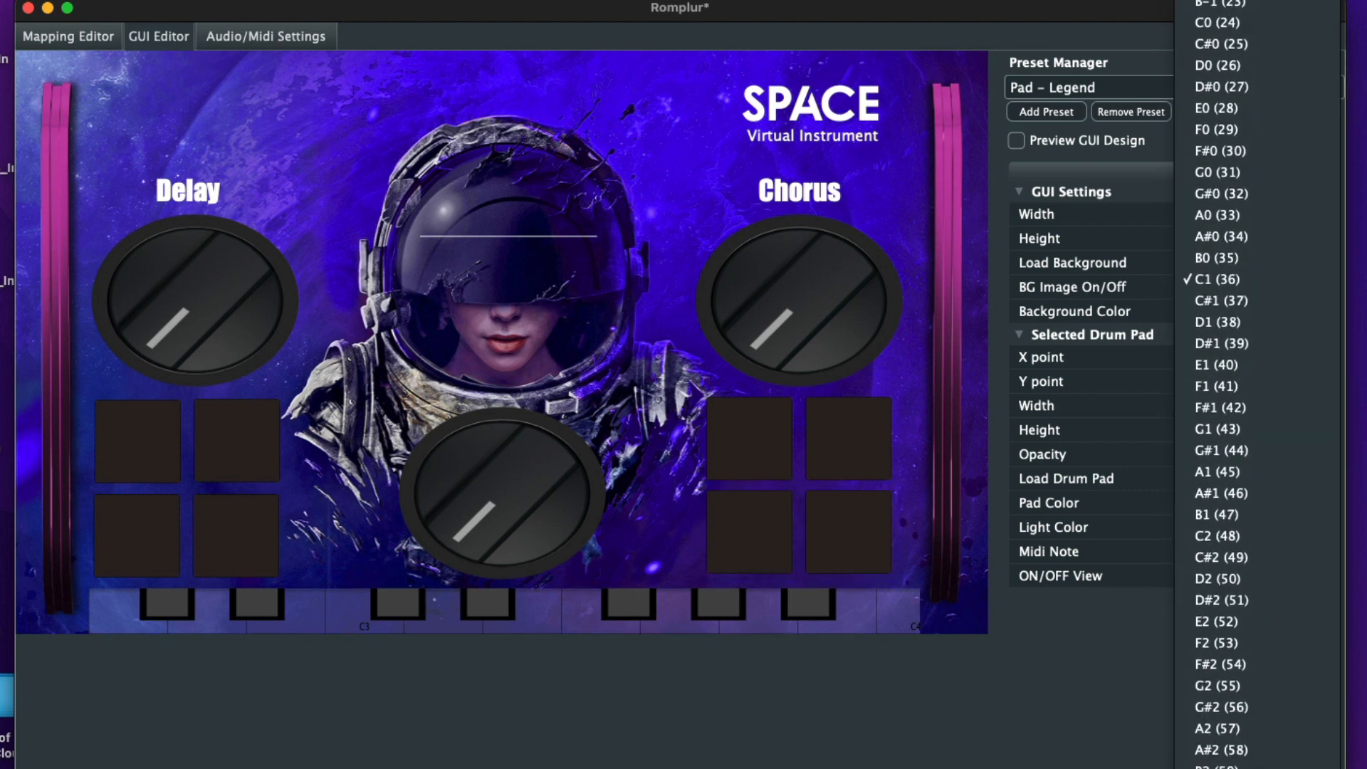
left_click(1220, 765)
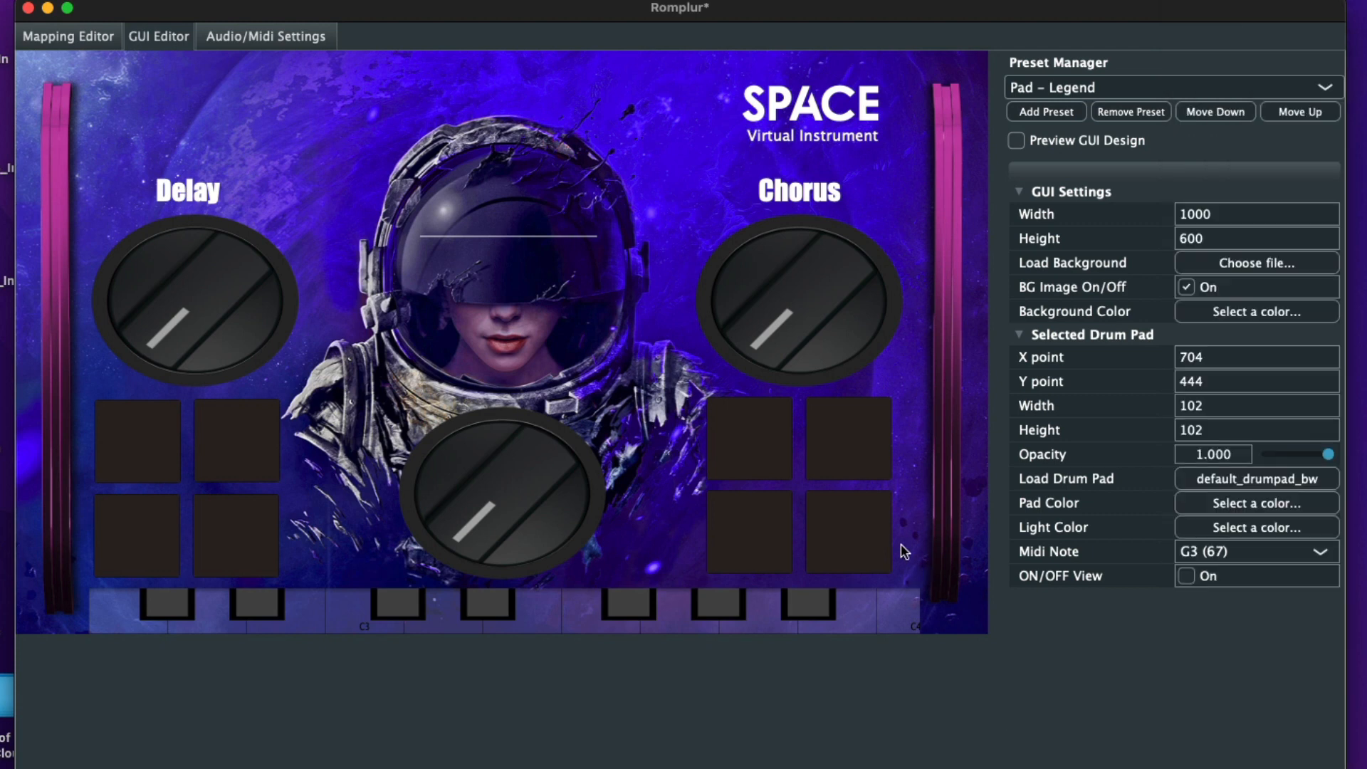
Step: Set the MIDI note of the Chorus grid's lower-right drum pad to G#3 (68)
left_click(883, 538)
left_click(1215, 554)
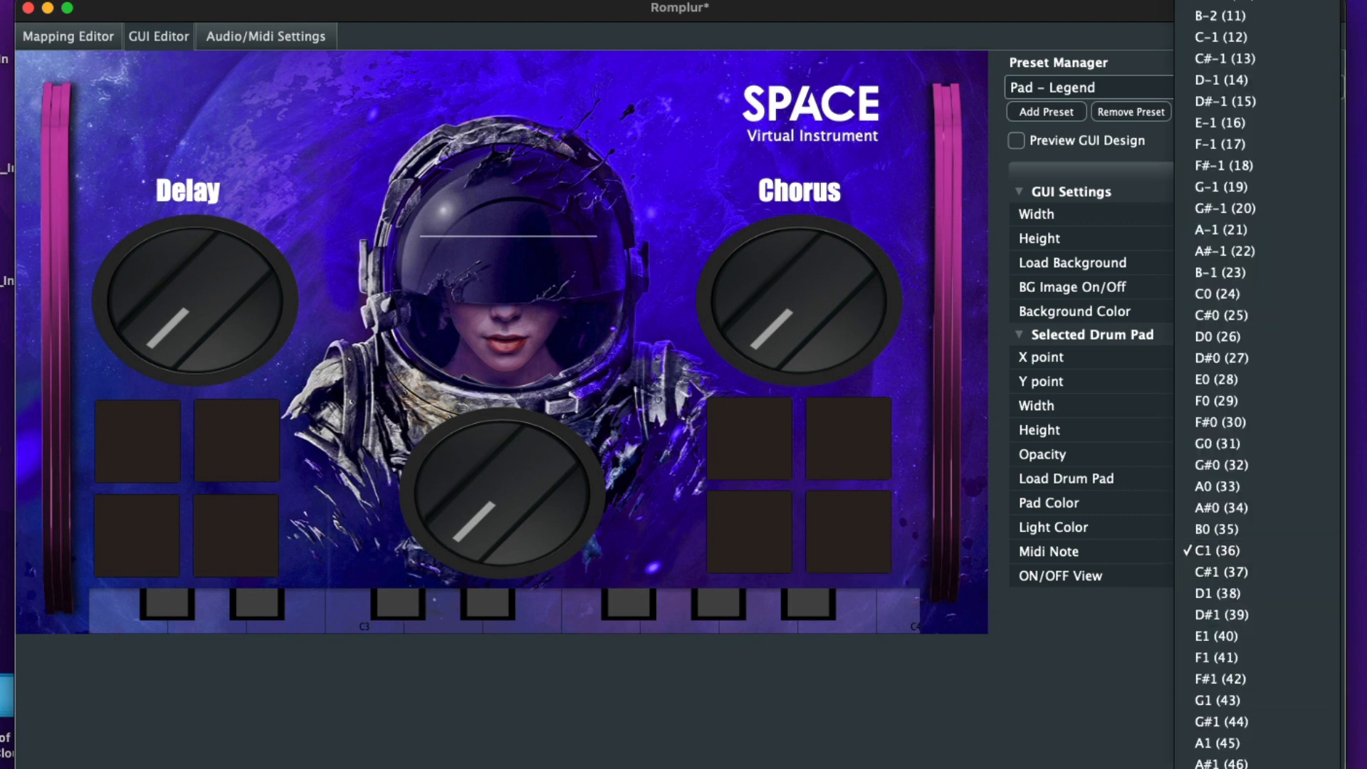
scroll(1215, 554, "down", 5)
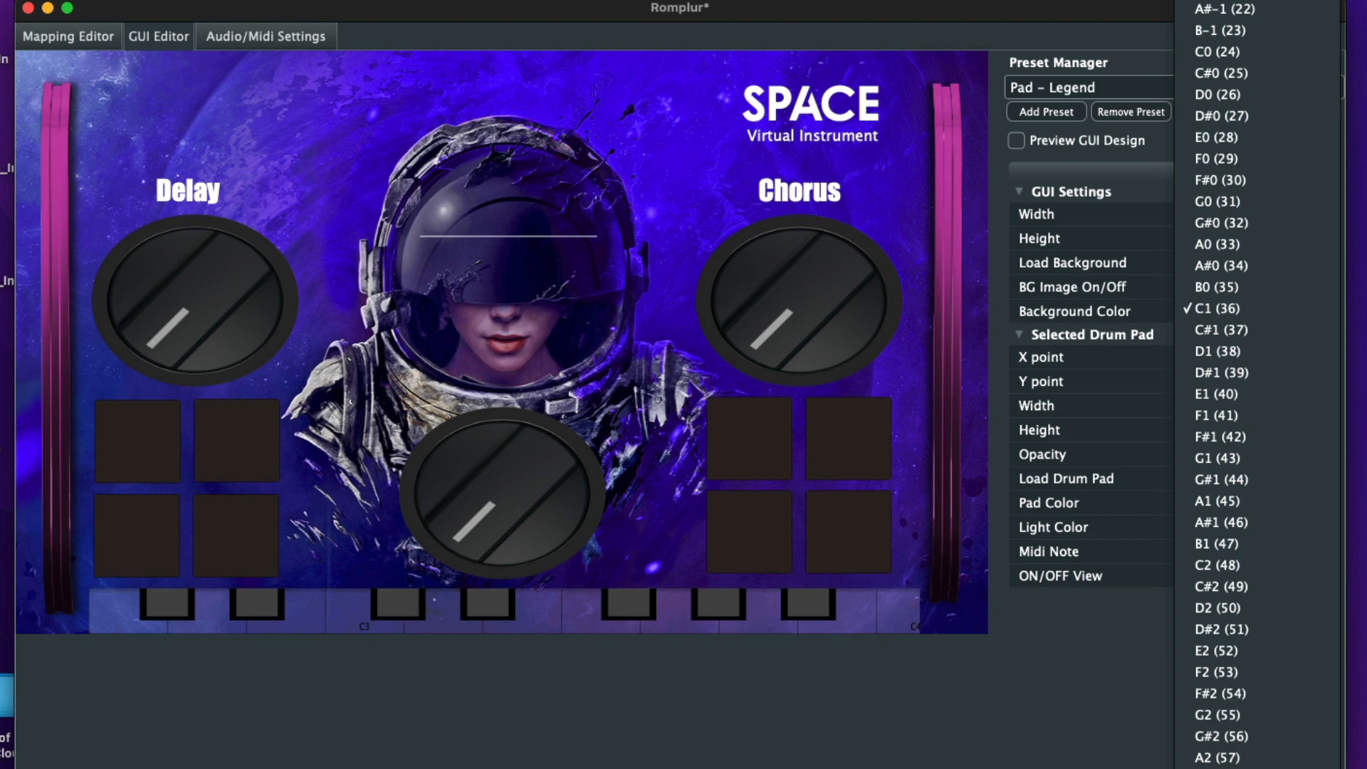
left_click(1217, 765)
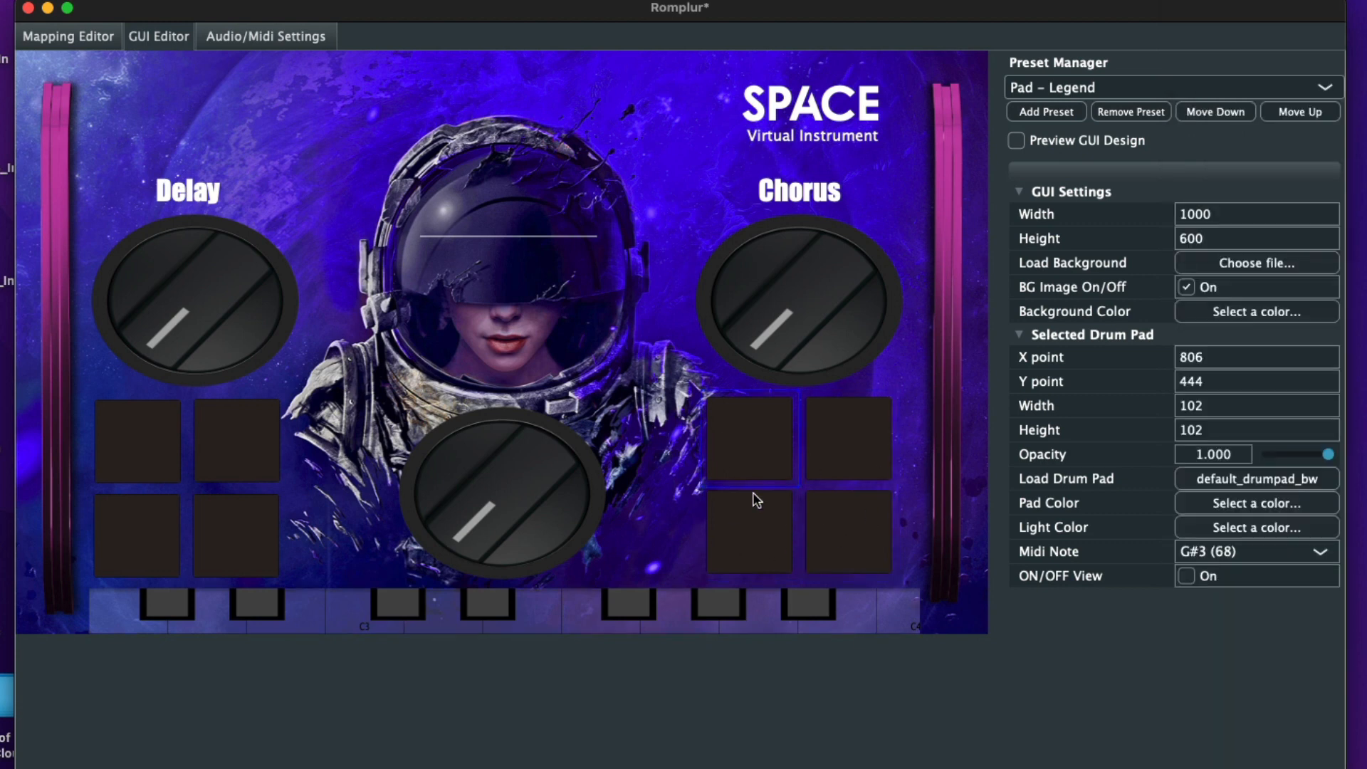
Step: Set the light color of the Delay grid's upper-left, upper-right and lower-left drum pads to magenta
left_click(134, 430)
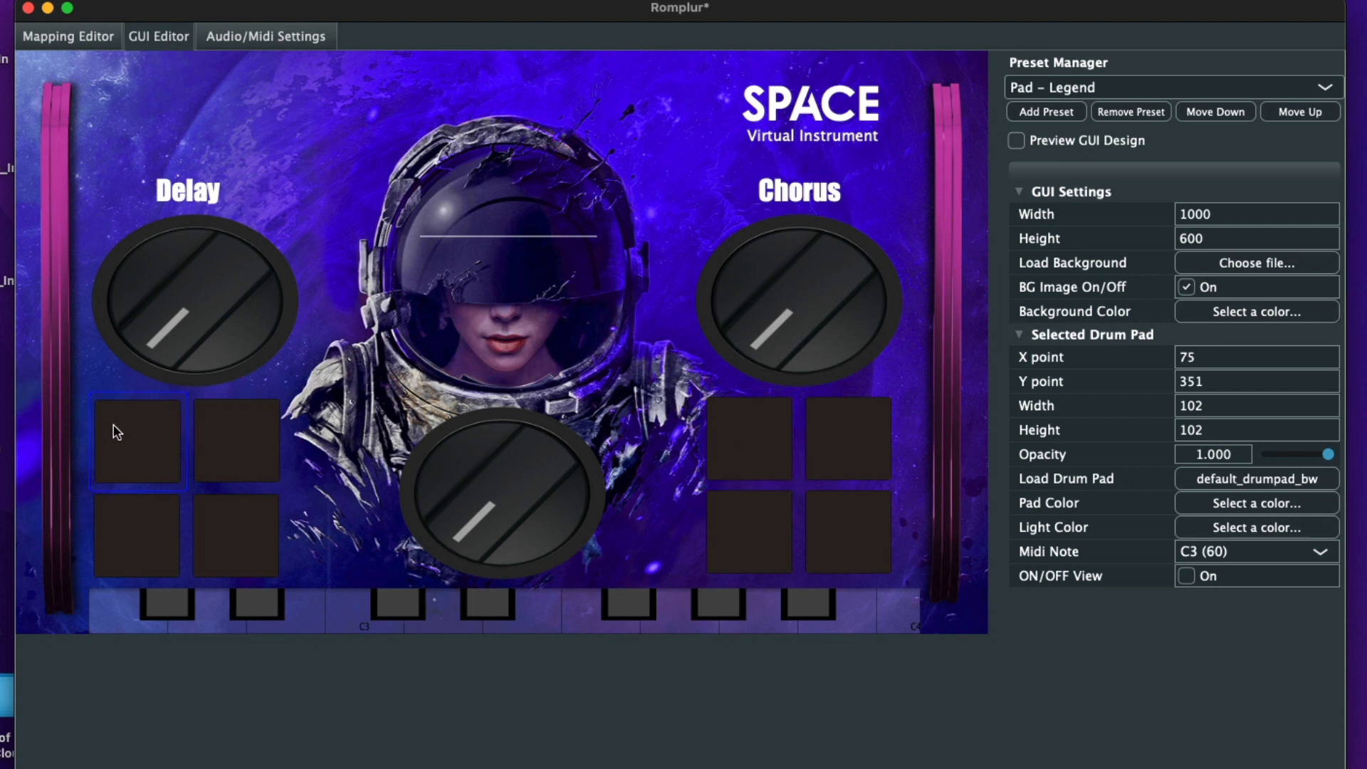
left_click(1222, 530)
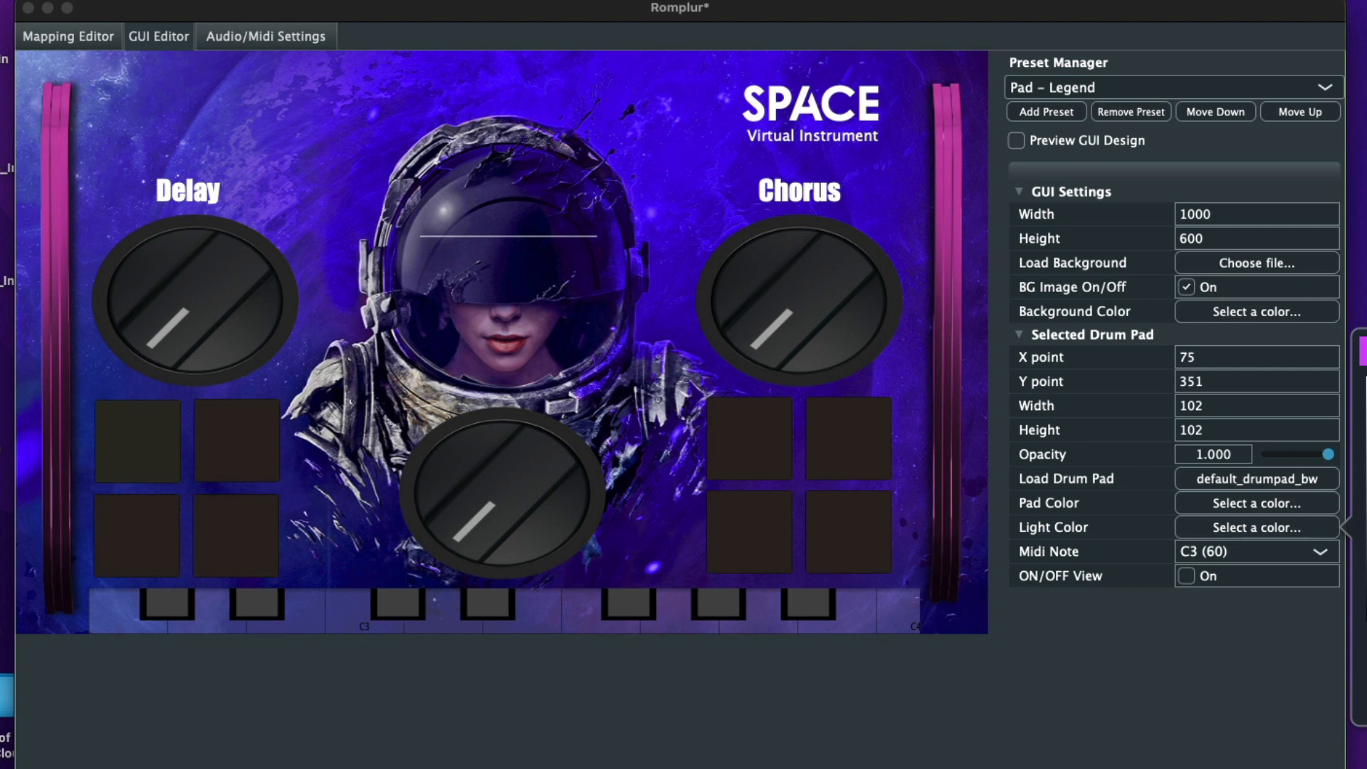
left_click(237, 449)
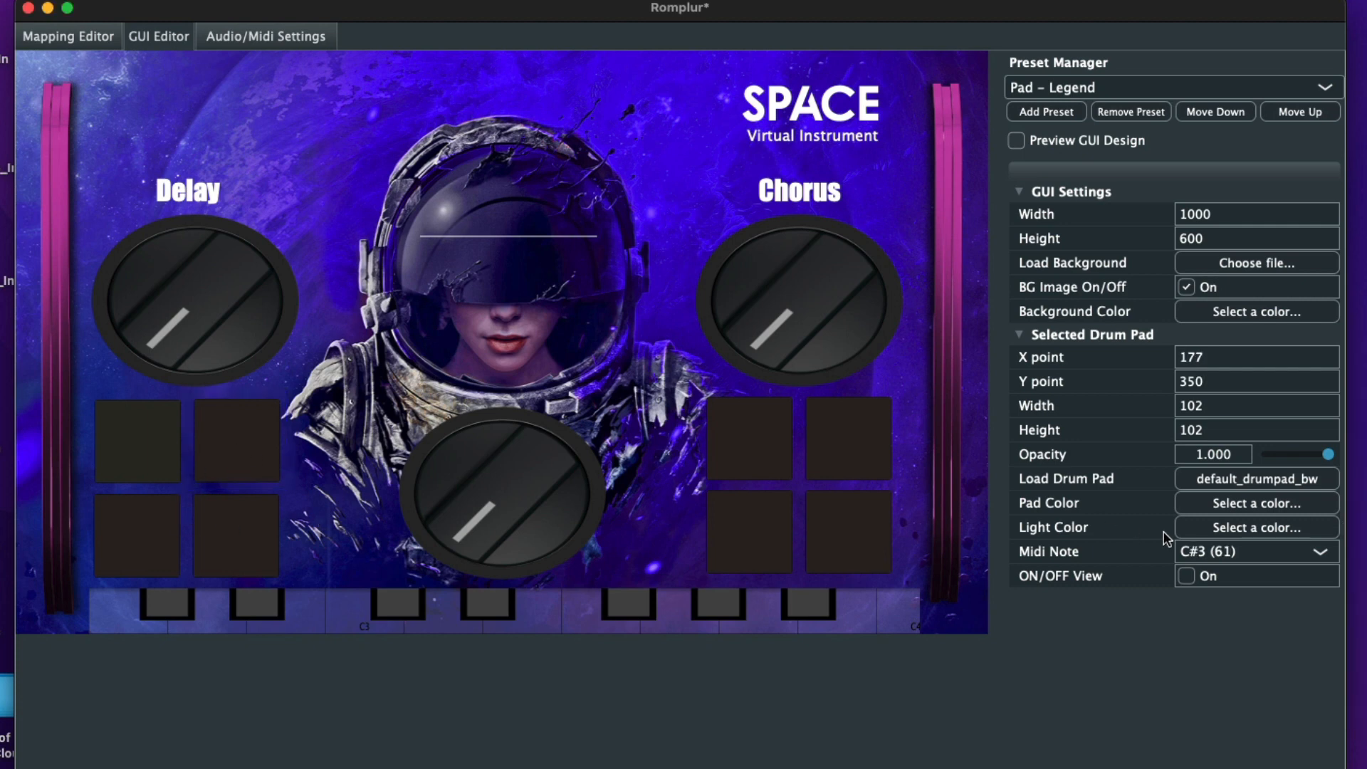
left_click(1227, 528)
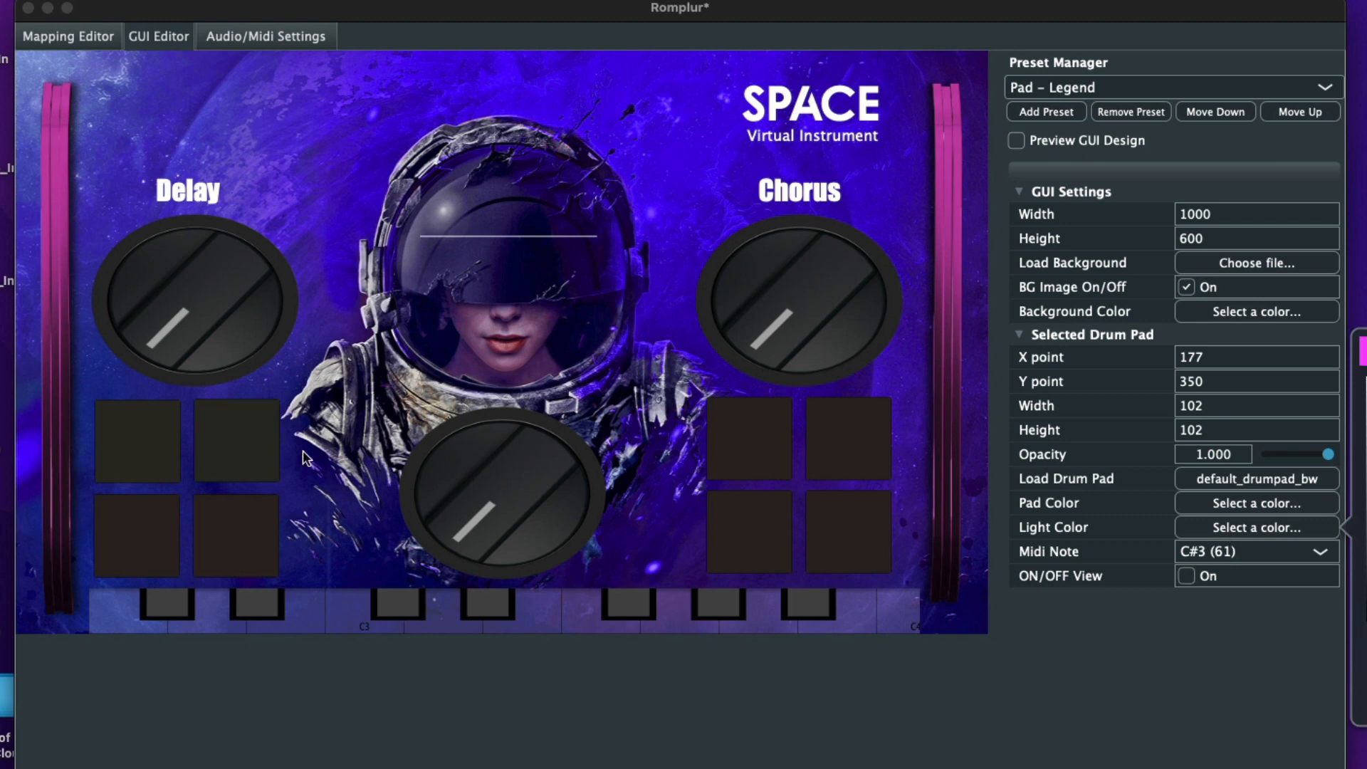
left_click(141, 532)
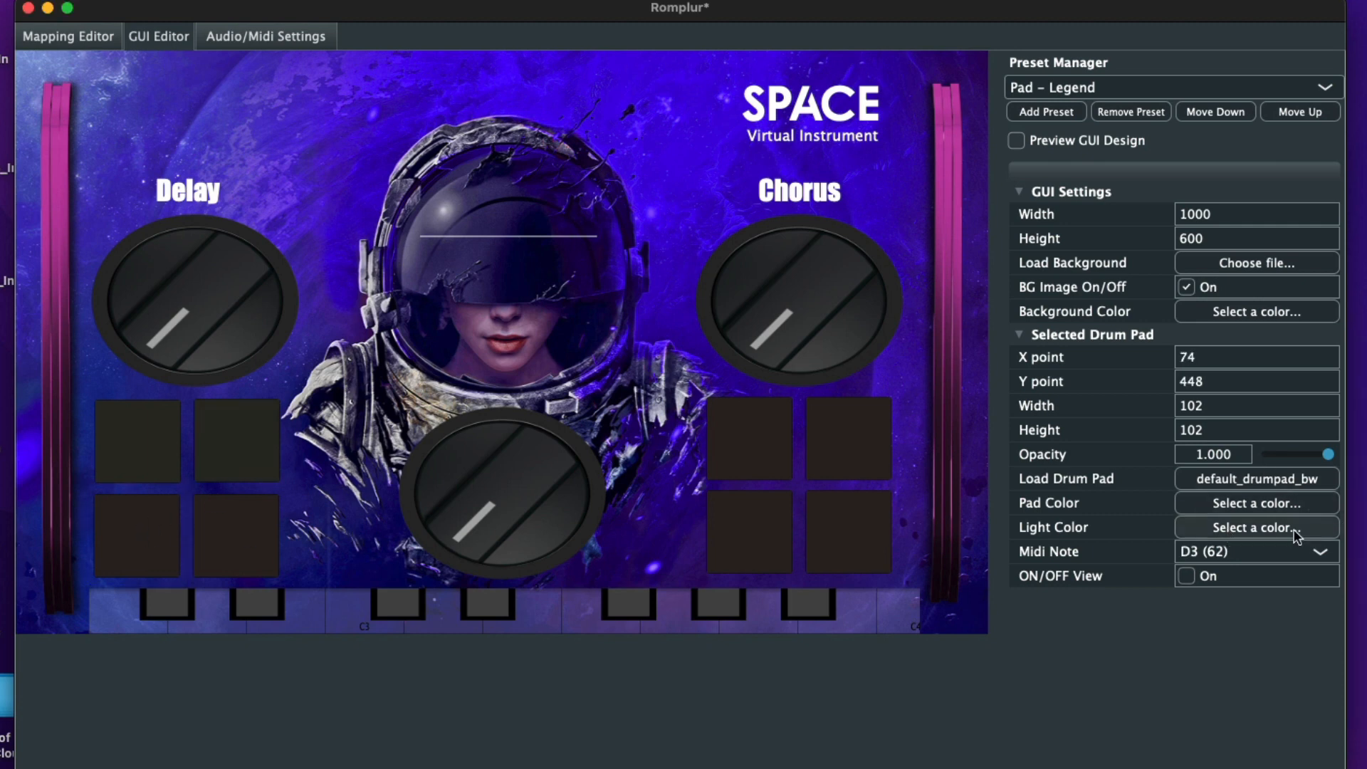
left_click(1258, 528)
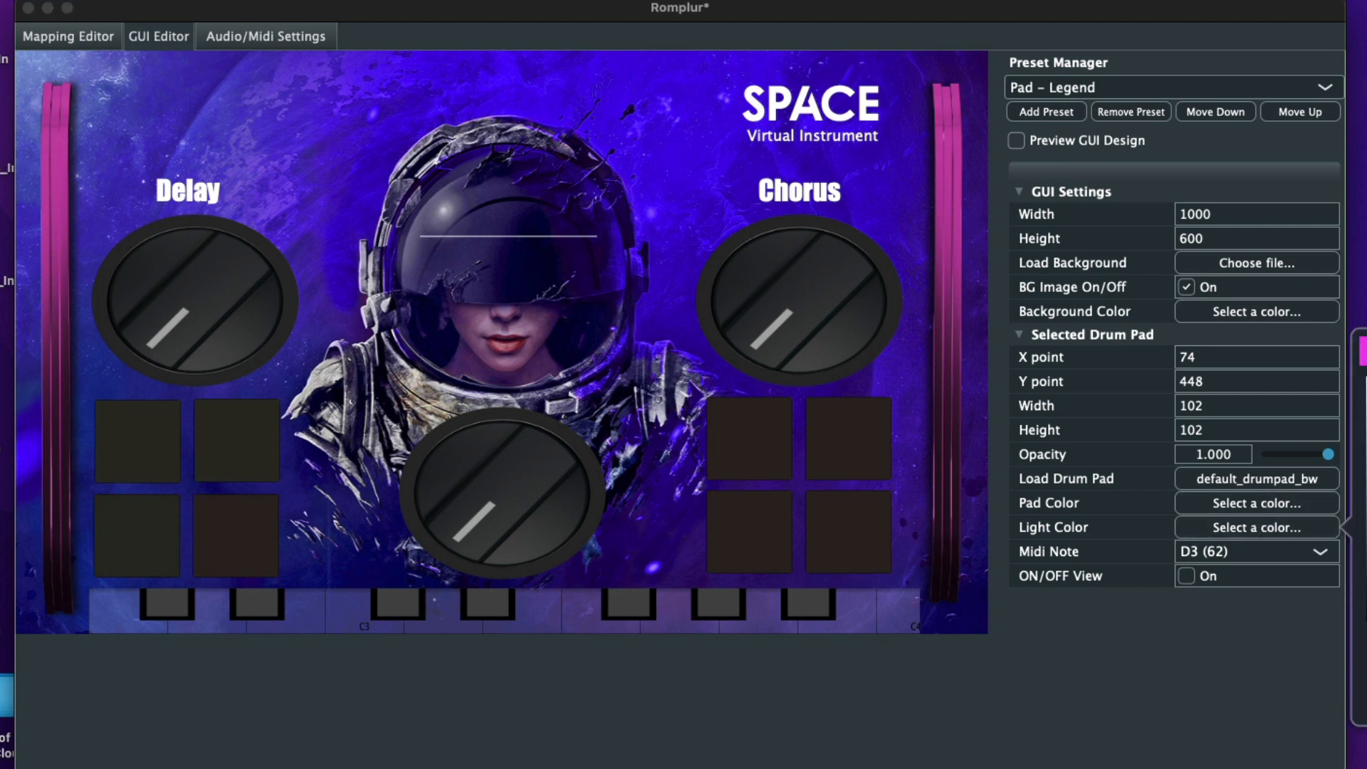
Step: Set the light color of the Delay grid's lower-right drum pad to magenta
left_click(264, 523)
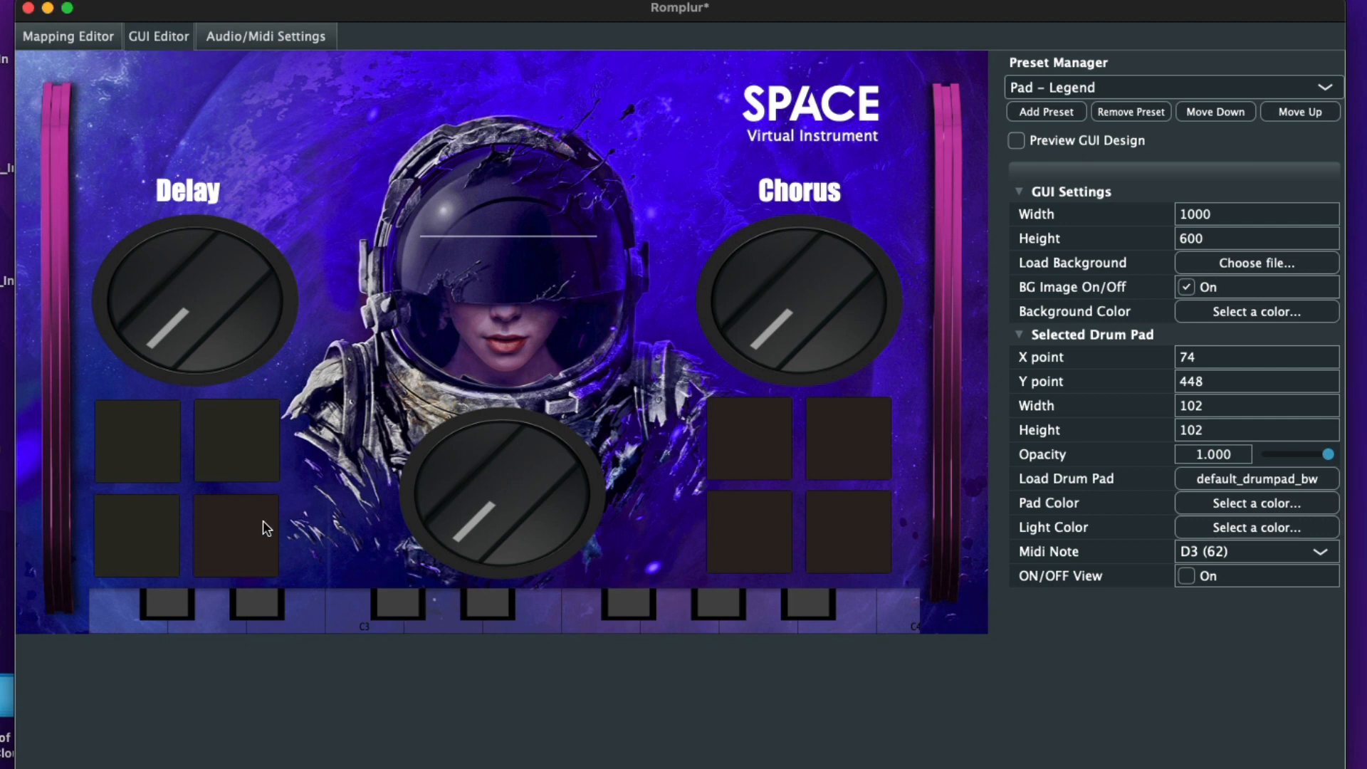
left_click(1265, 530)
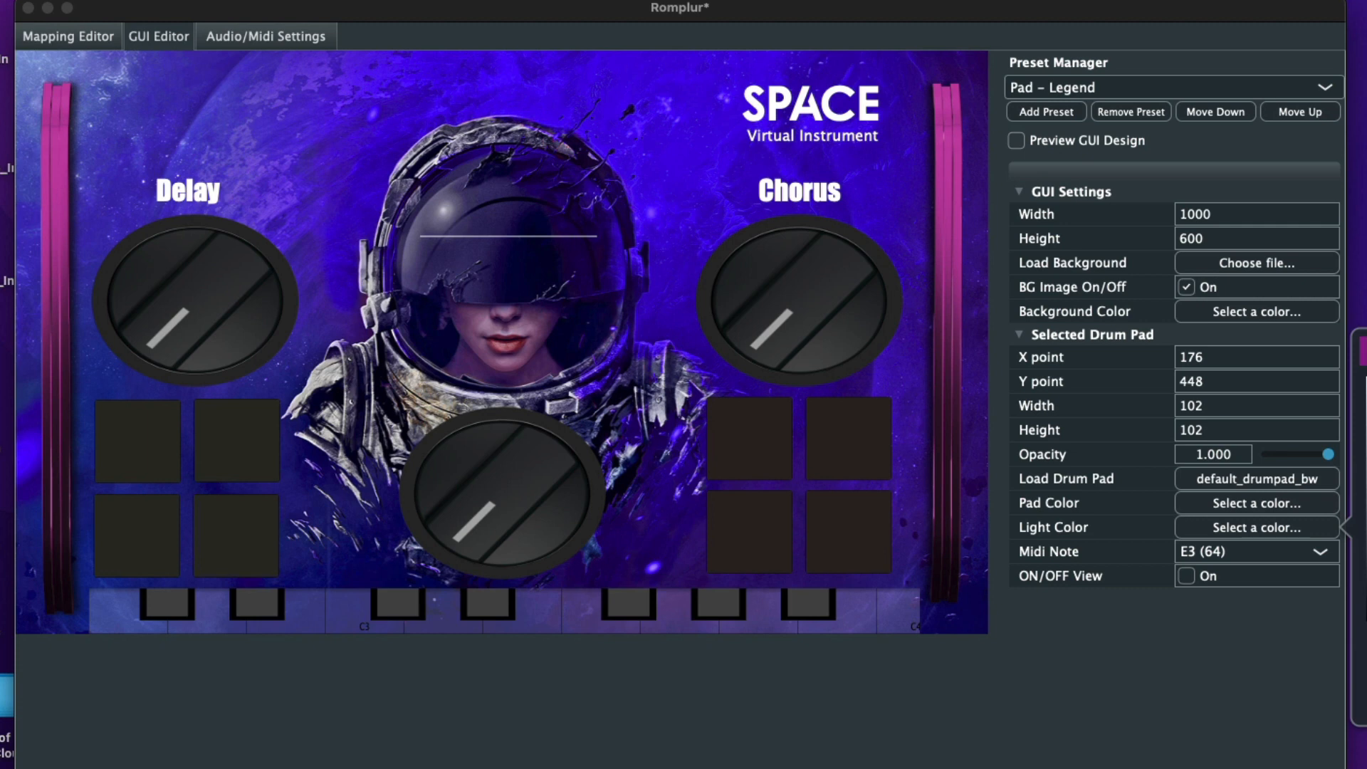
Step: Change the pad color of the Chorus grid's upper-left drum pad and set its light color to magenta
left_click(731, 436)
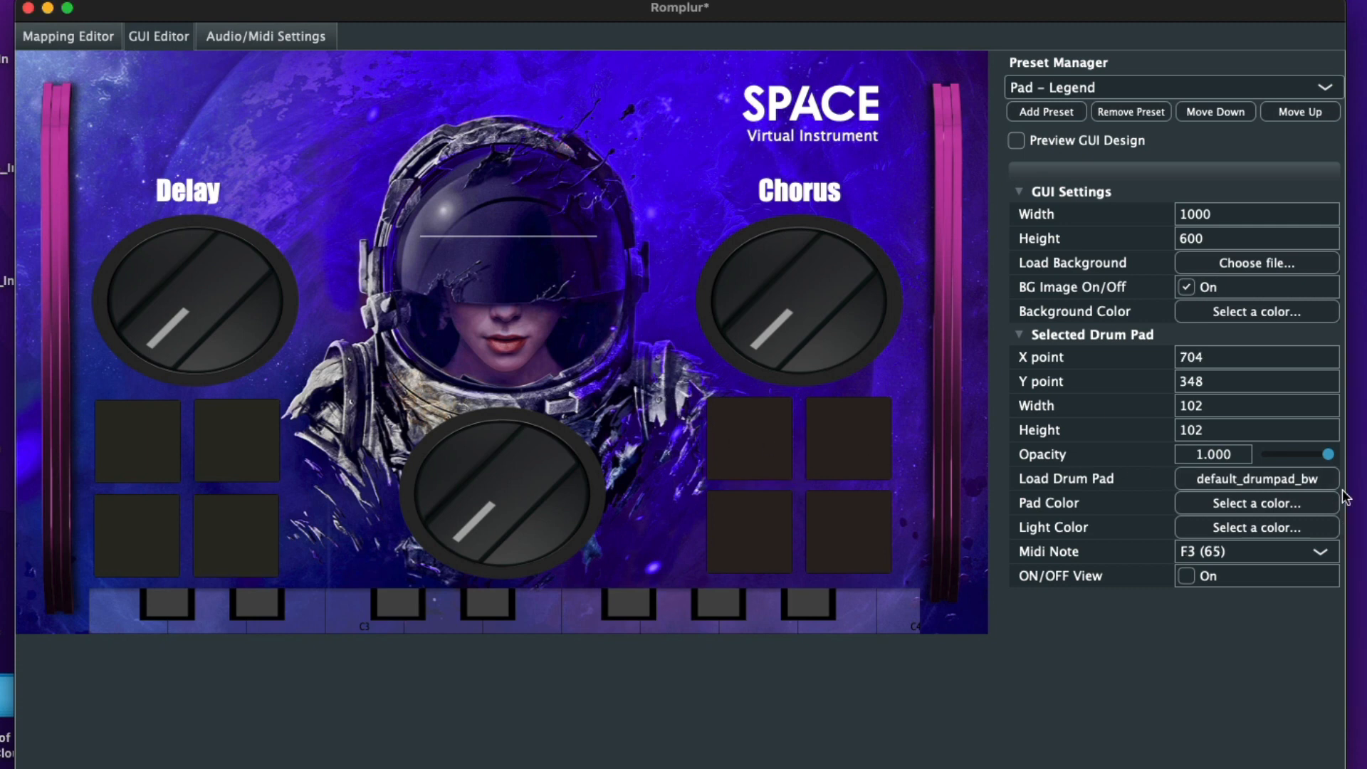
left_click(1266, 503)
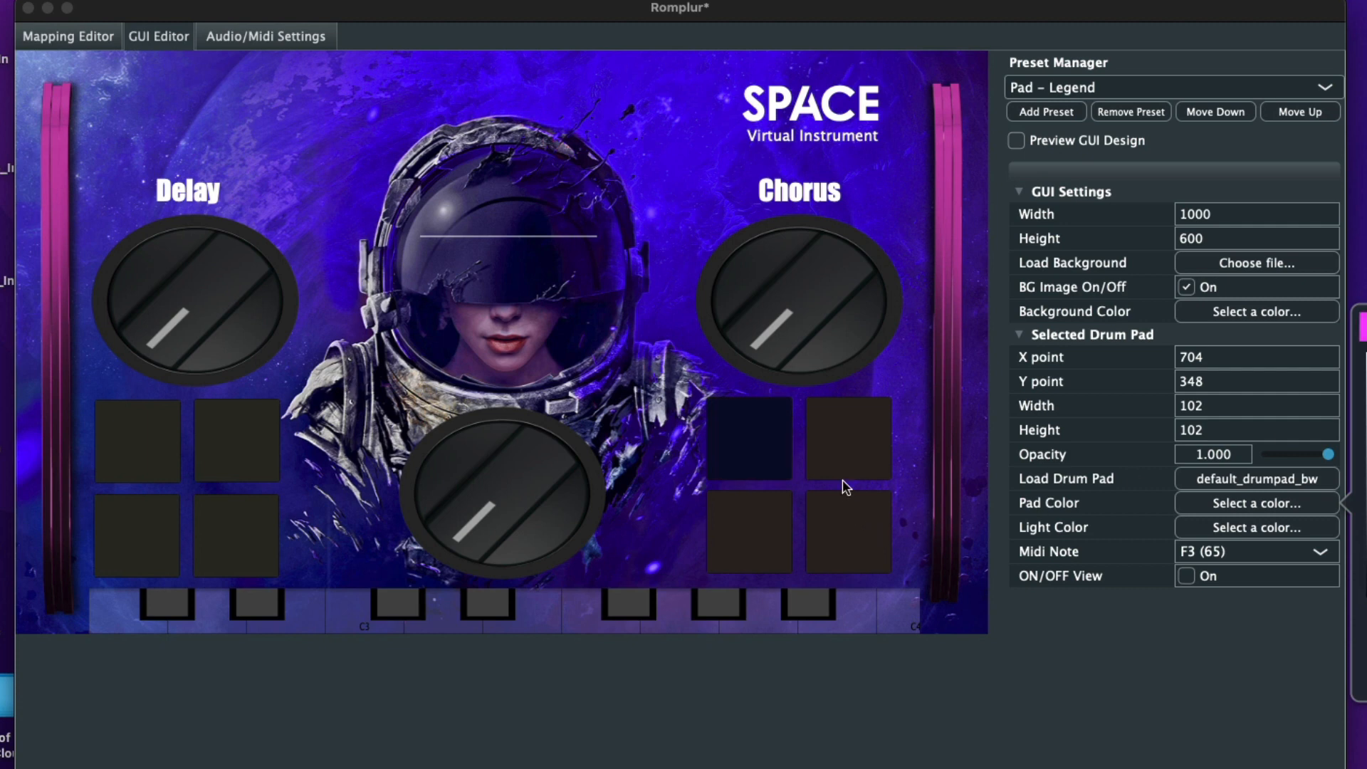
left_click(1230, 511)
left_click(1223, 528)
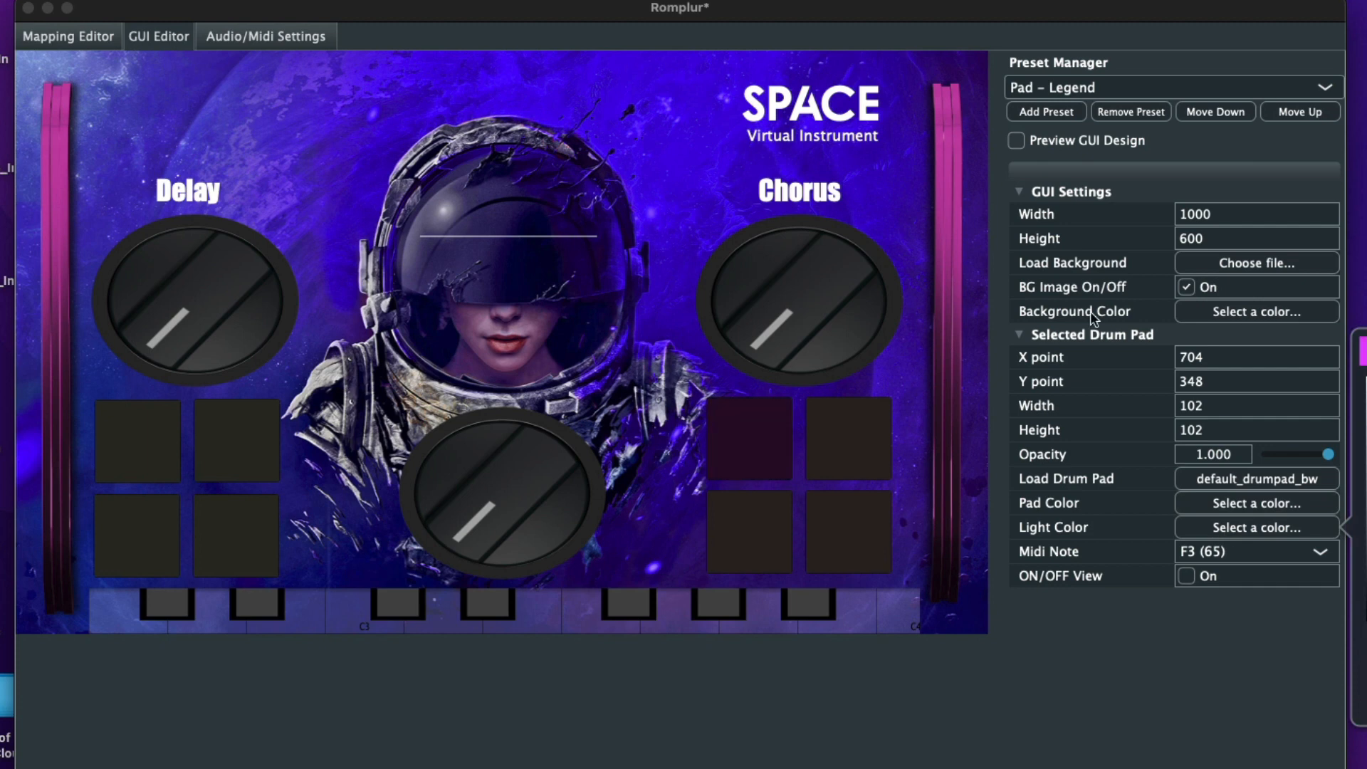
left_click(741, 439)
left_click(1219, 507)
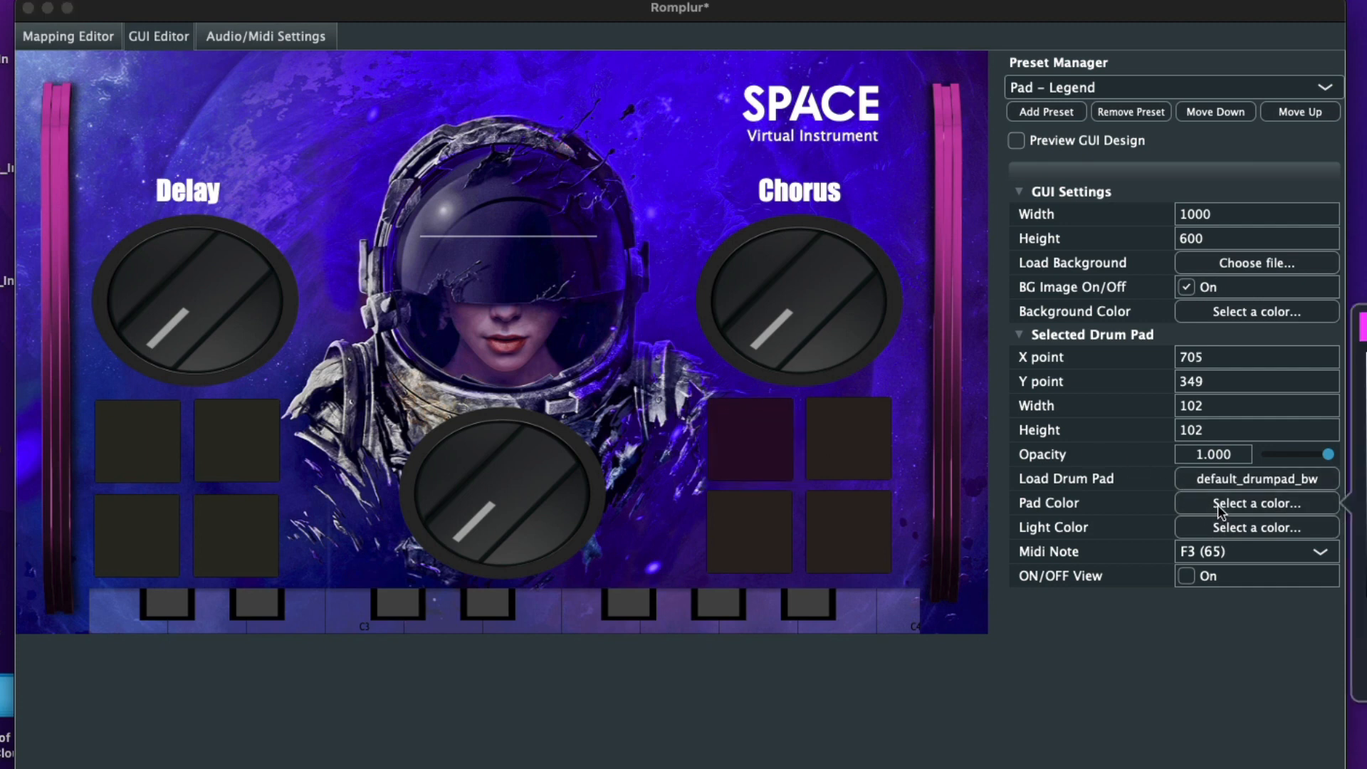
left_click(885, 492)
Step: Set the light color of the Chorus grid's upper-right, lower-left and lower-right drum pads to magenta
left_click(875, 459)
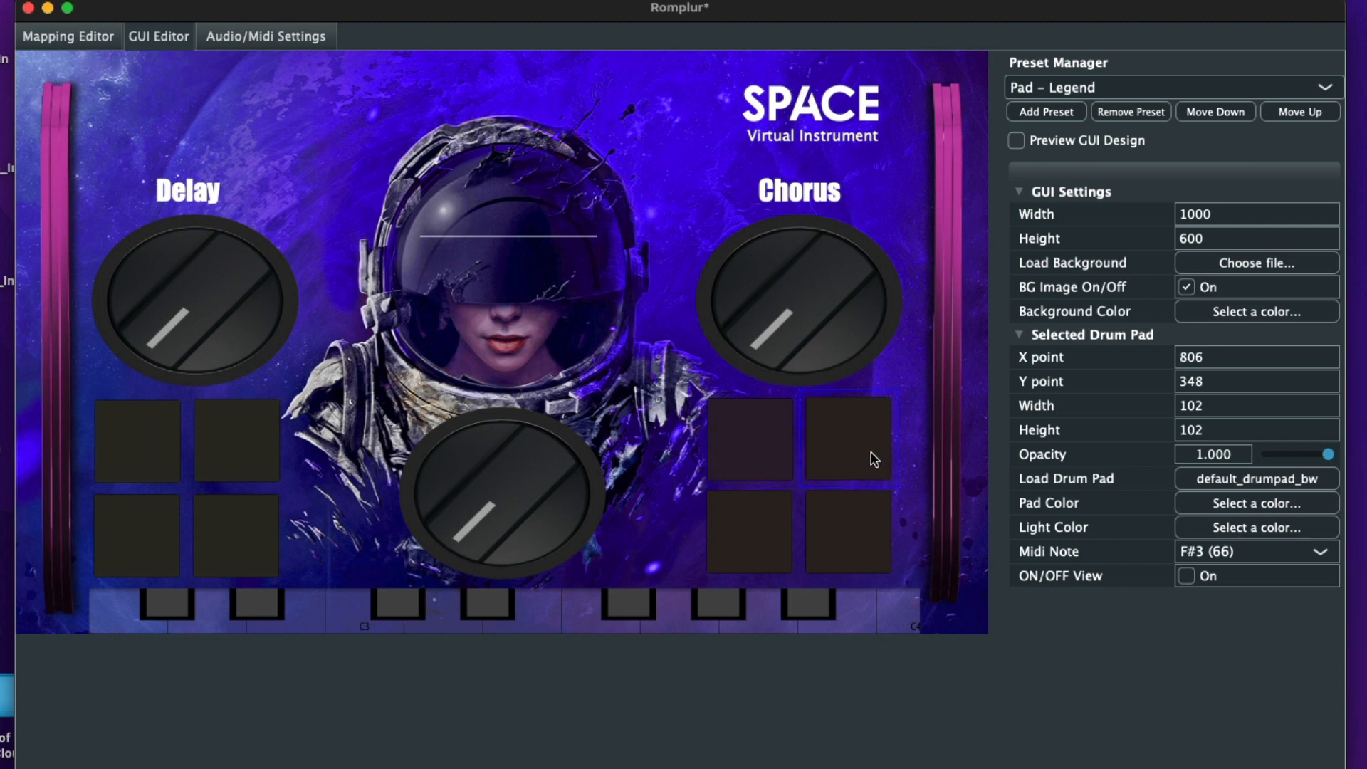
left_click(1258, 526)
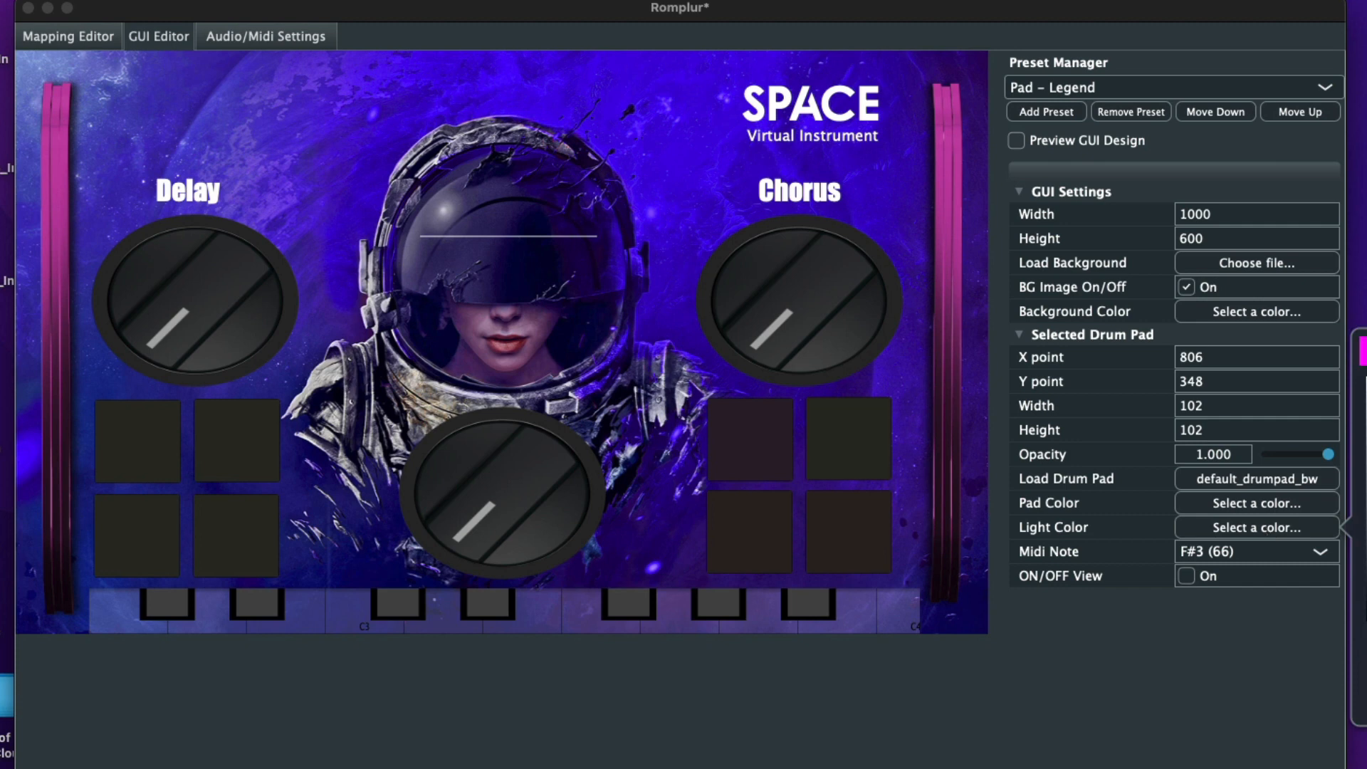
left_click(763, 539)
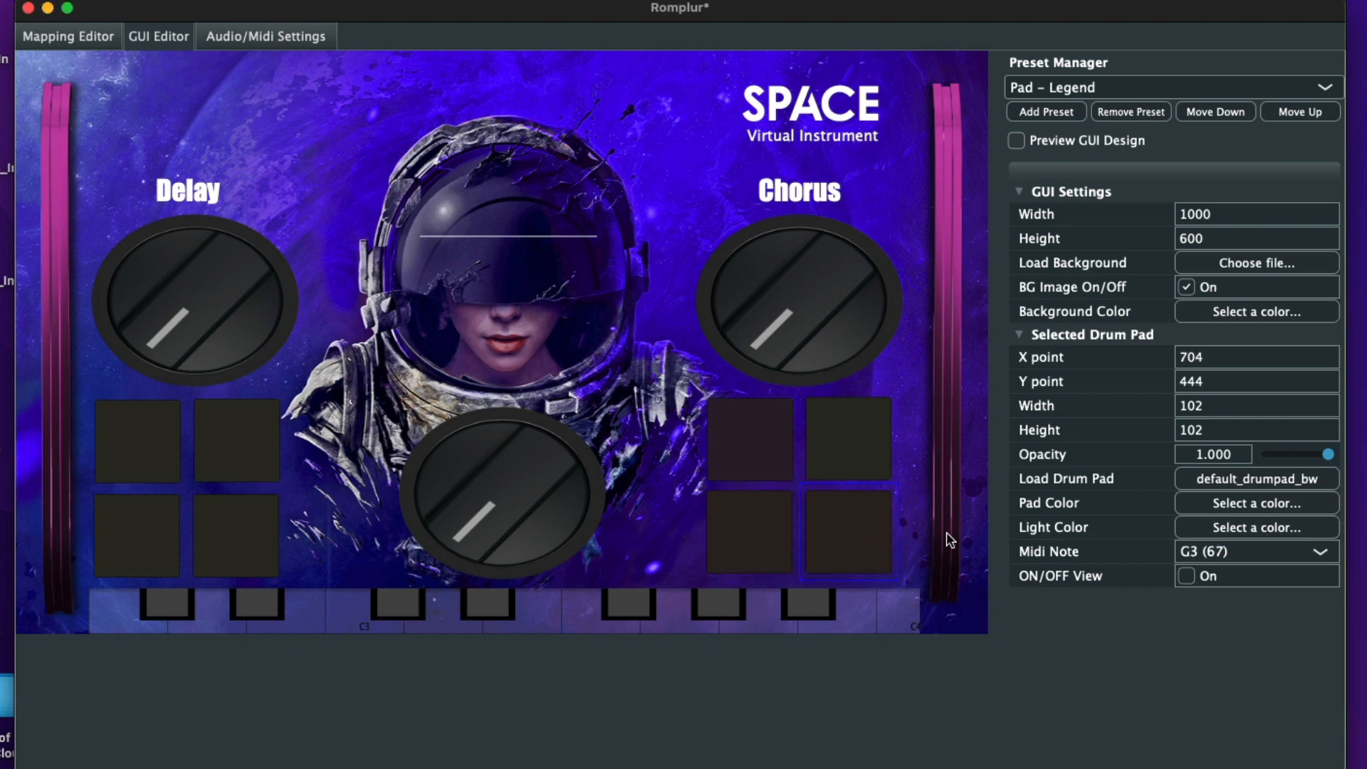
left_click(1257, 527)
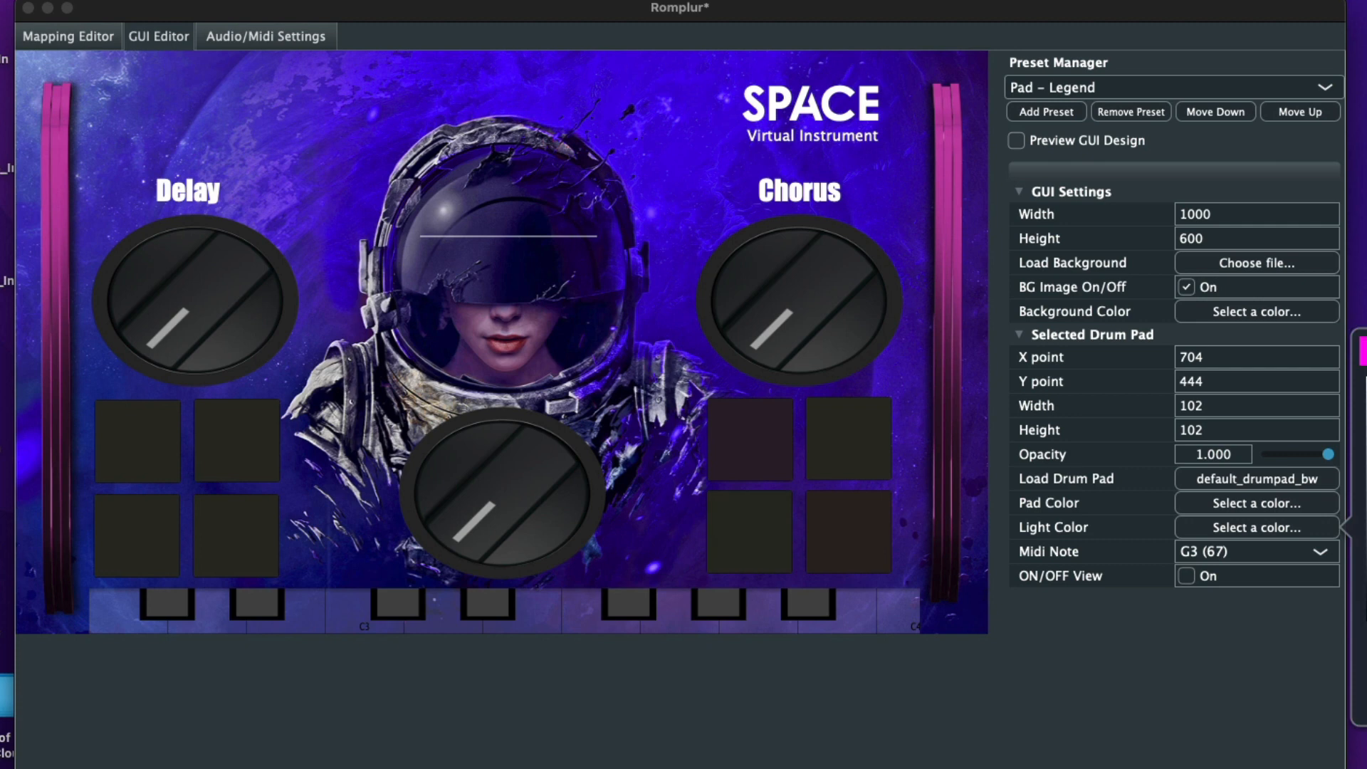
left_click(834, 520)
left_click(967, 664)
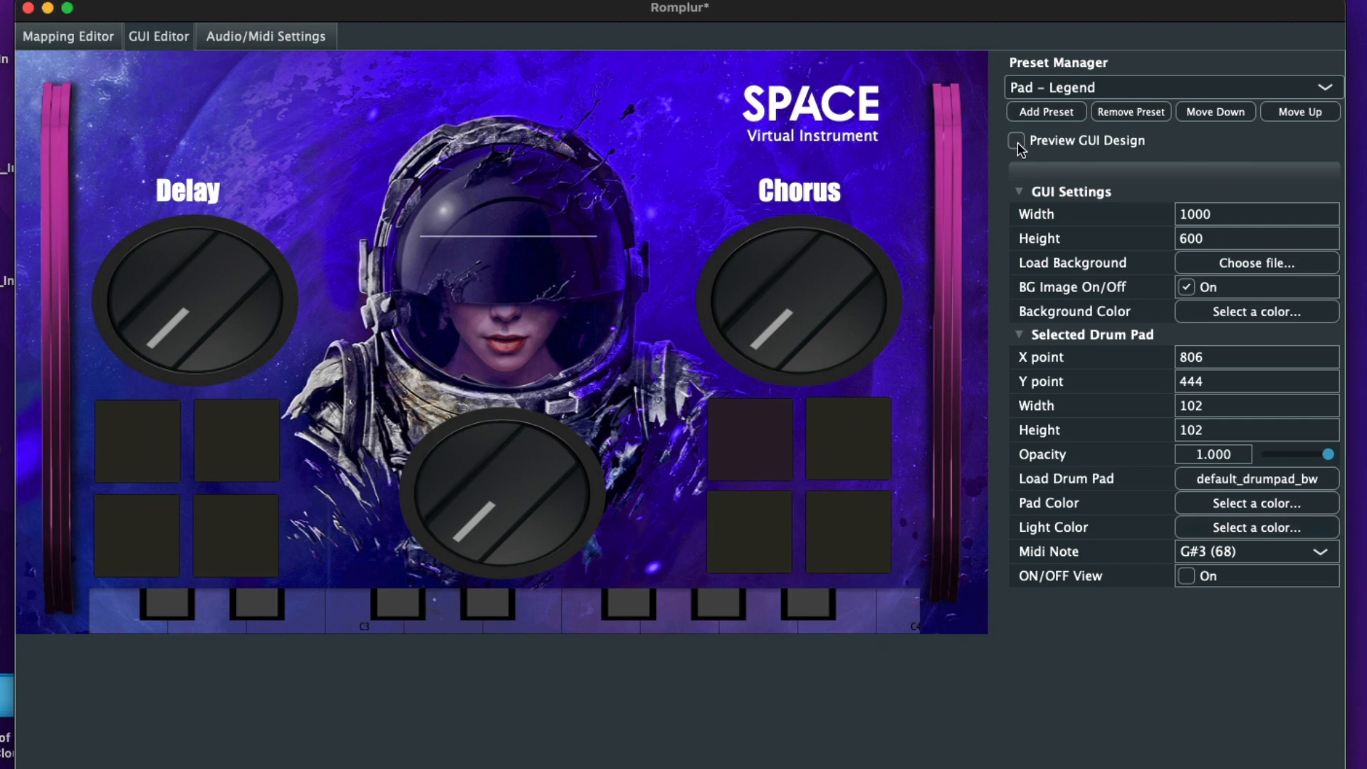
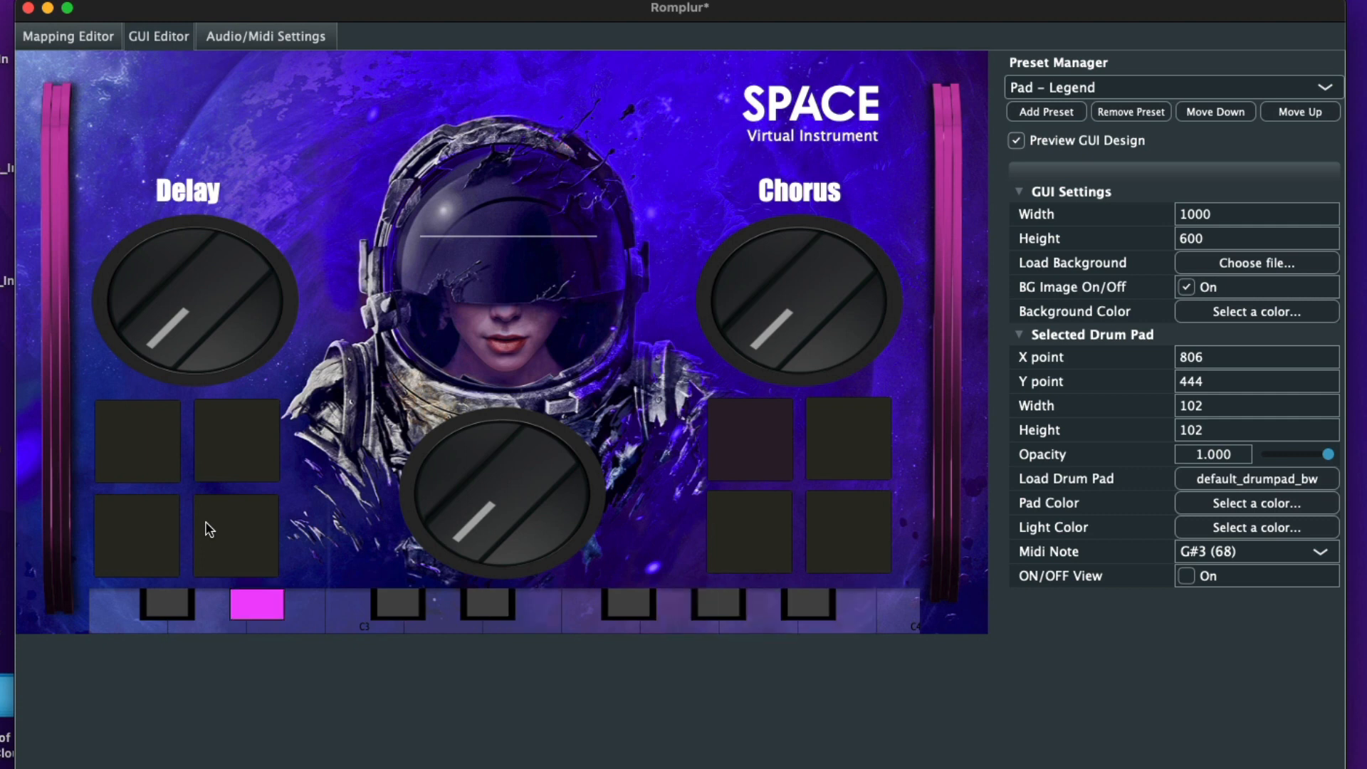
Step: Turn up the center and Delay knobs and set the Chorus knob to 0.18 in the design preview
mouse_move(581, 528)
left_click_drag(545, 527, 527, 306)
left_click_drag(811, 299, 810, 114)
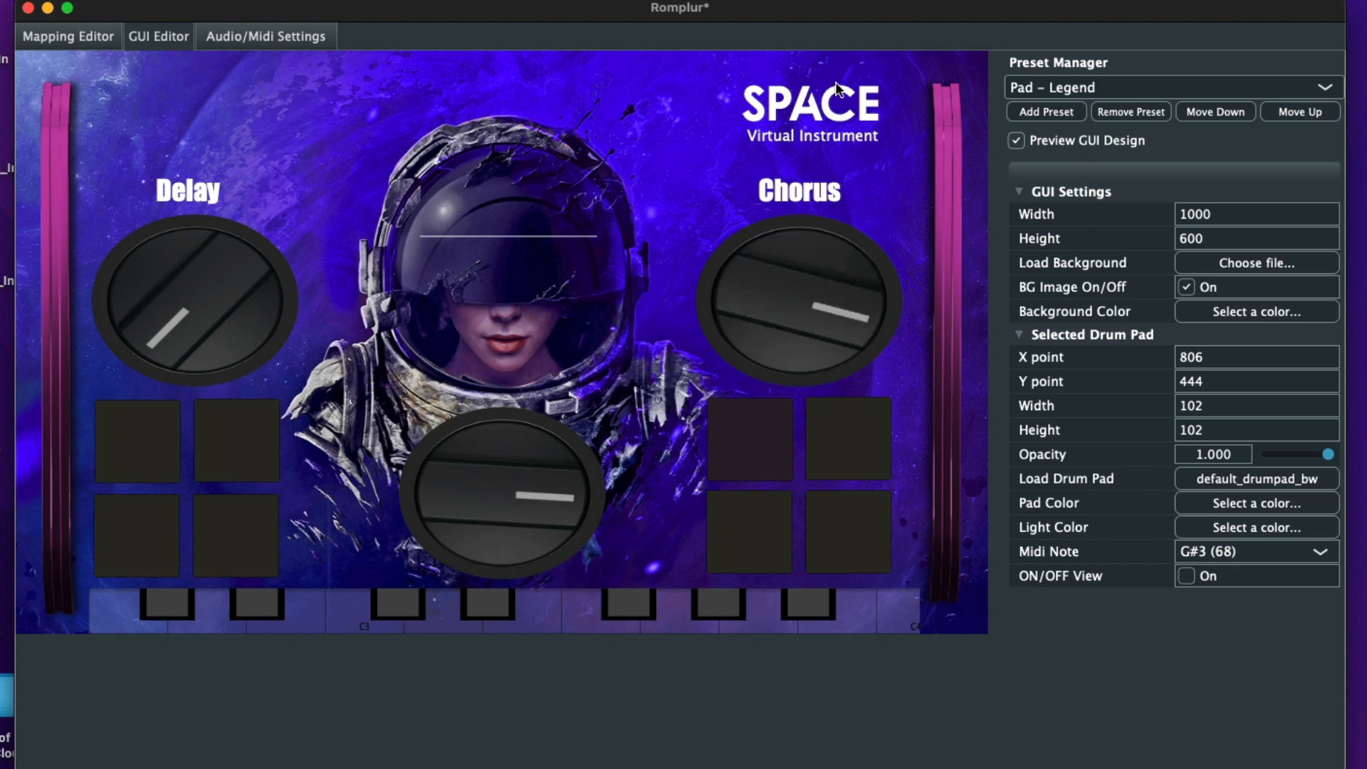
left_click_drag(173, 313, 184, 229)
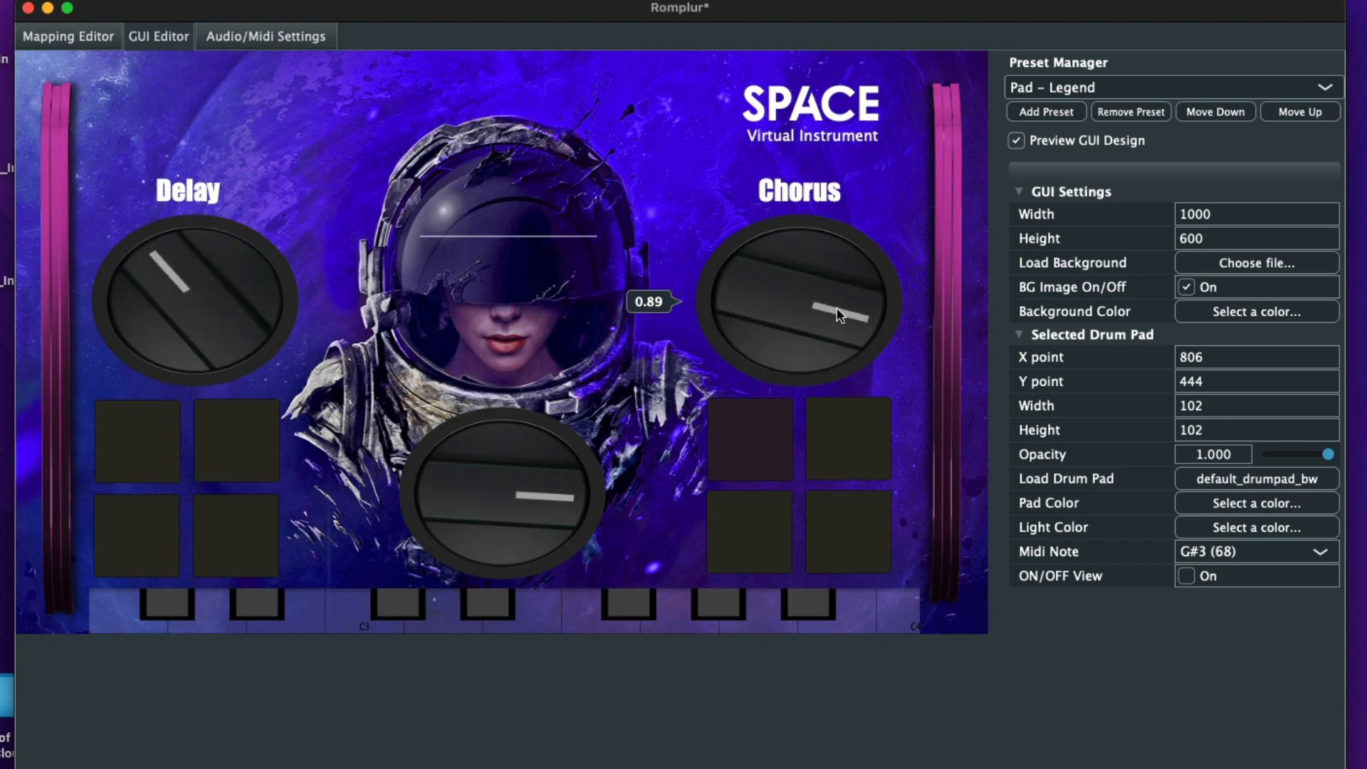
left_click_drag(836, 306, 805, 475)
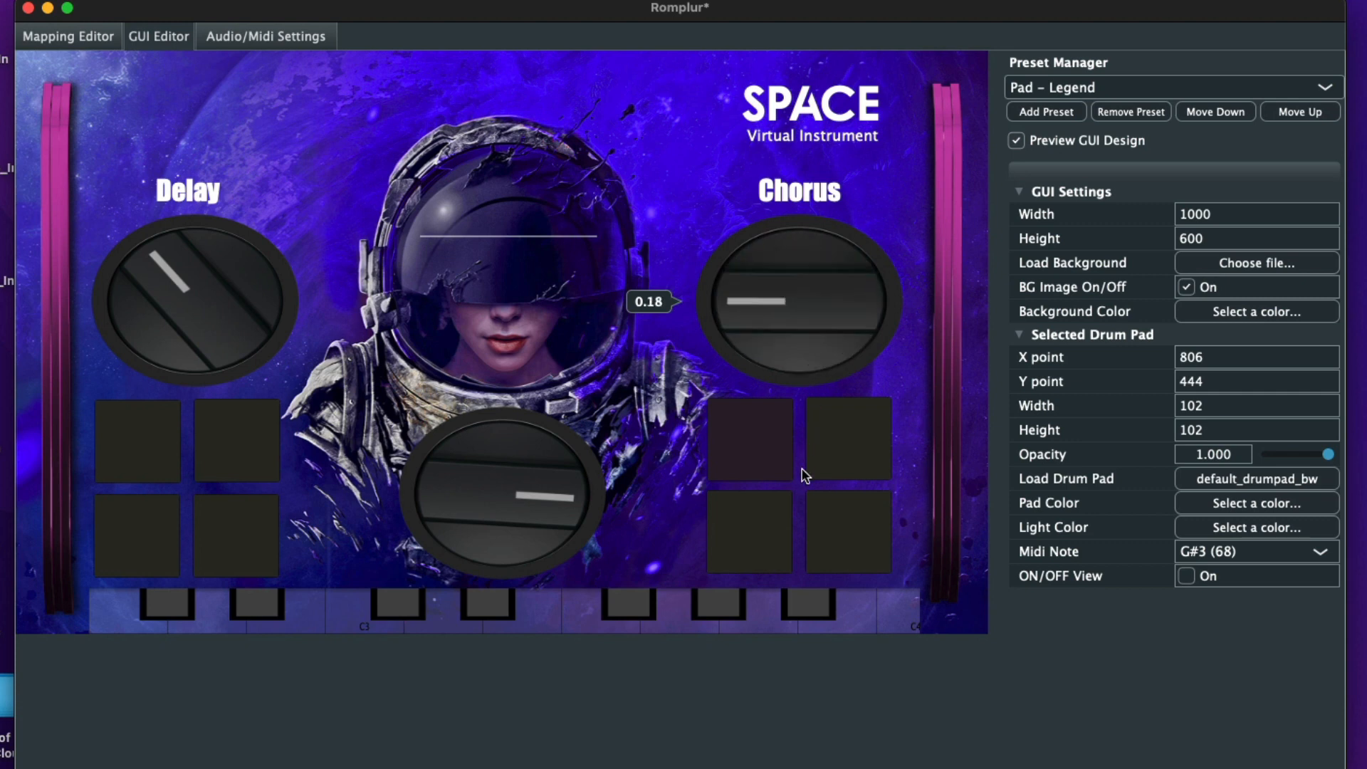
right_click(338, 212)
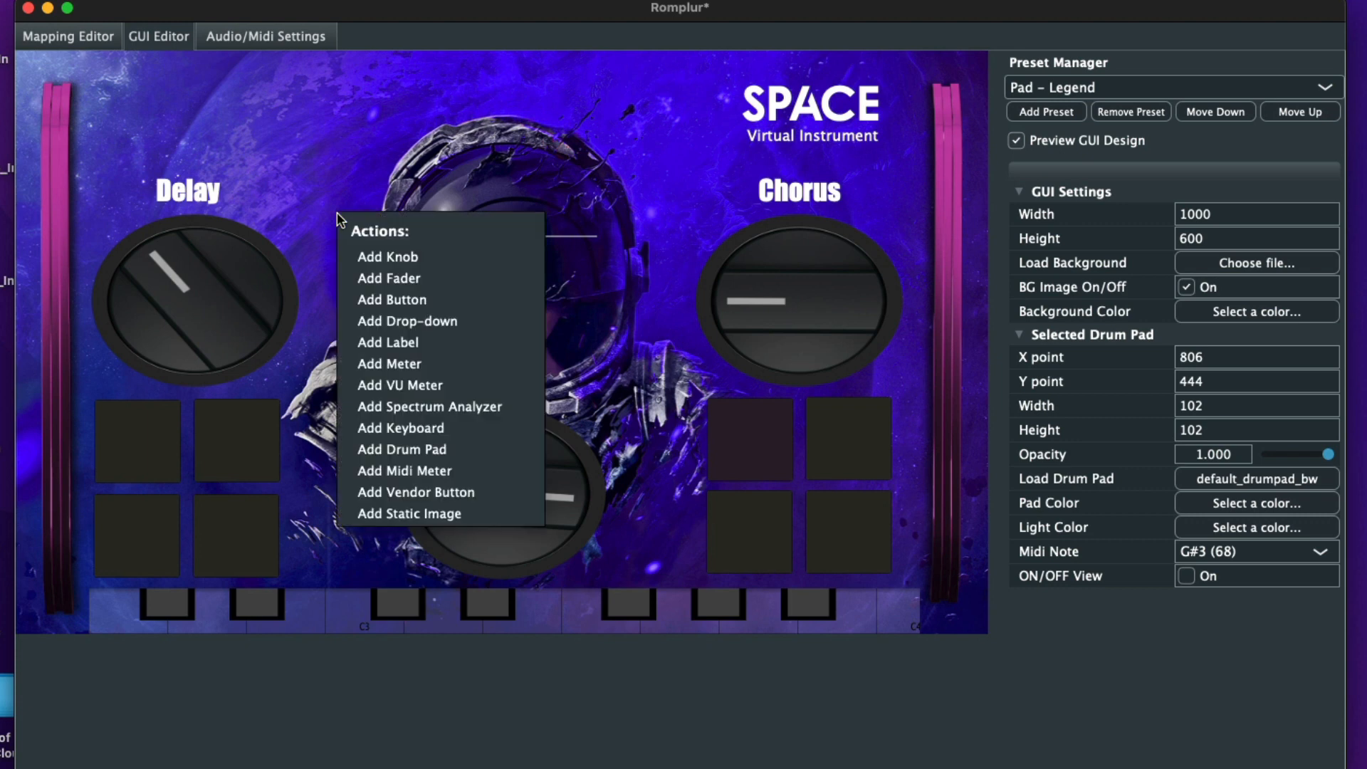
left_click(377, 278)
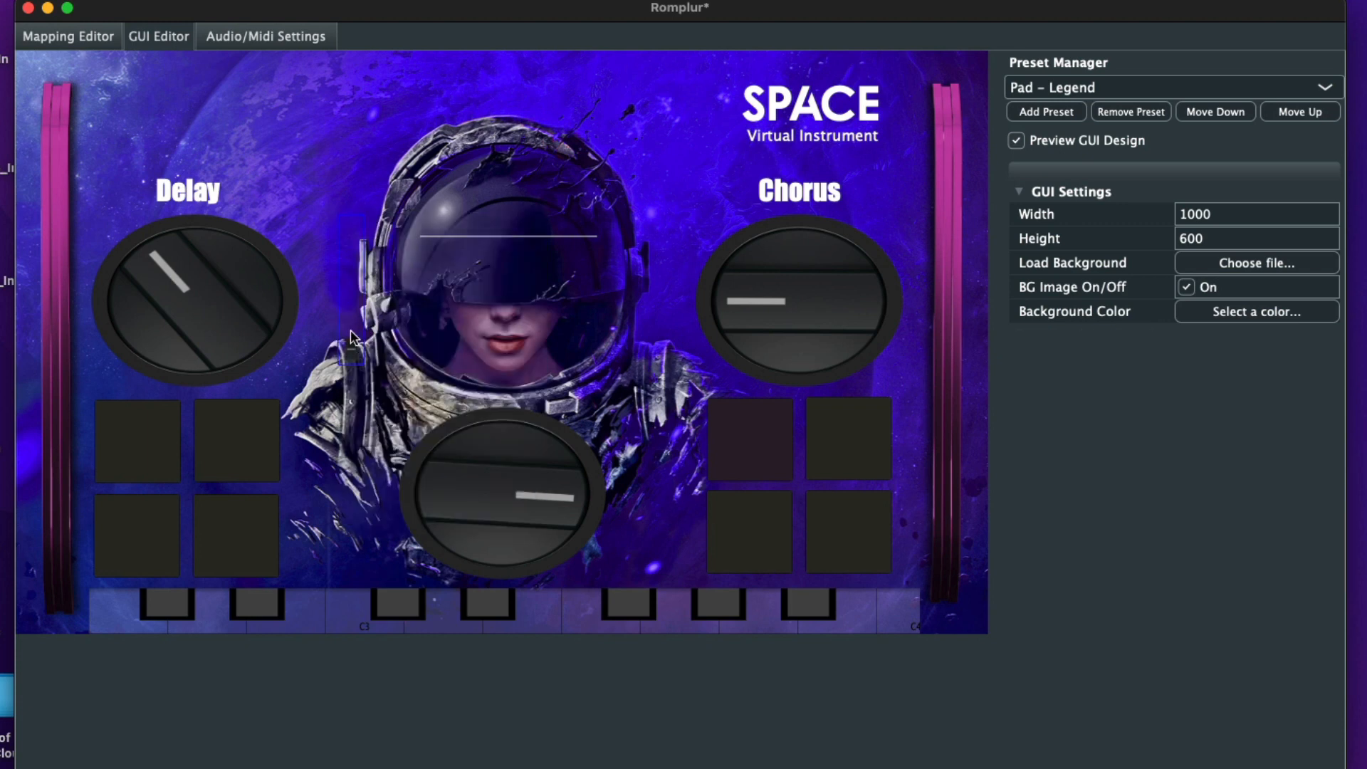
left_click_drag(353, 338, 265, 344)
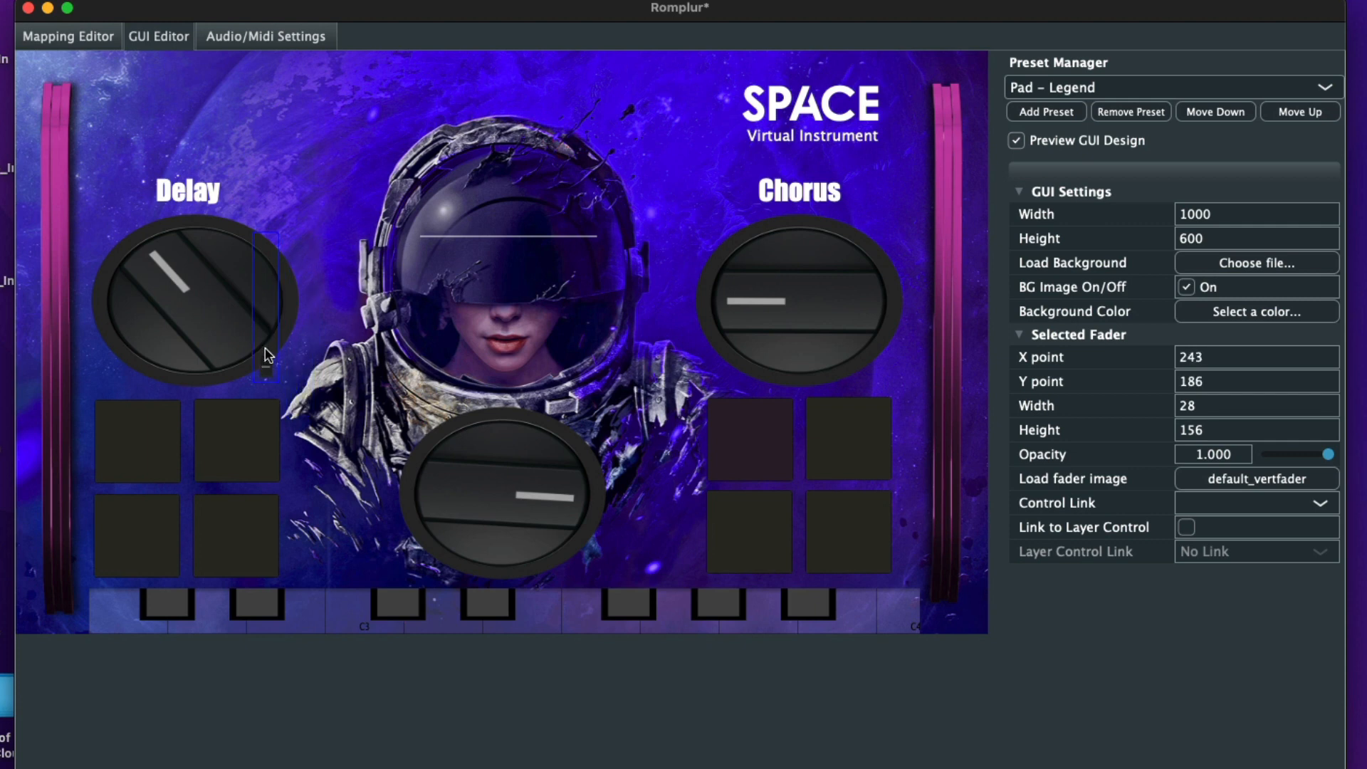
right_click(324, 177)
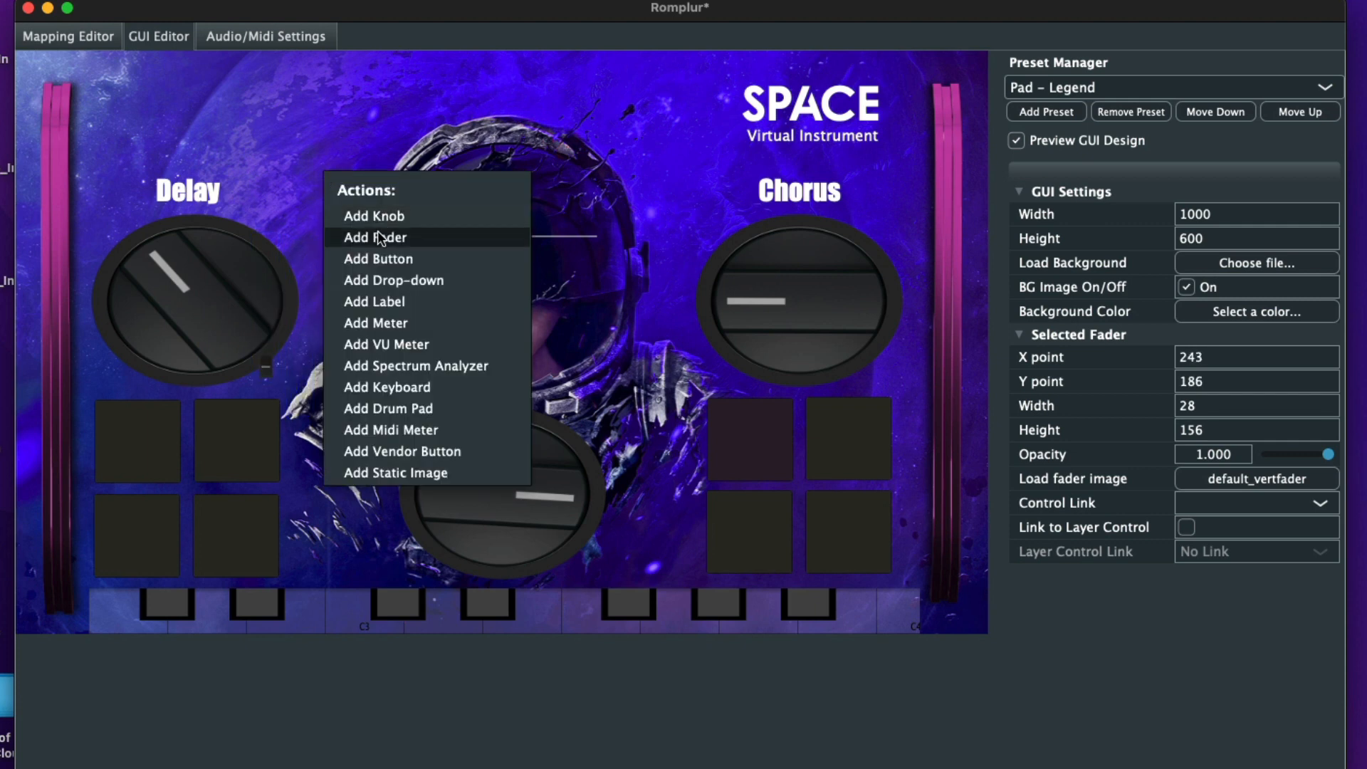
left_click(269, 366)
right_click(269, 366)
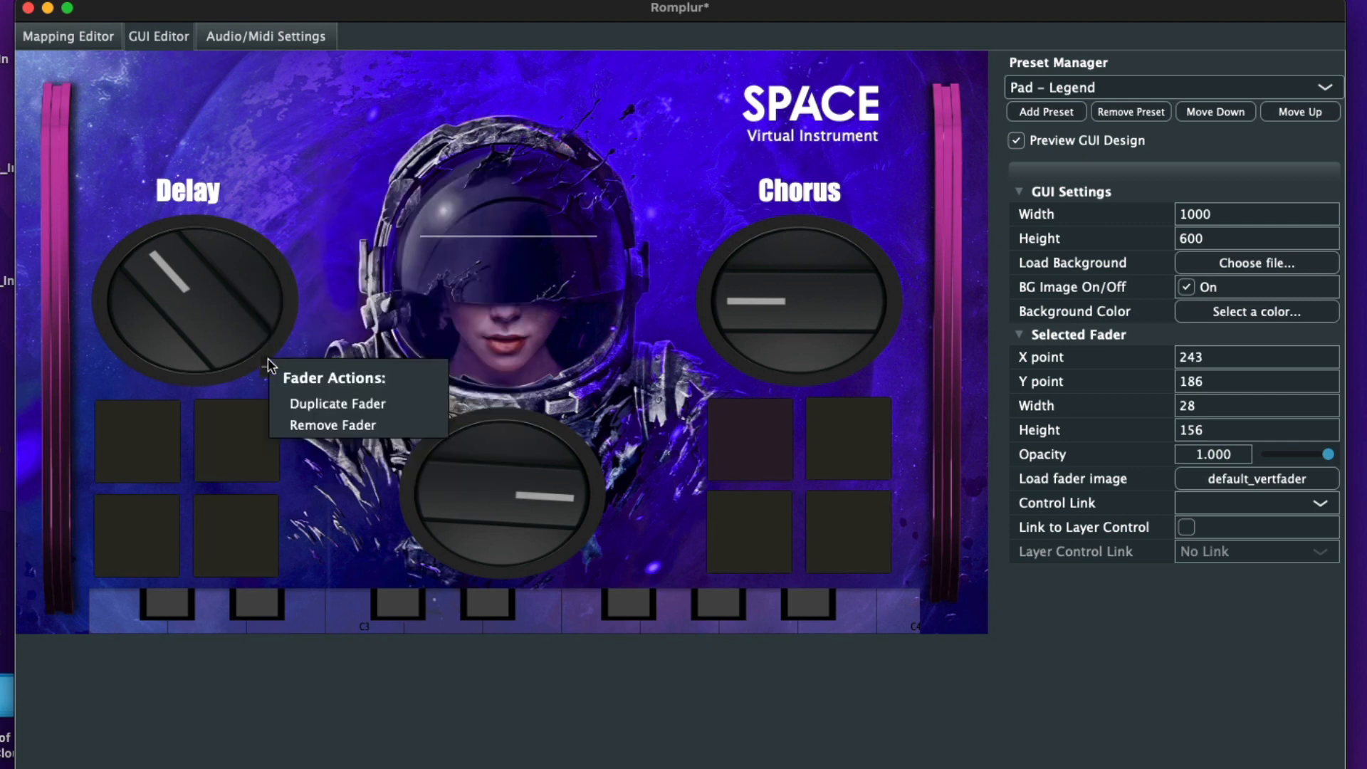
left_click(334, 430)
Step: Add a static image and load Fader BG.png into it from the Static > Fader Backgrounds folder of Romplur Assets Bundle
right_click(346, 147)
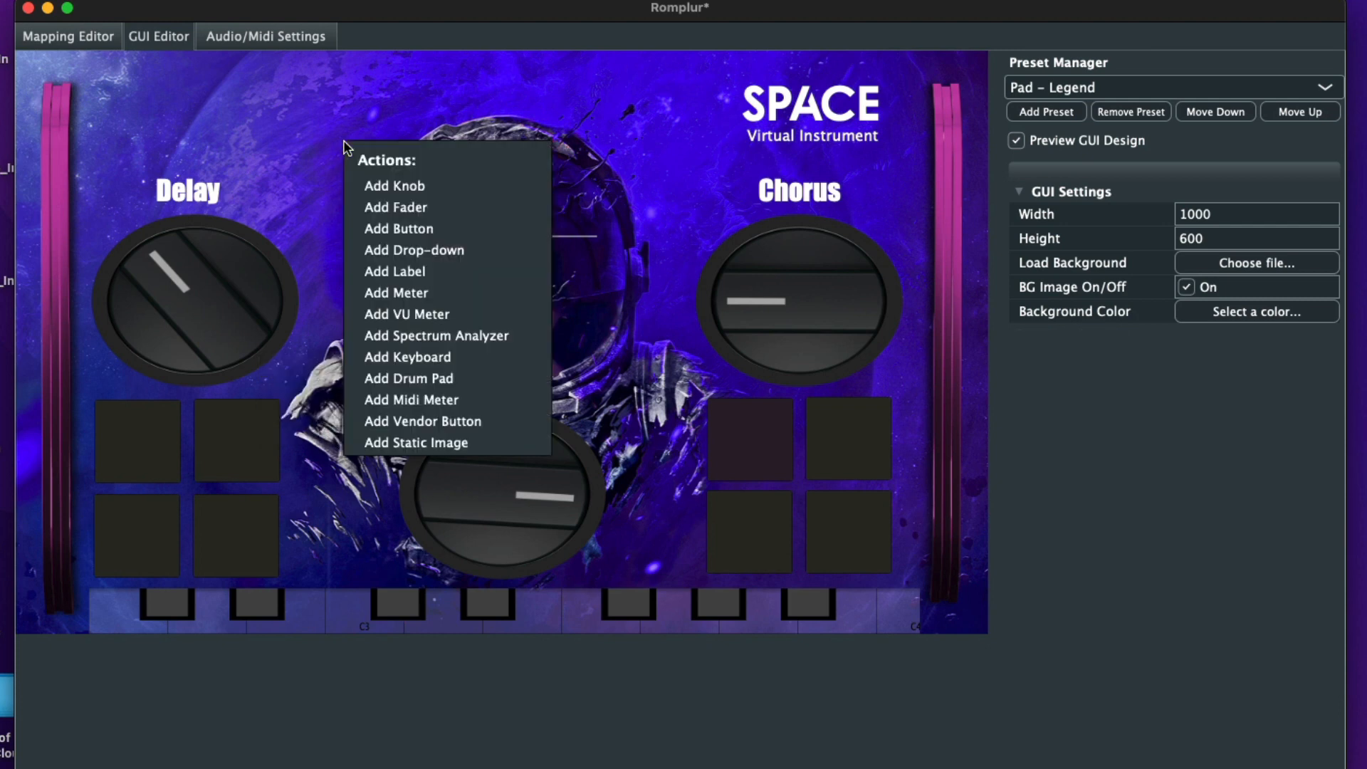
left_click(411, 430)
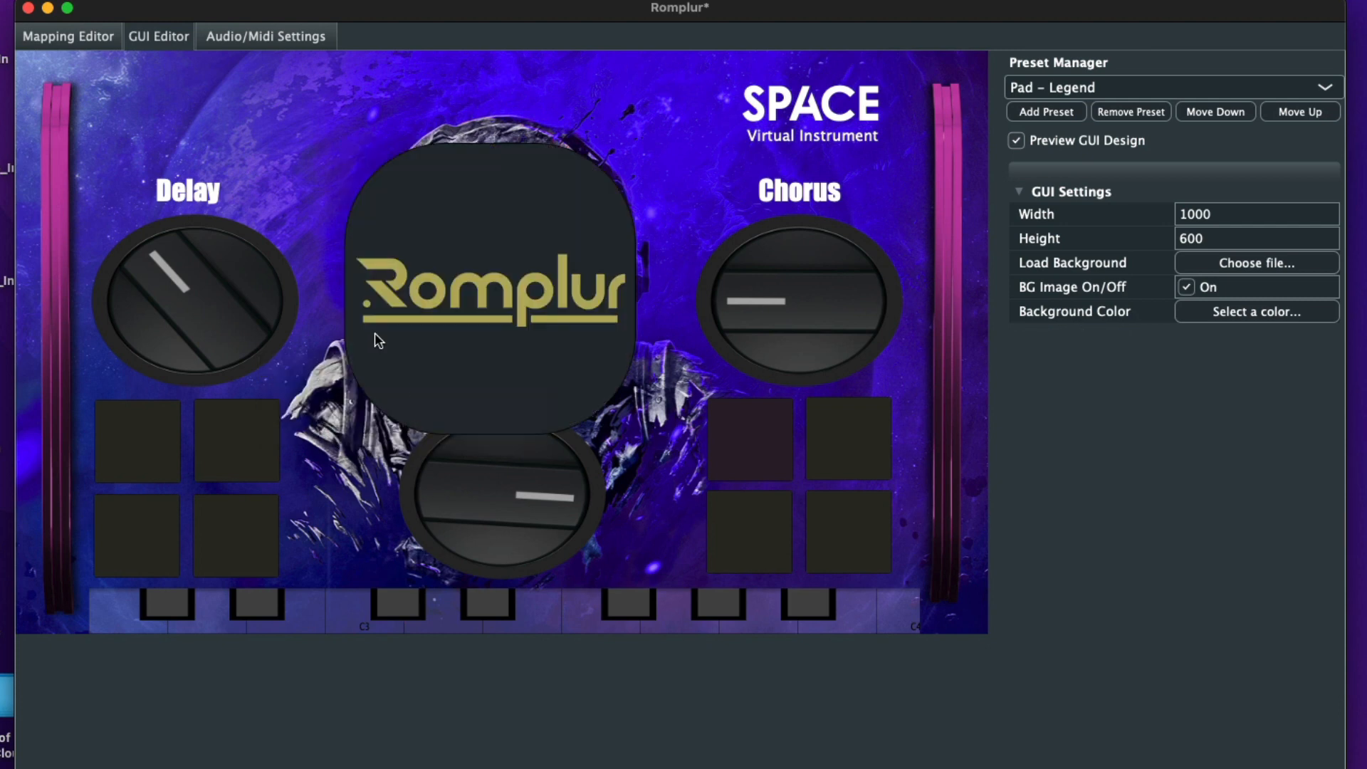
left_click(374, 331)
left_click(1236, 454)
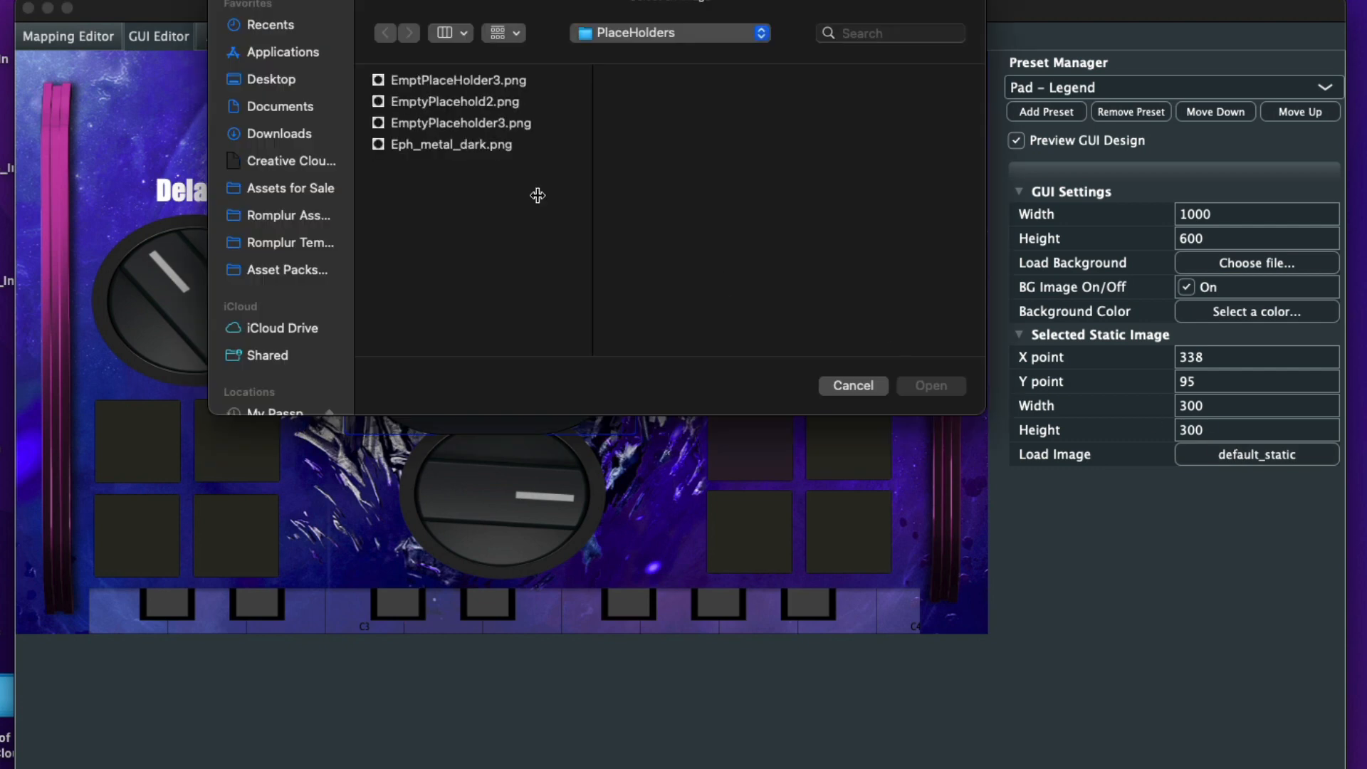
left_click(297, 237)
left_click(290, 213)
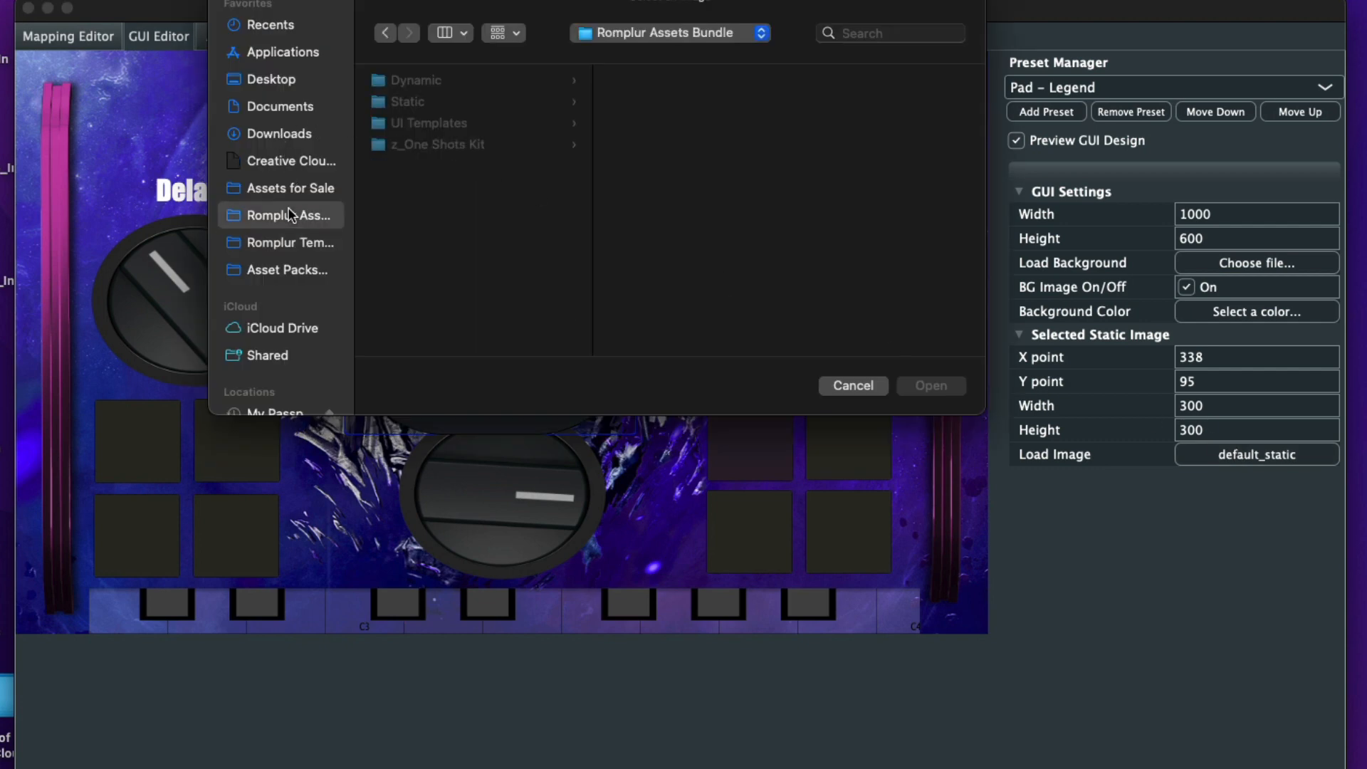
left_click(426, 101)
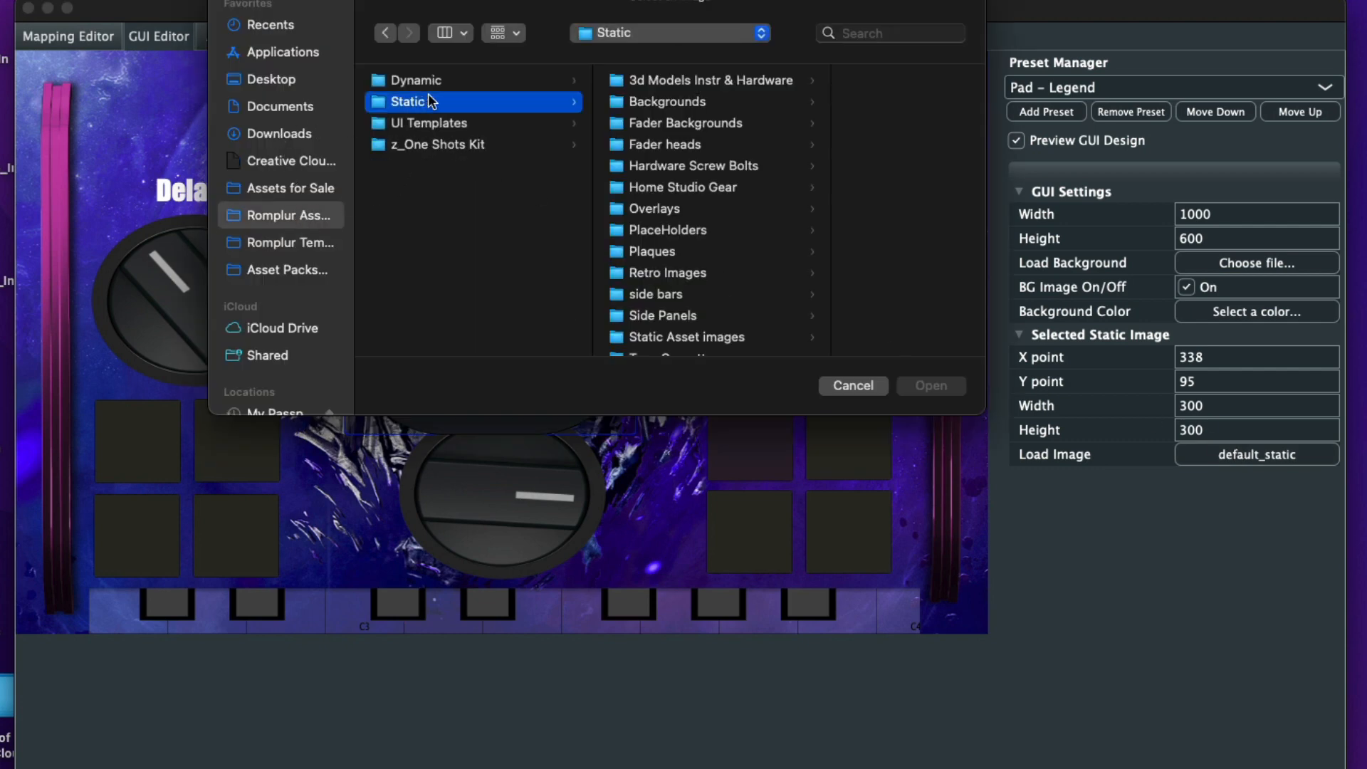
left_click(662, 143)
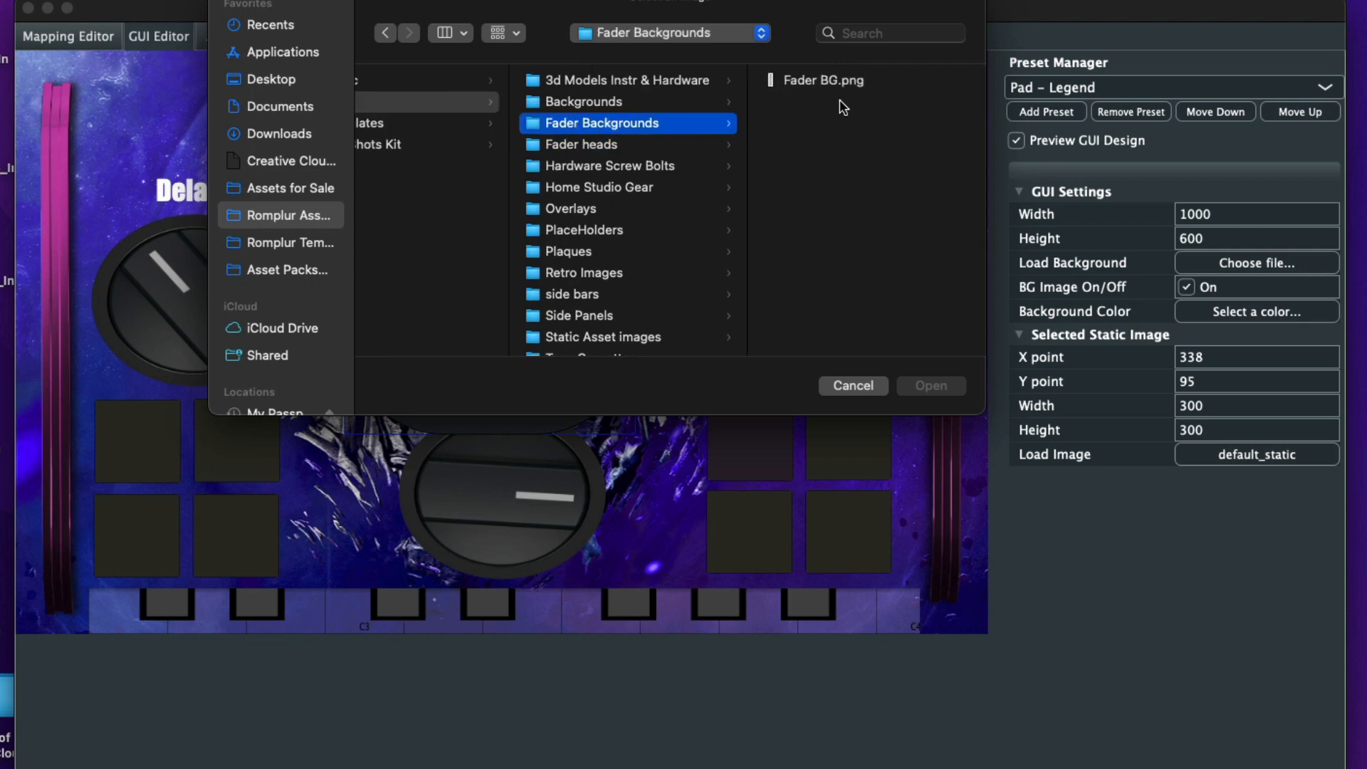
left_click(822, 84)
left_click(938, 388)
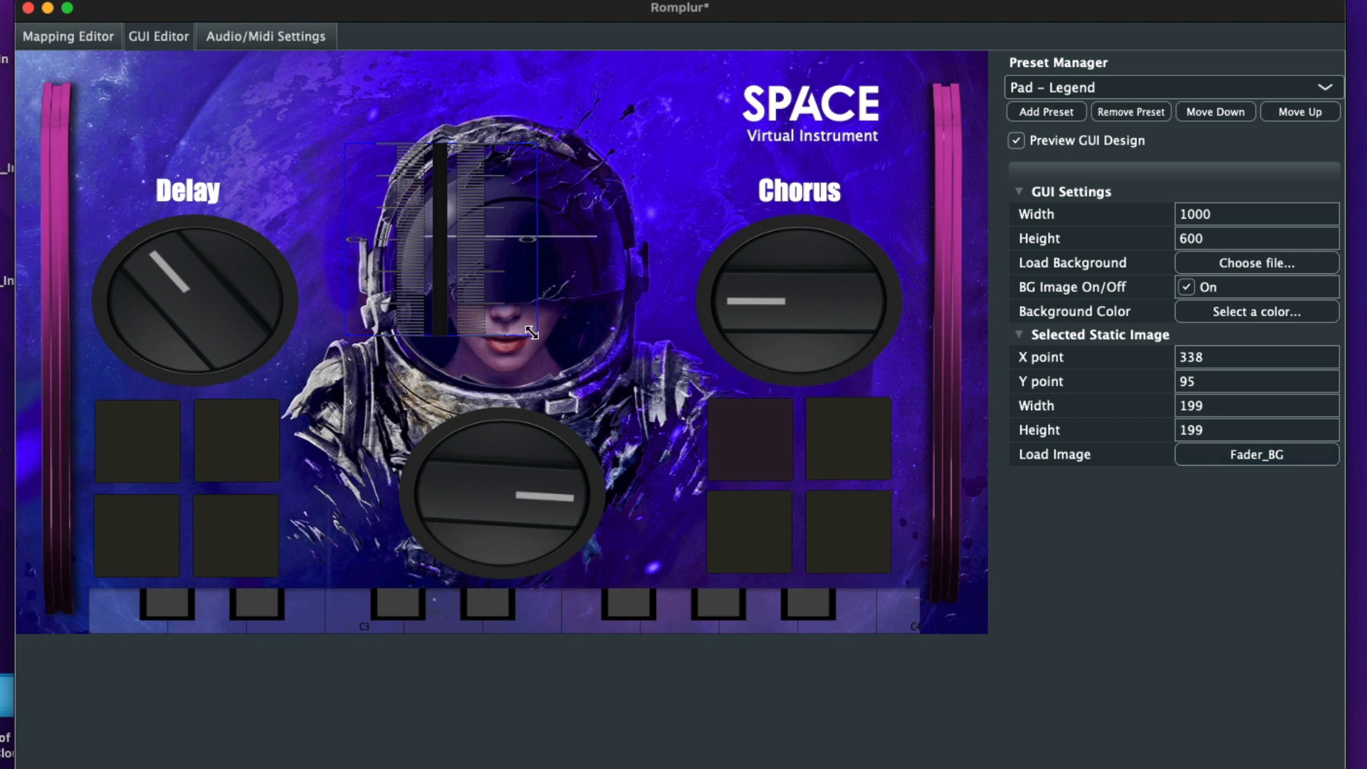
Step: Resize the fader background to about 69 by 165 beside the Delay knob and place a duplicate beside the Chorus knob at about X 638, Y 103
left_click_drag(536, 336, 356, 335)
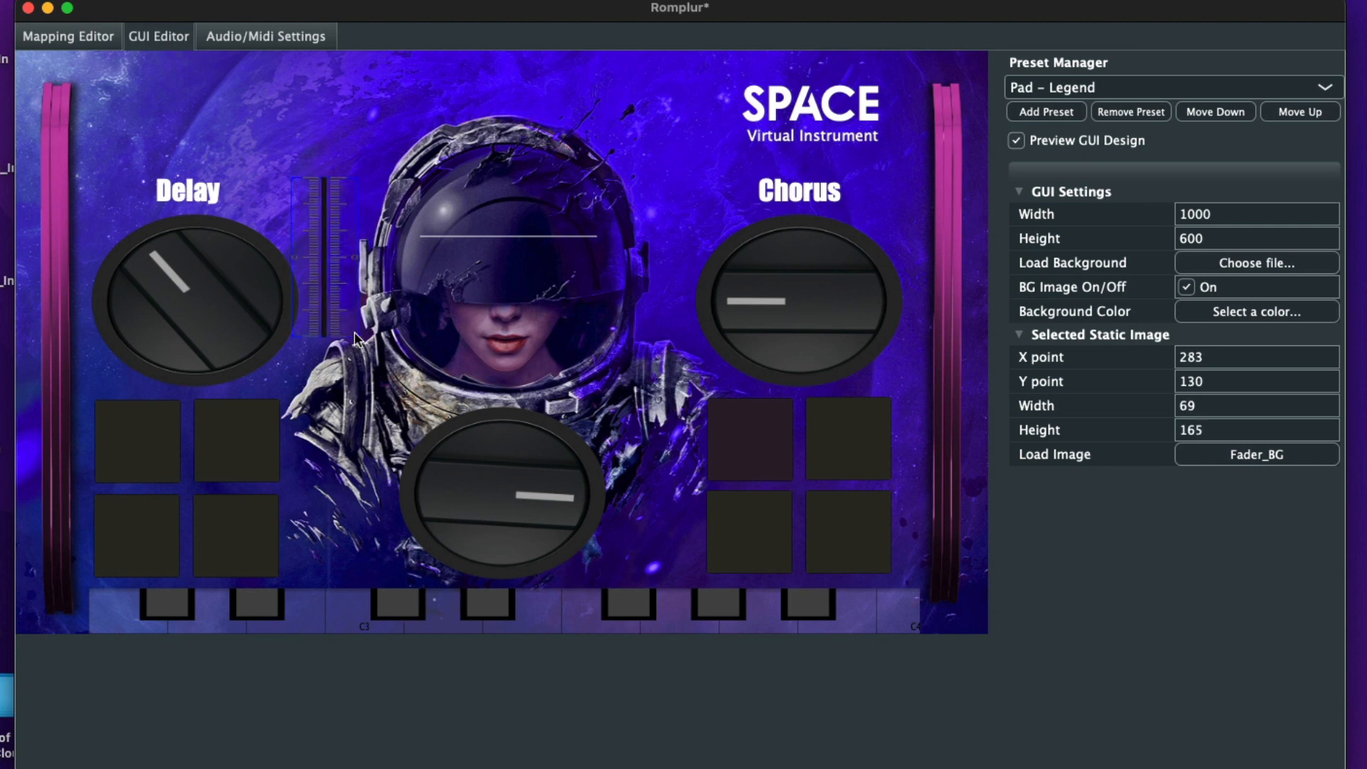
left_click_drag(326, 250, 333, 244)
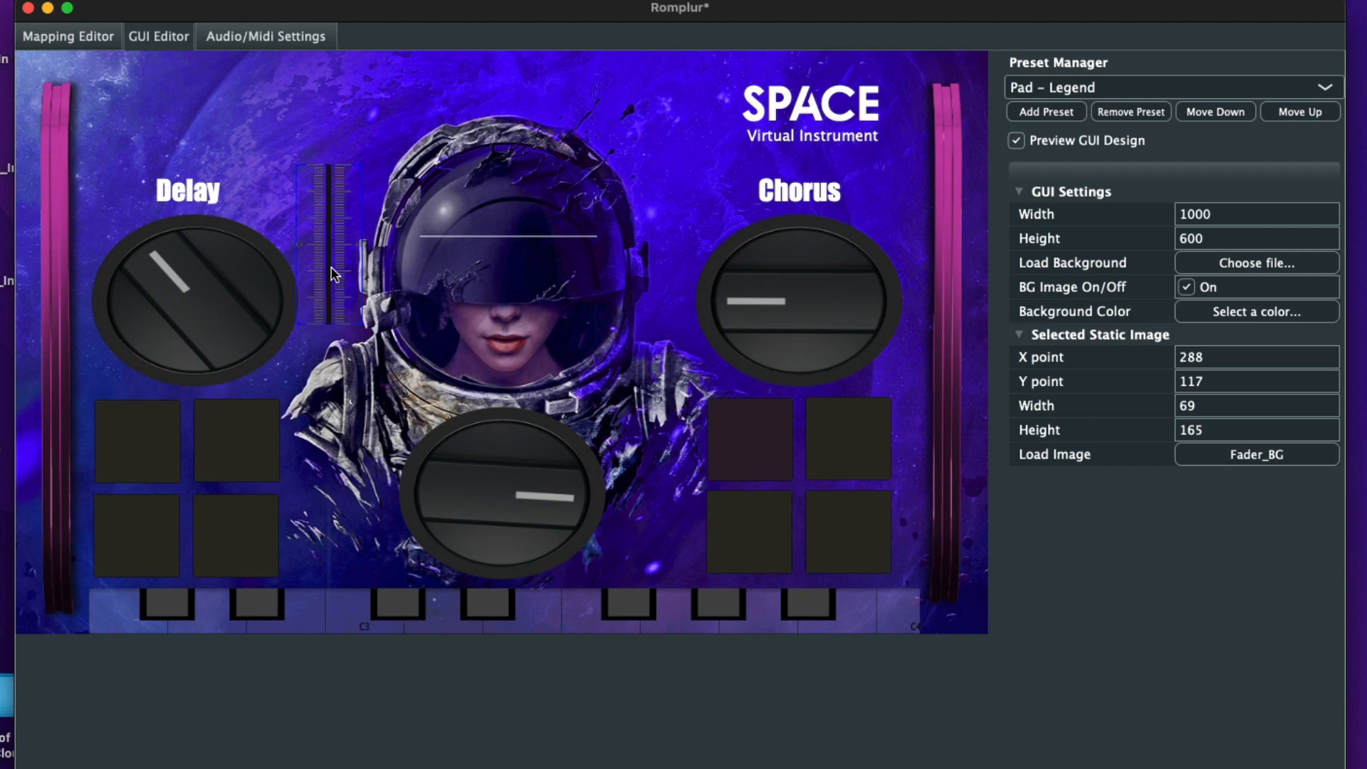
left_click_drag(331, 269, 332, 249)
left_click_drag(321, 290, 671, 275)
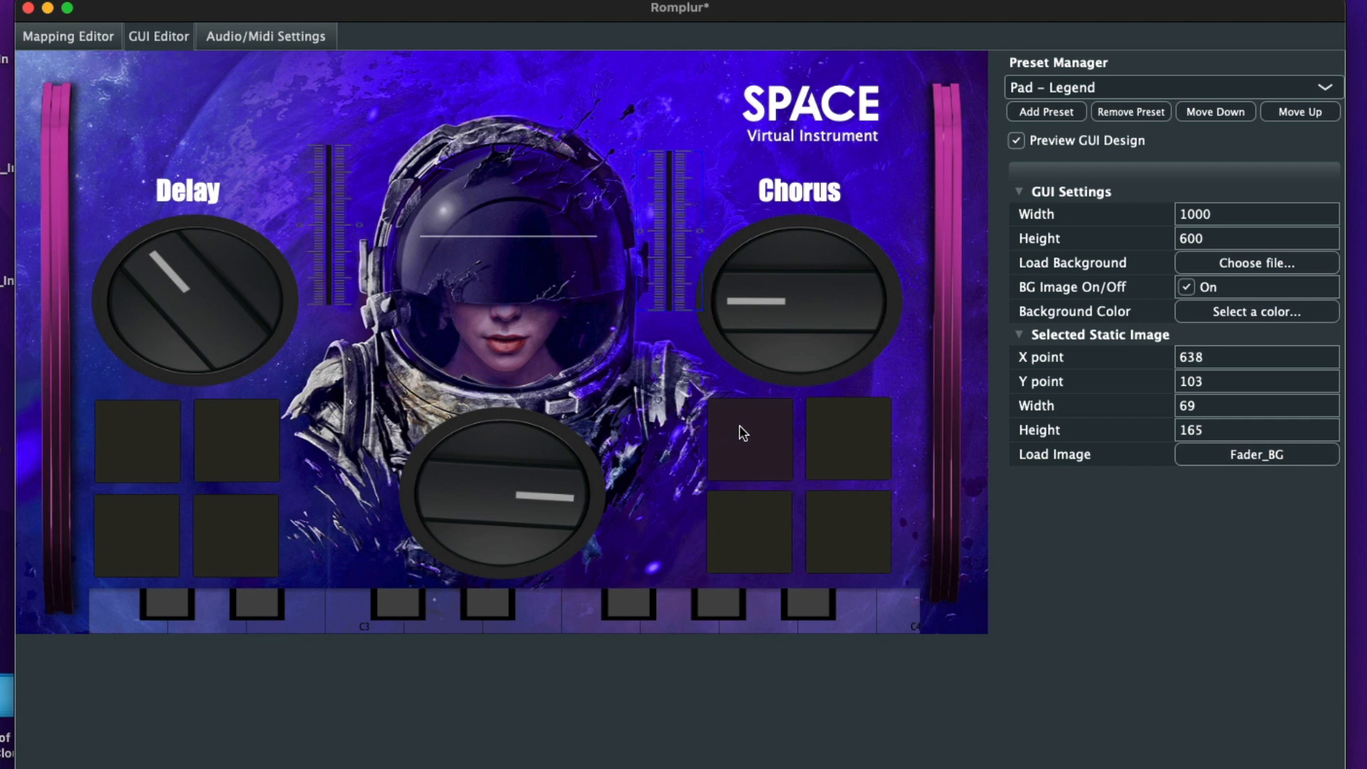
left_click(332, 343)
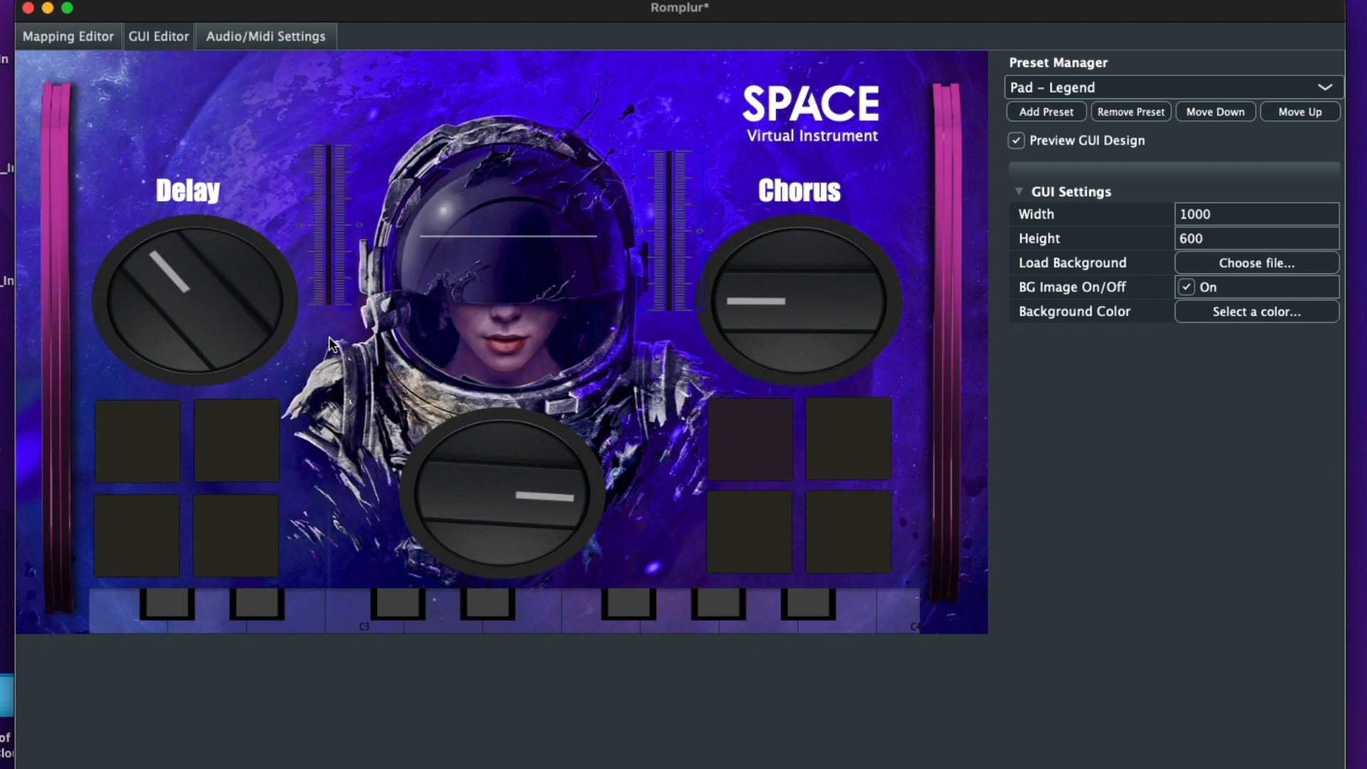
right_click(339, 345)
left_click(387, 378)
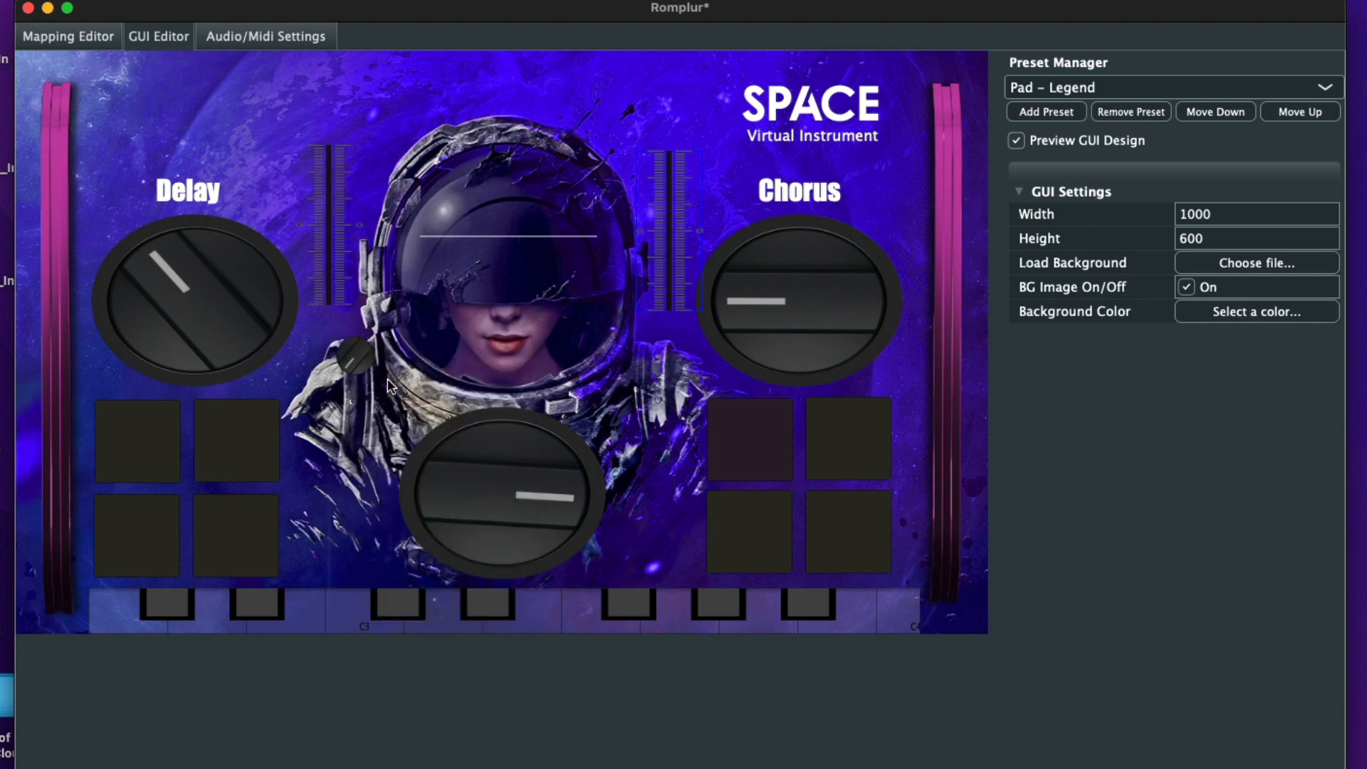
left_click(360, 367)
right_click(359, 367)
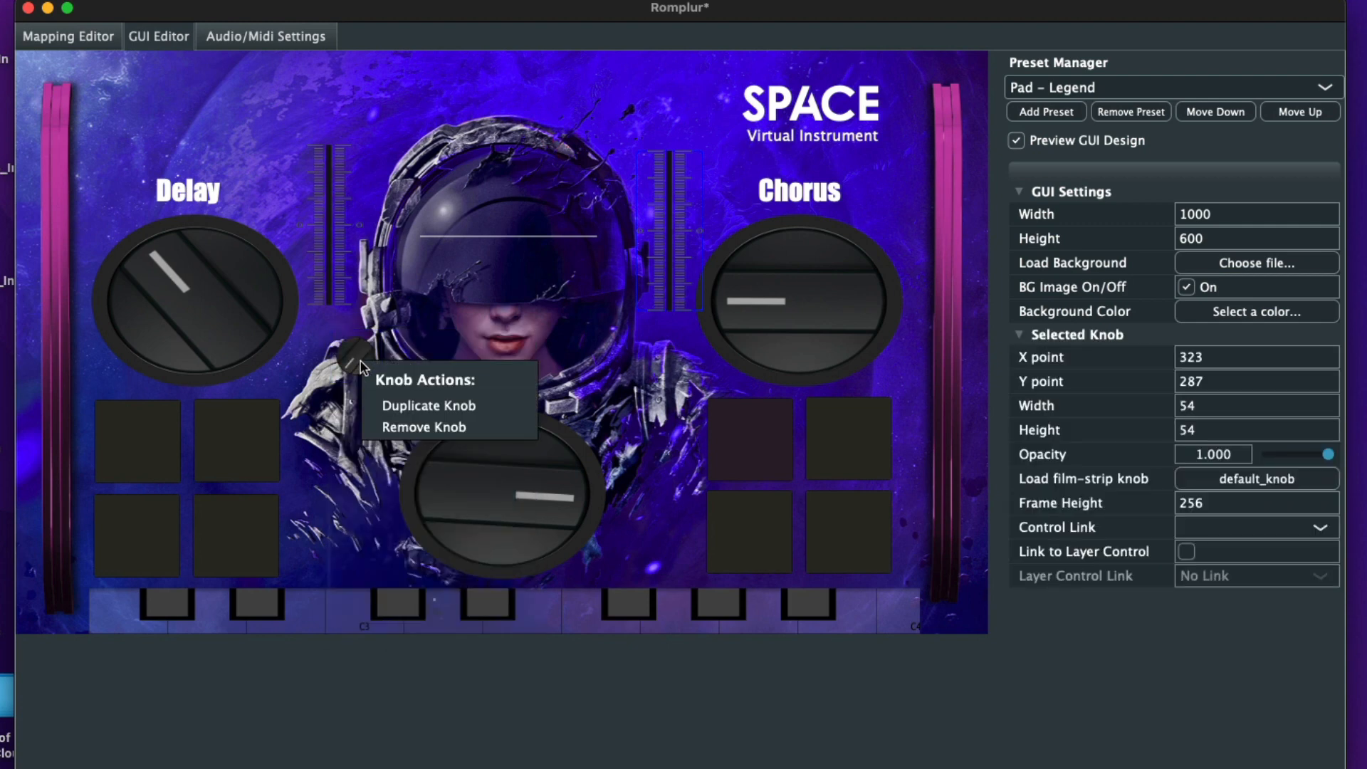
left_click(428, 426)
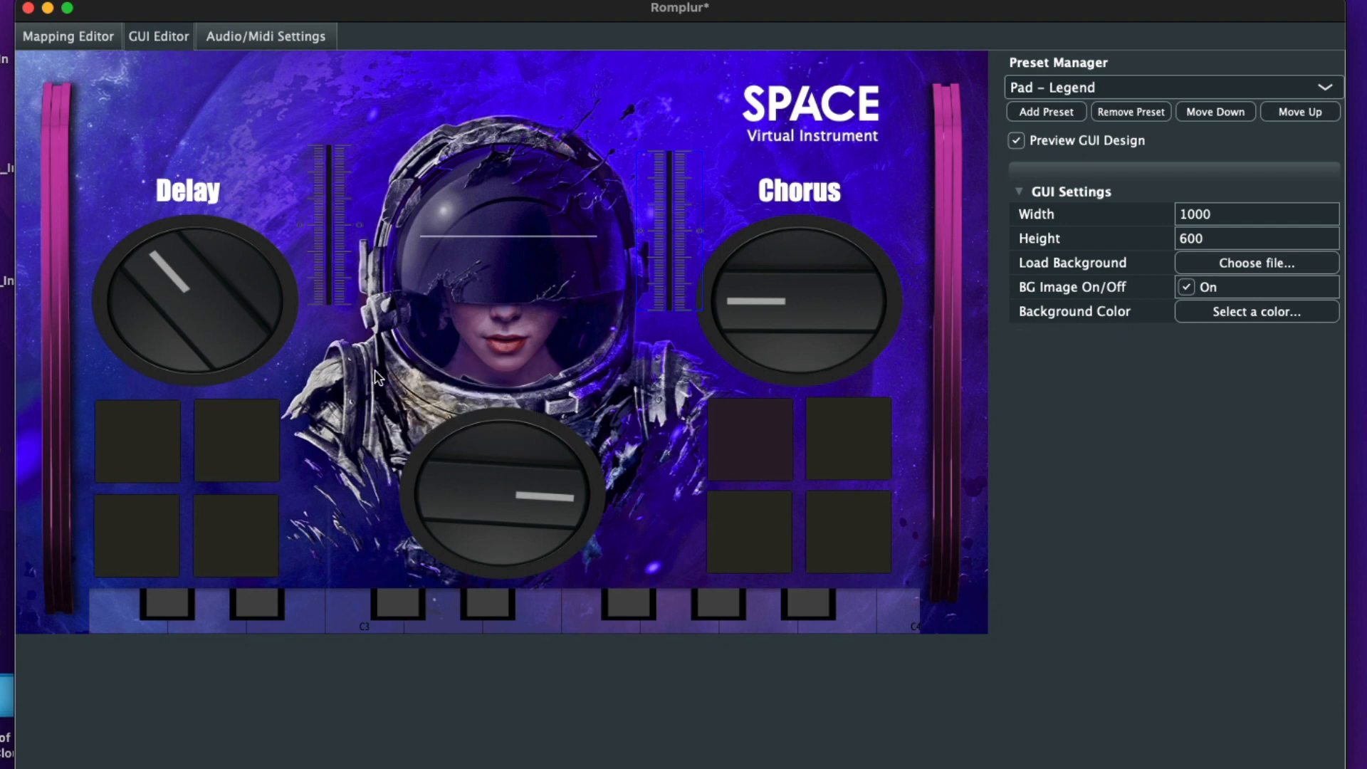
Step: Add a label reading "A" and place it under the Delay-side fader background at about X 288, Y 243
right_click(334, 329)
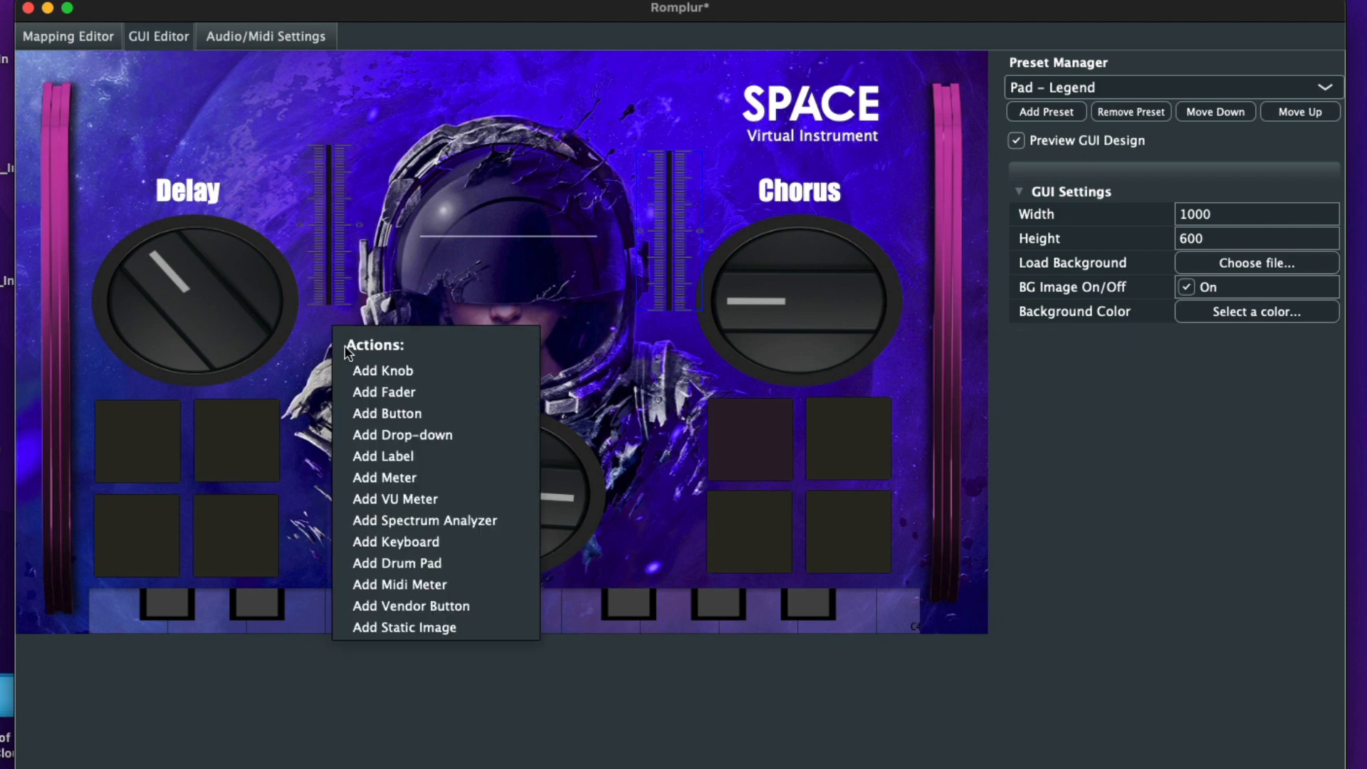
left_click(385, 456)
left_click_drag(360, 354, 327, 338)
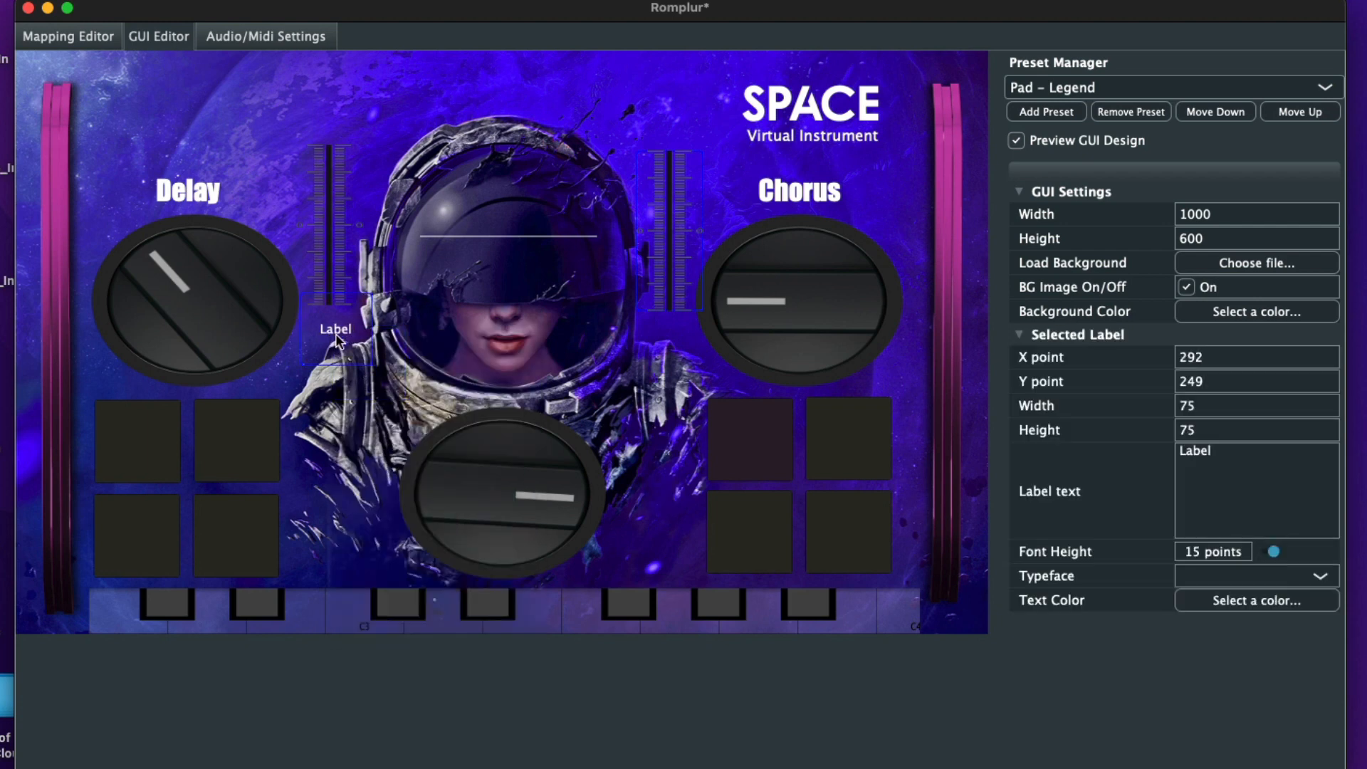
left_click(1277, 473)
key("BackSpace")
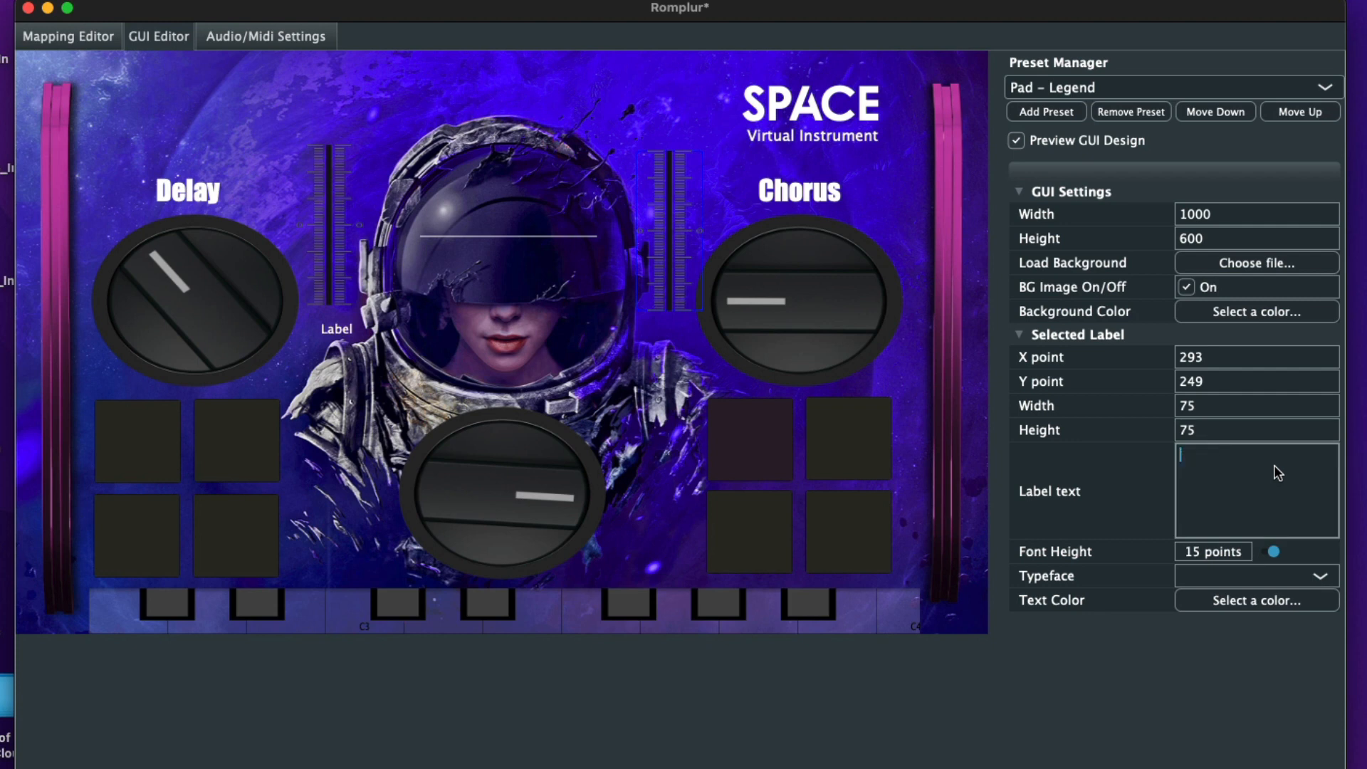
key("Return")
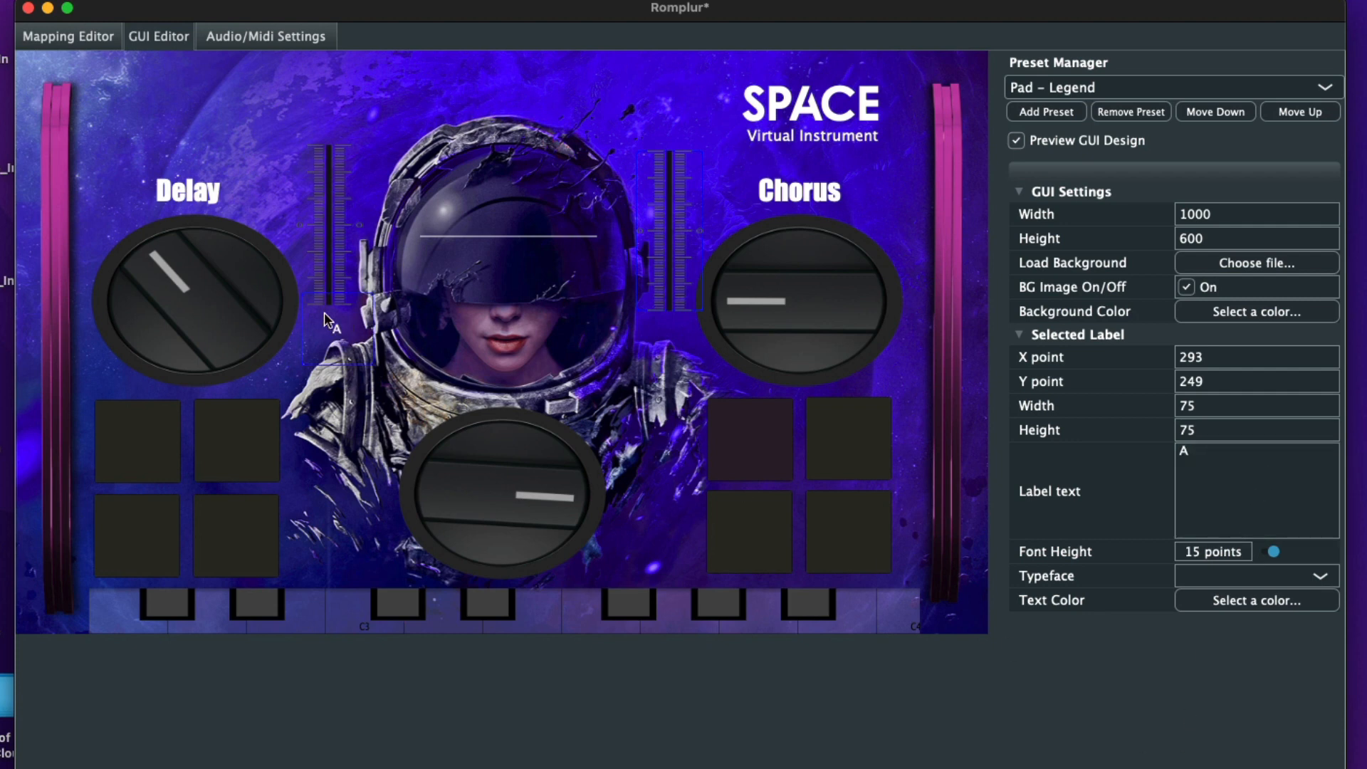
left_click_drag(344, 334, 341, 330)
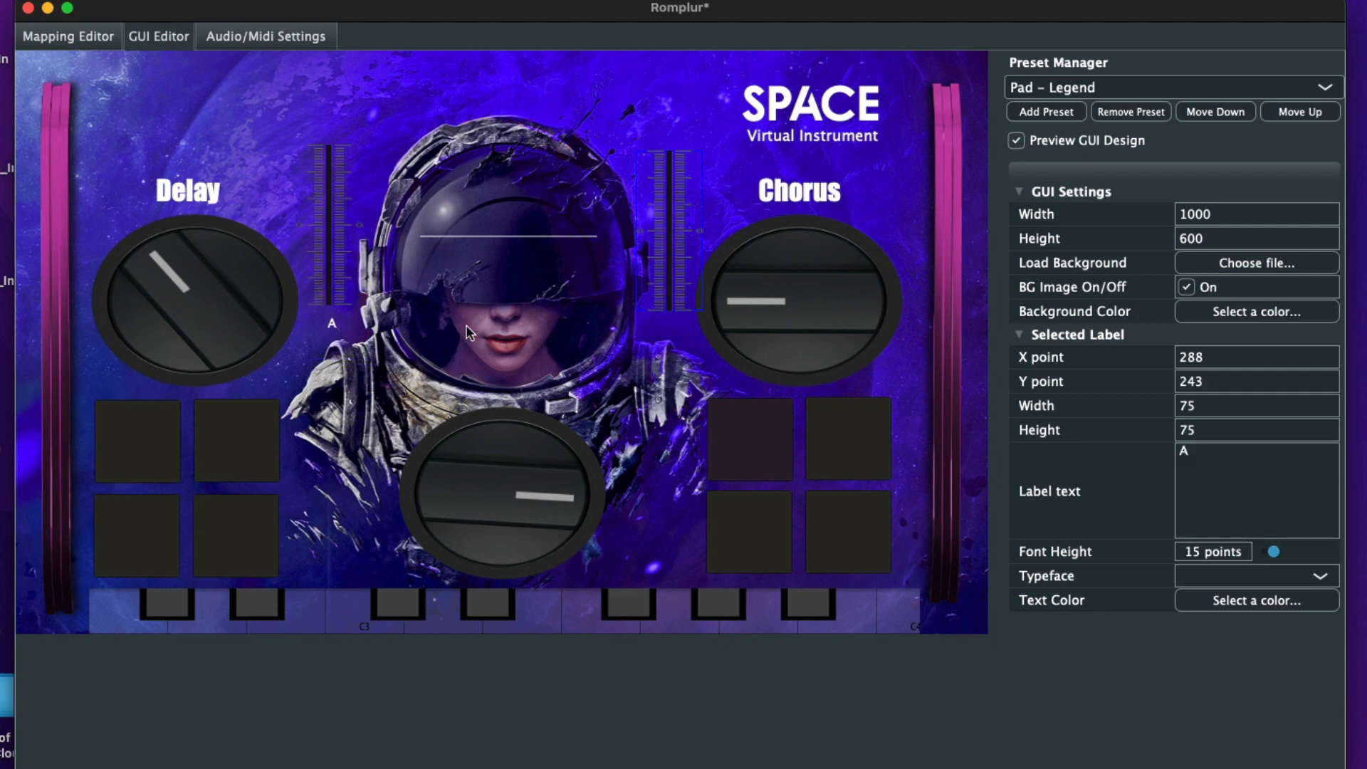
Step: Duplicate the "A" label, place the copy under the Chorus-side fader background at about X 636, Y 246, and change its text to "R"
left_click(658, 334)
left_click(326, 330)
key("super+d")
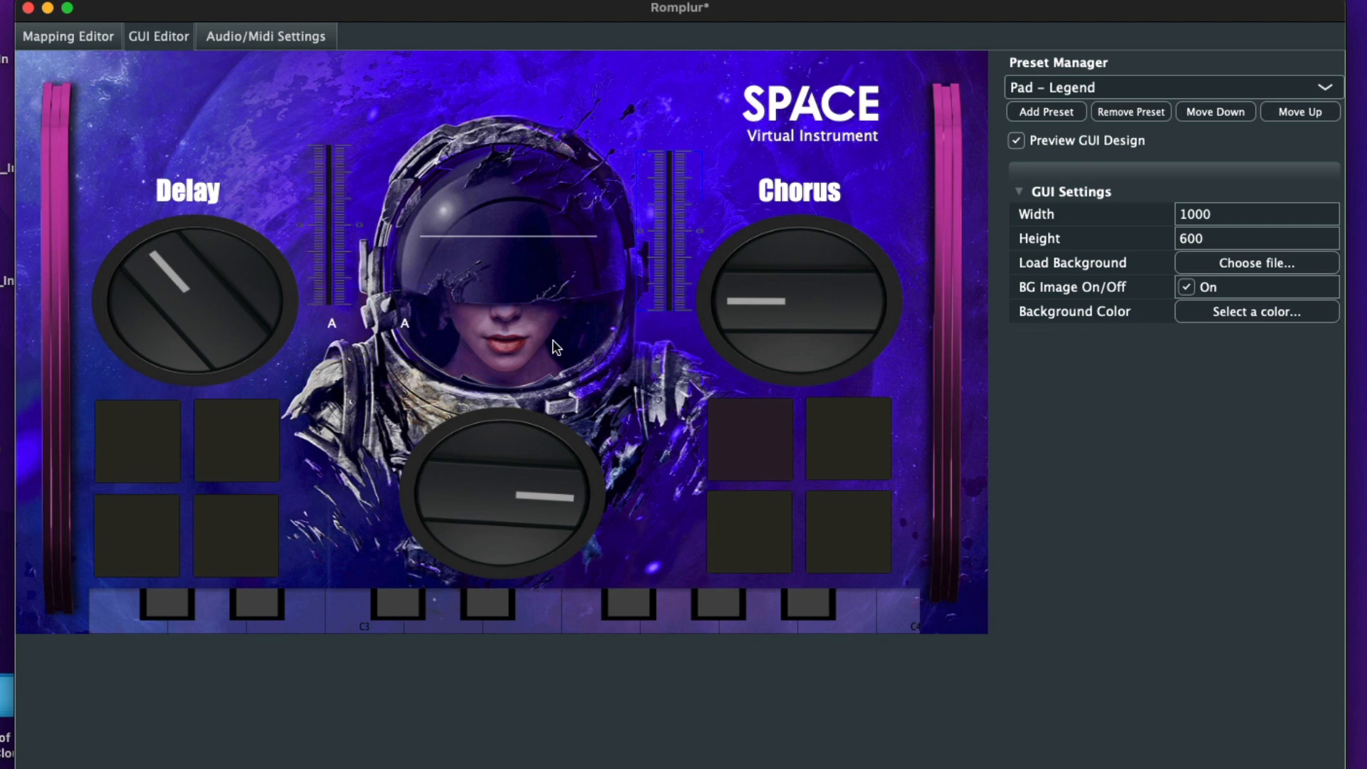
left_click_drag(404, 329, 669, 329)
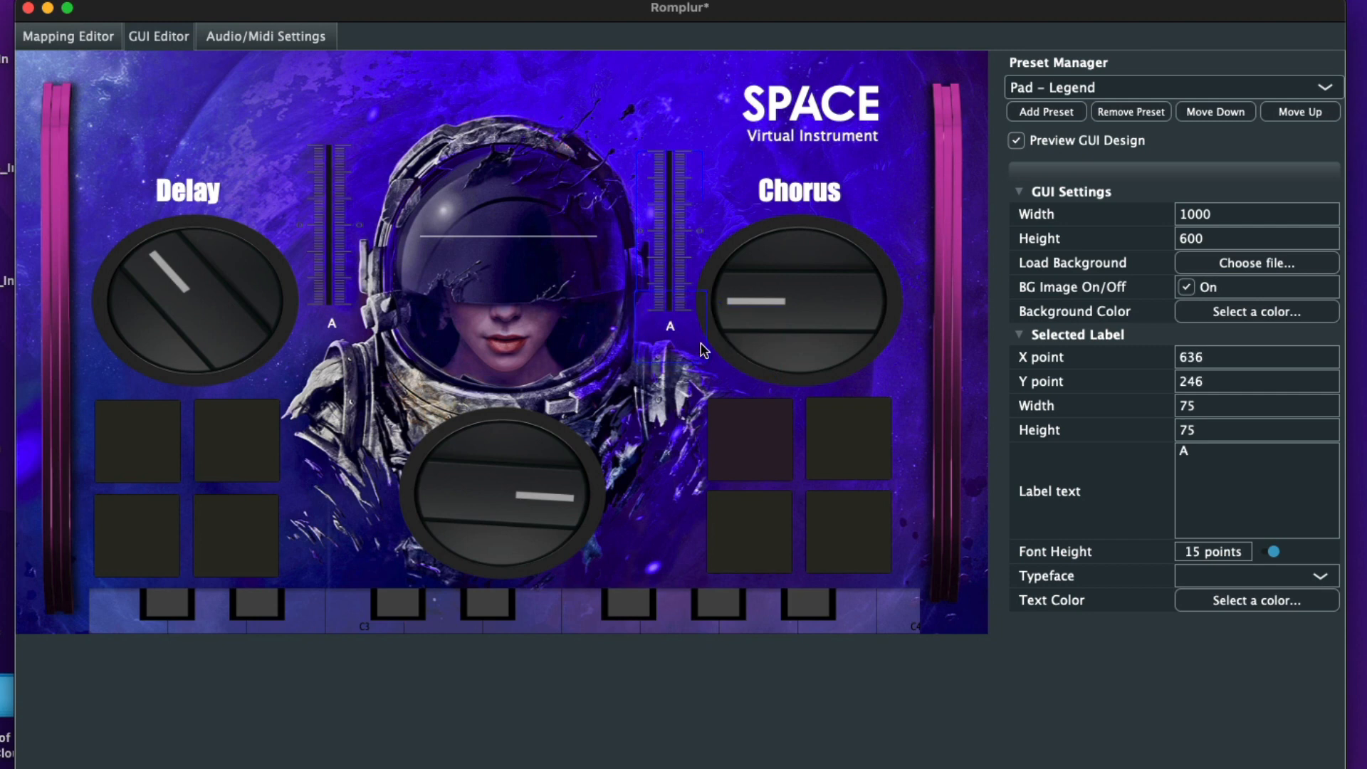
left_click(1201, 468)
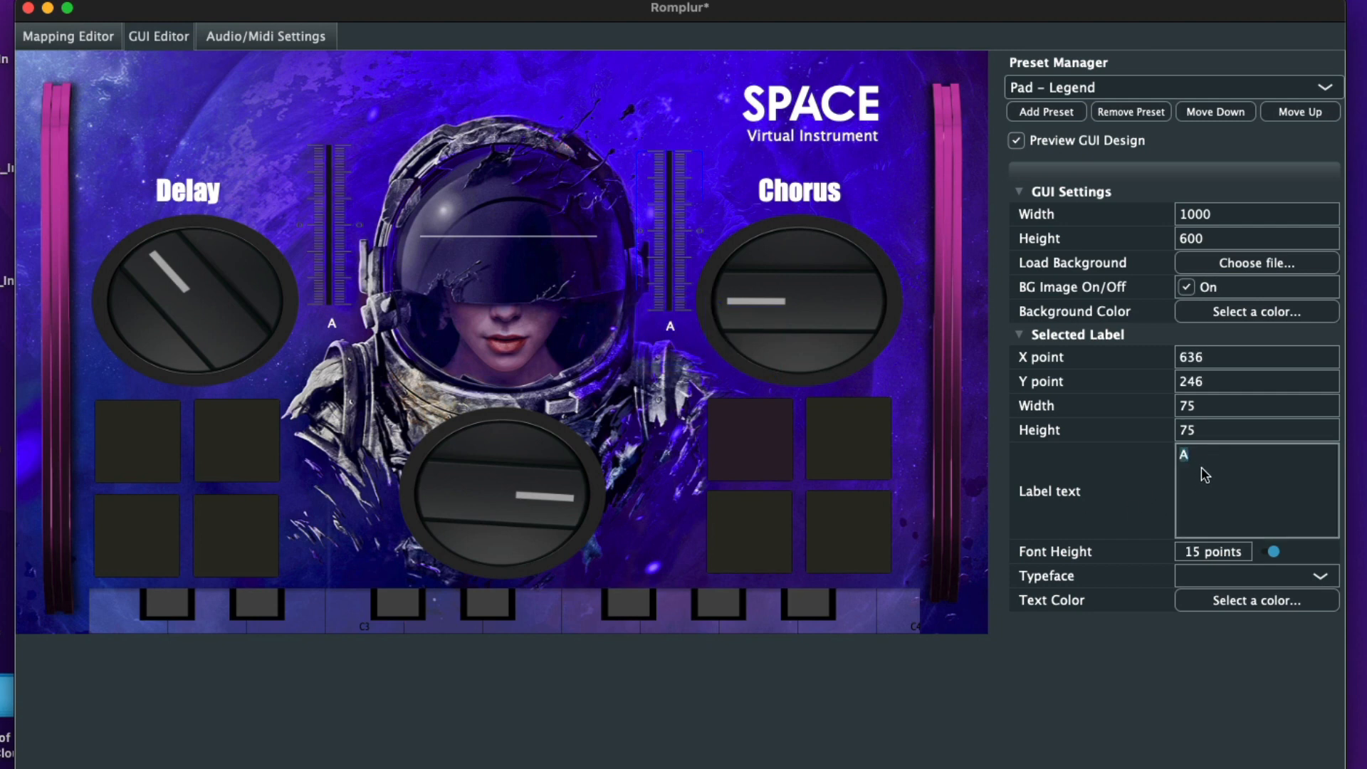
type("R")
left_click(1132, 712)
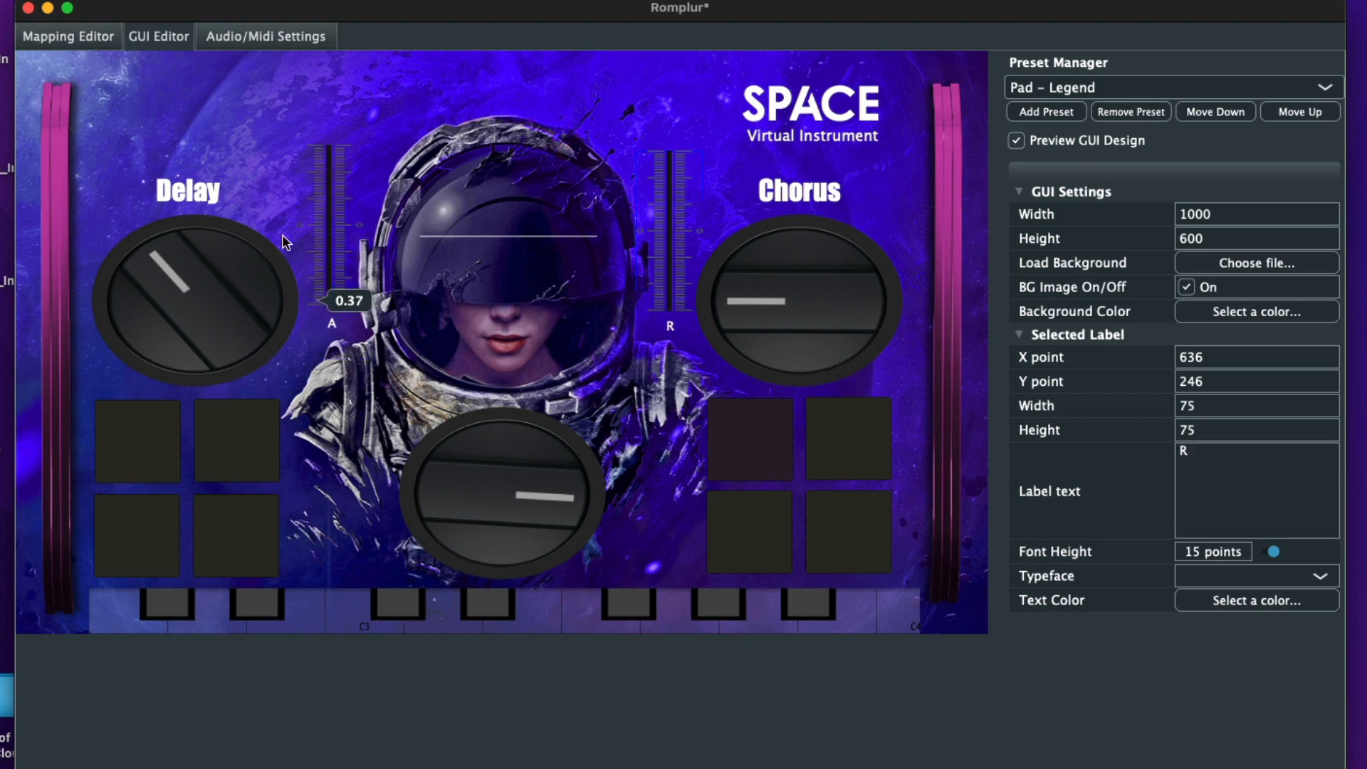
Step: Add a fader over the background beside the Delay knob at about X 295, Y 90, sized about 55 by 183
right_click(279, 125)
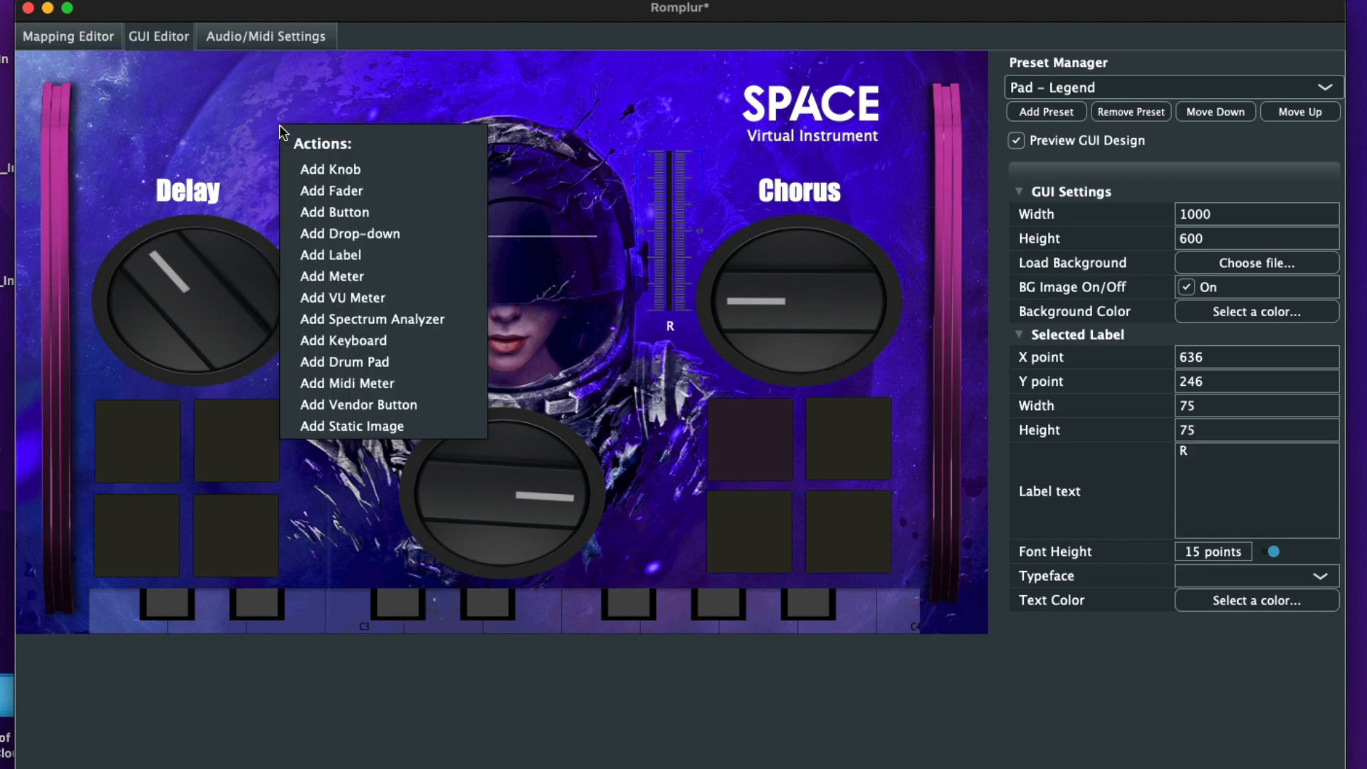
left_click(321, 186)
left_click(289, 254)
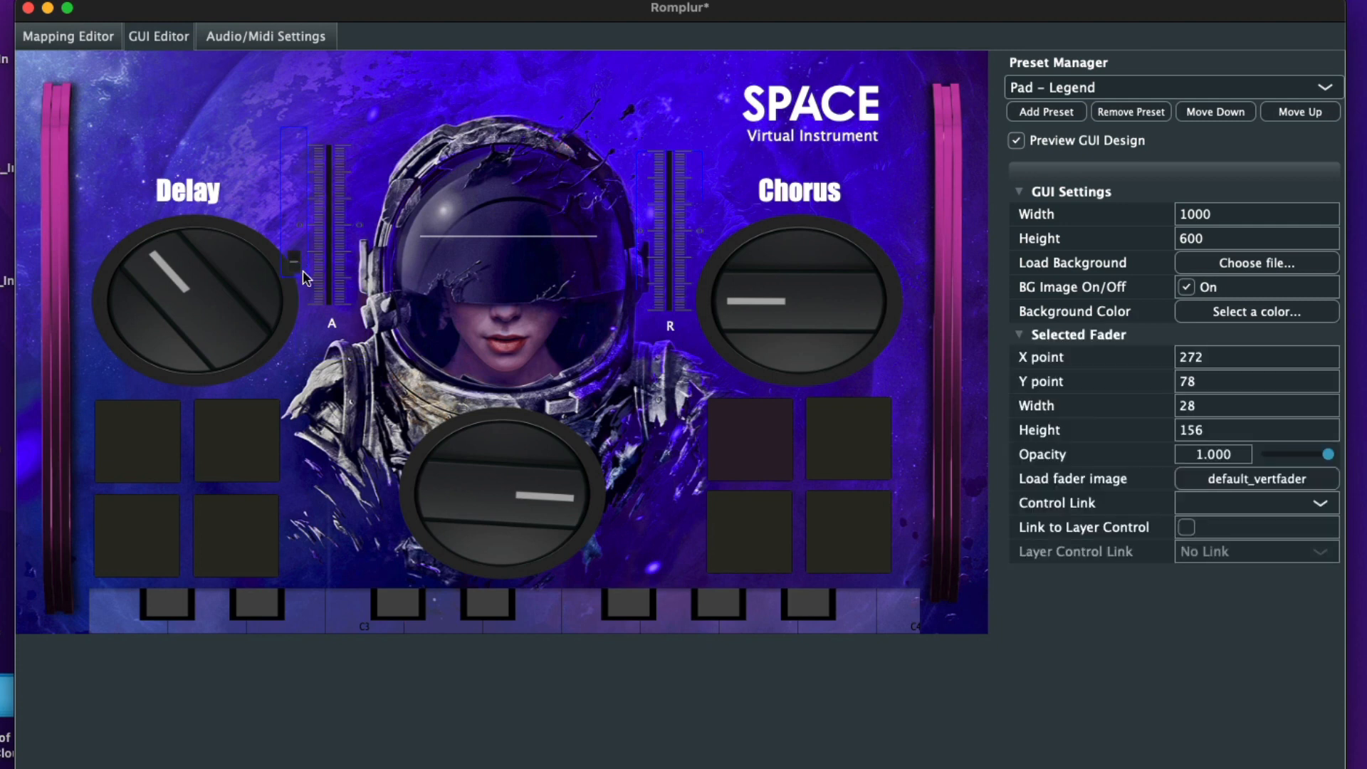
left_click_drag(306, 275, 334, 300)
Step: Duplicate the fader and place the copy over the Chorus-side background at about X 646, Y 91
key("super+d")
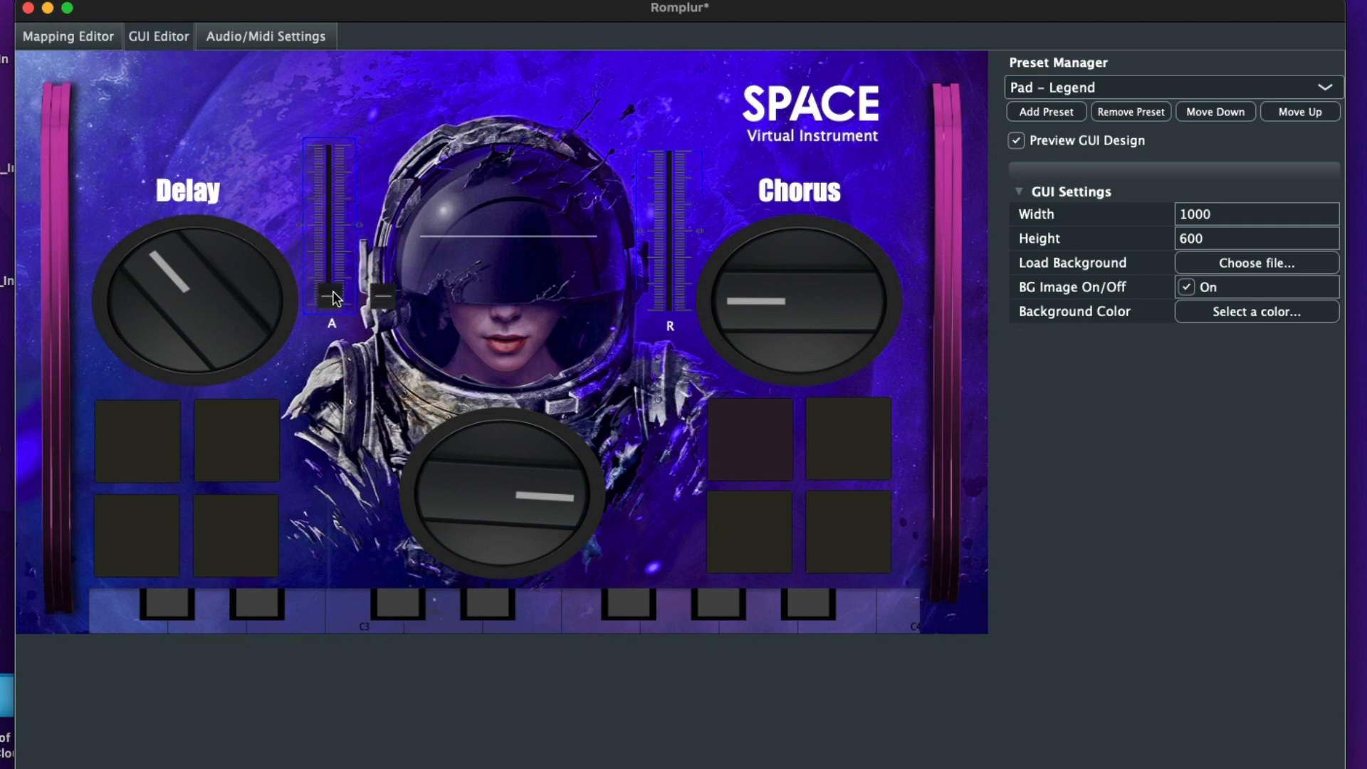
left_click(390, 299)
left_click_drag(389, 303, 678, 303)
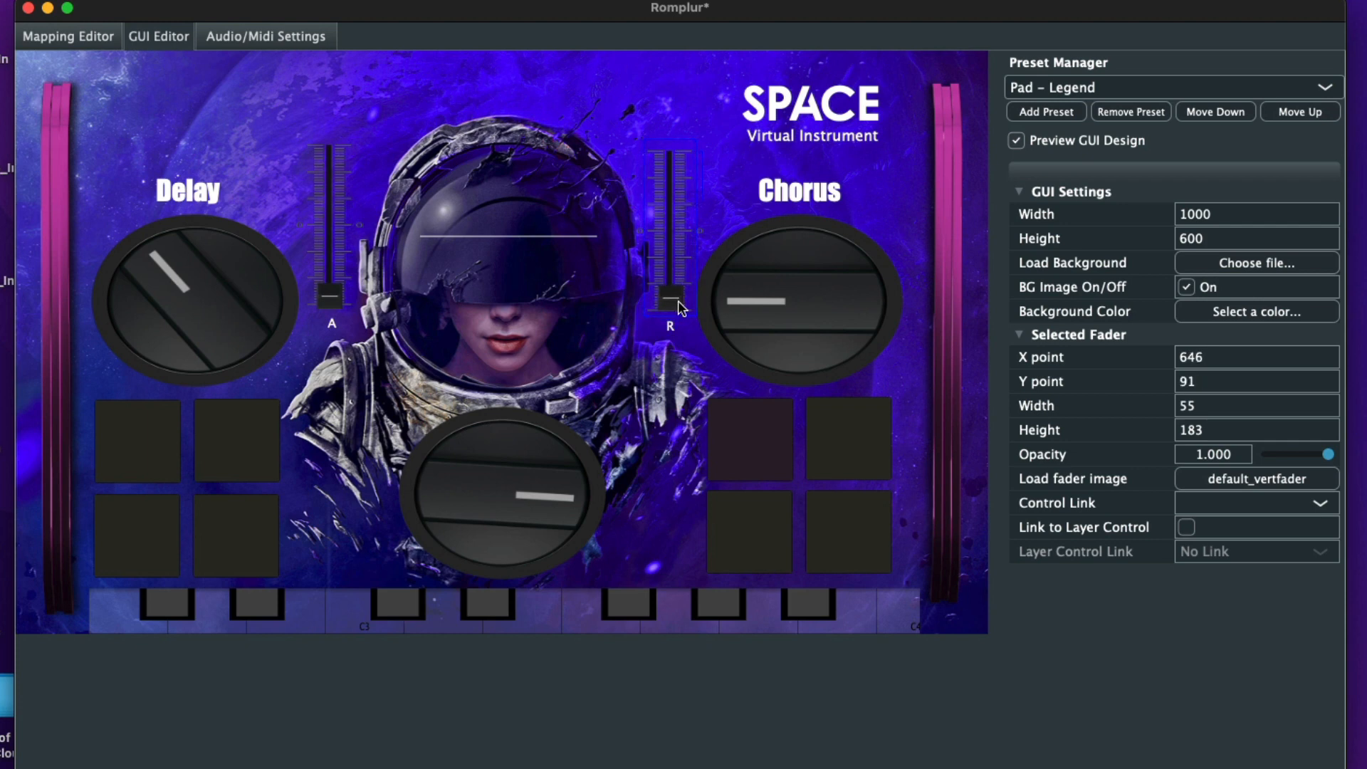
Step: Link the fader above the "A" label to the Attack control
left_click(318, 296)
left_click(1198, 505)
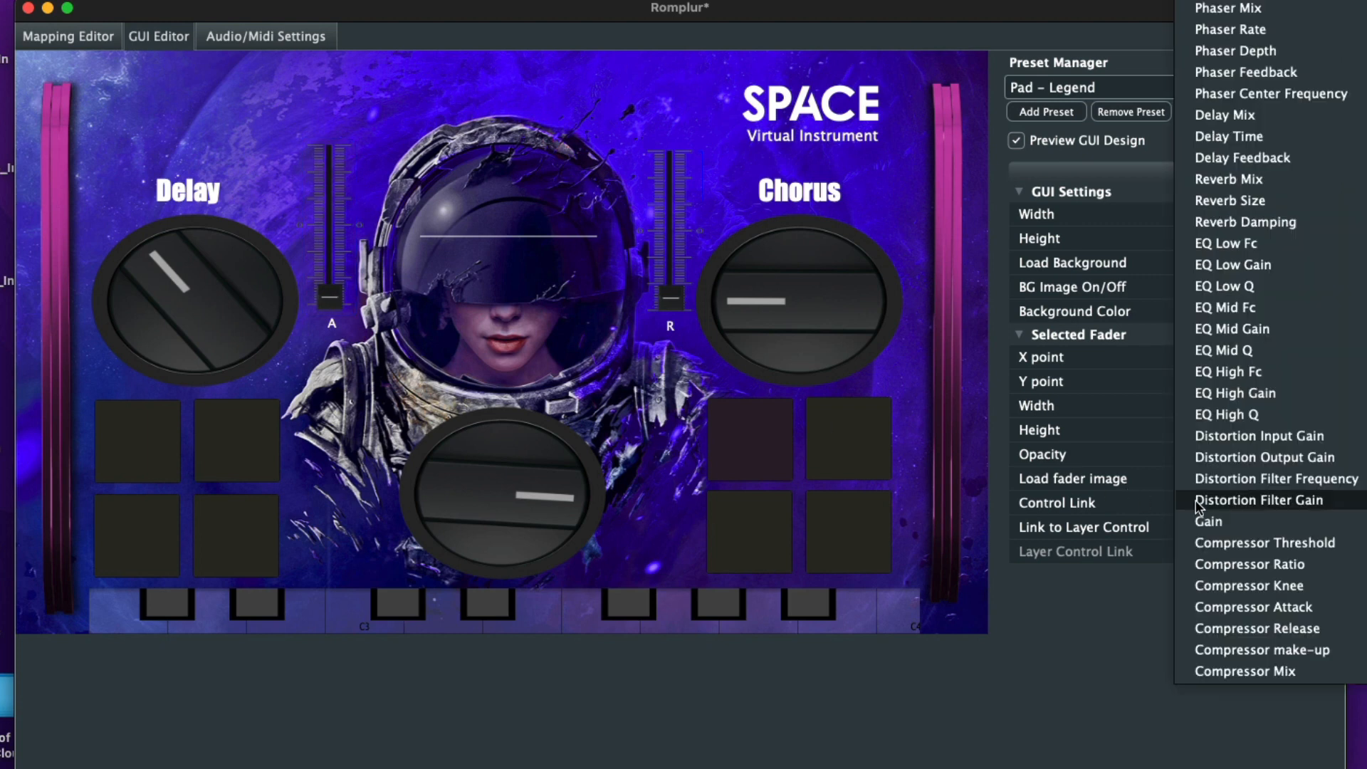
left_click(1198, 503)
left_click(1198, 505)
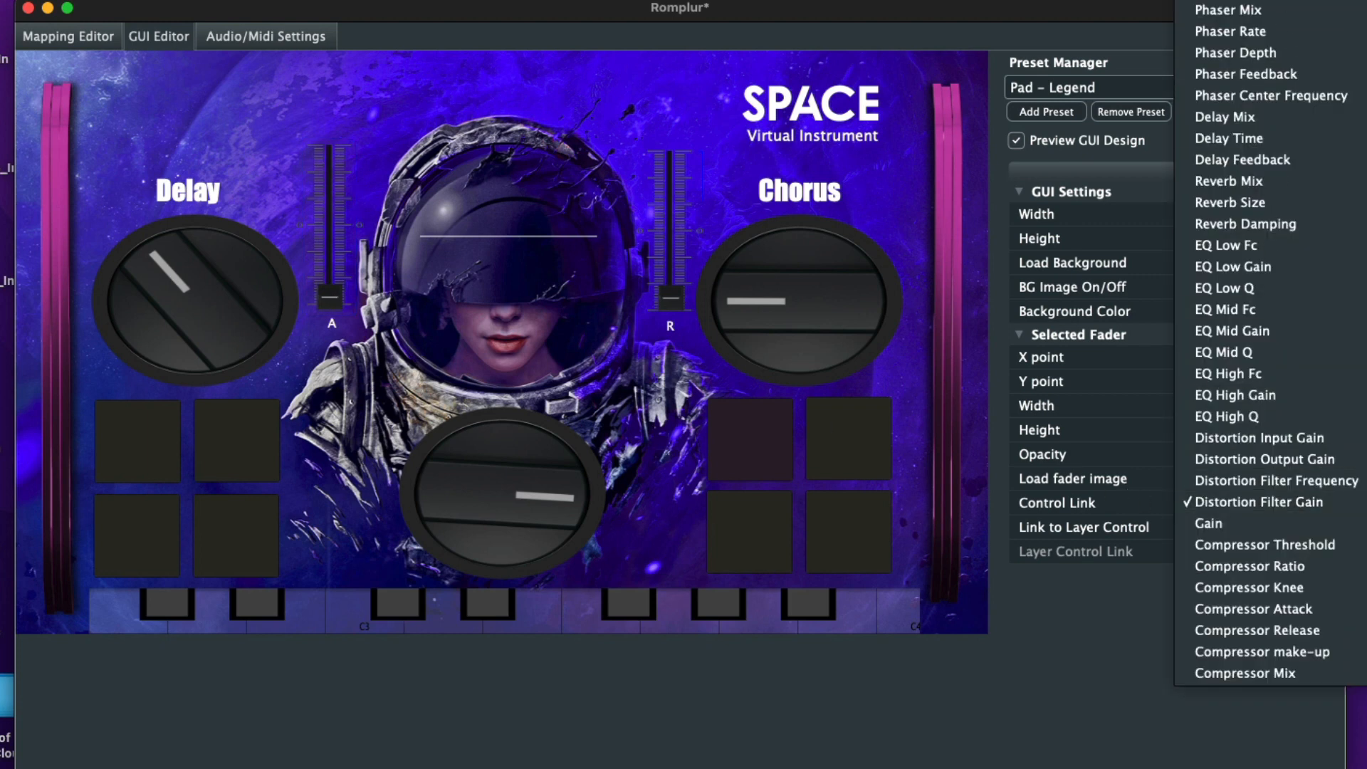
left_click(1228, 3)
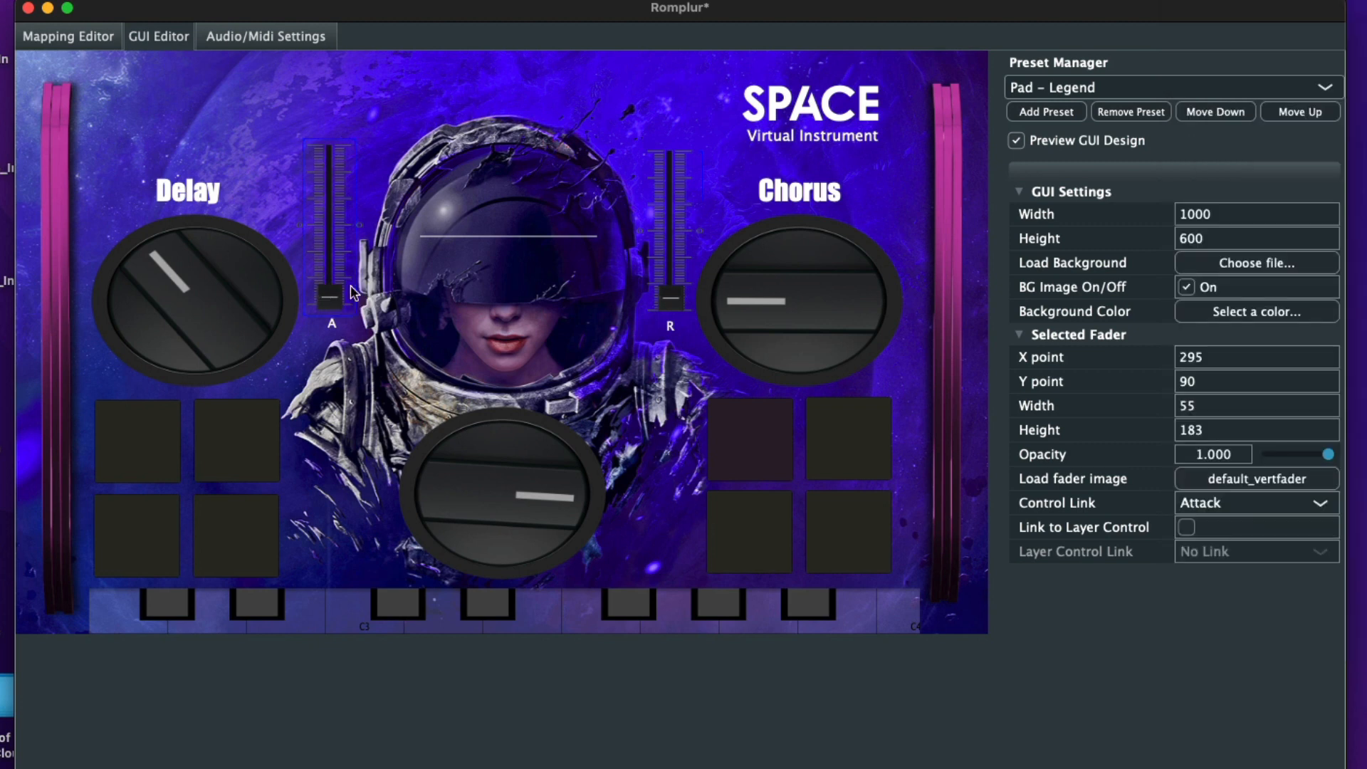
Step: Link the fader above the "R" label to the Release control
left_click(680, 300)
left_click(1190, 502)
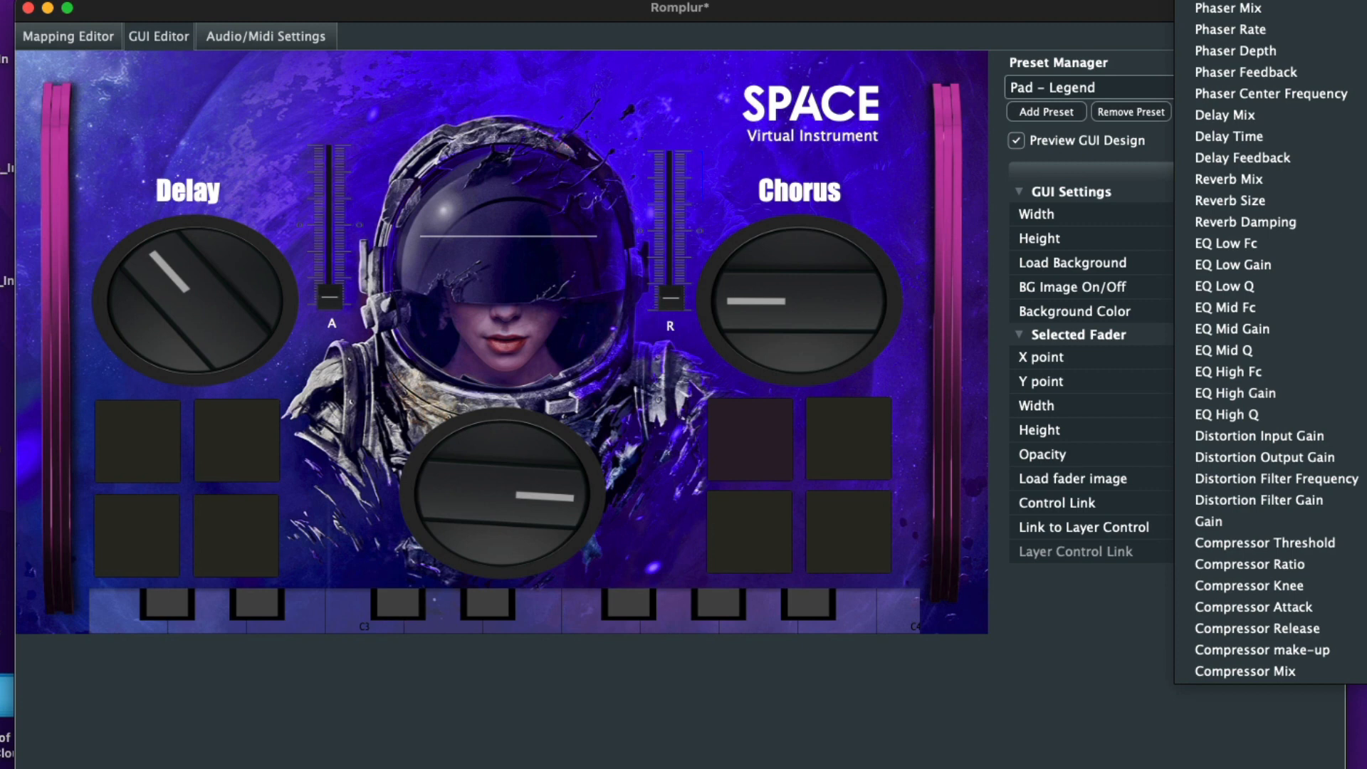
left_click(1228, 3)
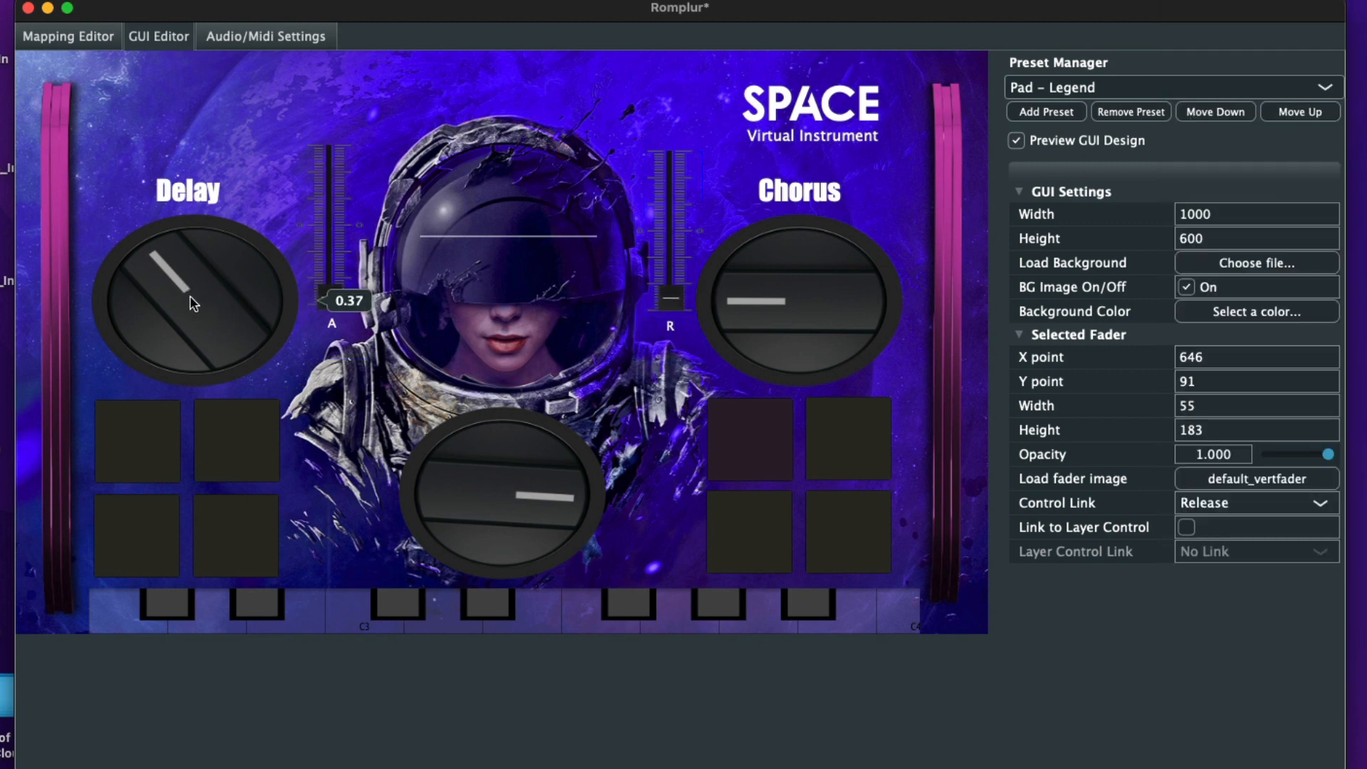
Step: Turn off the GUI design preview and link the Delay knob to the Delay Mix control
left_click(1015, 140)
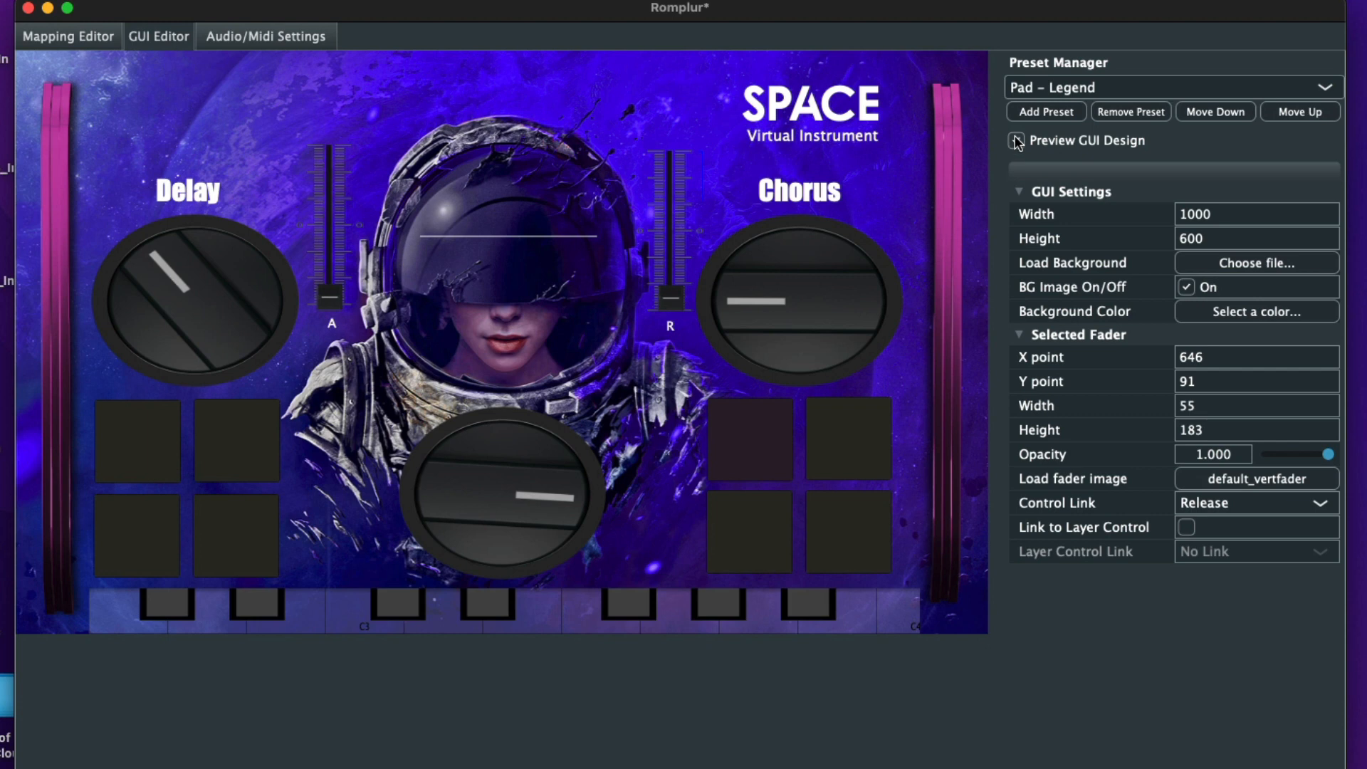
left_click(205, 291)
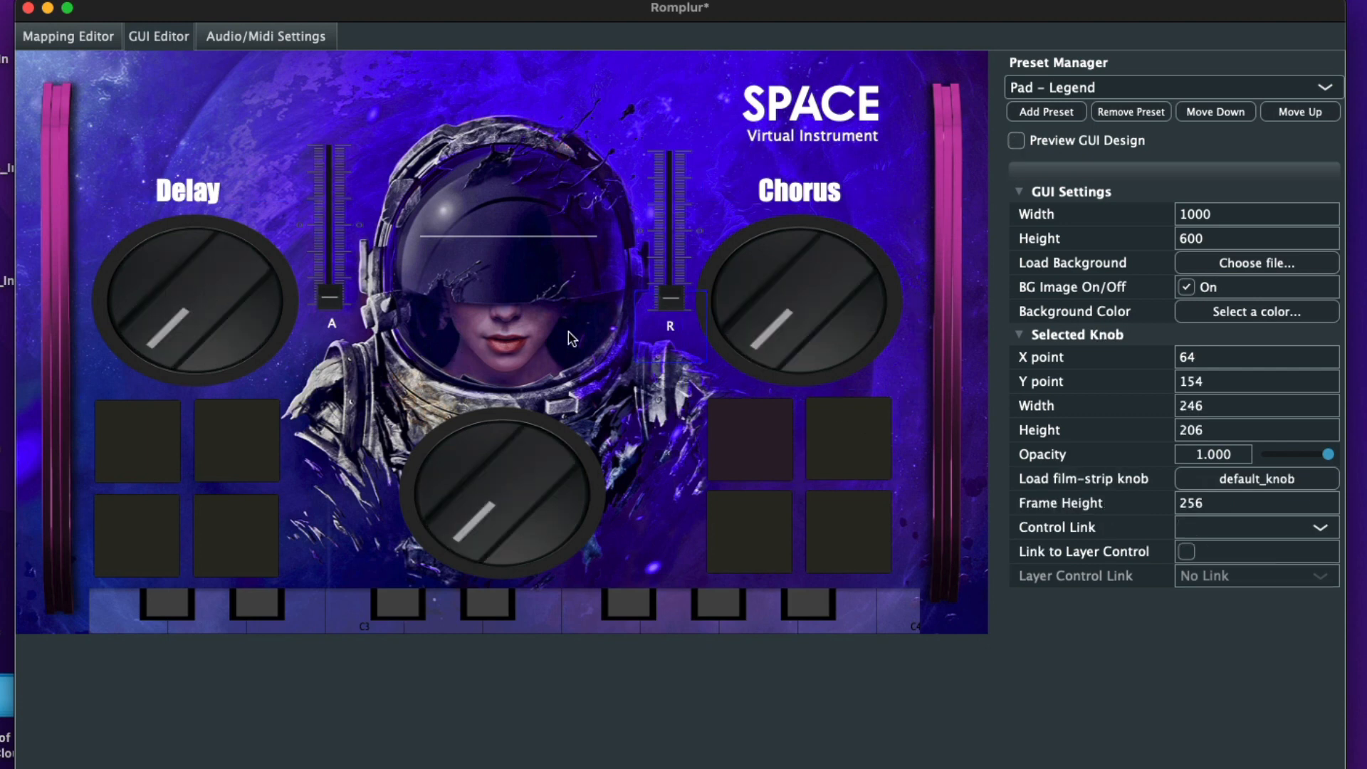
left_click_drag(169, 301, 171, 301)
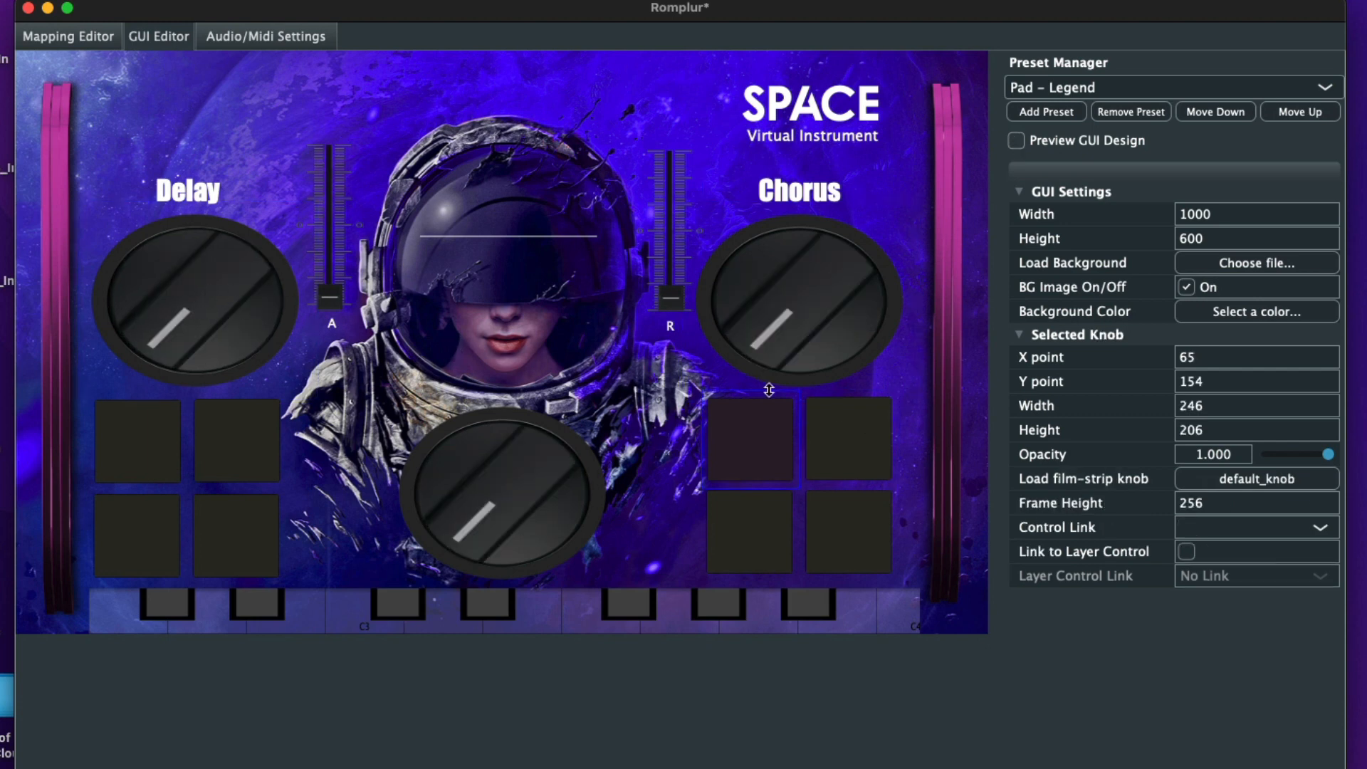
left_click(1210, 527)
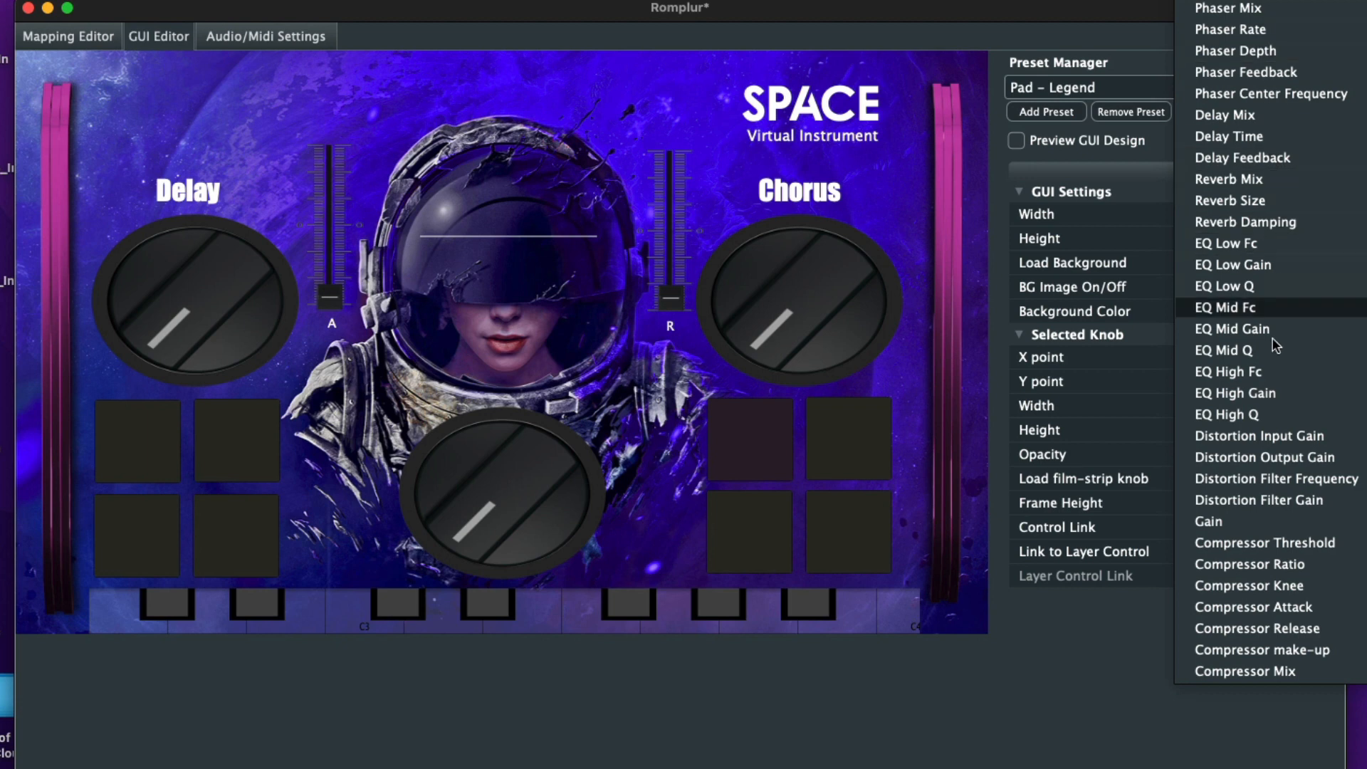
left_click(1239, 116)
Step: Link the Chorus knob to Chorus Mix and the center knob to Reverb Mix
left_click(810, 321)
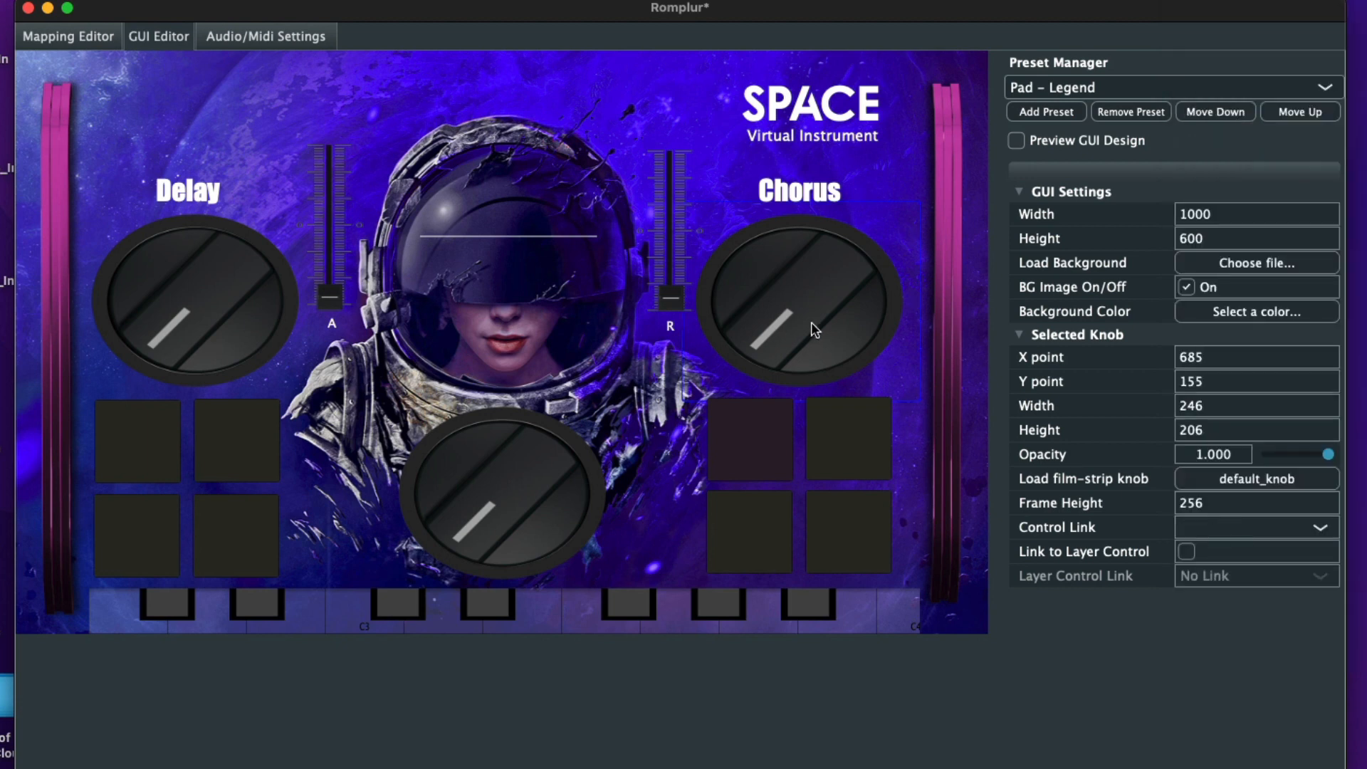
left_click(1206, 523)
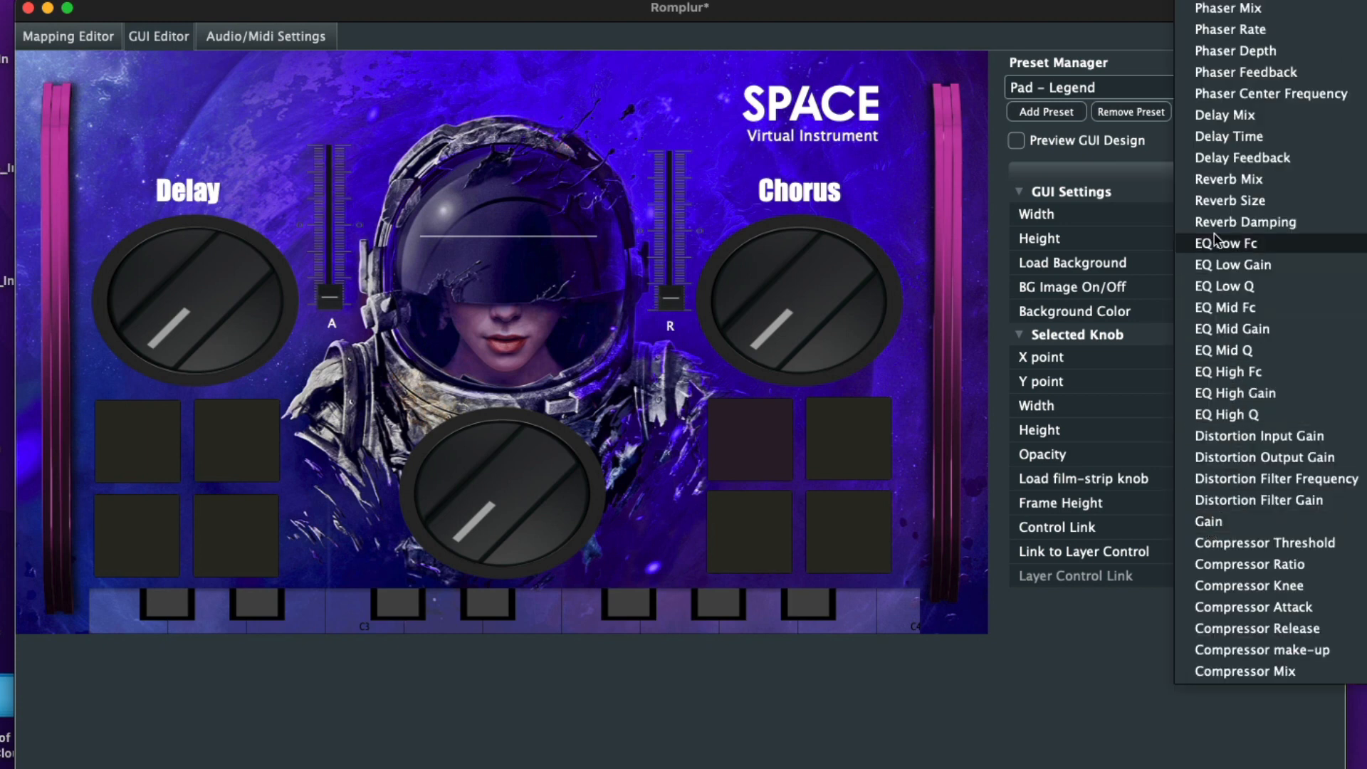
left_click(453, 472)
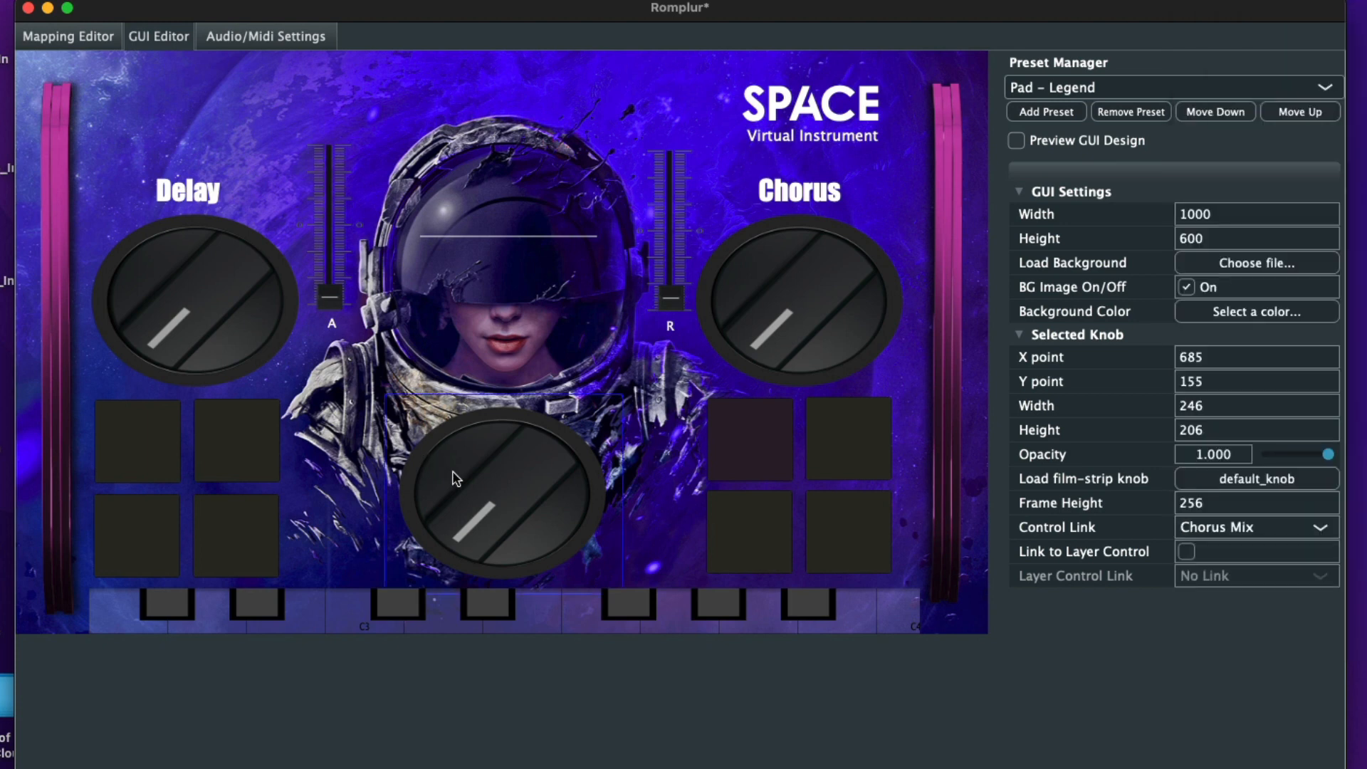
left_click(484, 476)
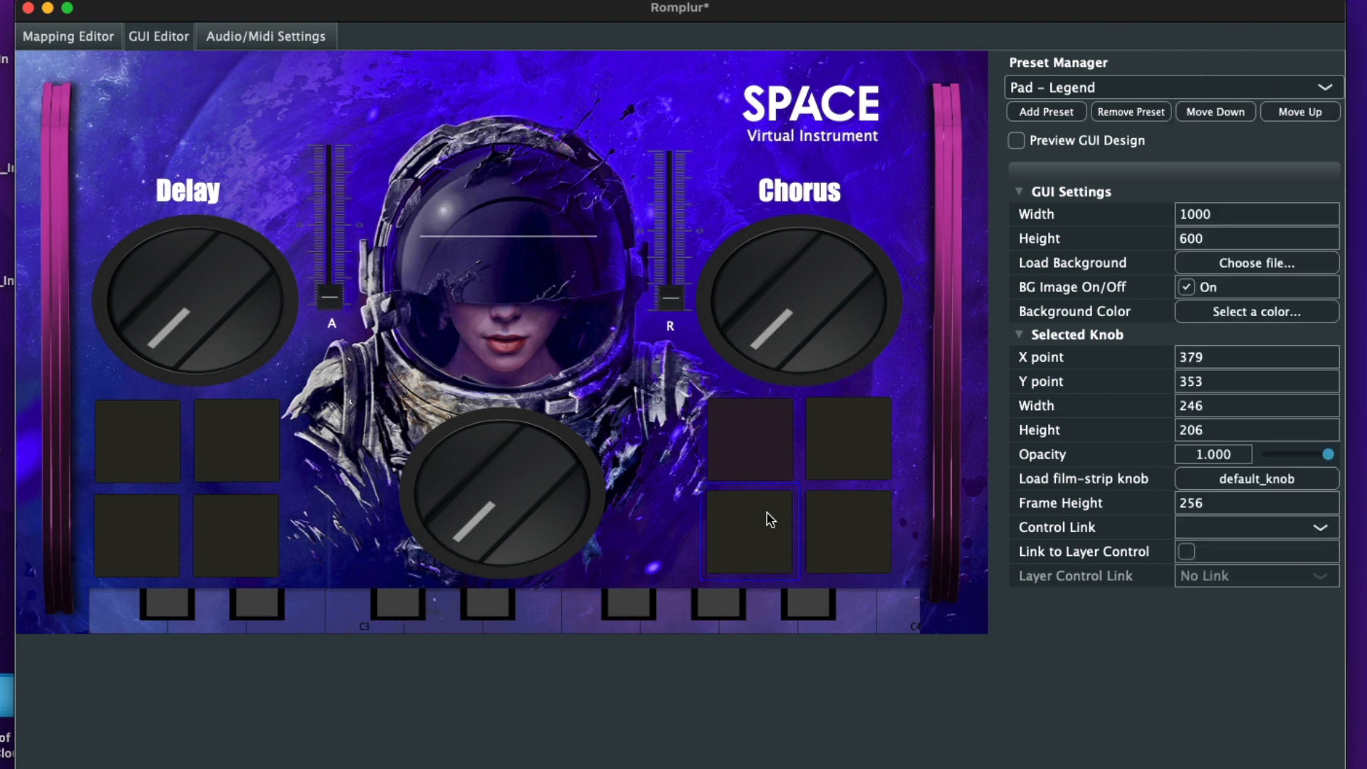
left_click(1211, 527)
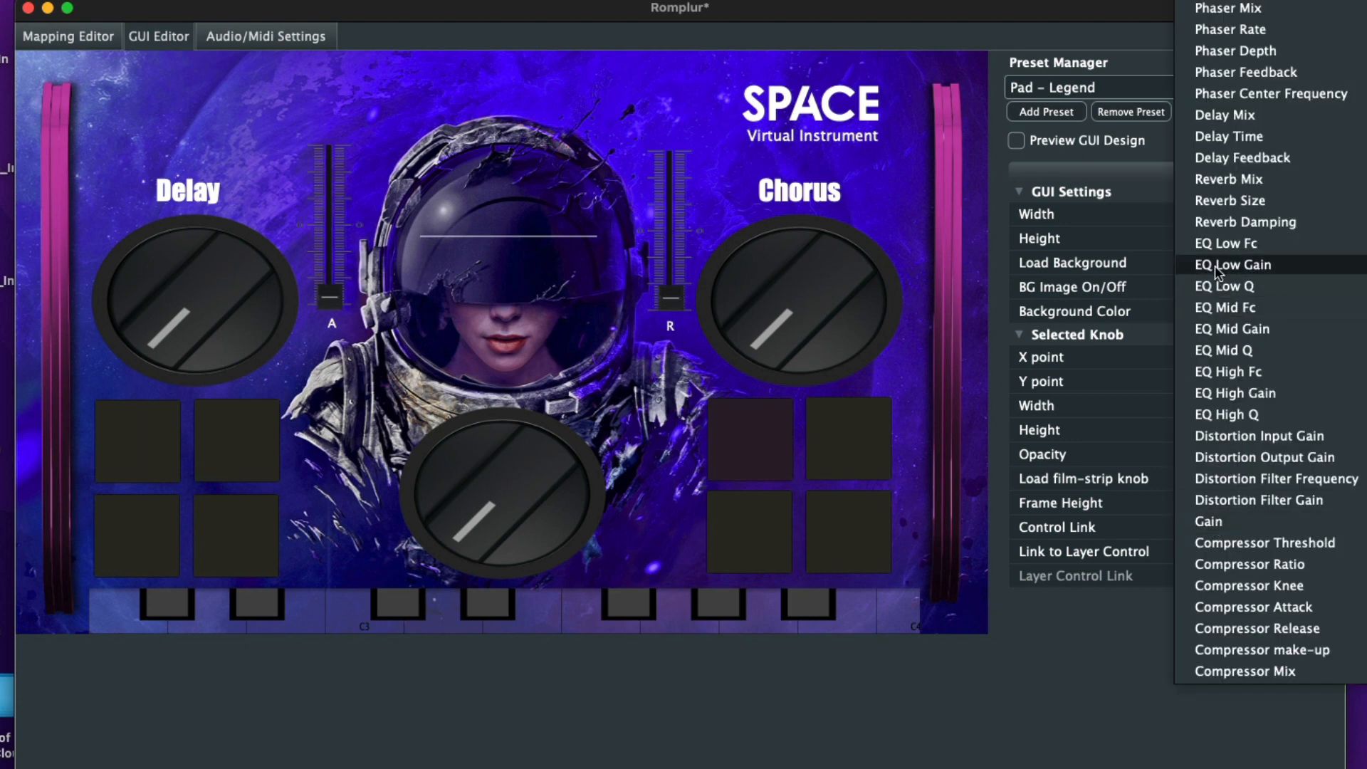
left_click(1228, 179)
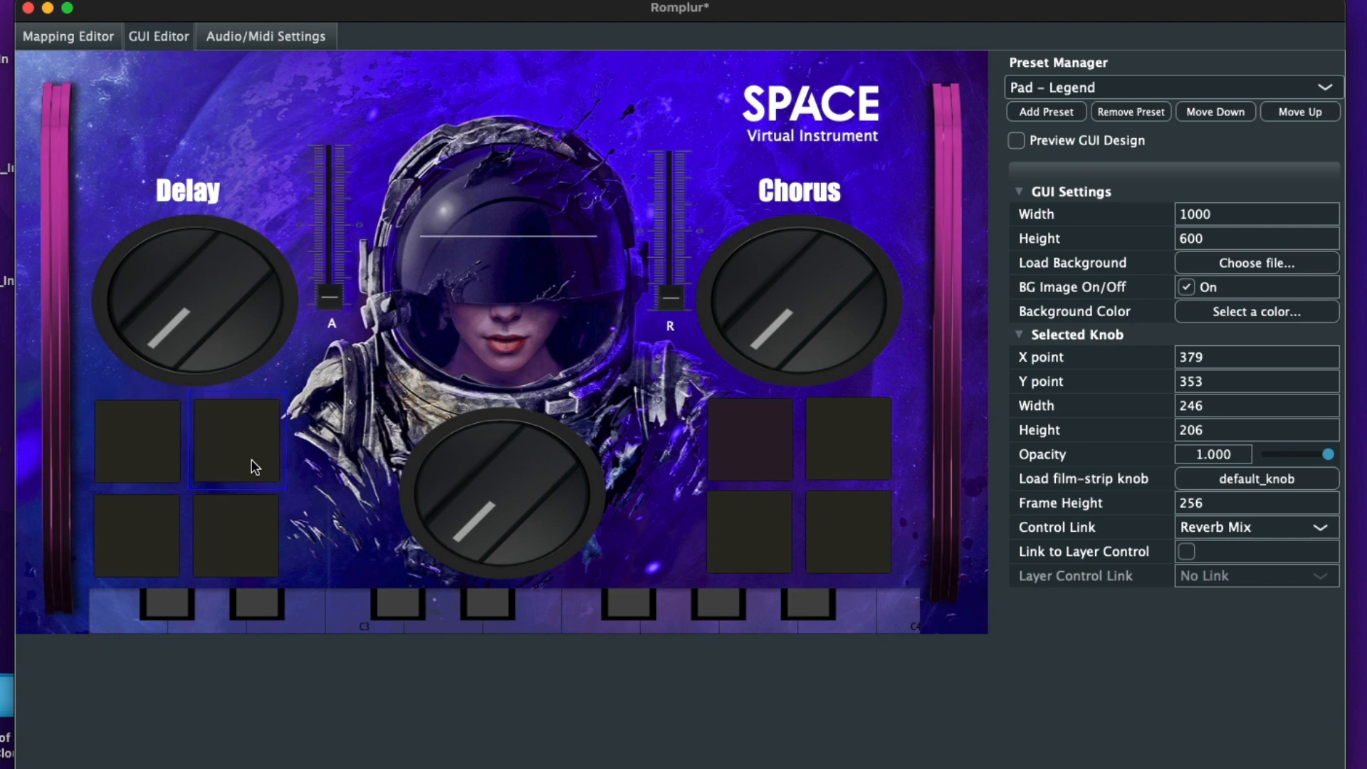
Step: Review the settings of the upper-left drum pad, both faders and the center knob, and check the sample mapping
left_click(166, 457)
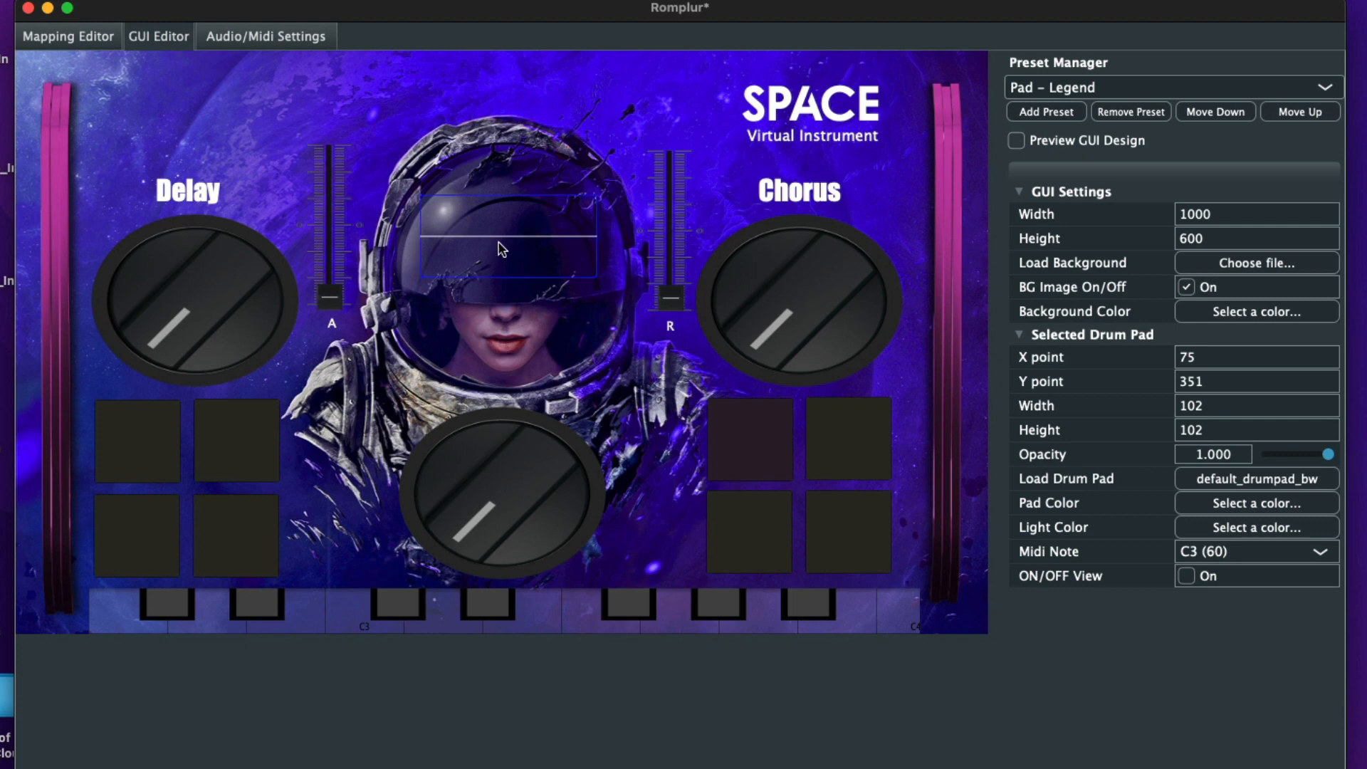
left_click(677, 299)
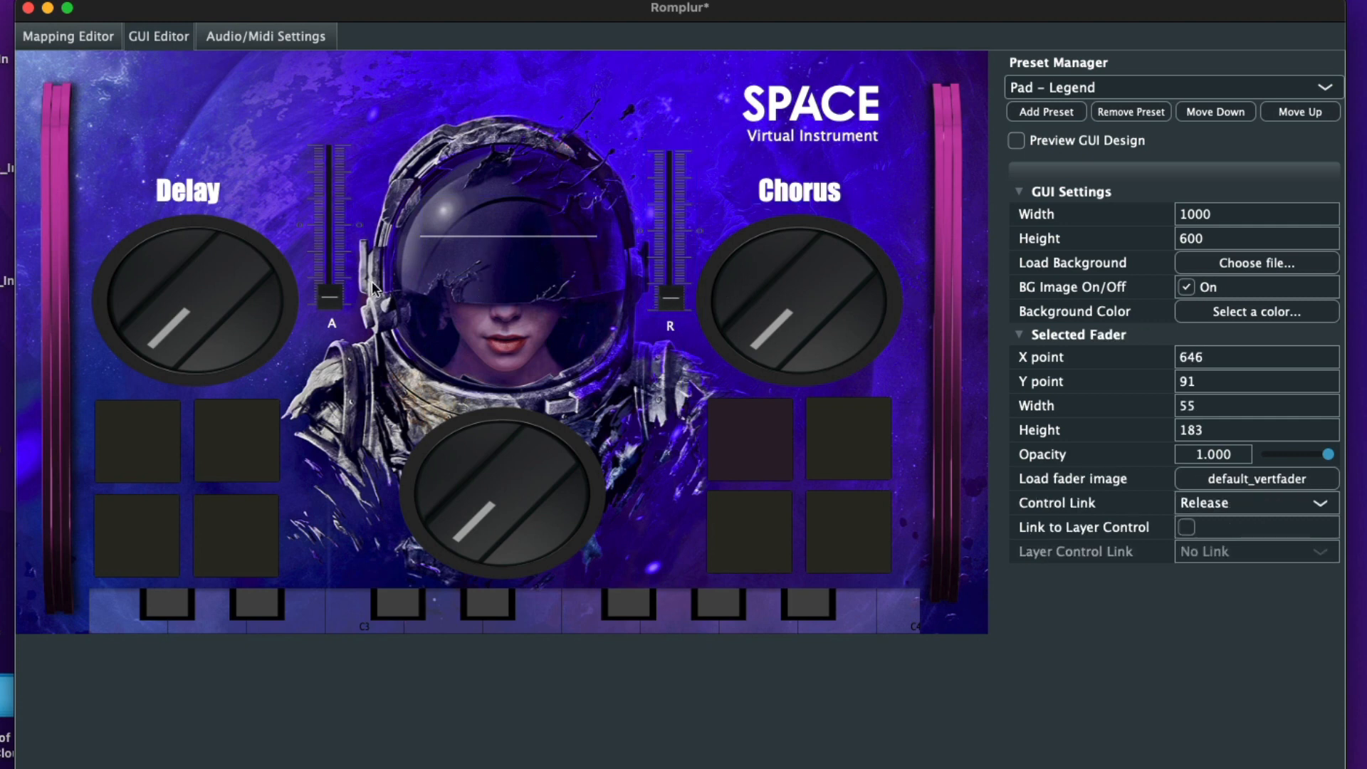
left_click(324, 283)
left_click(313, 91)
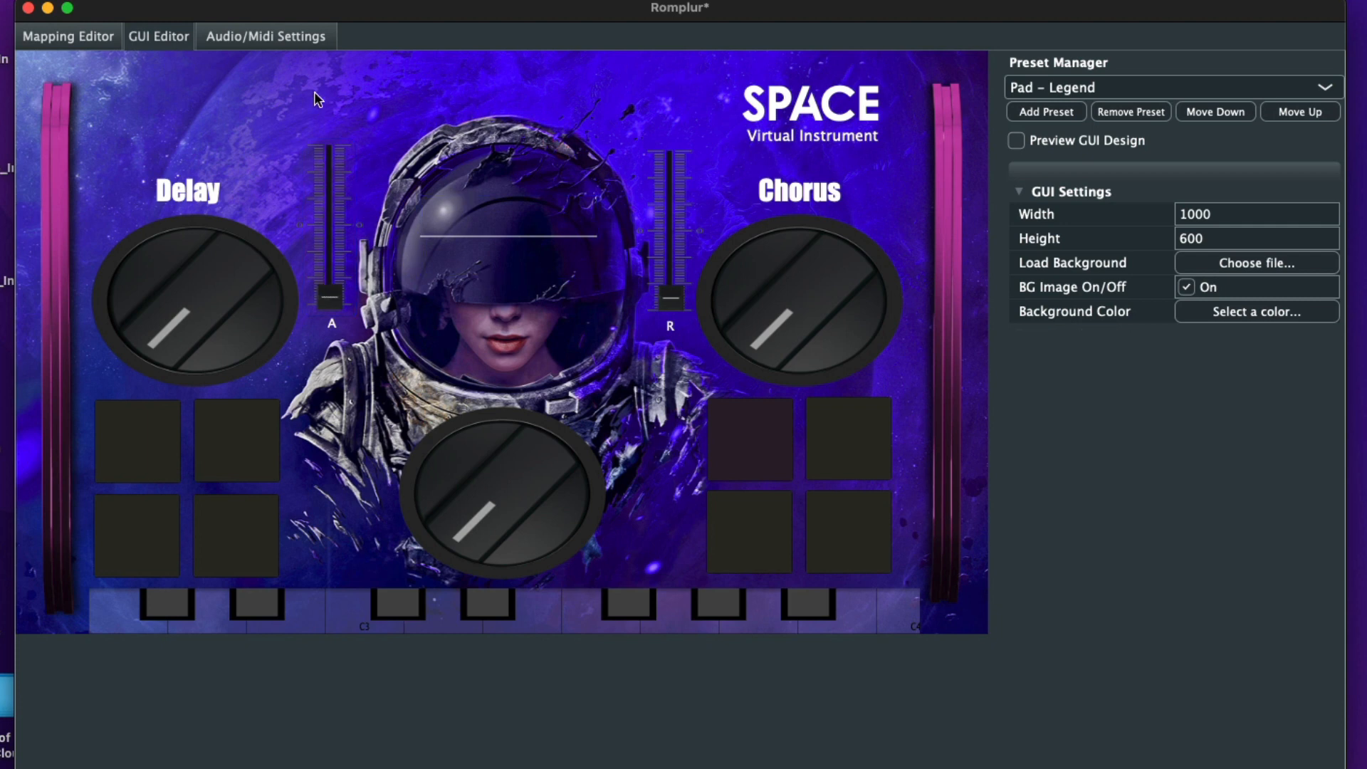
left_click(541, 488)
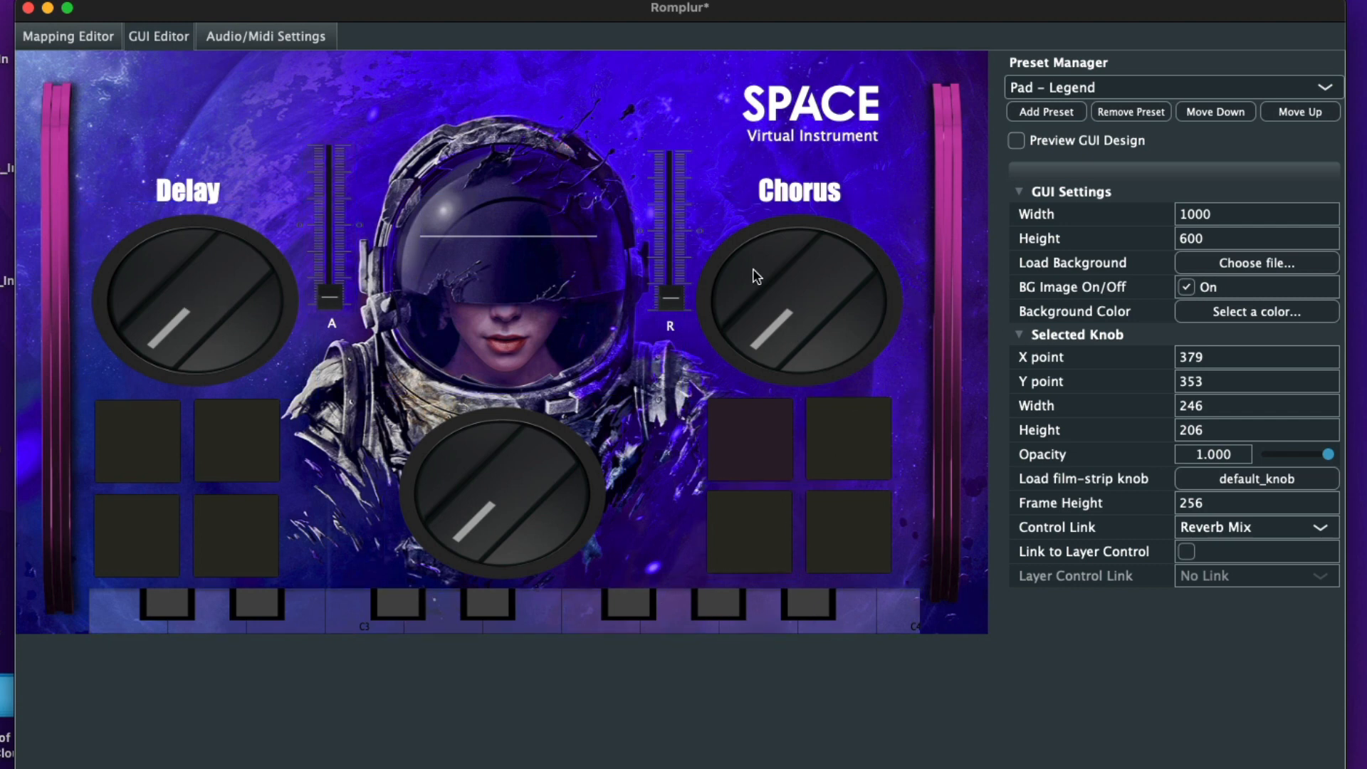
left_click(78, 37)
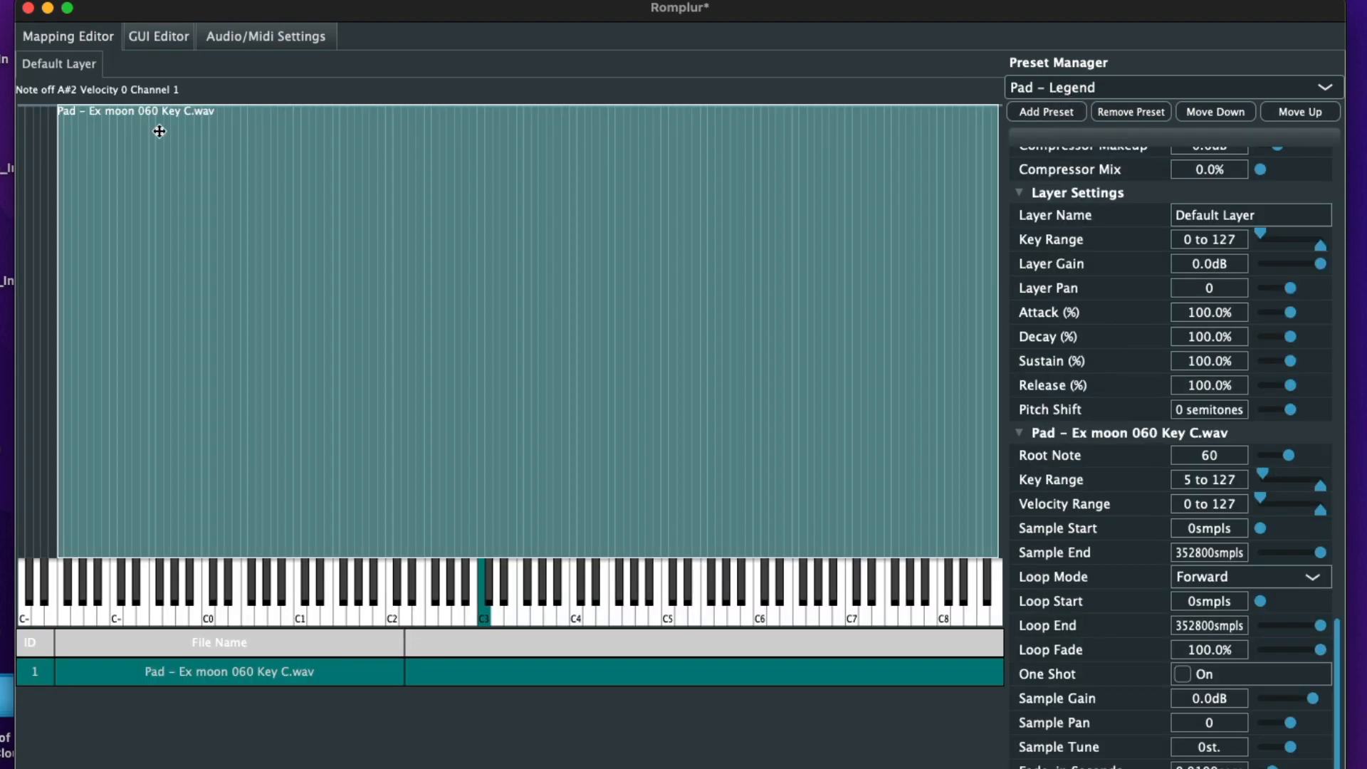
left_click(146, 36)
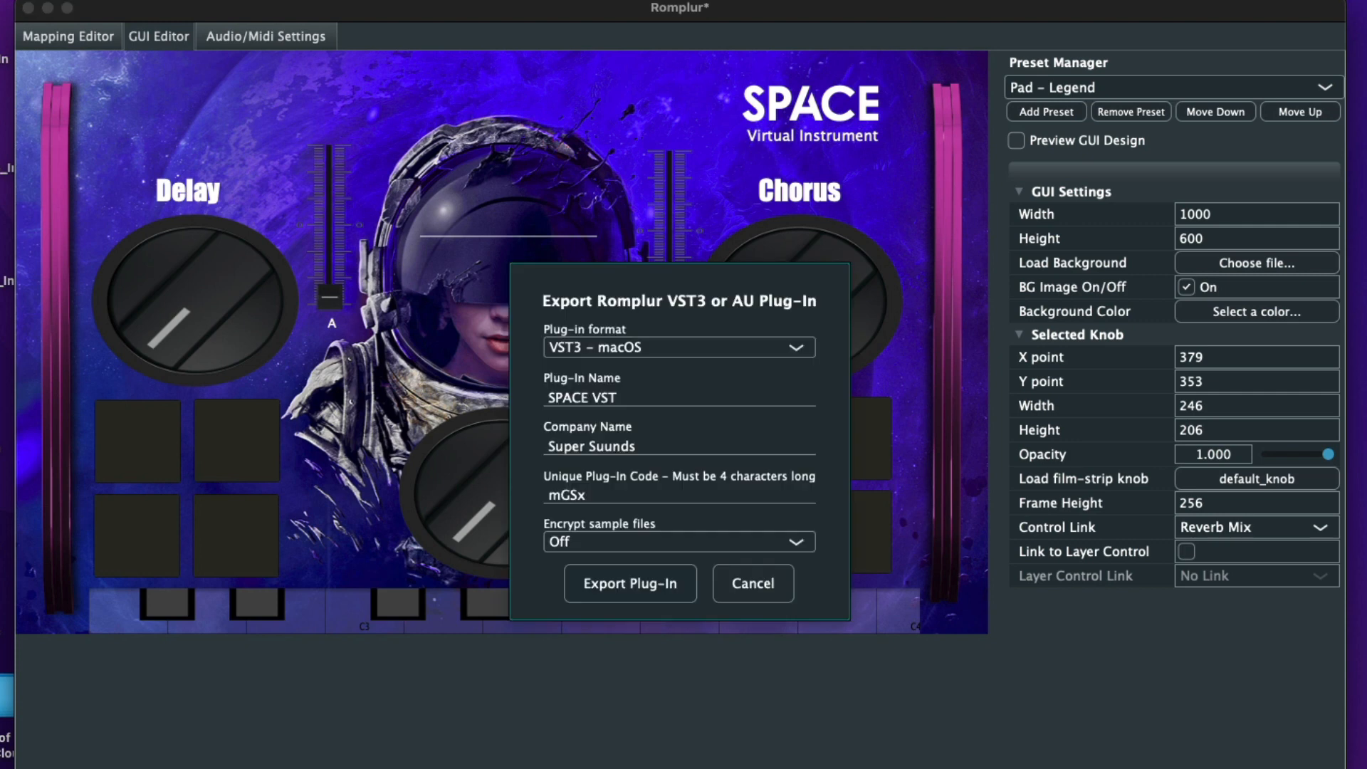
left_click(630, 349)
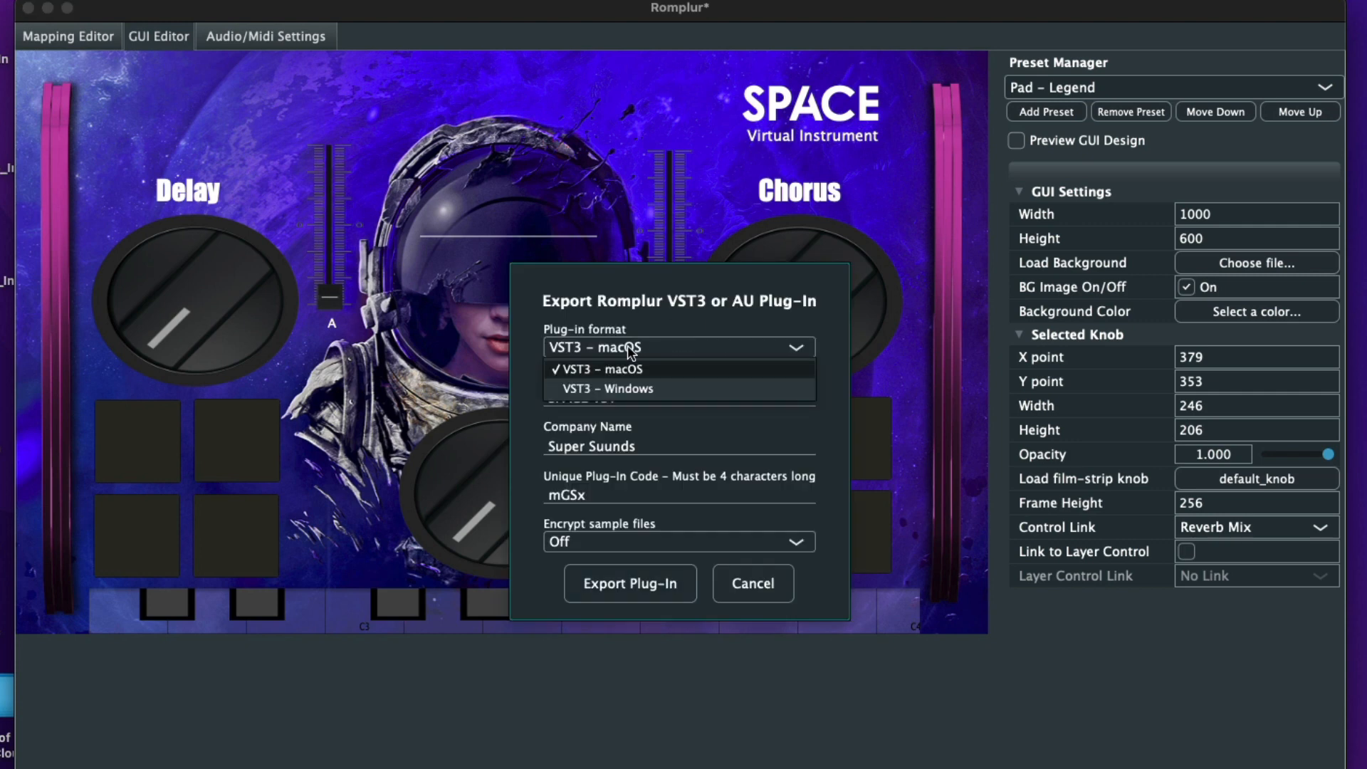
left_click(629, 372)
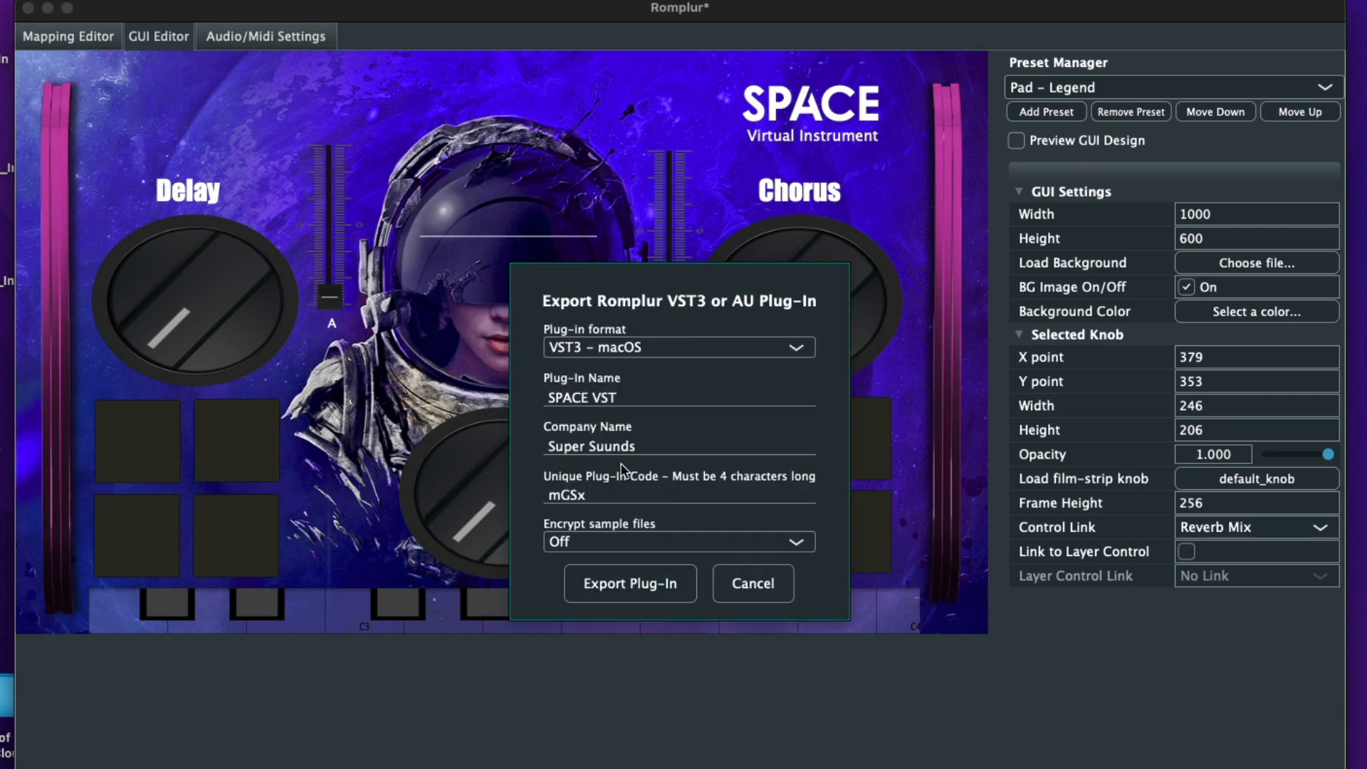
left_click(595, 541)
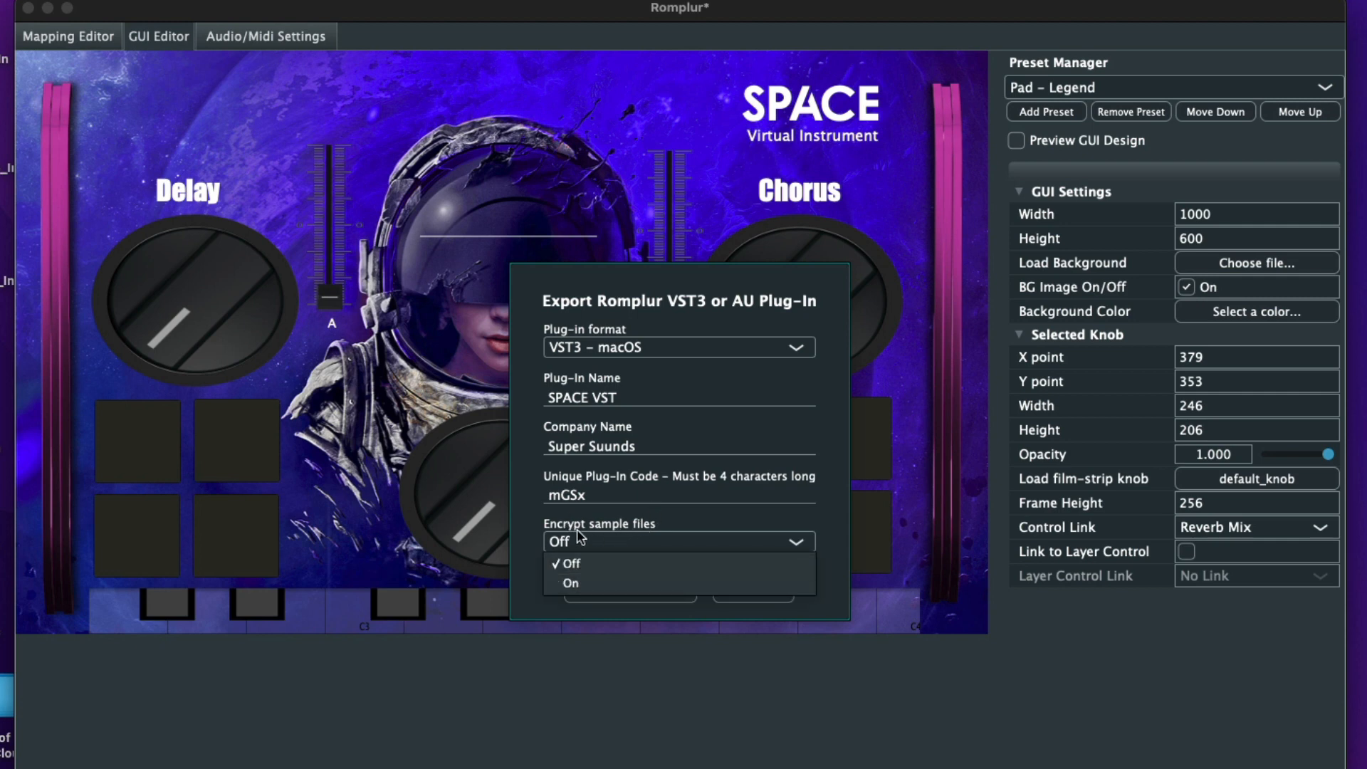
left_click(590, 584)
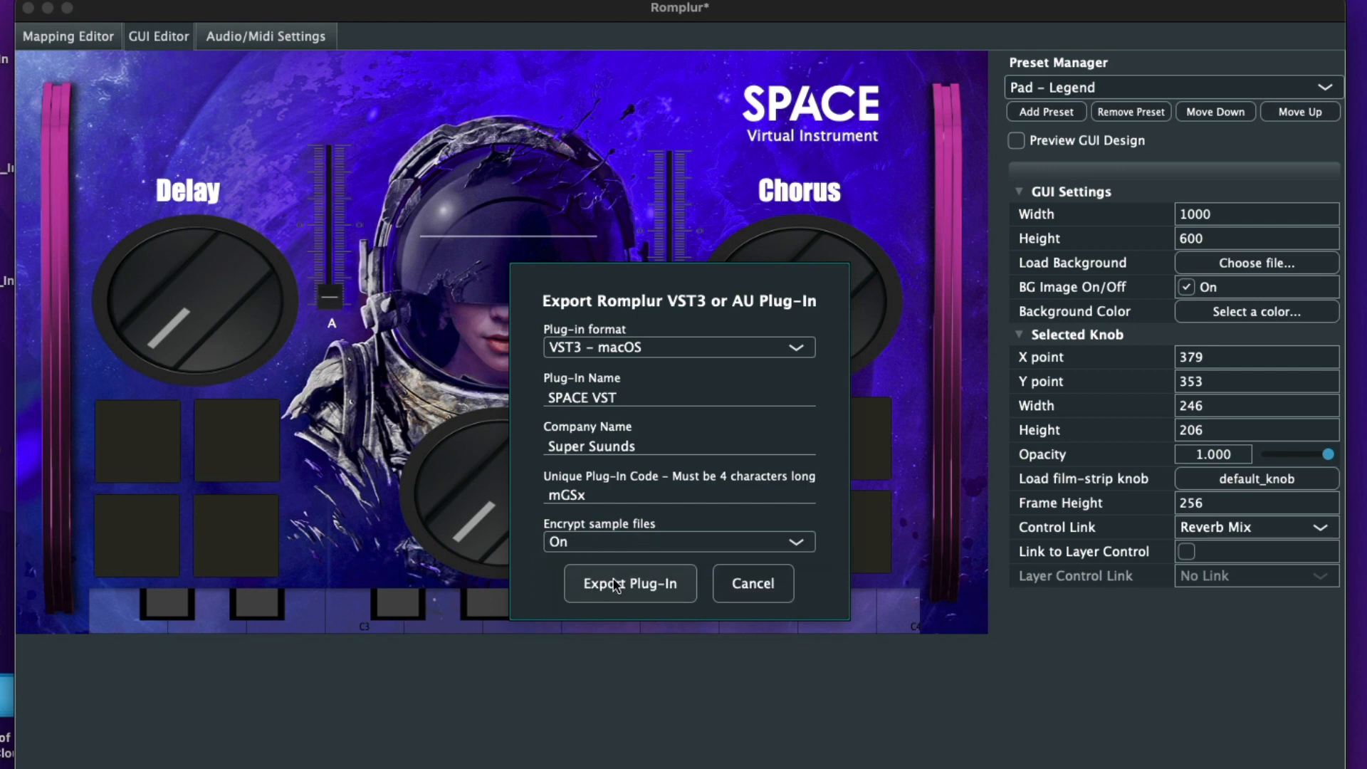
left_click(615, 584)
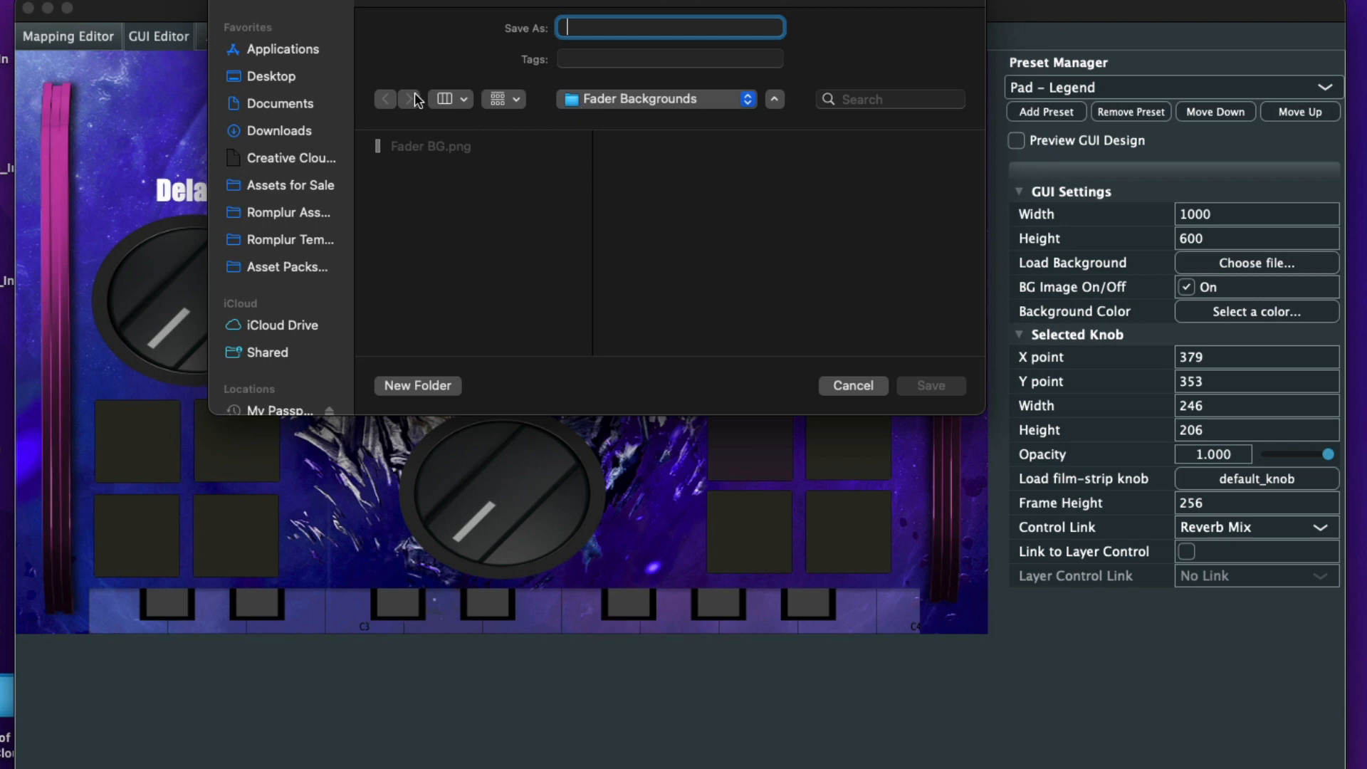
left_click(300, 77)
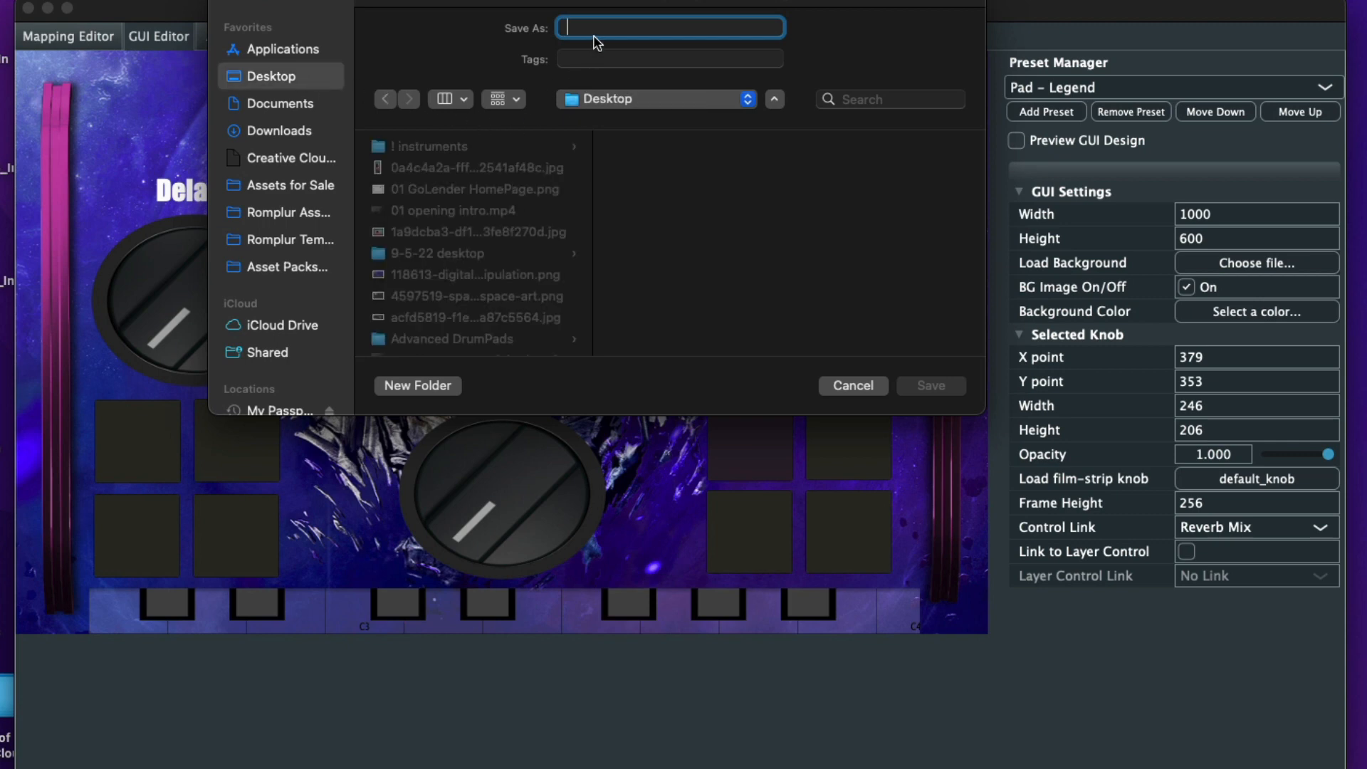
type("S")
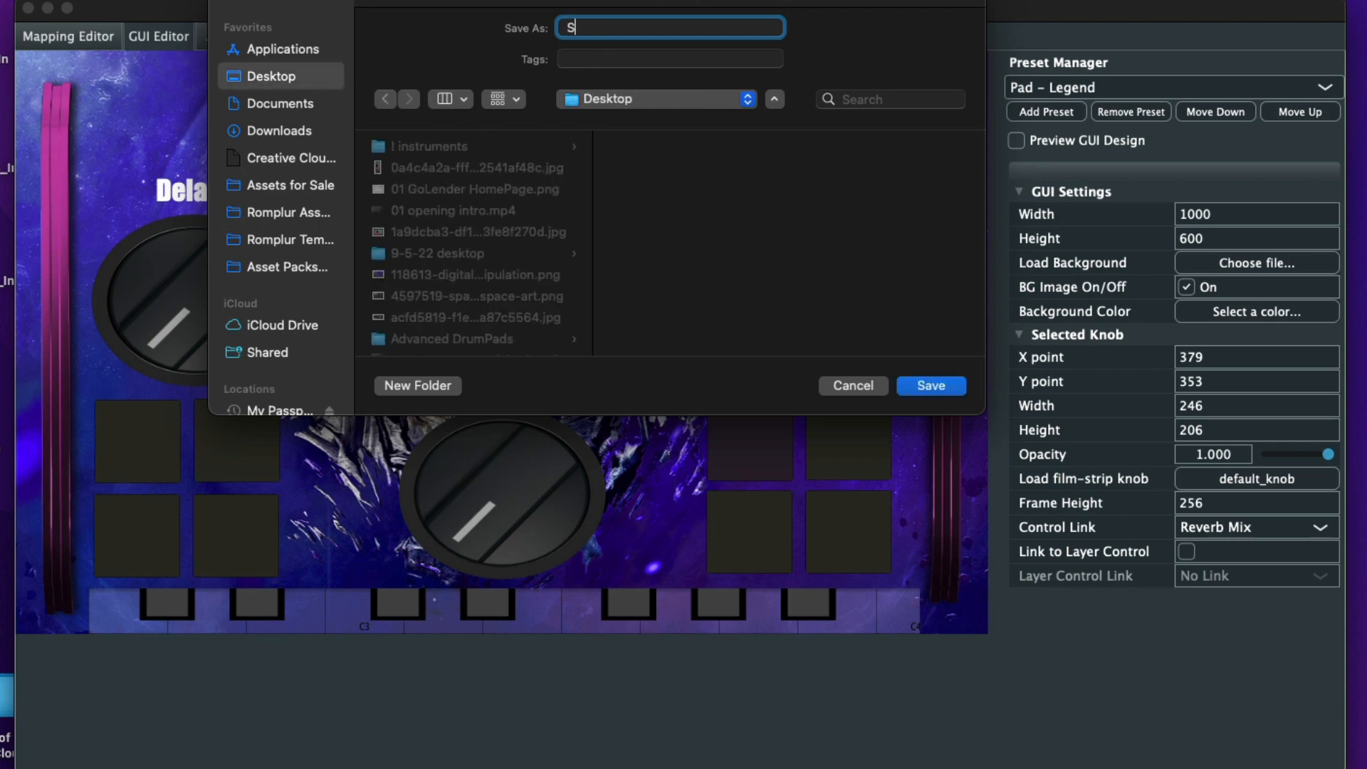
type("pace")
left_click(840, 385)
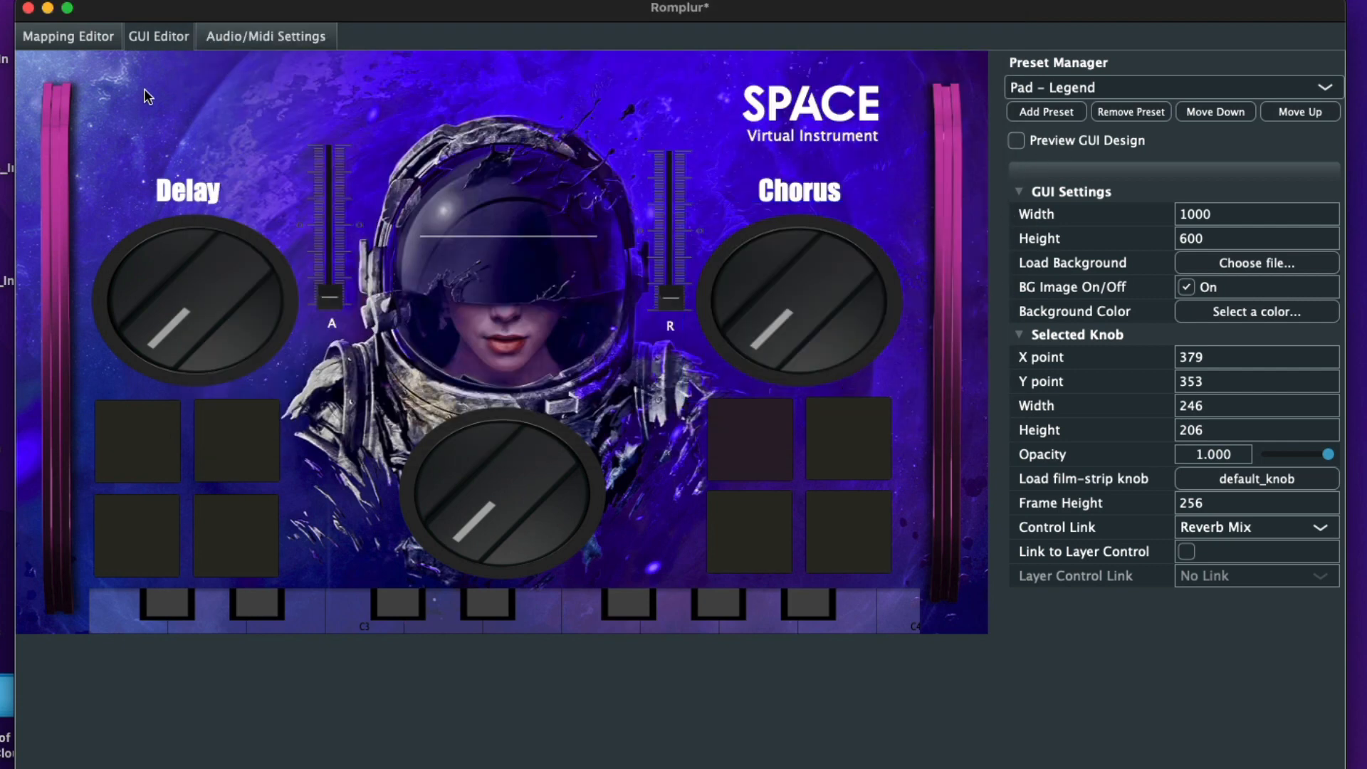
Step: Export the instrument as a VST3 - macOS plug-in with sample file encryption on, saving it to the Desktop as SPACE VST
left_click(87, 37)
scroll(1067, 225, "up", 15)
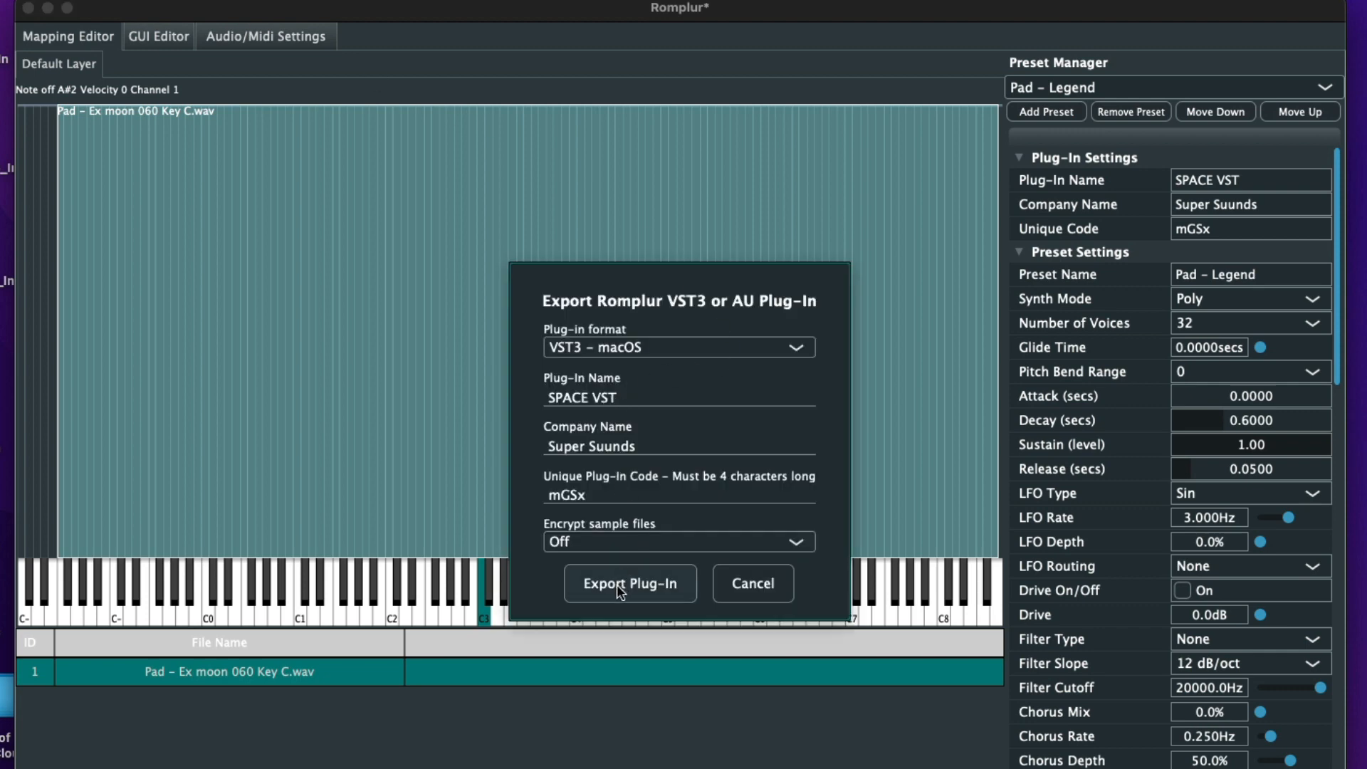
left_click(602, 543)
left_click(592, 584)
left_click(635, 583)
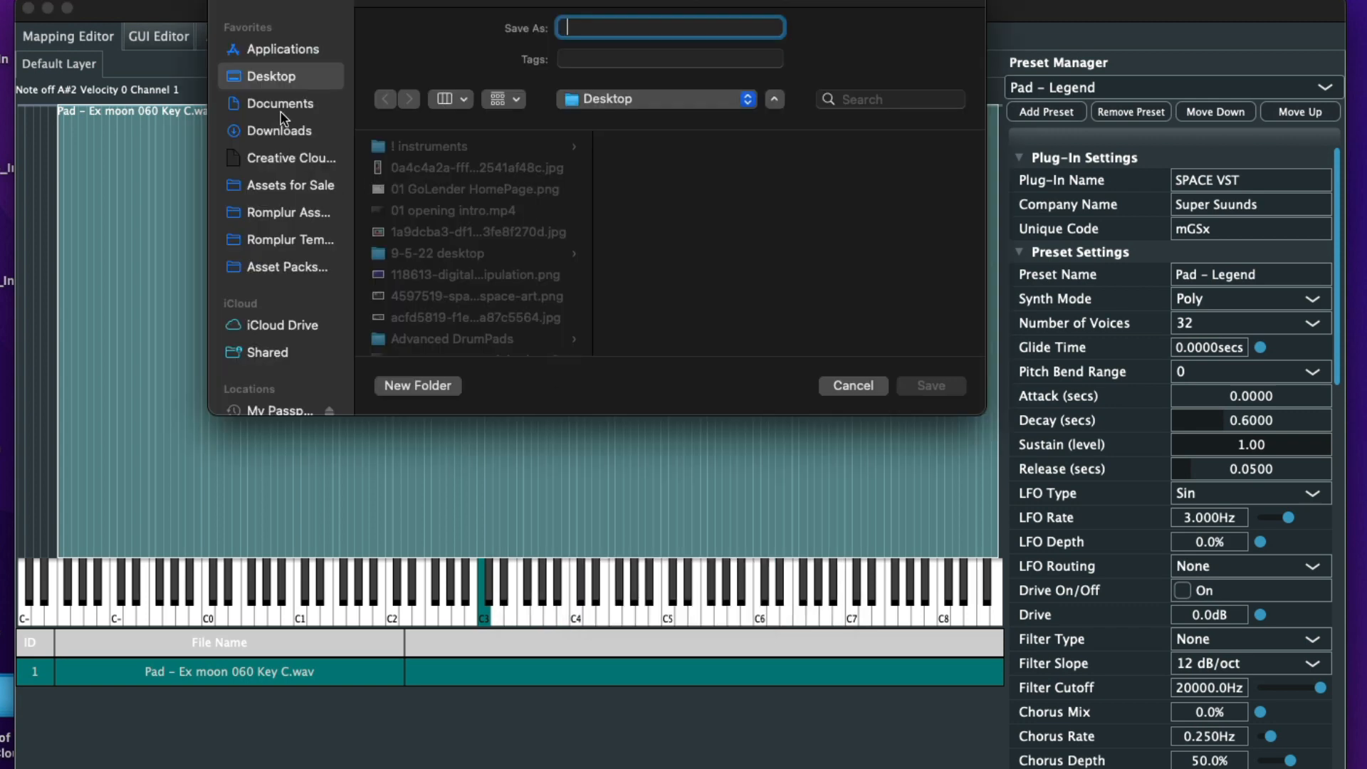
type("SPACE VST")
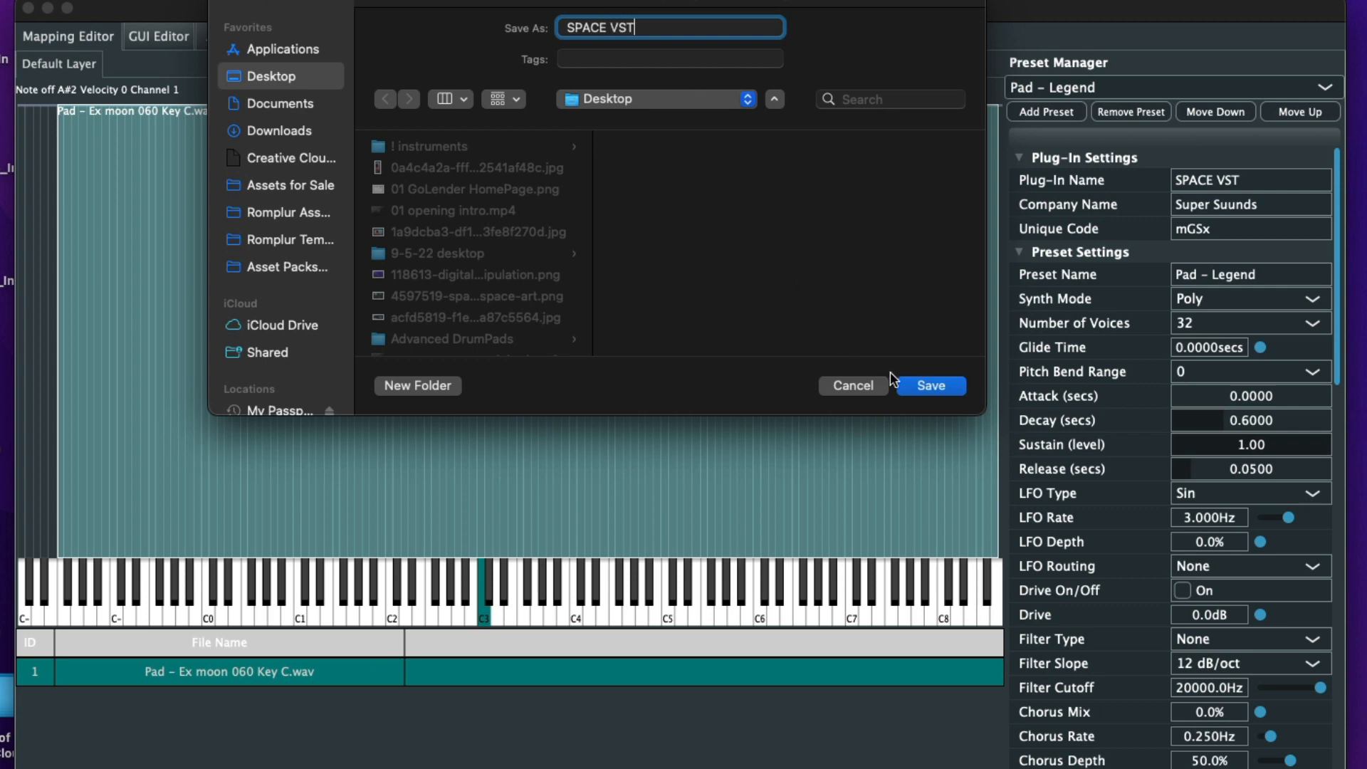
left_click(930, 384)
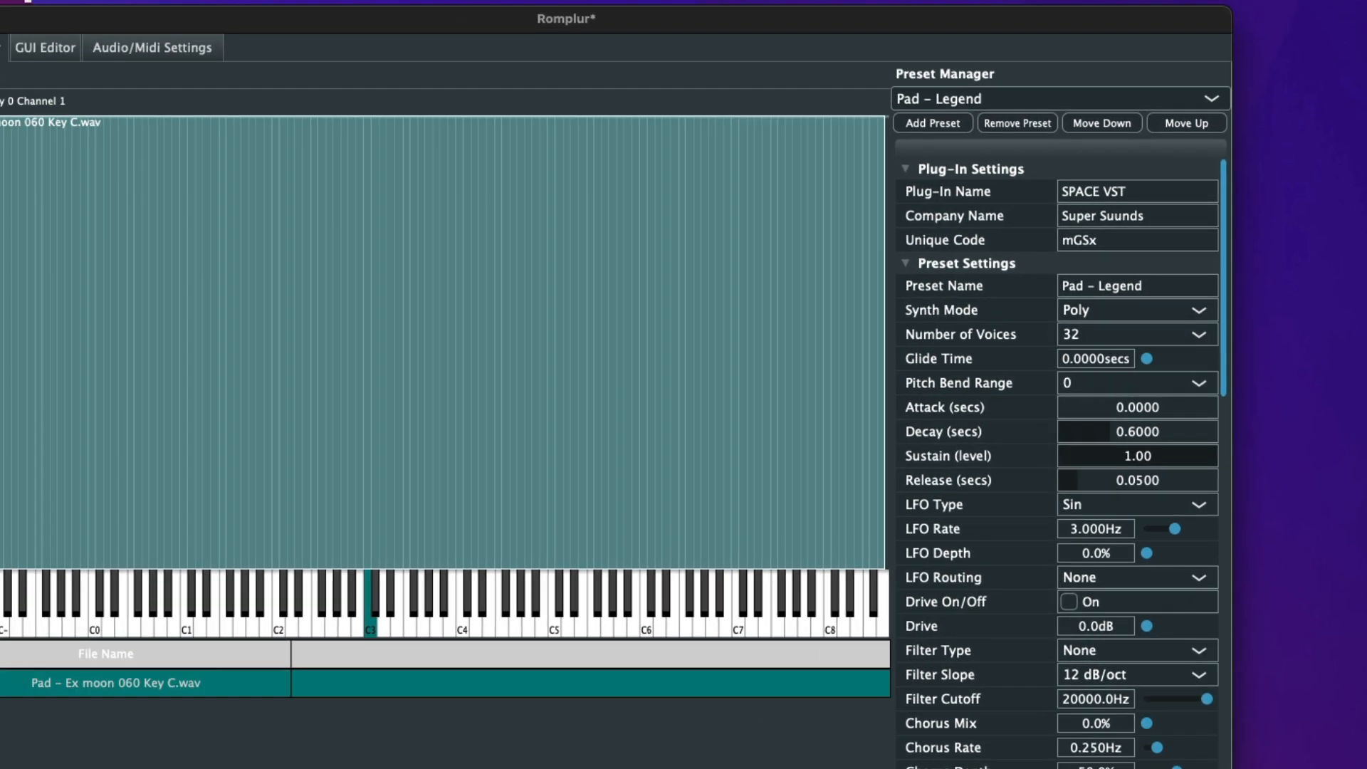
Step: Save the Romplur project to the Desktop as SPACE VST and close its window
key("super+s")
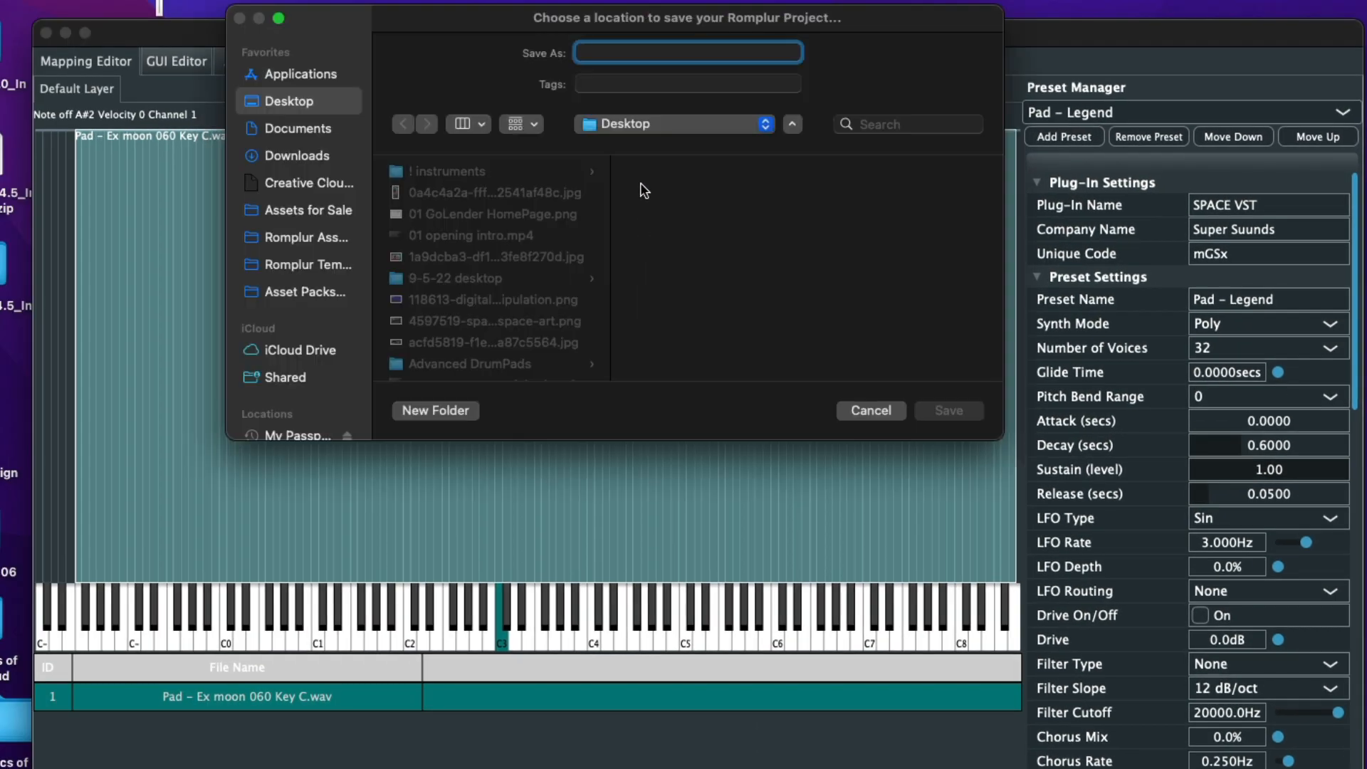
type("SPACE VST")
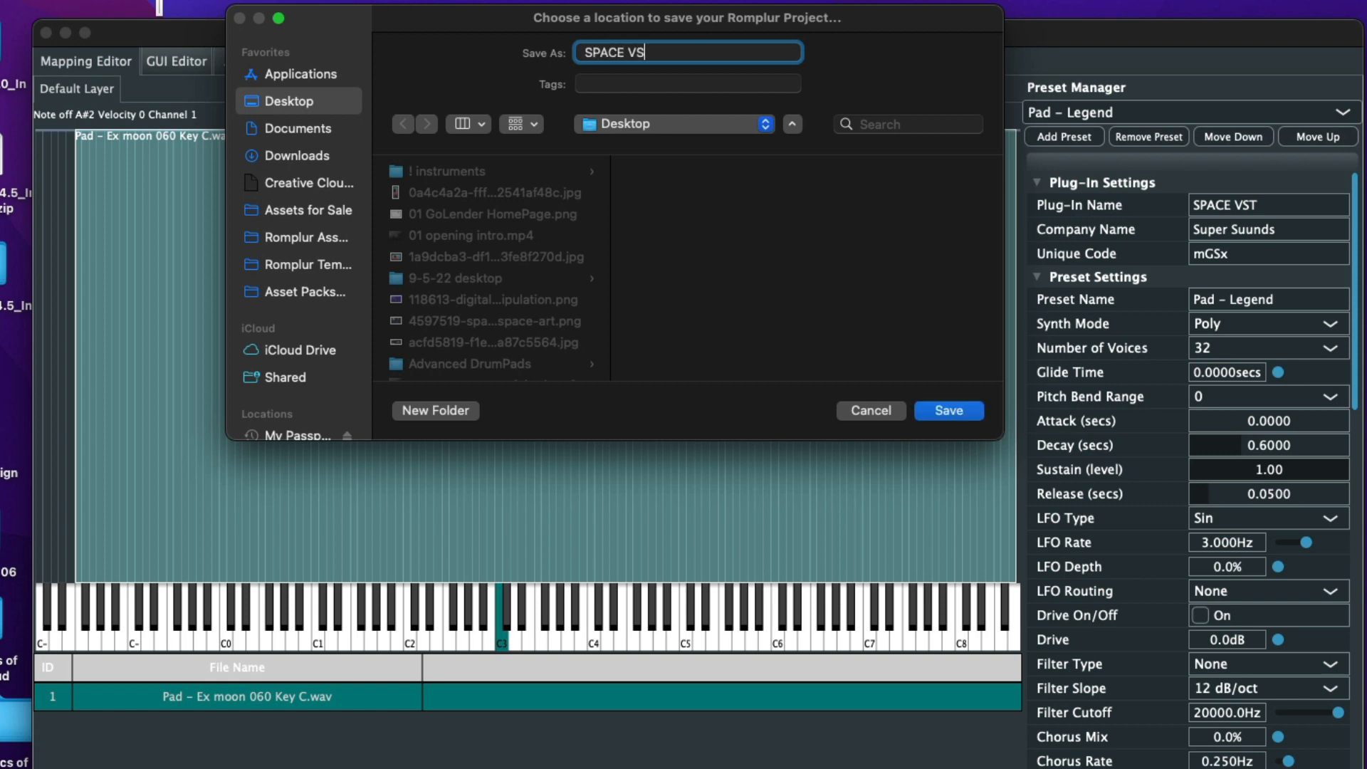
left_click(944, 412)
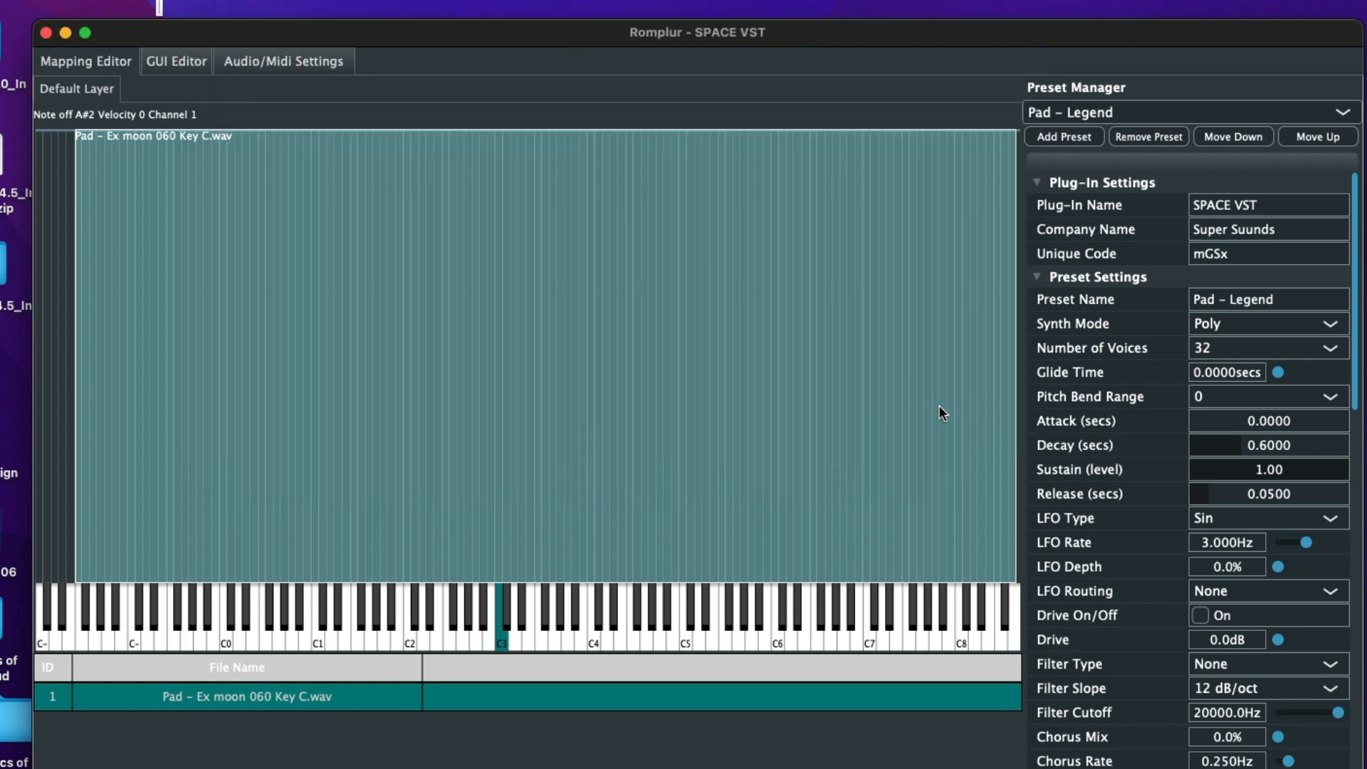
left_click(47, 33)
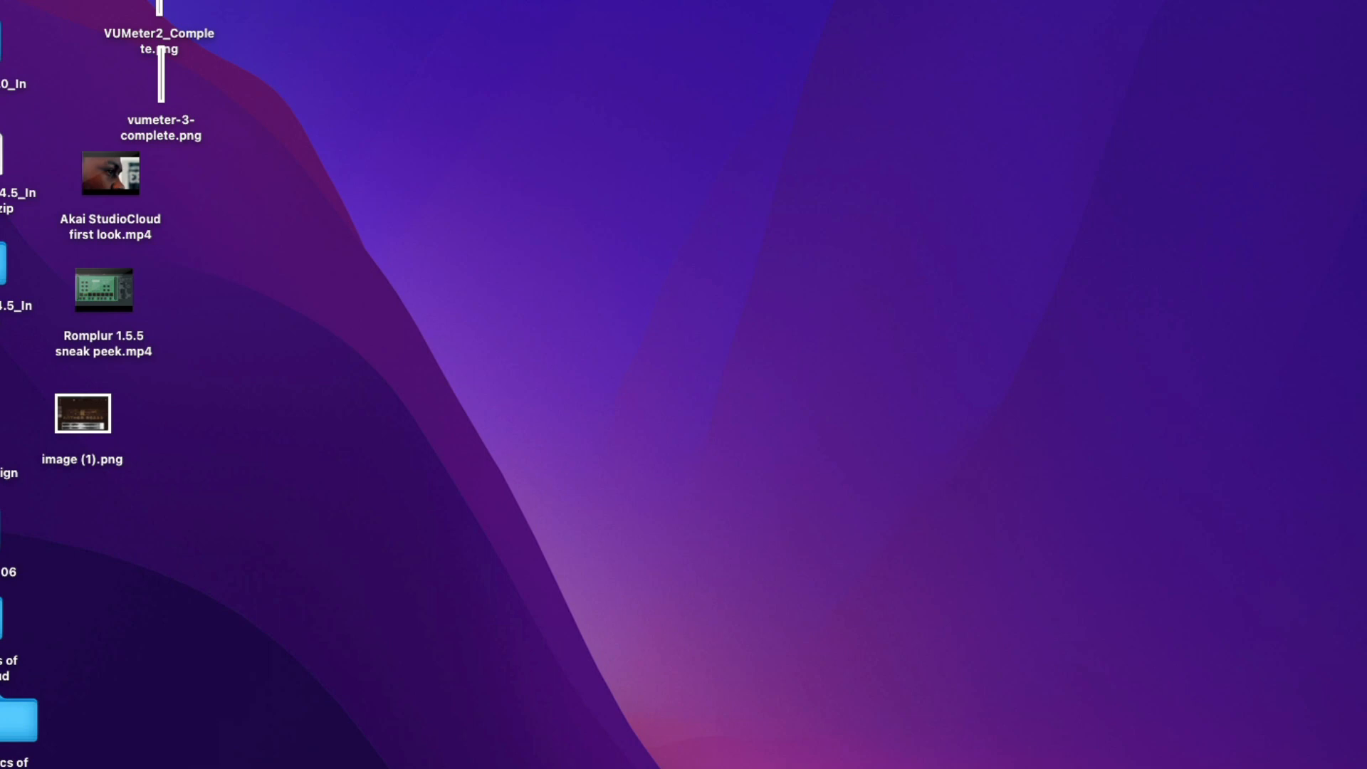
Step: In Finder, open the VST3 folder under Macintosh HD, Library, Audio, Plug-Ins
left_click_drag(570, 285, 455, 139)
double_click(573, 200)
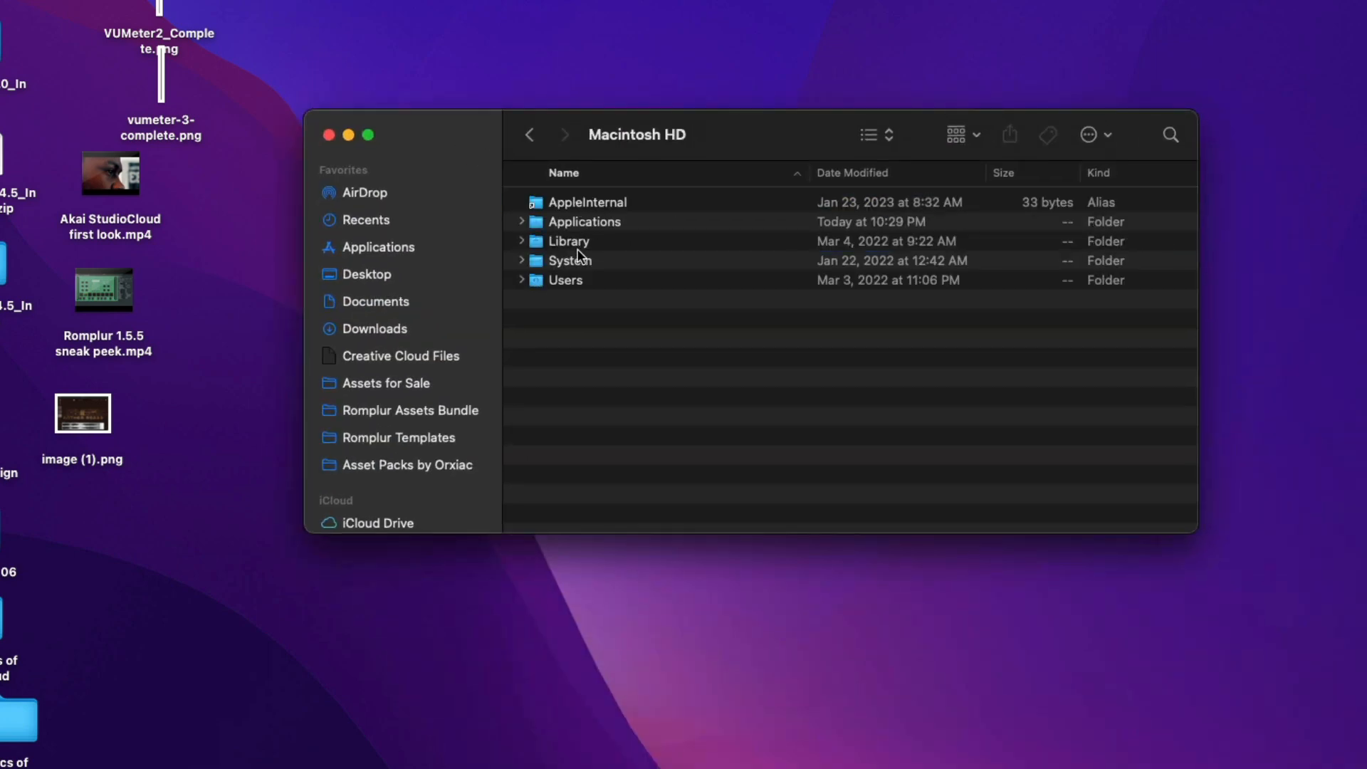
double_click(578, 240)
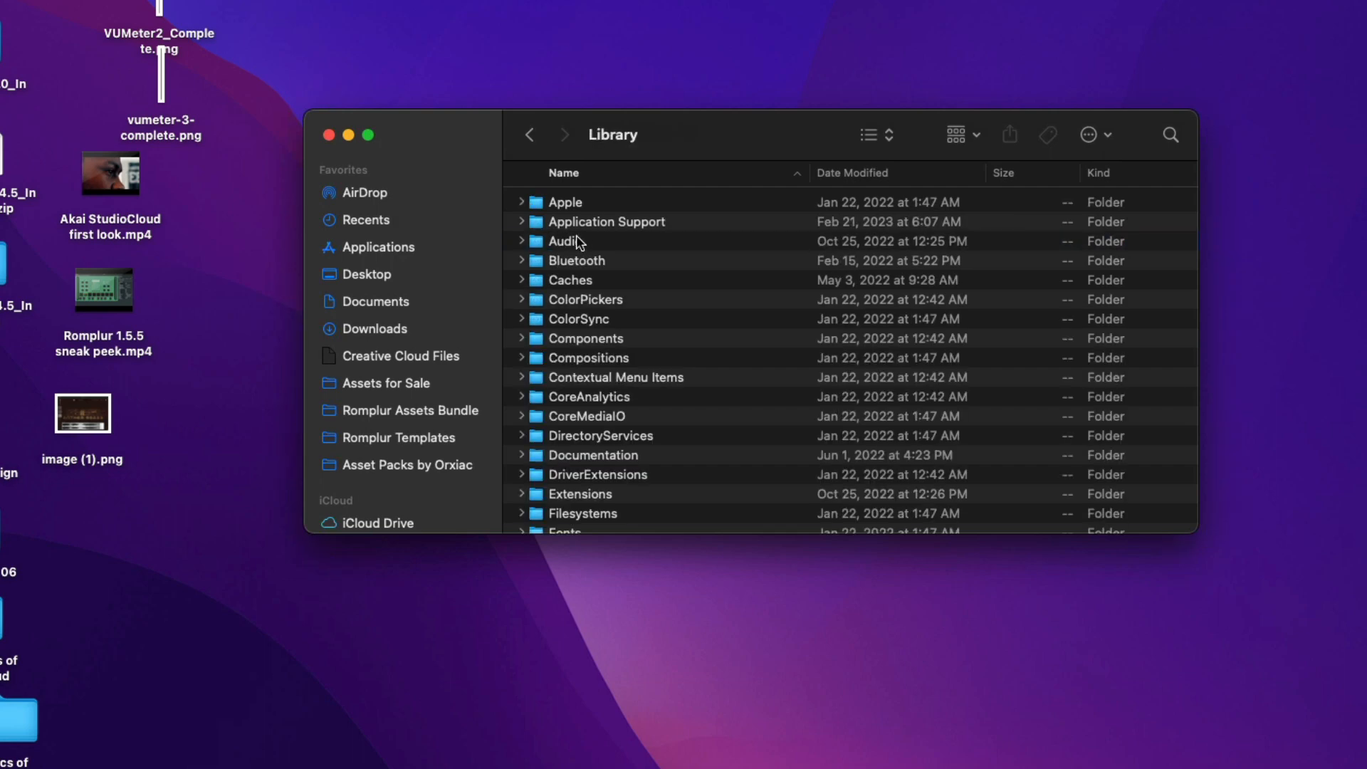
double_click(575, 239)
double_click(588, 317)
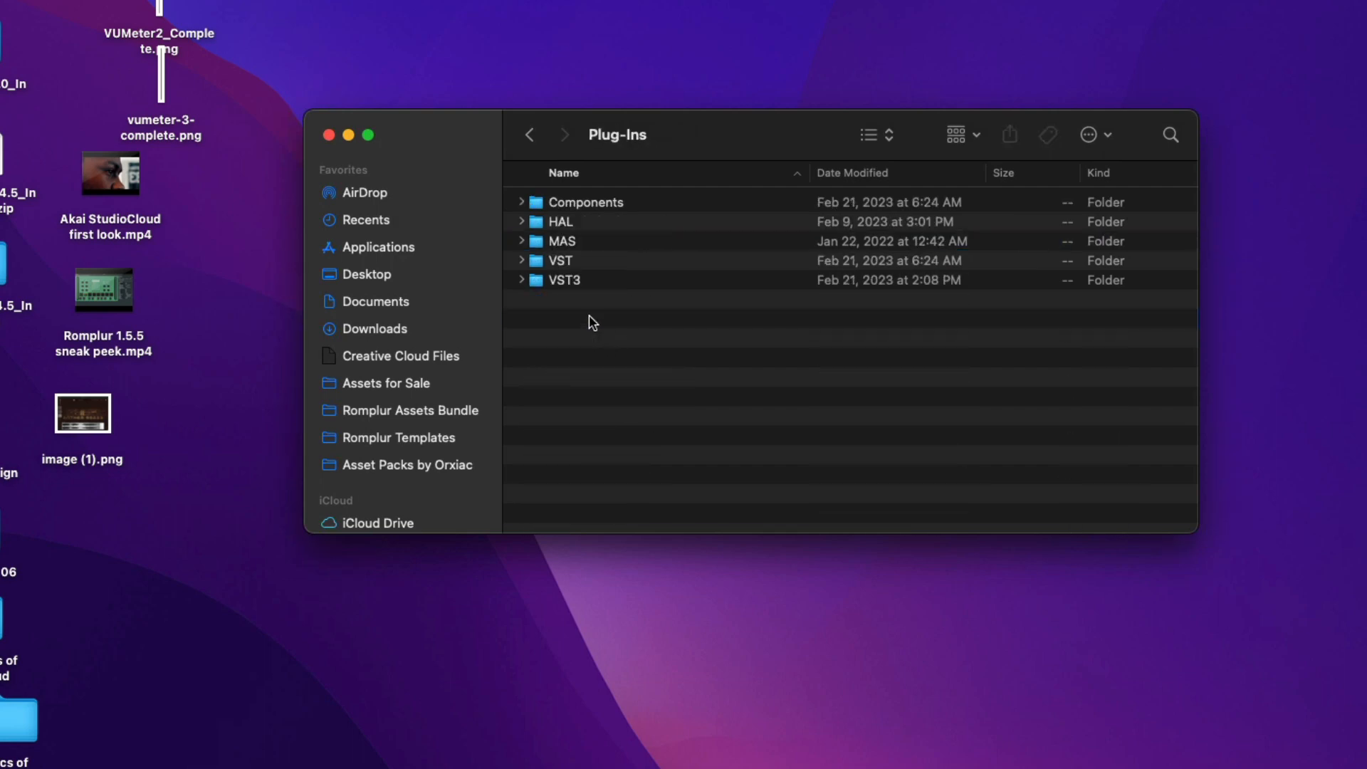
left_click(576, 280)
double_click(577, 279)
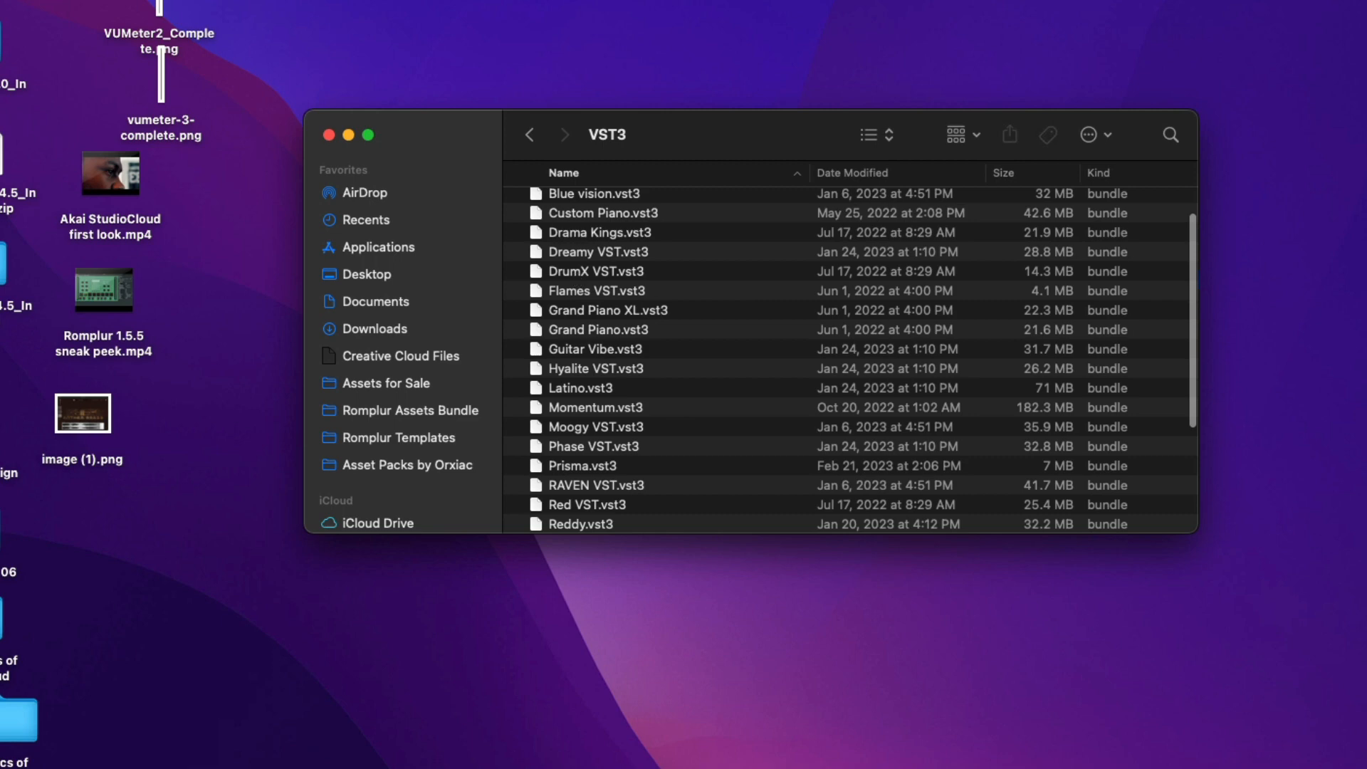
Step: Move SPACE VST.vst3 from the Desktop into the VST3 folder and authorize the move with the account password
left_click_drag(694, 329, 659, 318)
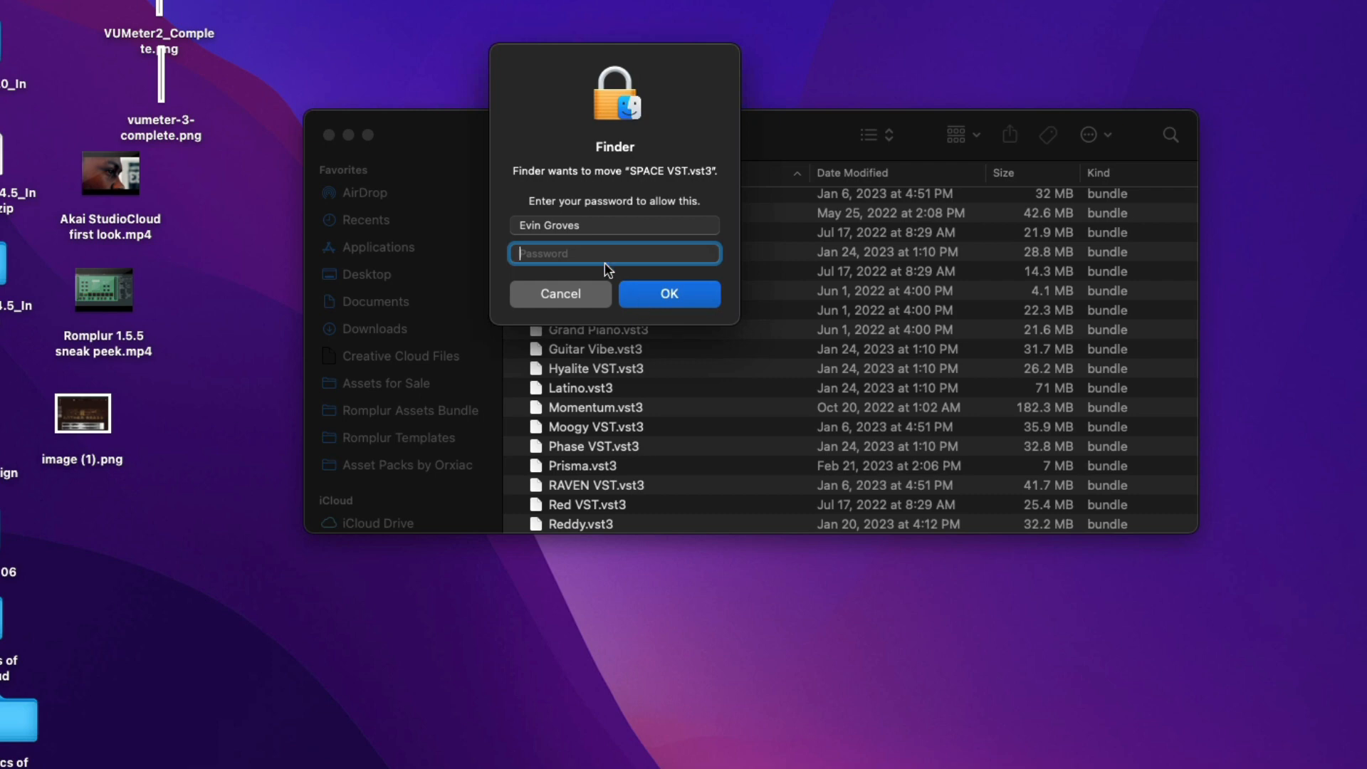
type("••••••••")
key("Return")
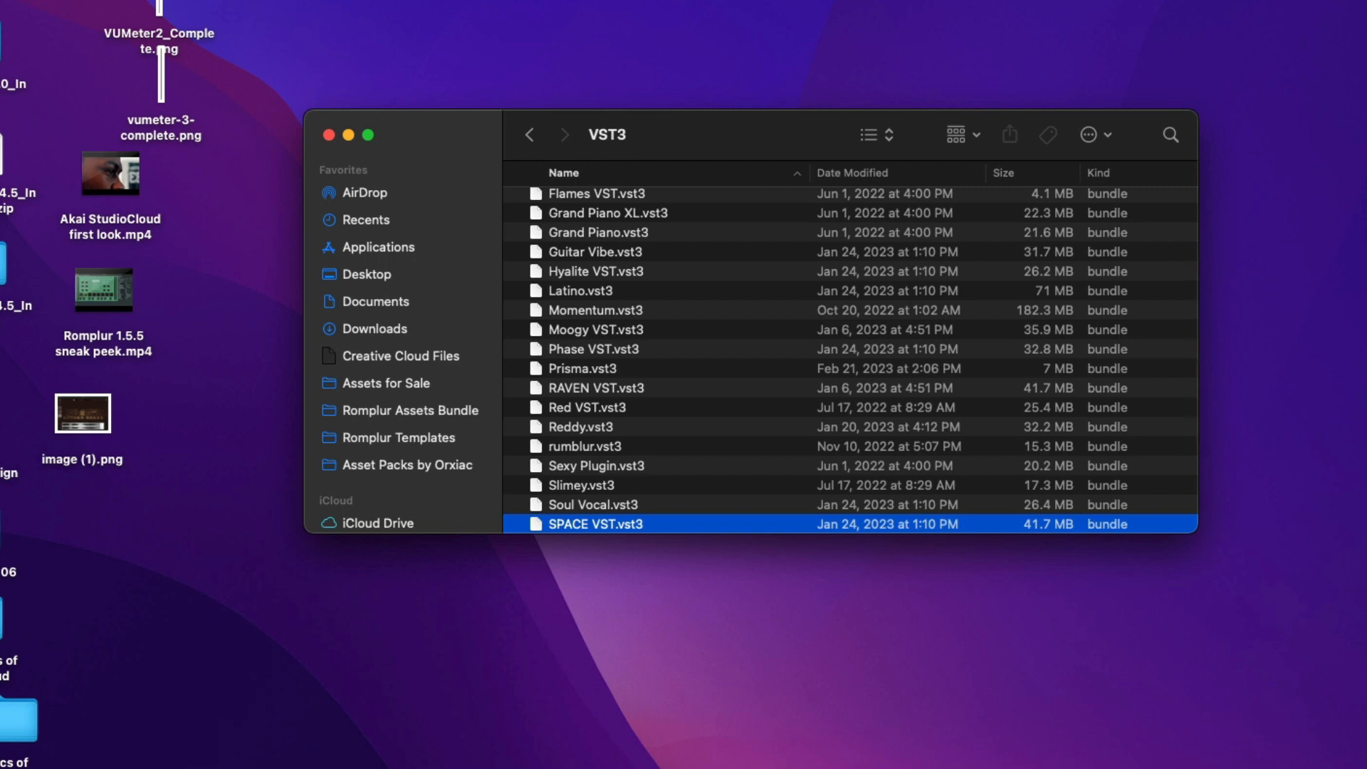
Step: Launch Ableton Live 11 Trial and continue with saving and exporting disabled
key("super+space")
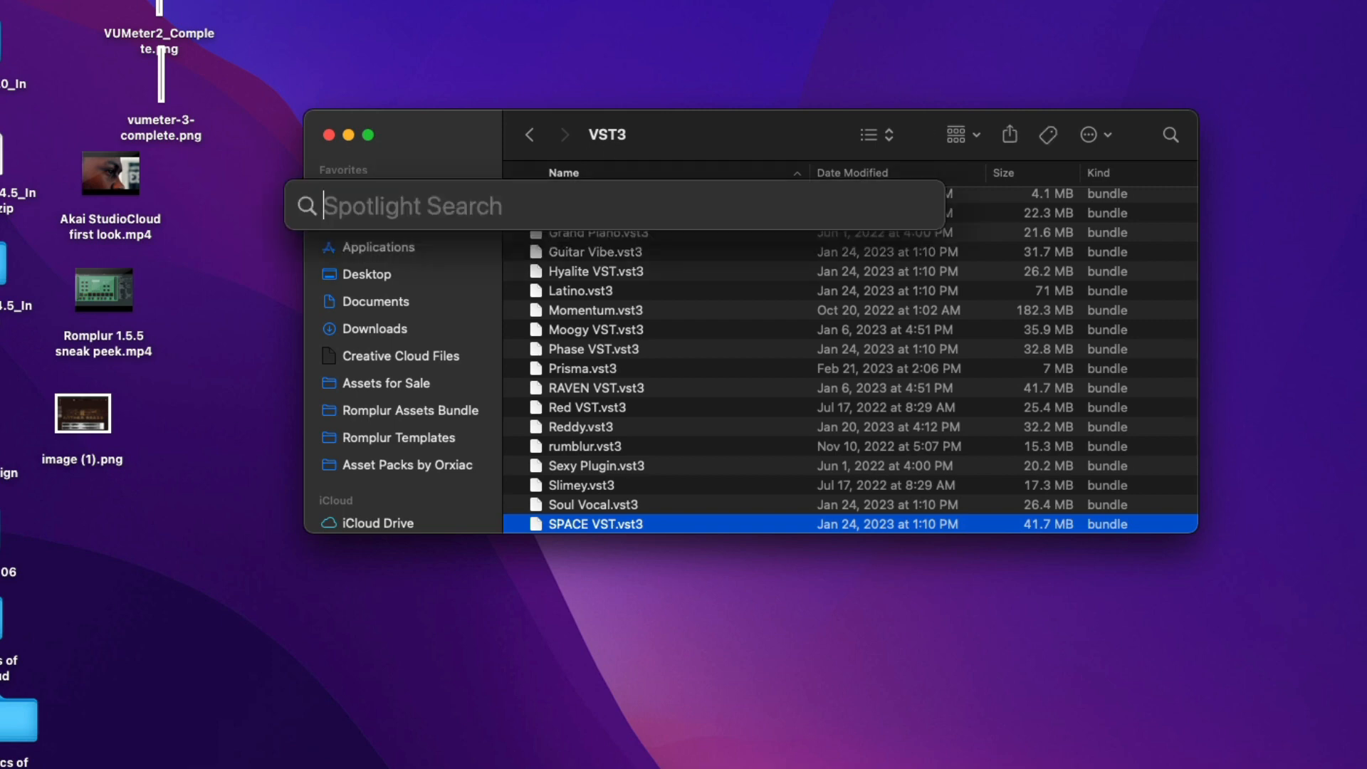
type("able")
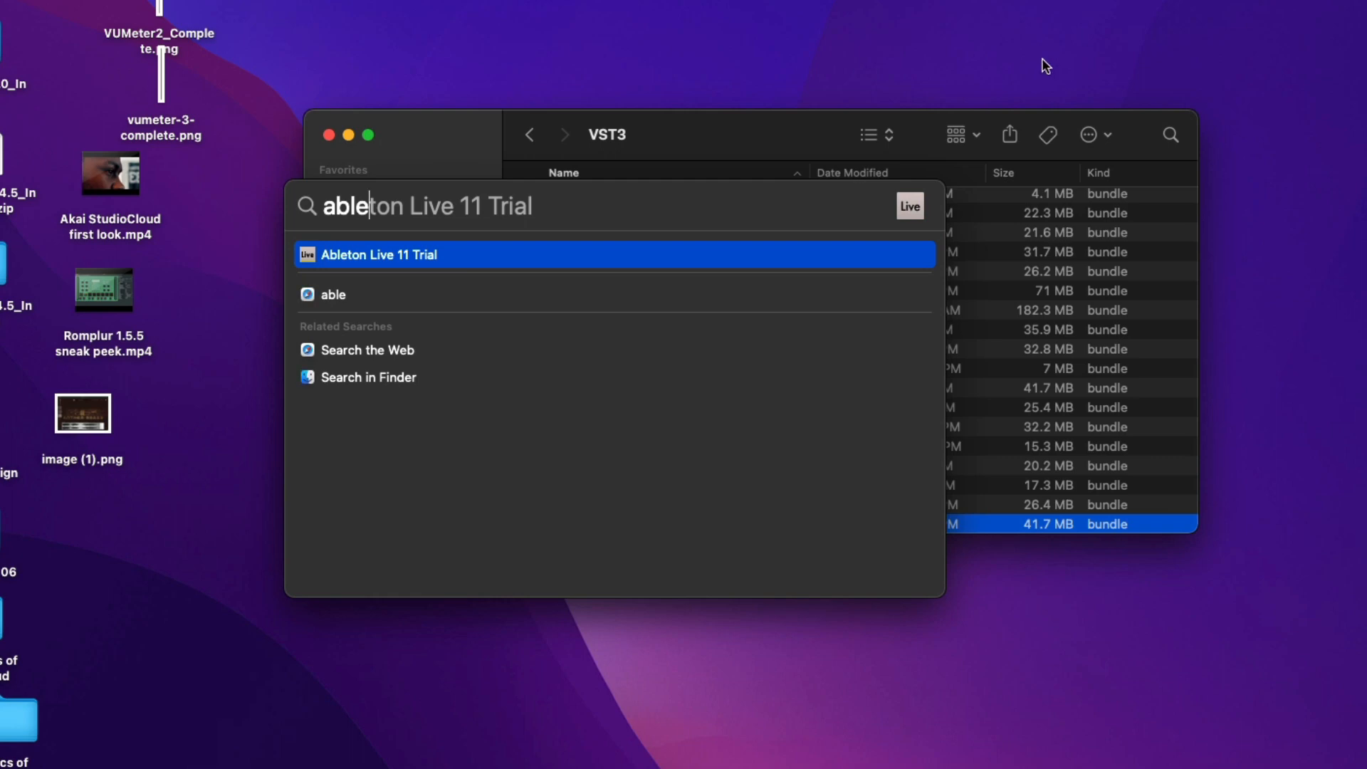
left_click(404, 260)
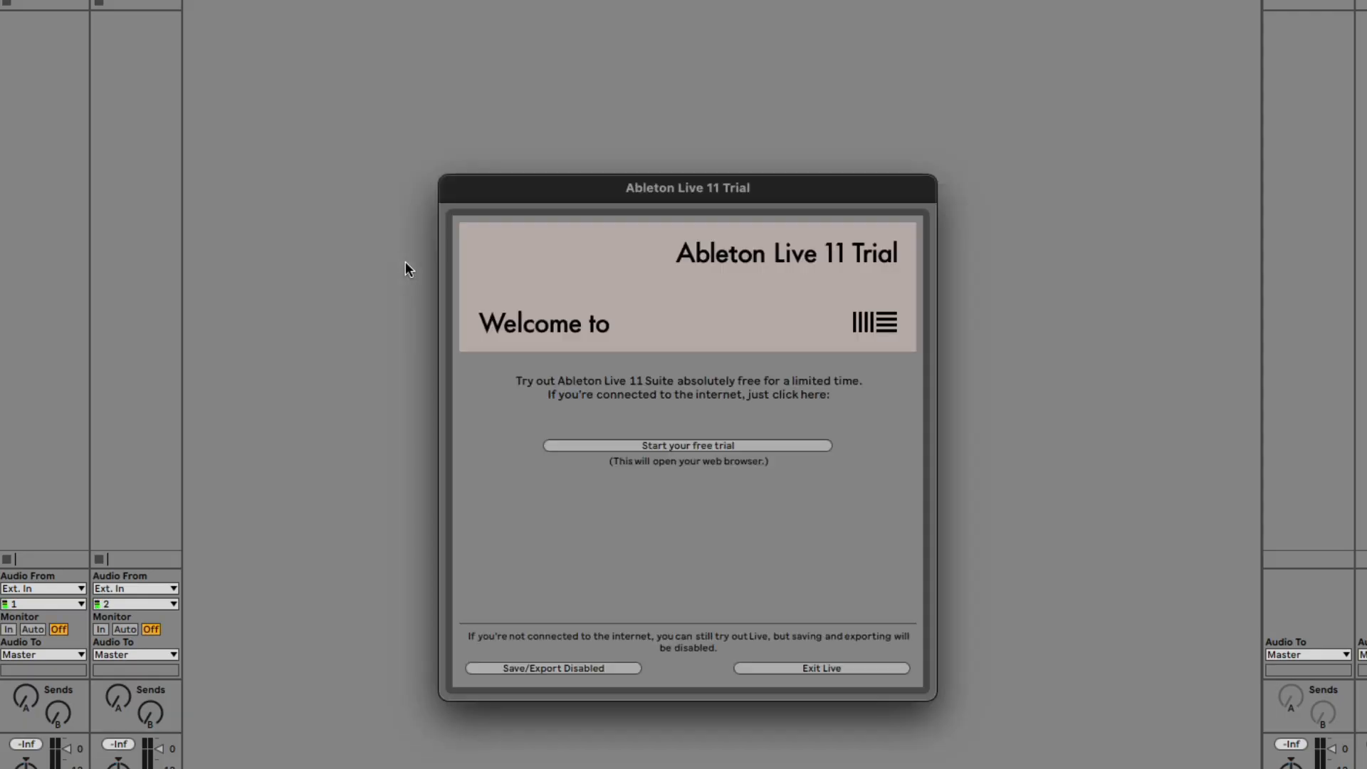
left_click(601, 668)
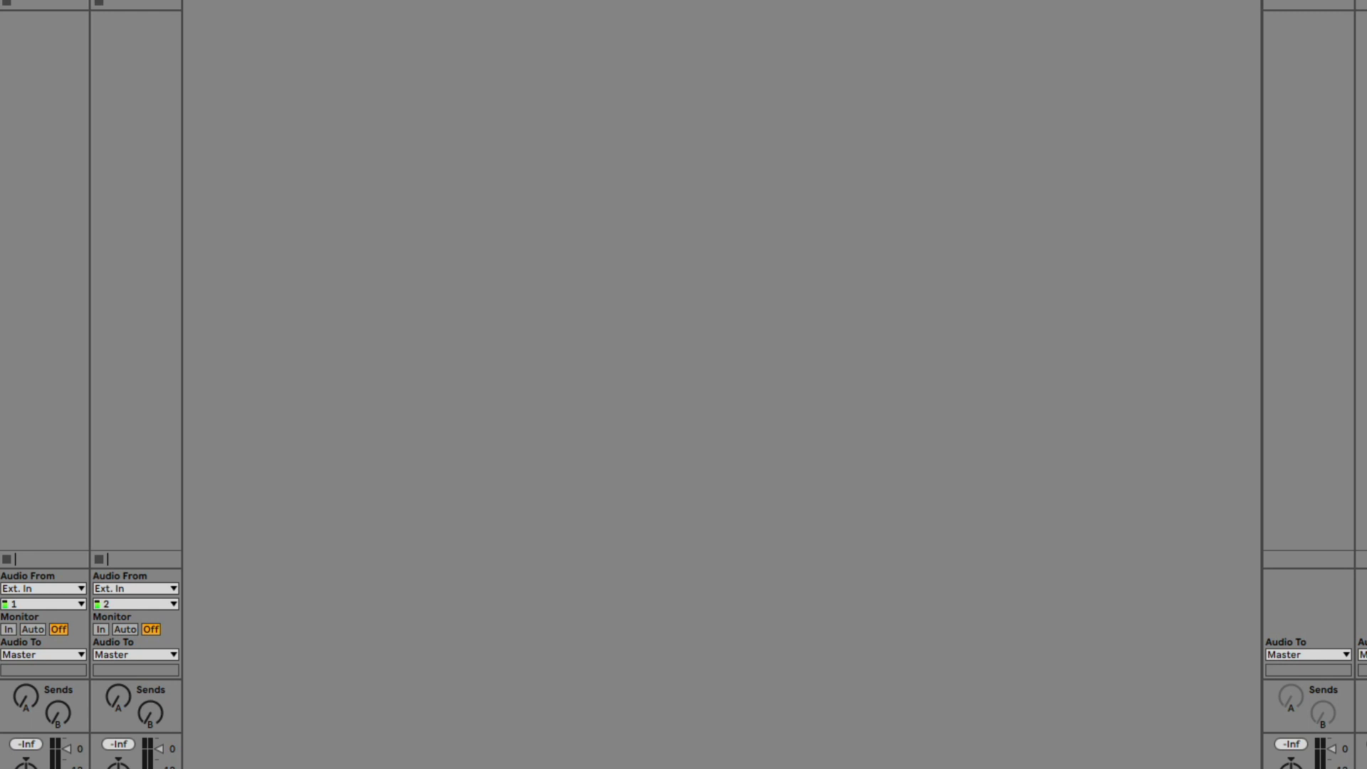
Step: Rescan the plug-ins in Live's preferences and close the preferences window
key("super+comma")
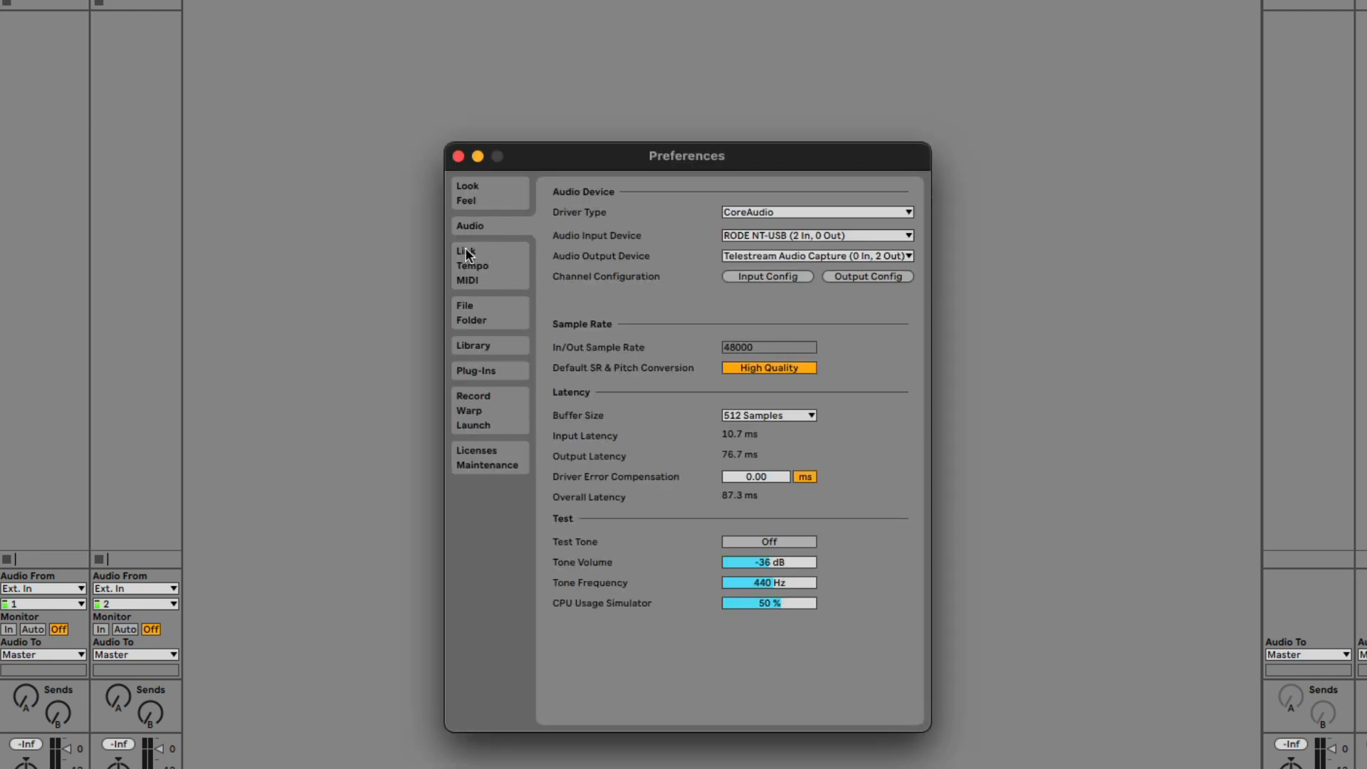
left_click(484, 372)
left_click(746, 222)
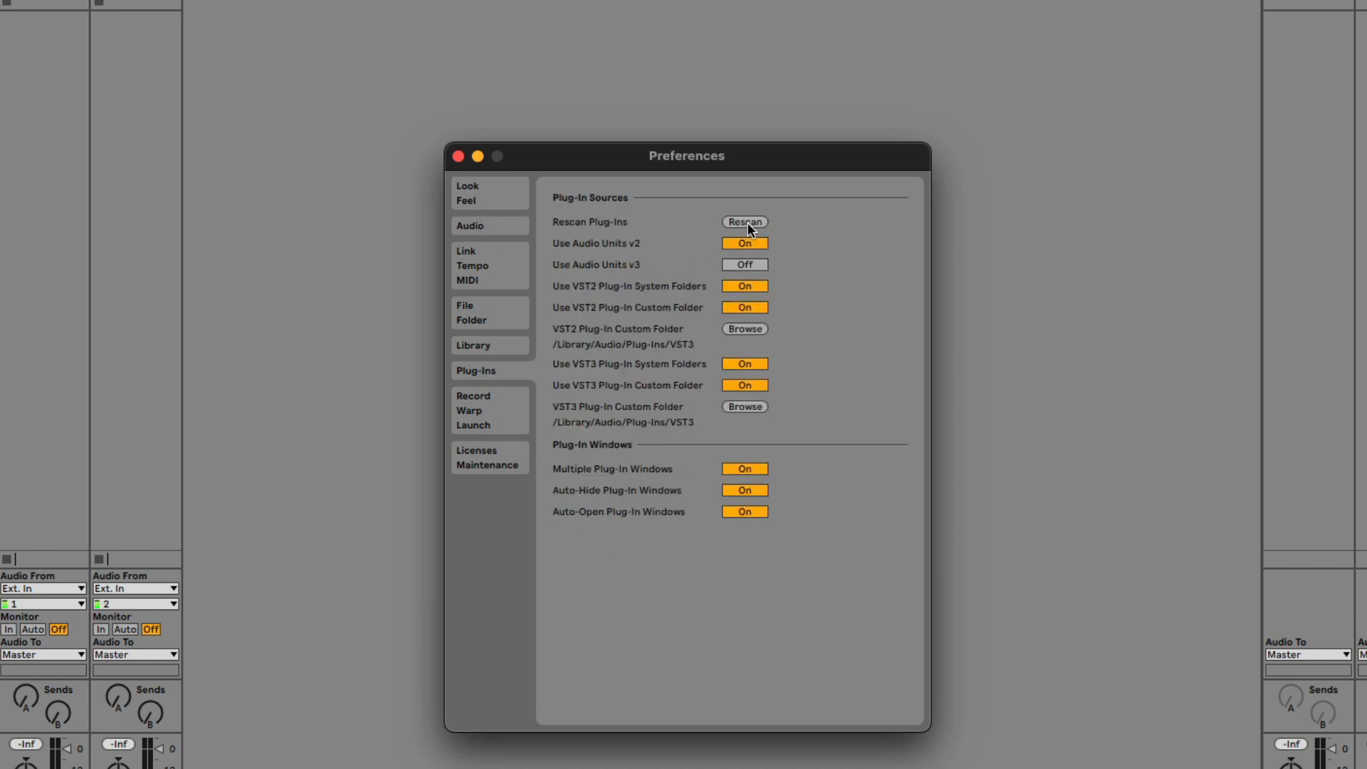
left_click(459, 157)
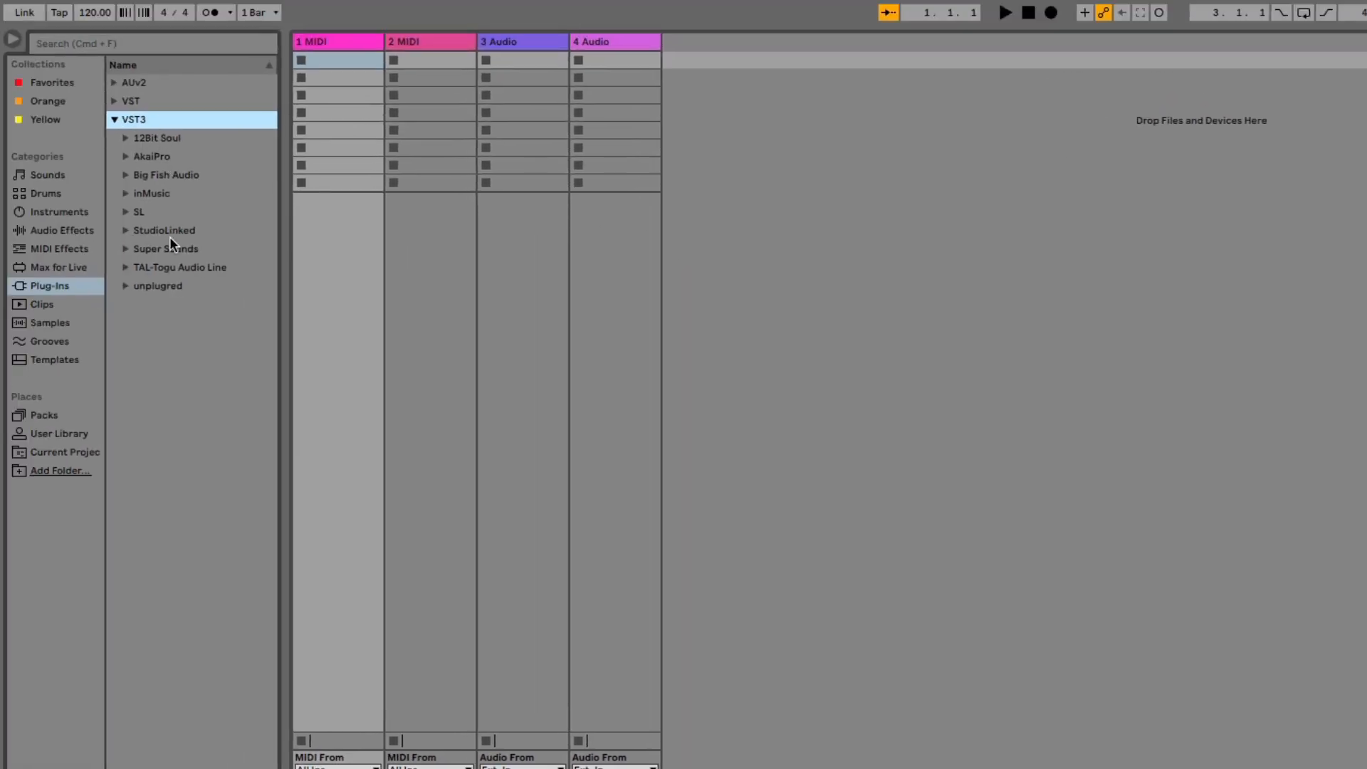
Step: Load SPACE VST from the Super Suunds VST3 folder onto the 1 MIDI track and move its window fully into view
left_click(127, 249)
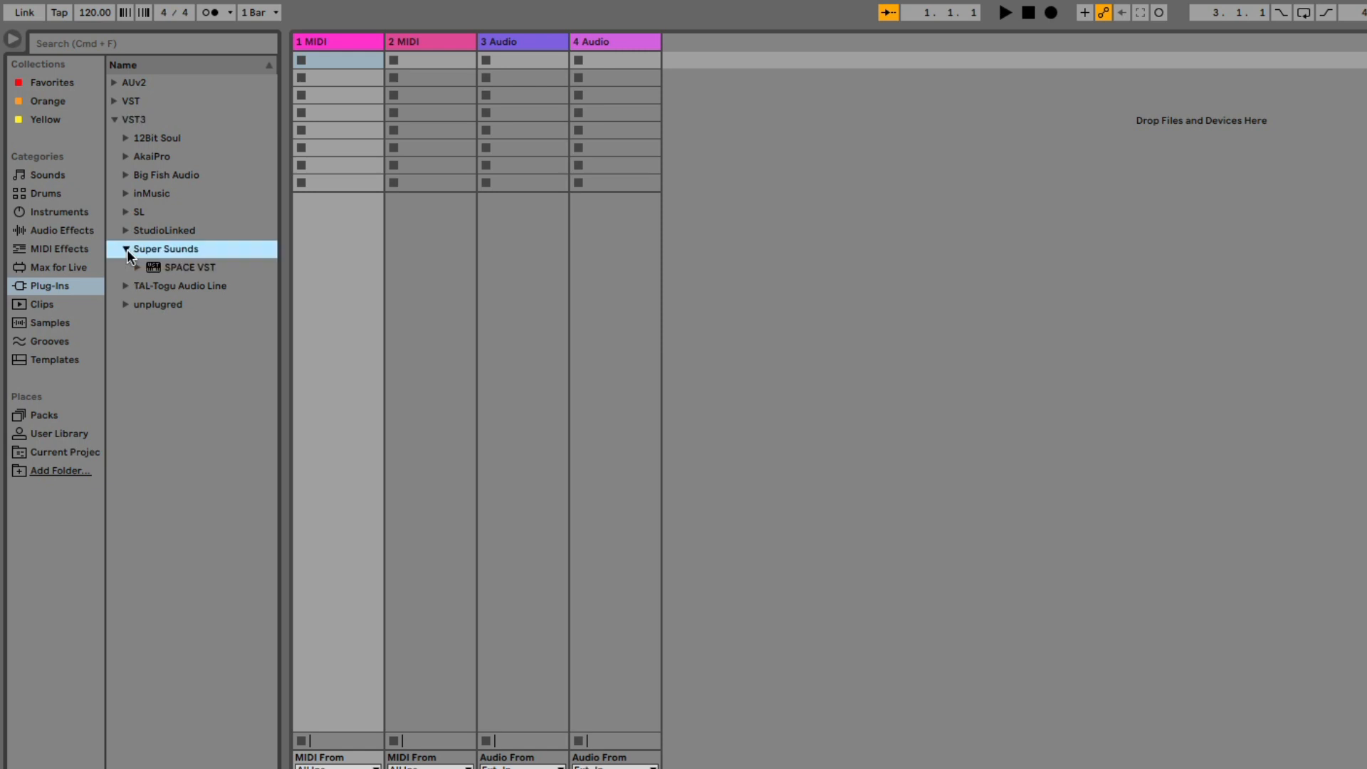
left_click_drag(189, 266, 332, 64)
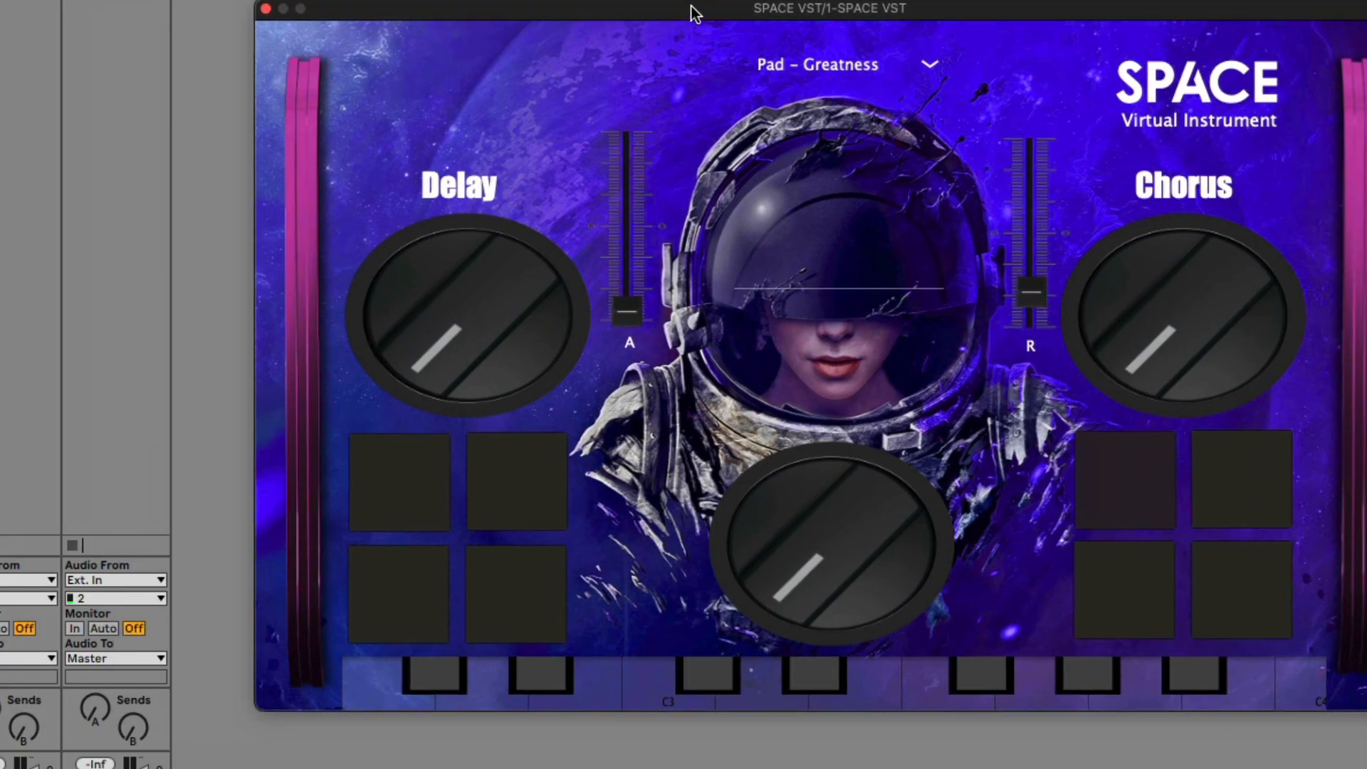
left_click_drag(691, 5, 558, 42)
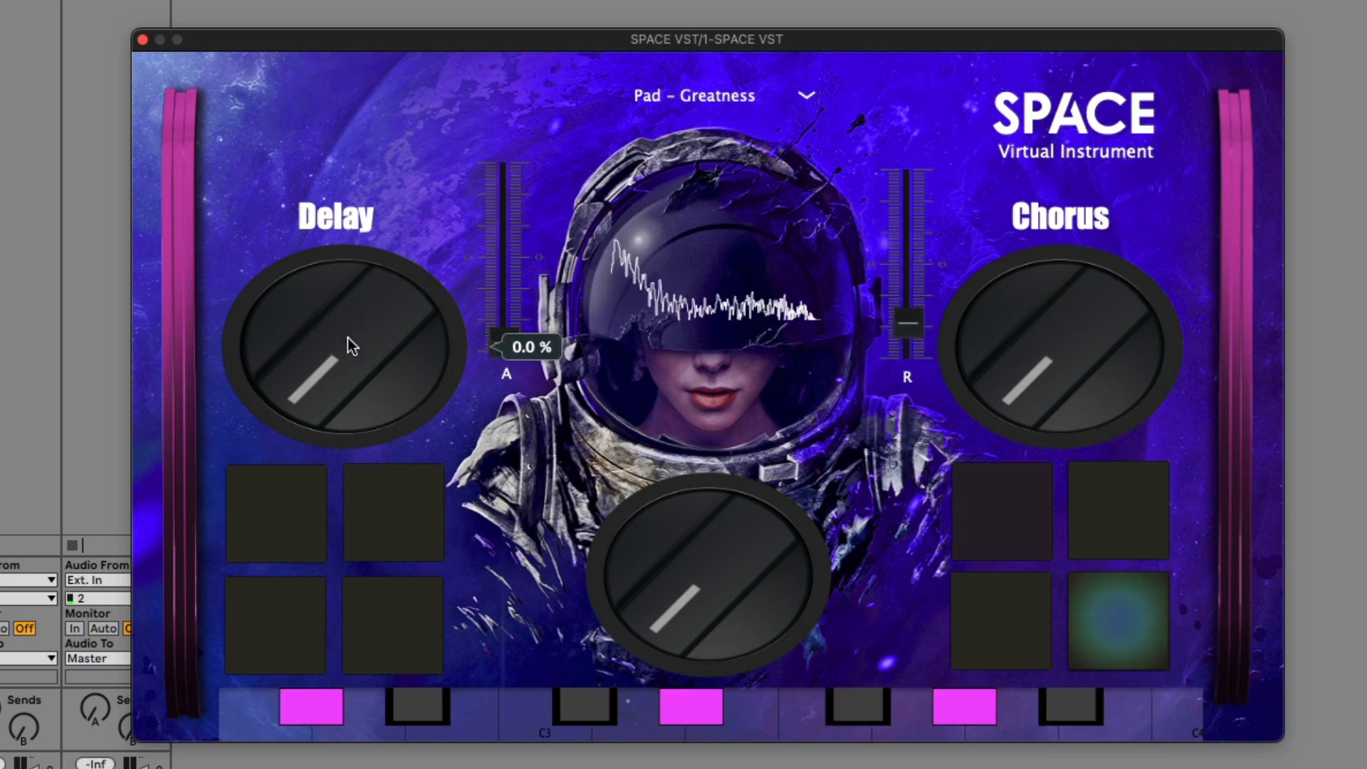
Step: Turn up the Delay, center and Chorus knobs and raise the "A" fader to about the middle of its travel
left_click_drag(348, 337, 347, 254)
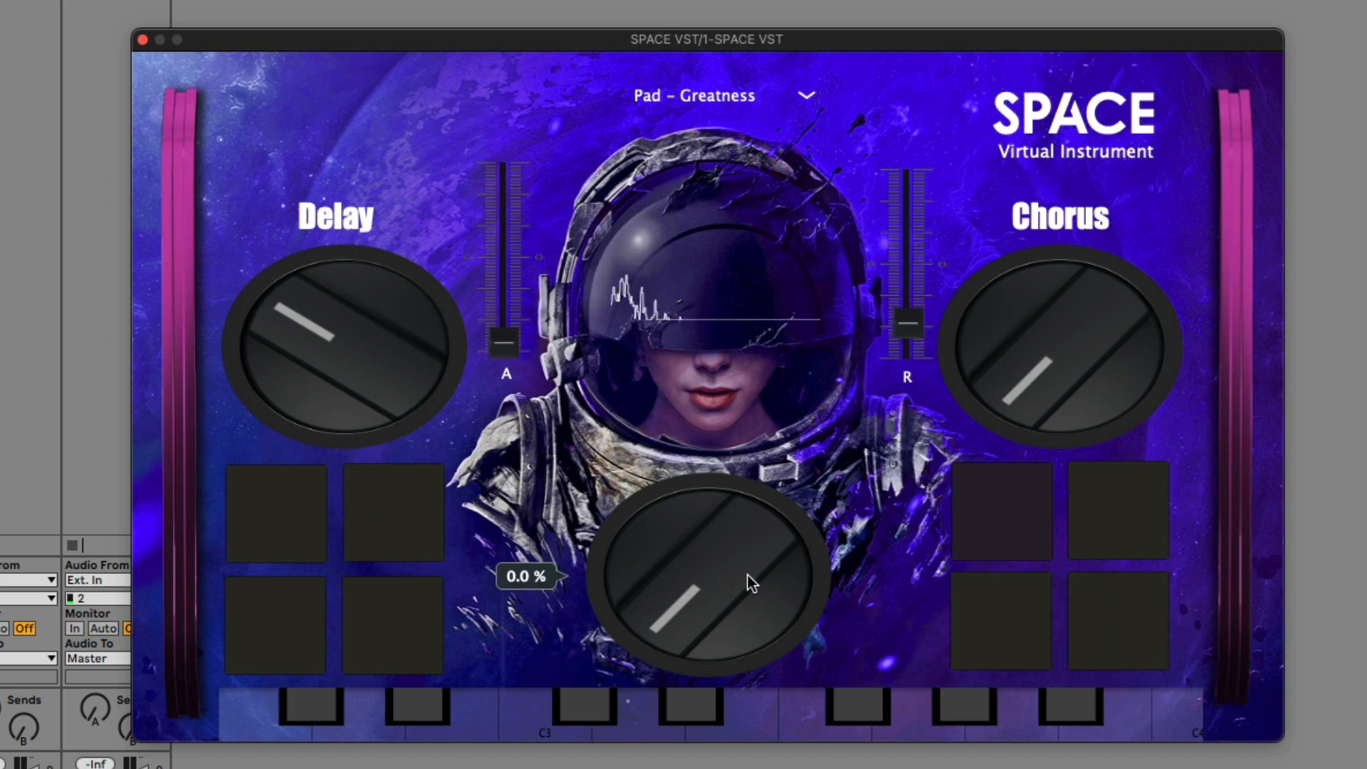
left_click_drag(748, 586, 783, 367)
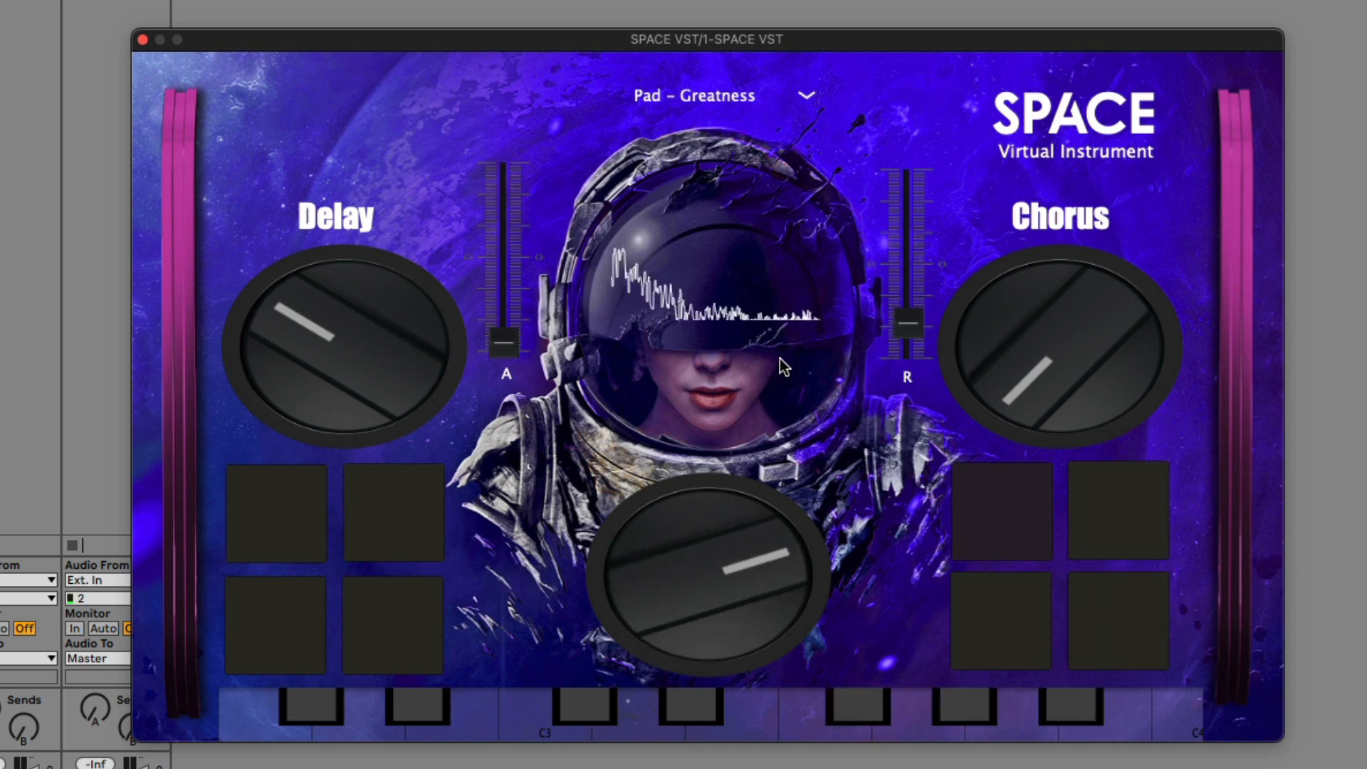
left_click_drag(982, 372, 1200, 114)
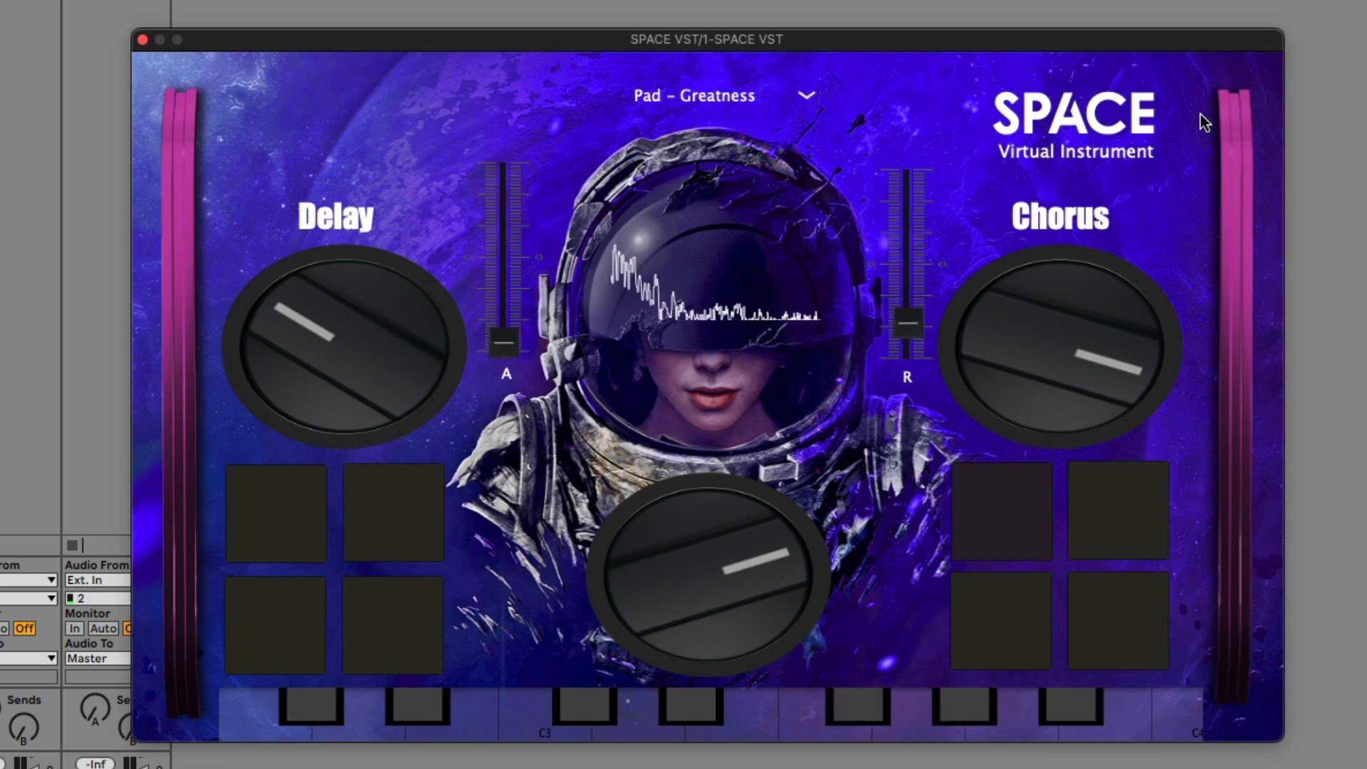
left_click_drag(523, 342, 565, 202)
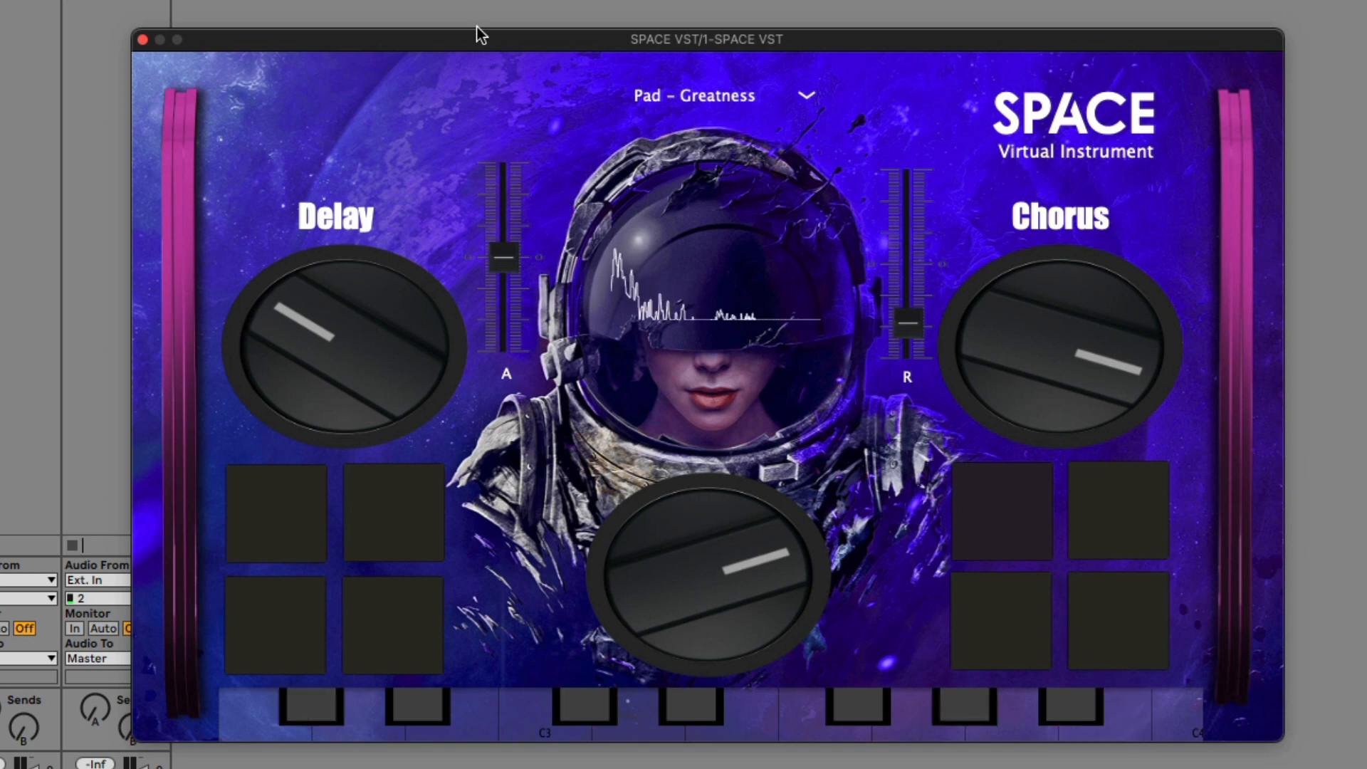
Step: Switch the plug-in to the Pad - Legend preset and raise the "A" fader slightly above the middle of its travel
left_click(692, 106)
left_click(694, 187)
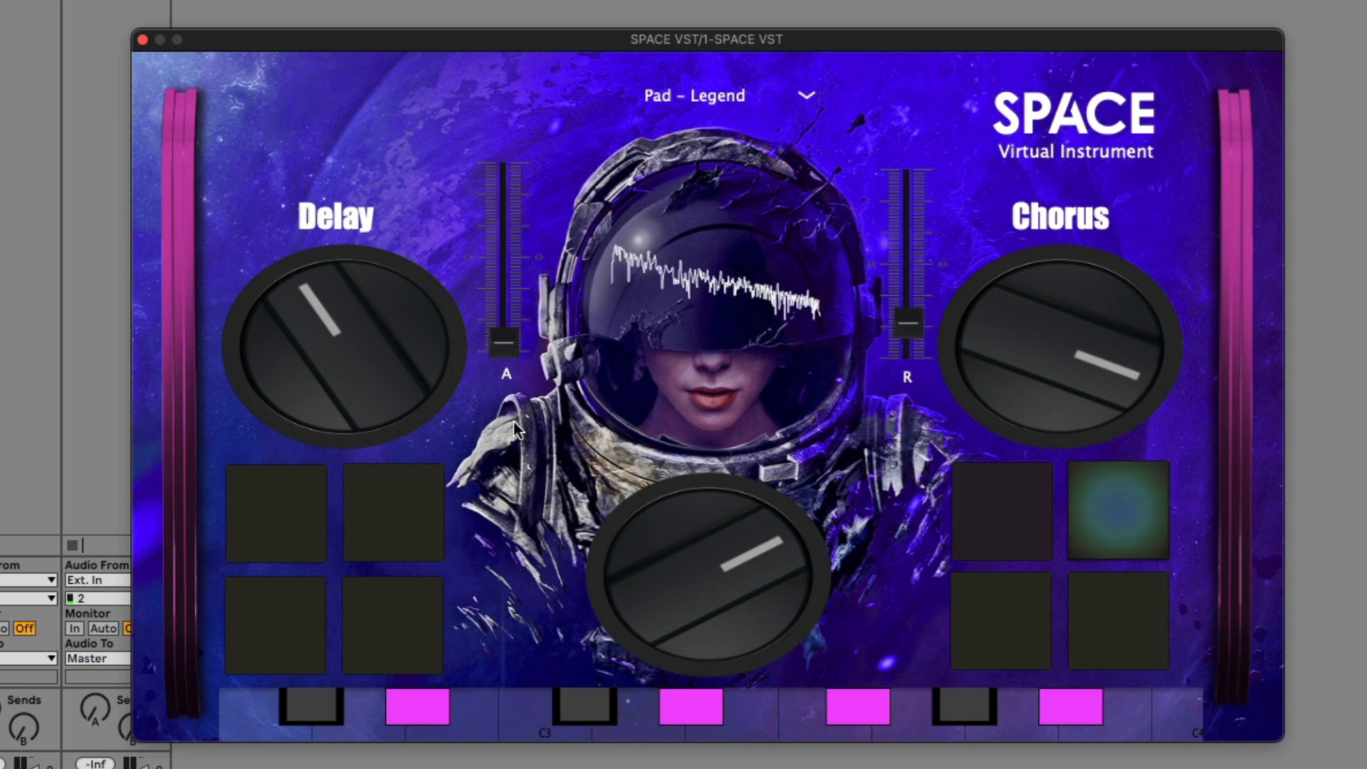
mouse_move(509, 348)
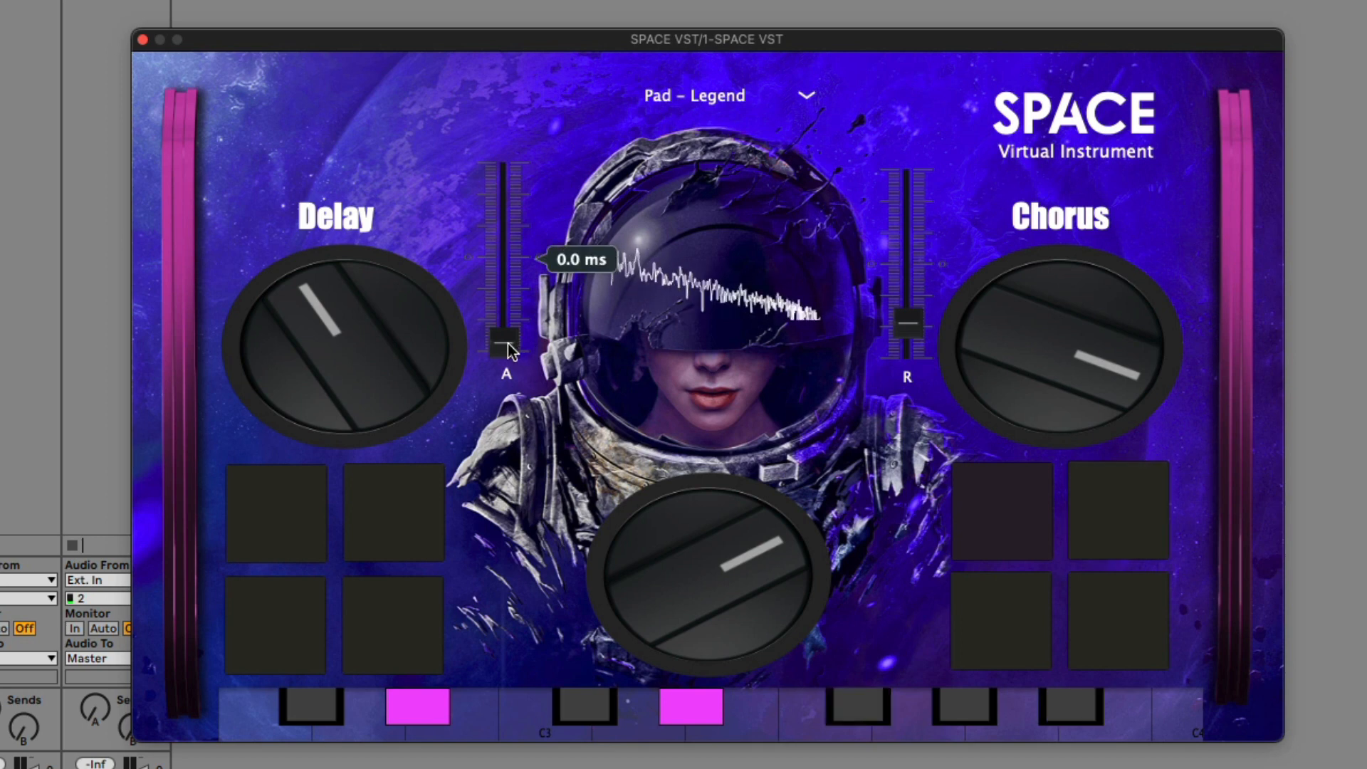
left_click_drag(509, 347, 550, 173)
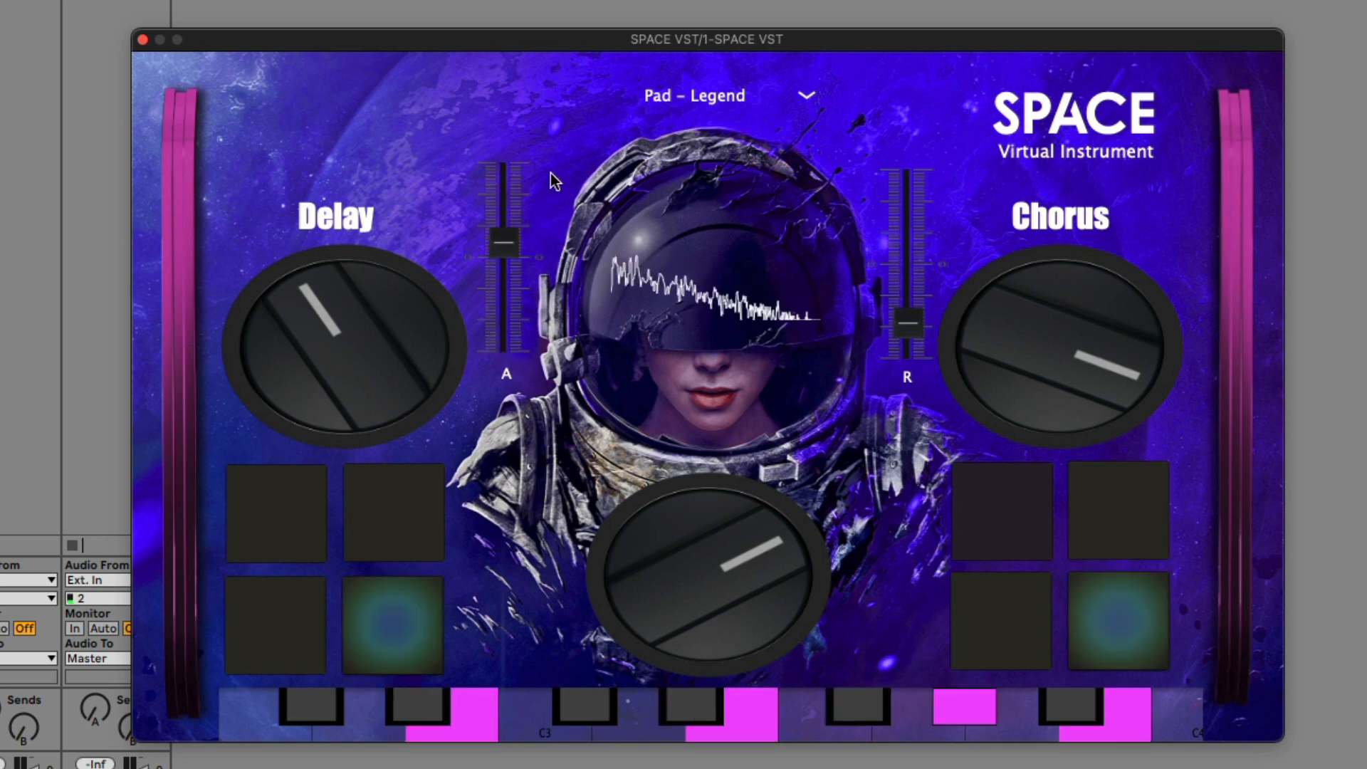